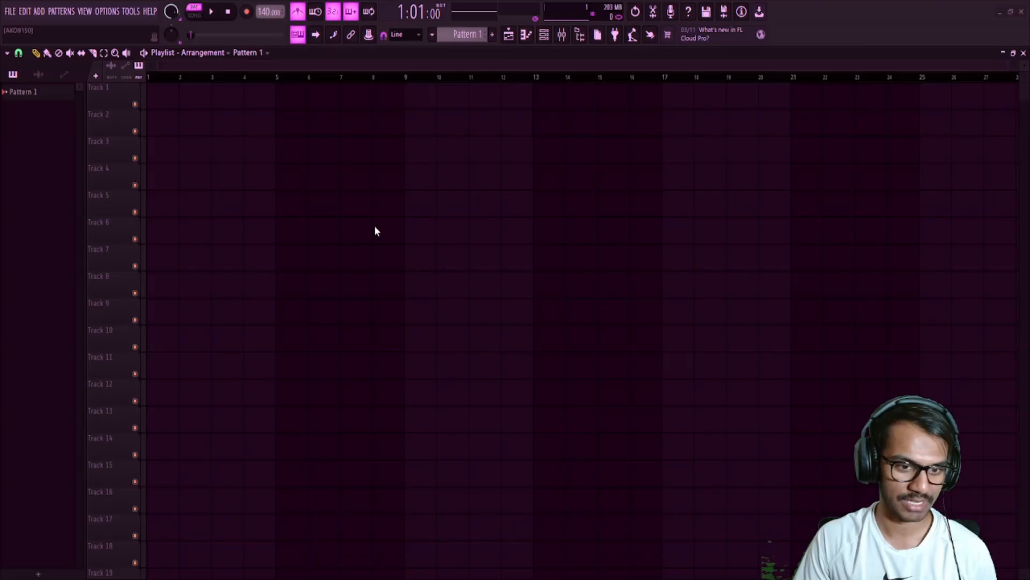
Listen briefly to the metronome at 140 BPM in the empty pattern and stop playback
scroll(368, 346, up, 3)
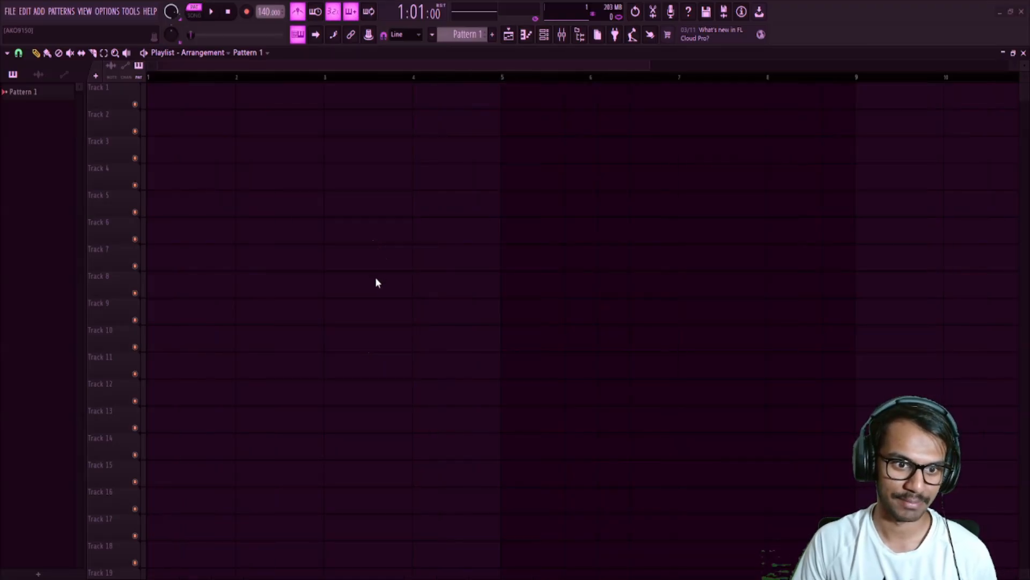
scroll(374, 281, down, 3)
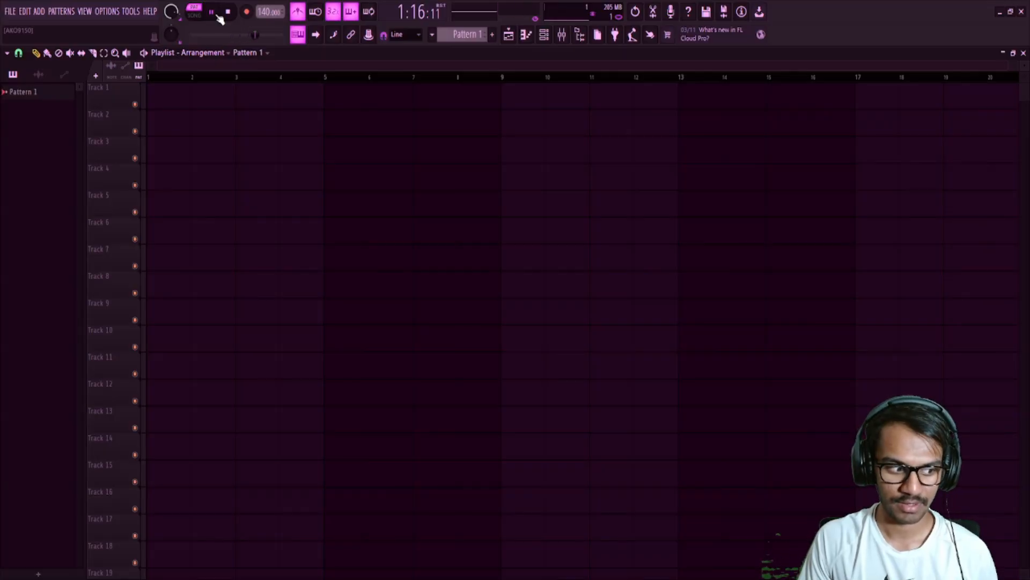
click(228, 14)
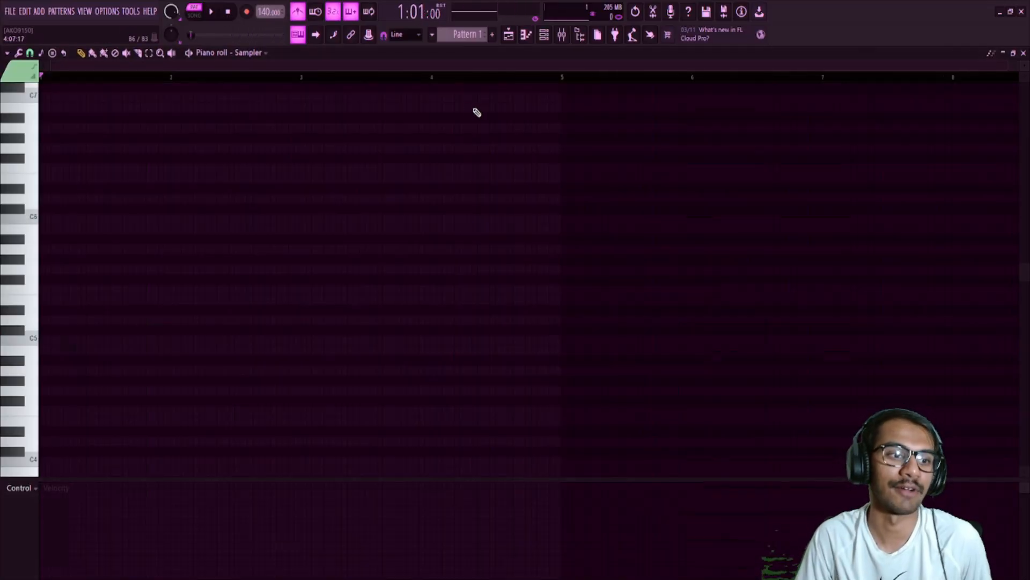
key(space)
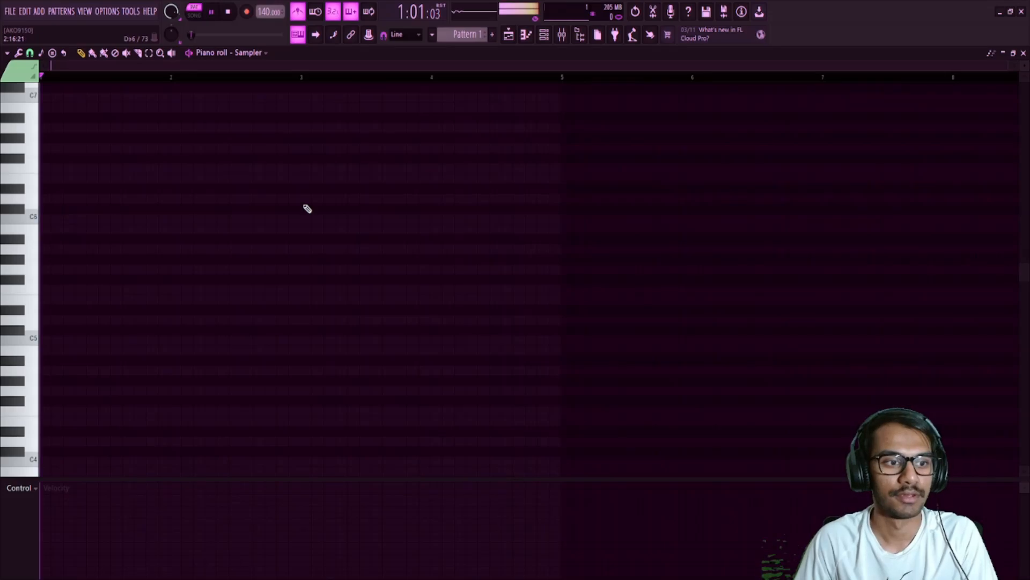
key(space)
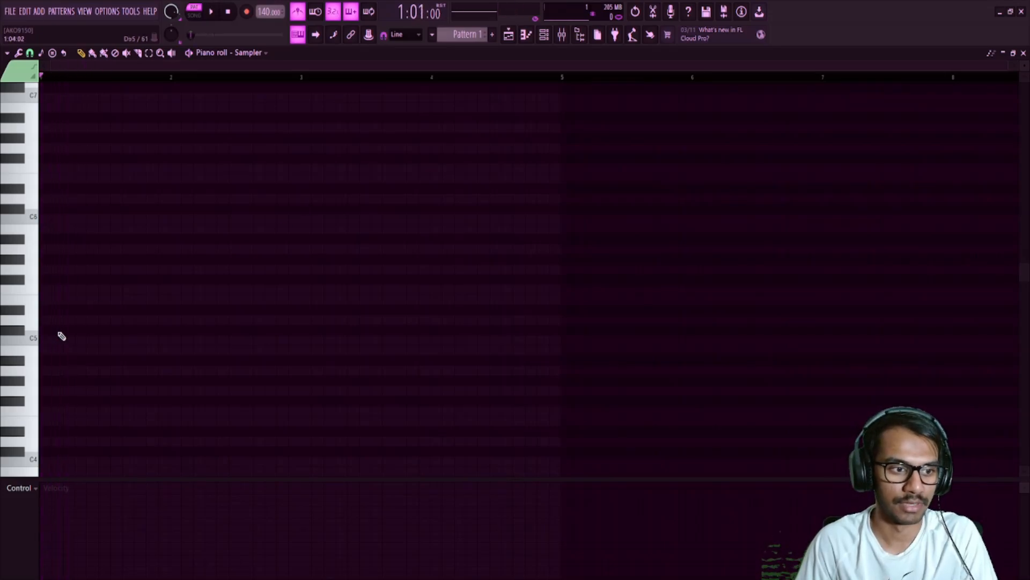
click(544, 35)
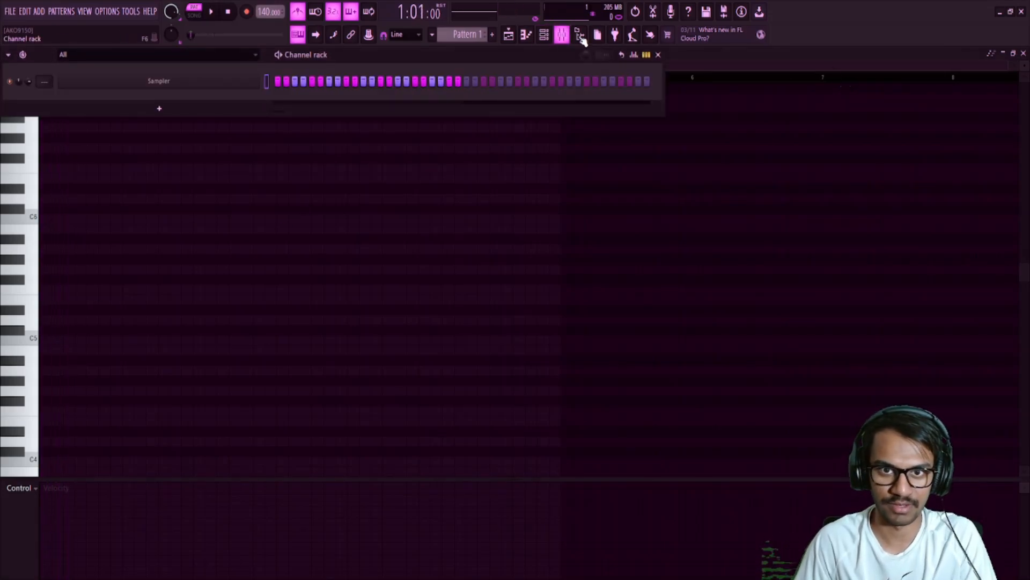
click(580, 34)
scroll(101, 366, up, 8)
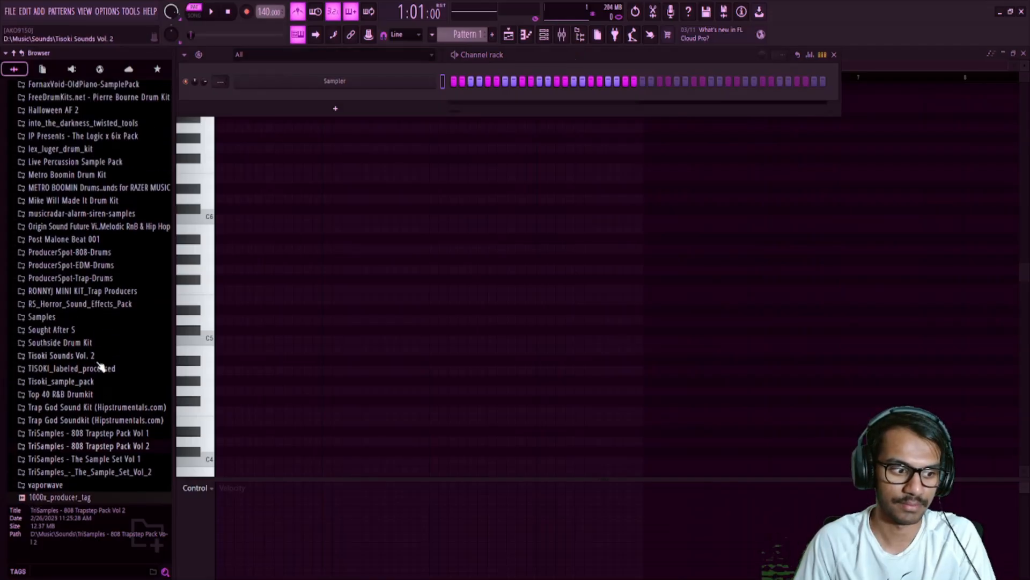
scroll(101, 366, up, 1)
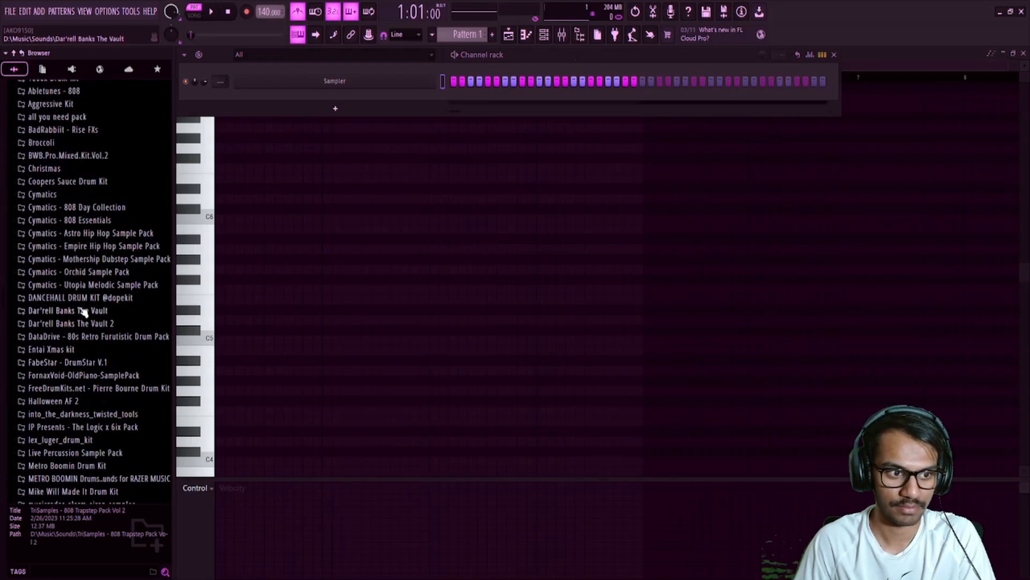
click(80, 299)
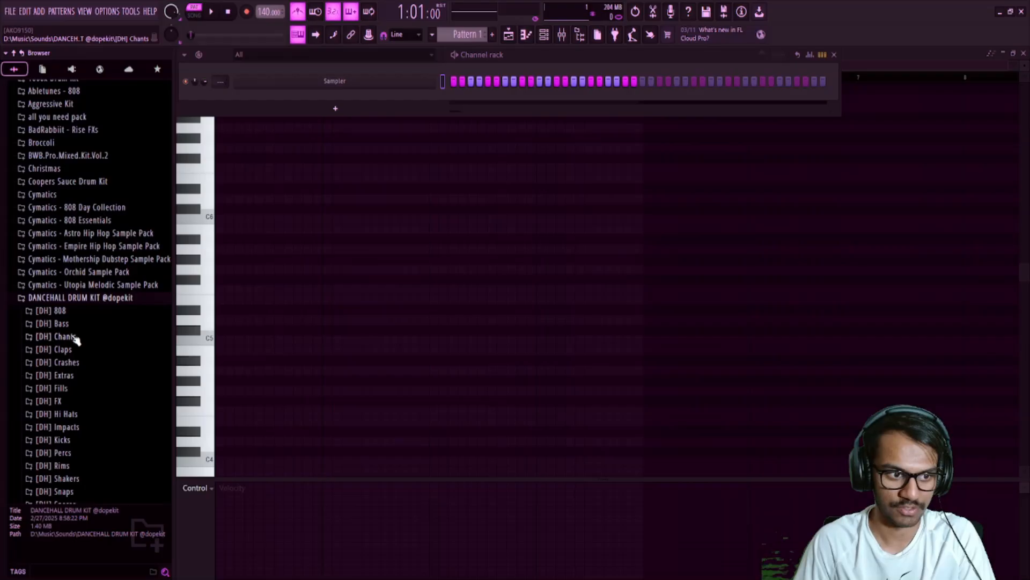
click(71, 439)
Audition the kick samples in the [DH] Kicks folder, comparing them up to Kick (22)
click(71, 452)
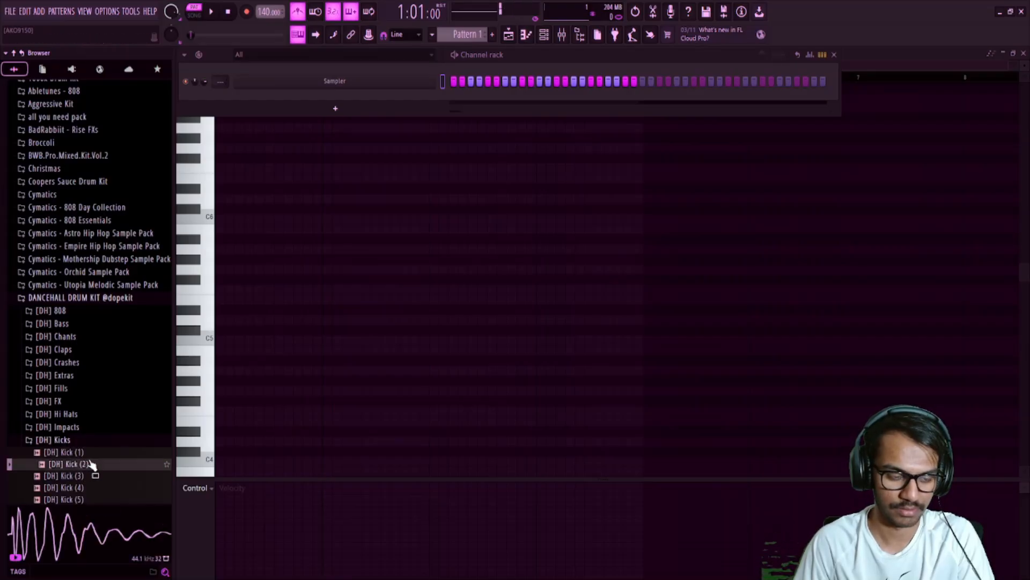
click(71, 476)
click(78, 488)
scroll(78, 483, down, 3)
click(78, 466)
click(77, 453)
click(74, 443)
click(75, 476)
scroll(79, 464, down, 3)
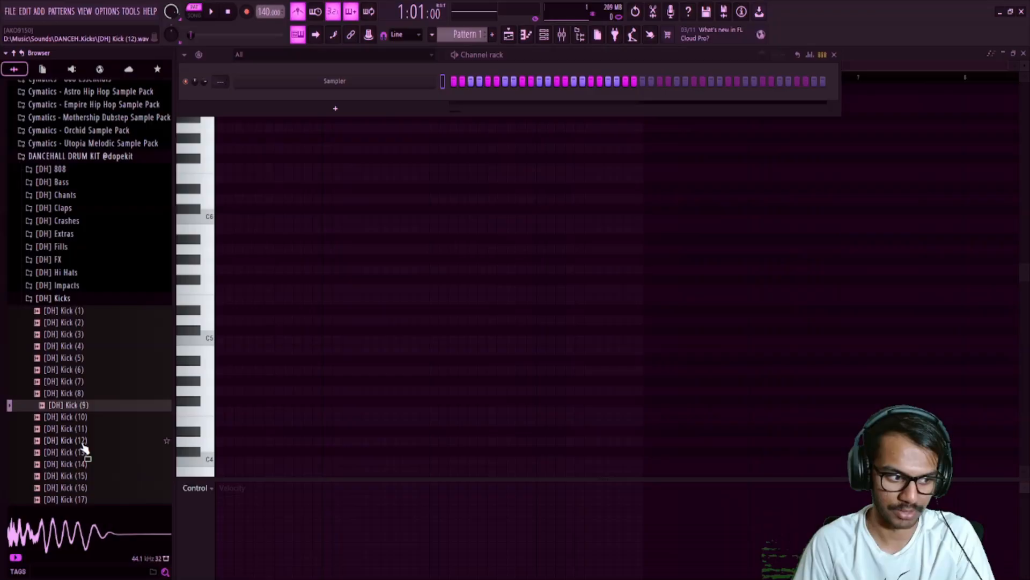
click(83, 441)
click(82, 452)
click(82, 465)
click(80, 475)
click(79, 487)
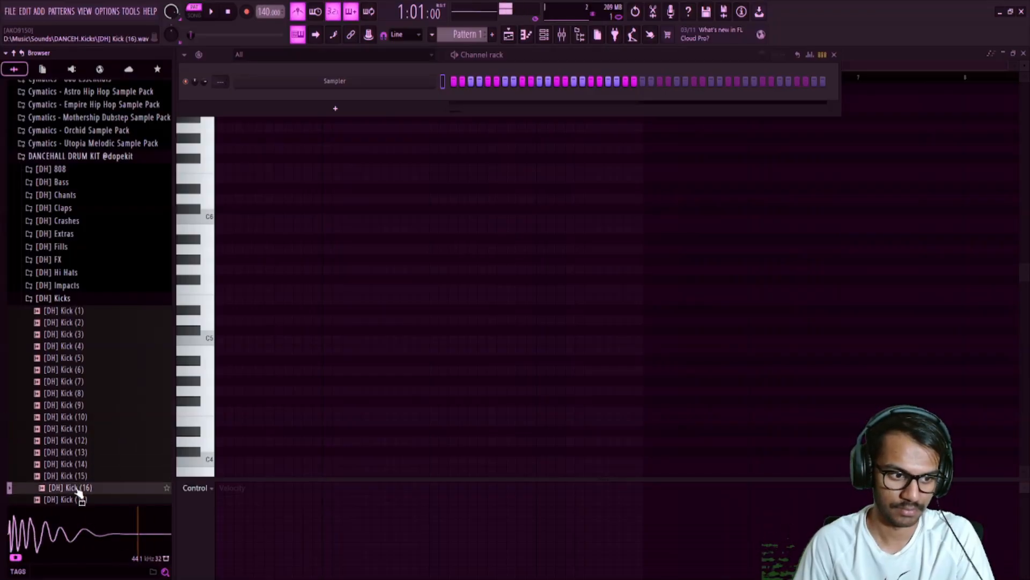
scroll(79, 487, down, 3)
click(80, 453)
click(82, 465)
click(82, 443)
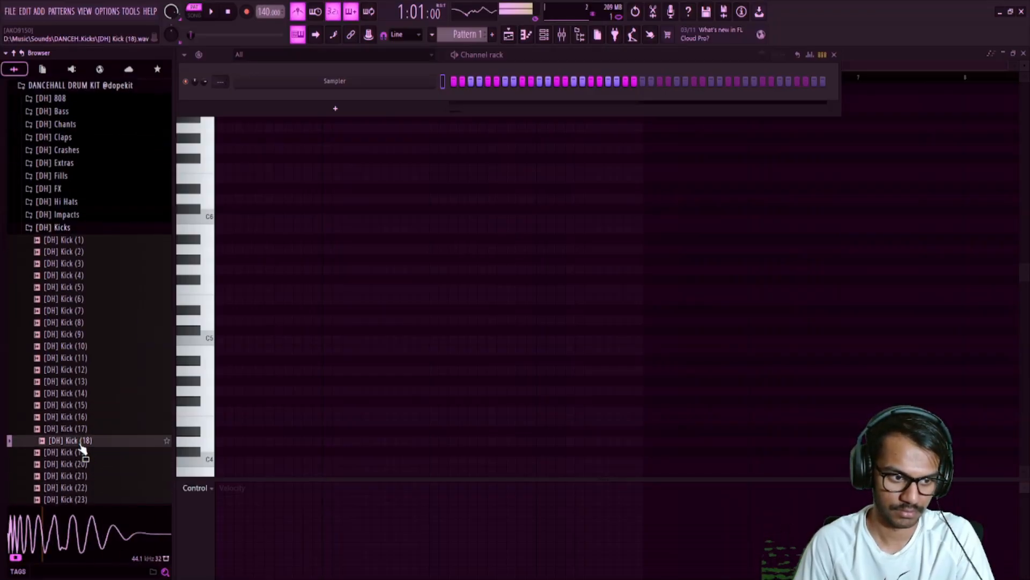
click(81, 452)
click(81, 476)
click(80, 487)
click(81, 475)
Load [DH] Kick (21) into the Sampler channel and enable Normalize for the sample
drag(80, 475, 329, 87)
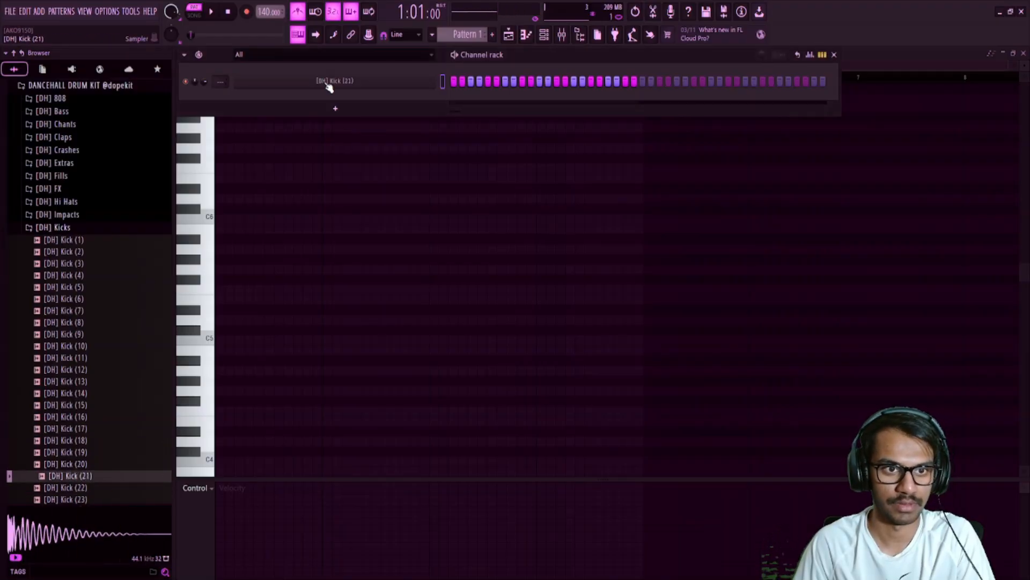
click(329, 87)
click(458, 325)
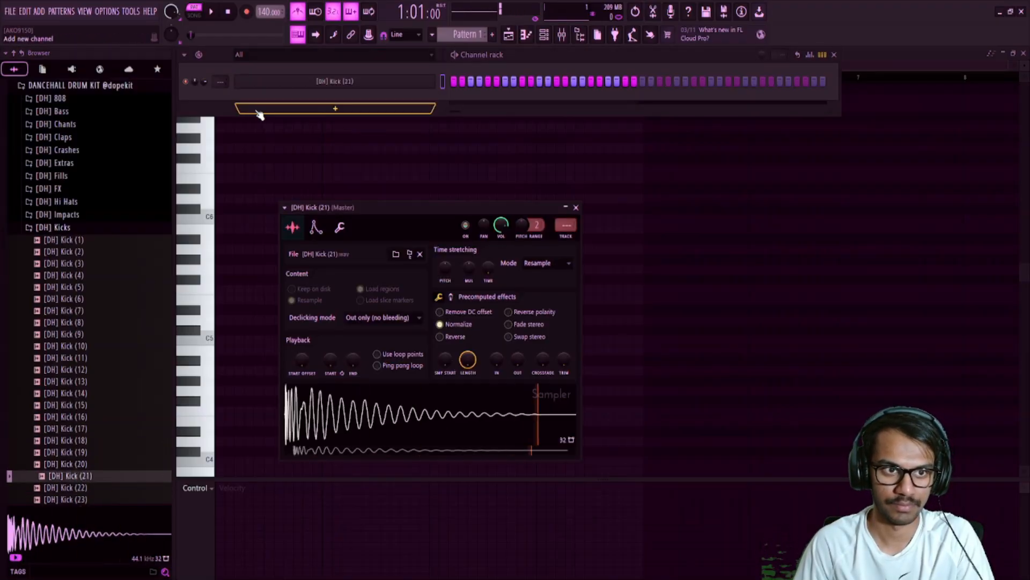
Place a C5 kick note at the start of bar 1 in the piano roll and set the tempo to 315 BPM
scroll(220, 82, up, 1)
click(895, 61)
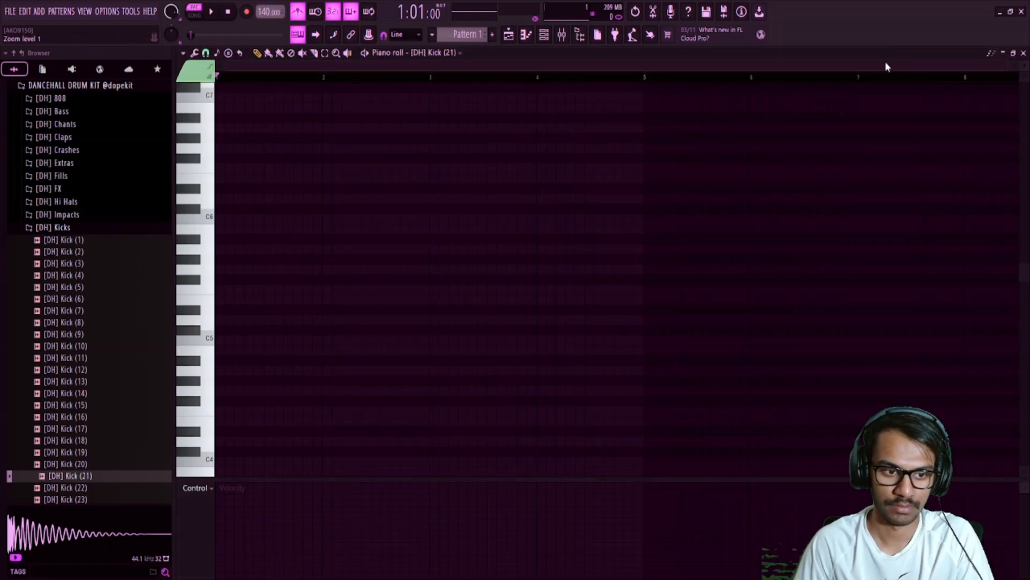
click(580, 35)
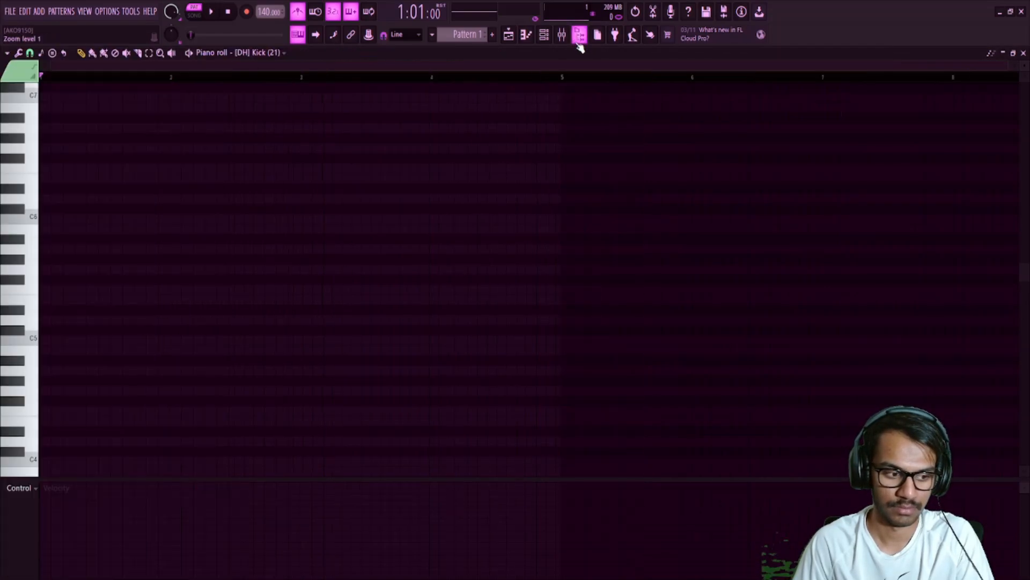
click(76, 342)
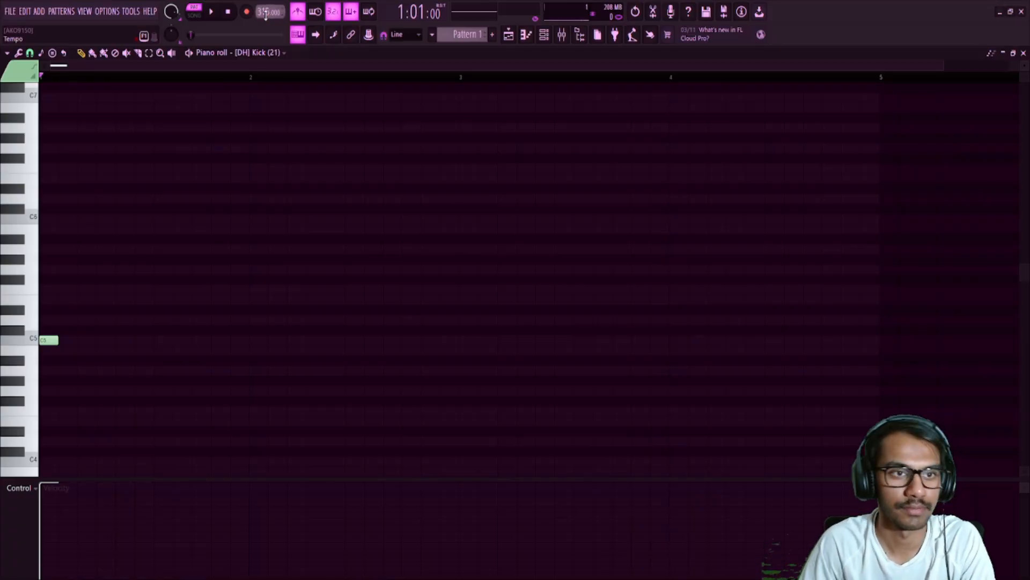
key(space)
key(space)
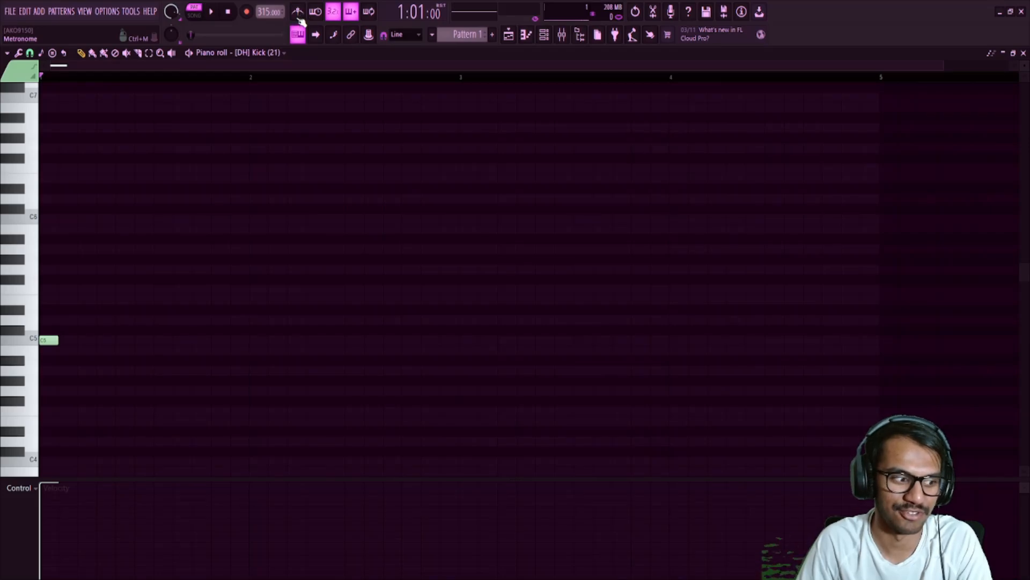
key(space)
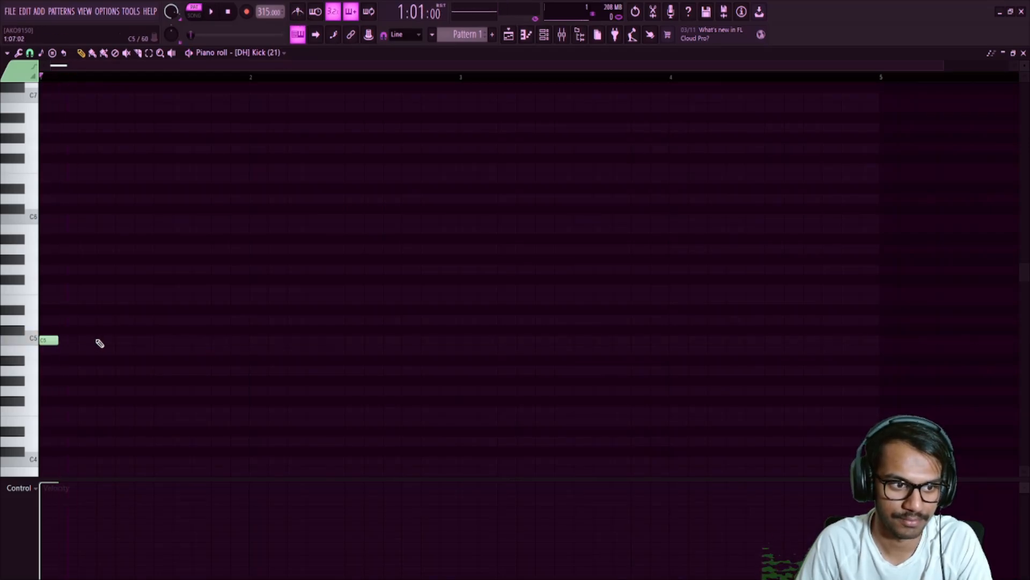
Add two C5 kick notes at steps 5 and 9 of bar 1, and play the pattern to check the rhythm
click(87, 341)
key(space)
click(124, 340)
key(space)
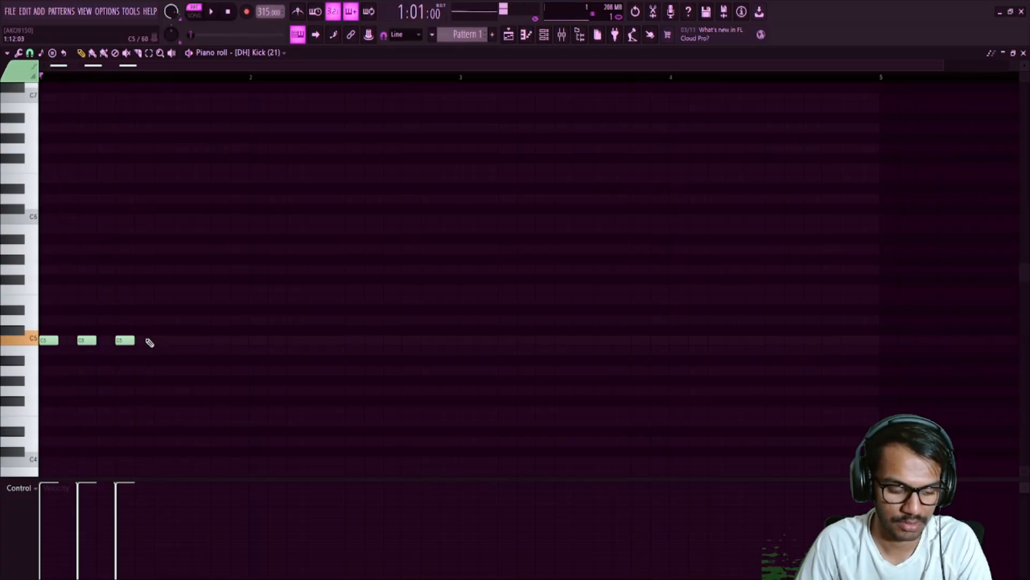
key(space)
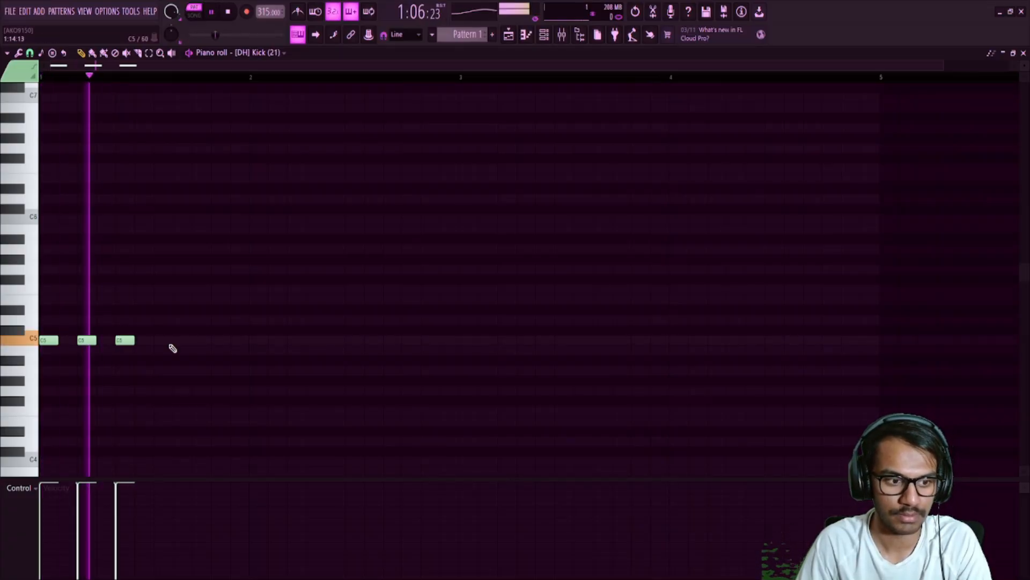
key(space)
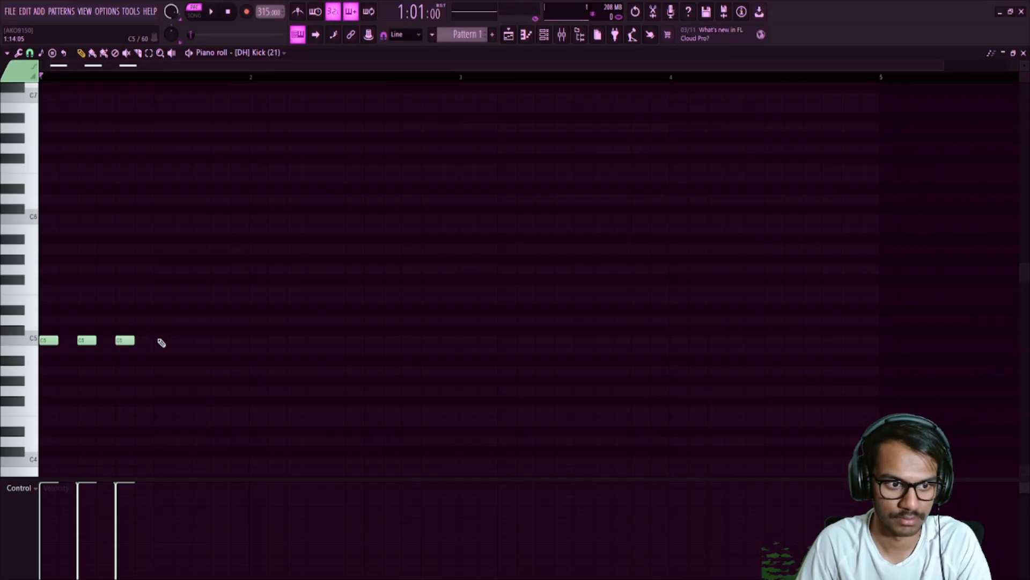
Try C5 kick notes at steps 17 and 21 of bar 1, listen to them, and delete both
click(202, 341)
click(236, 341)
key(space)
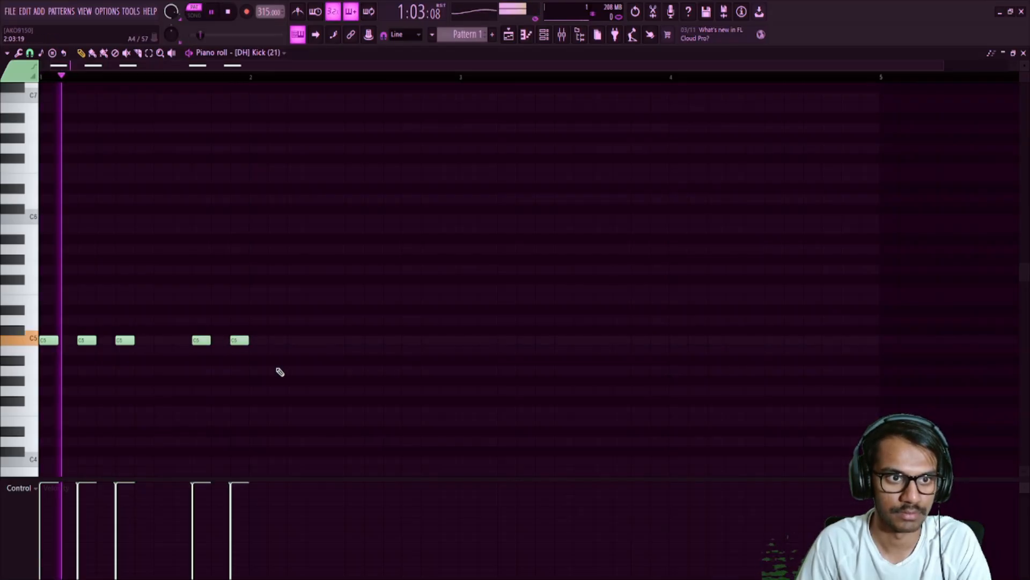
key(space)
right_click(239, 342)
right_click(208, 342)
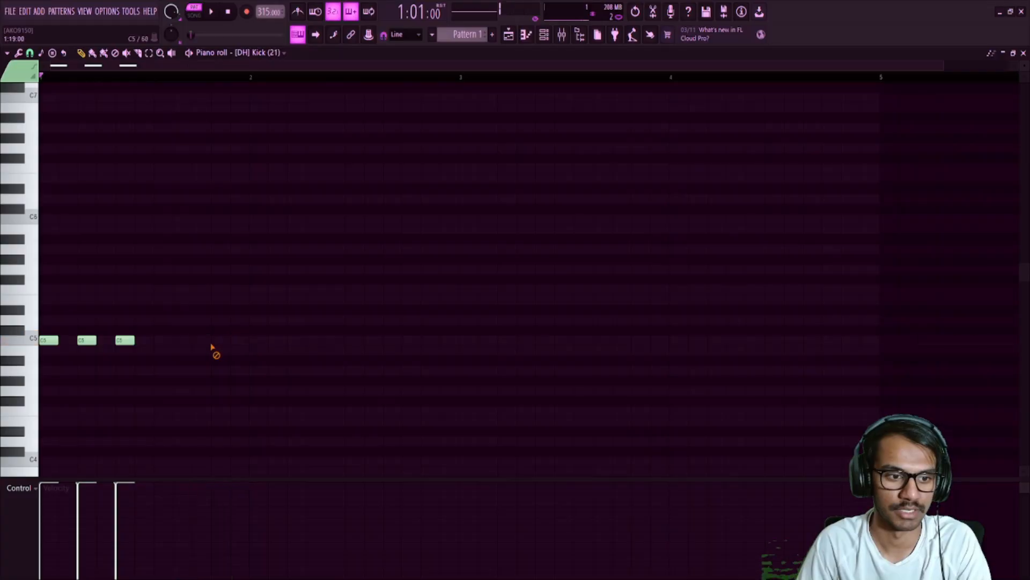
Add C5 kick notes at steps 13, 15 and 19 of bar 1 and listen to the looping pattern
click(182, 340)
click(220, 340)
key(space)
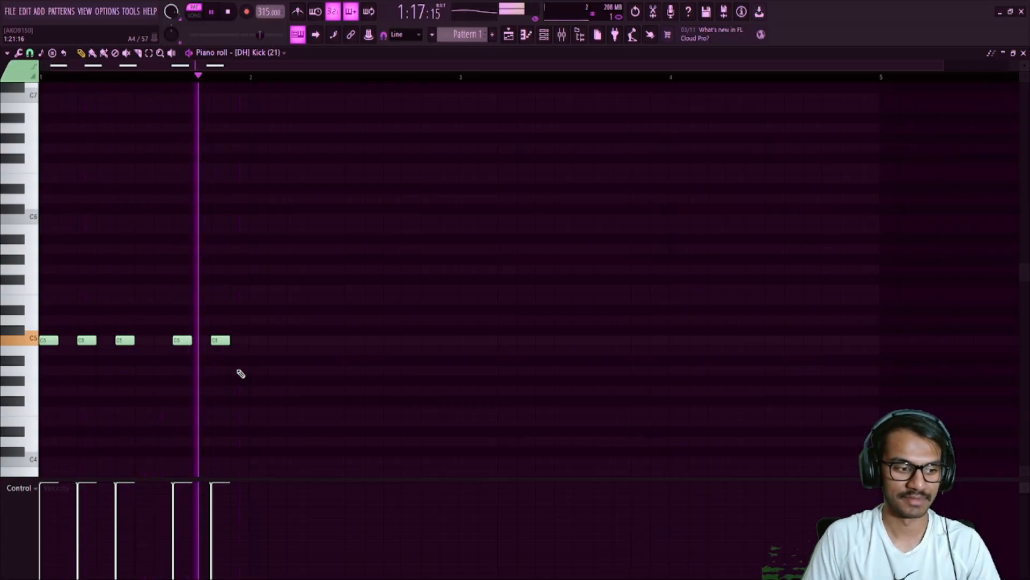
click(156, 341)
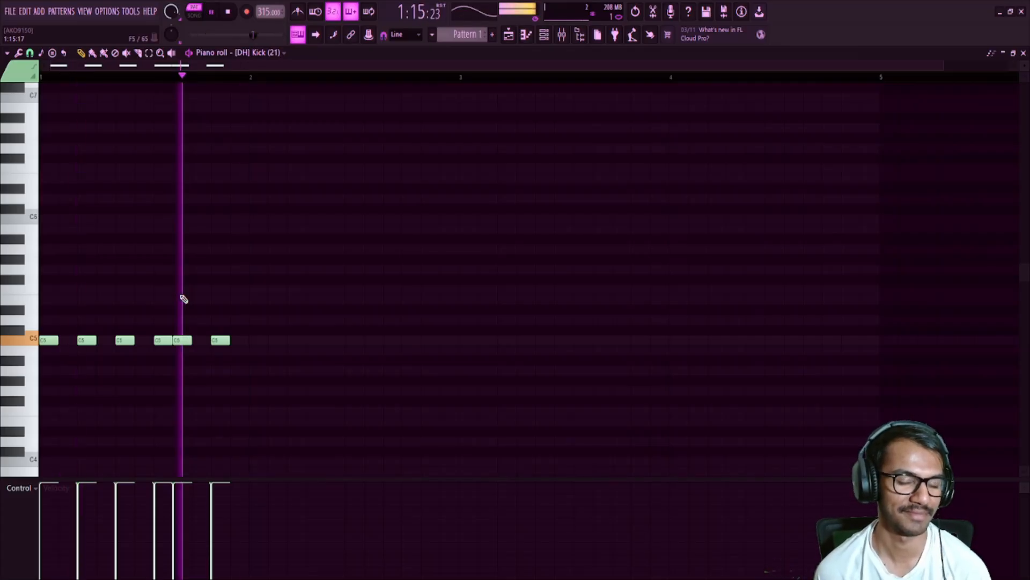
key(space)
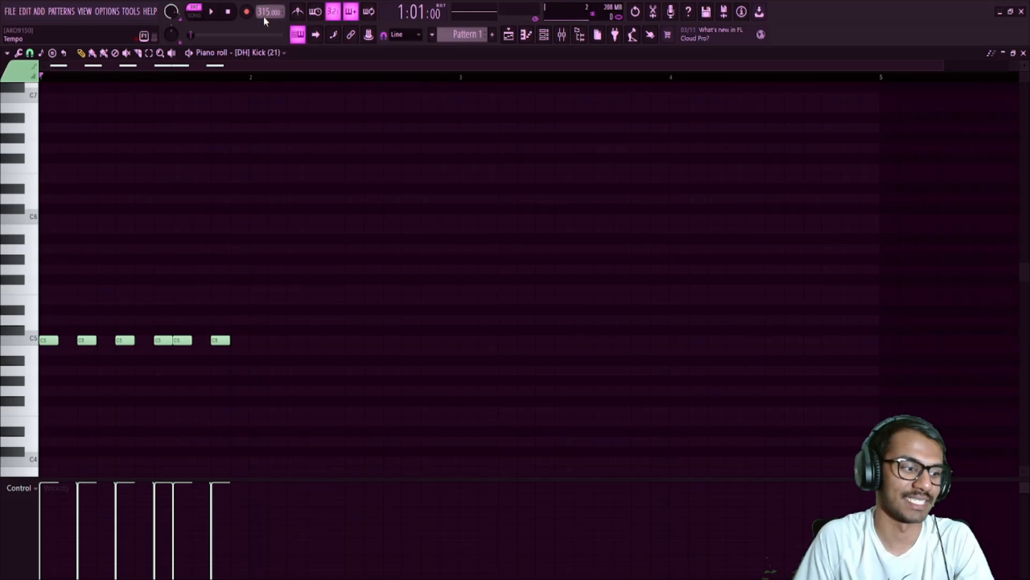
Set the tempo to 319 BPM and play back the kick pattern
key(space)
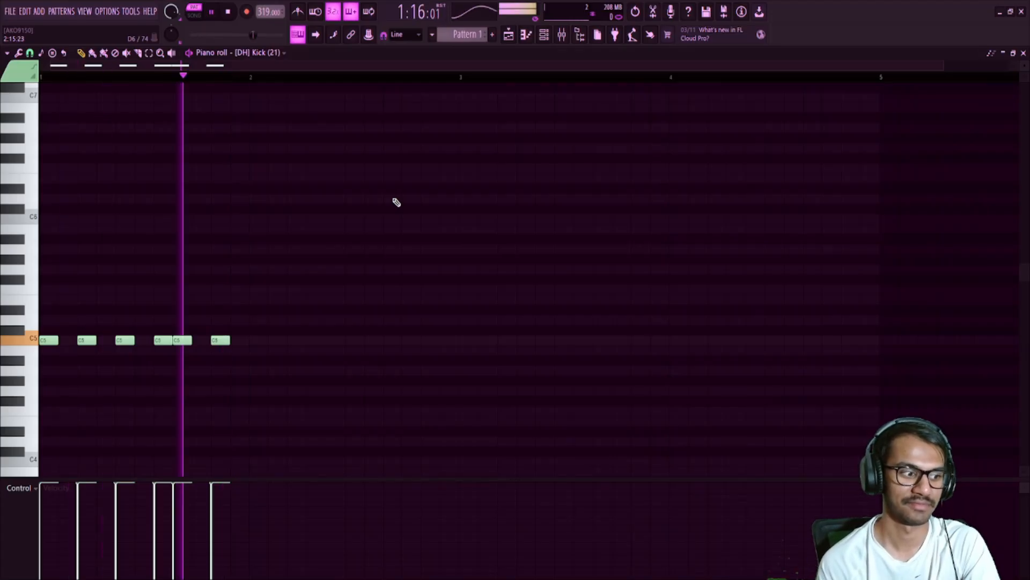
key(space)
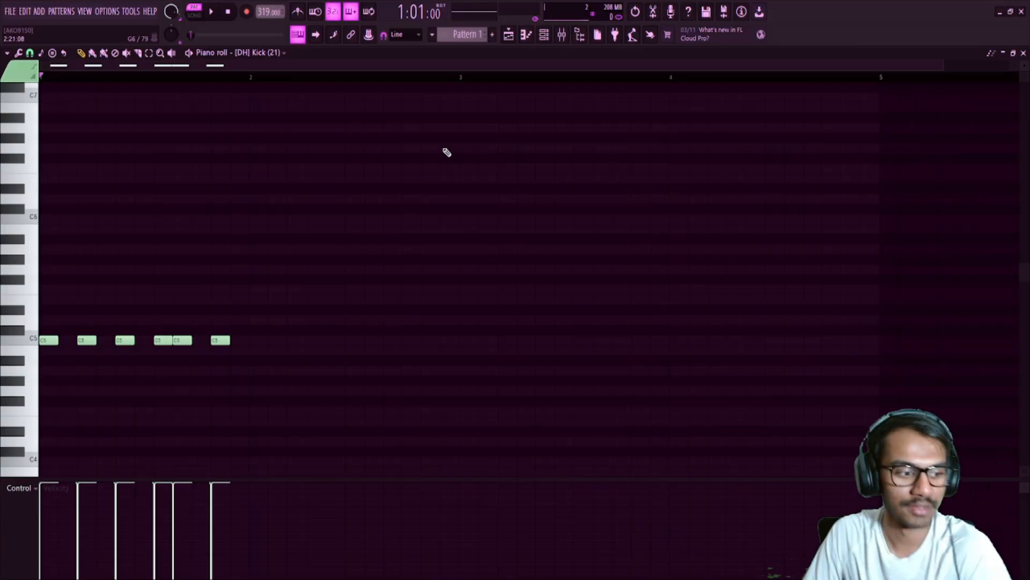
key(space)
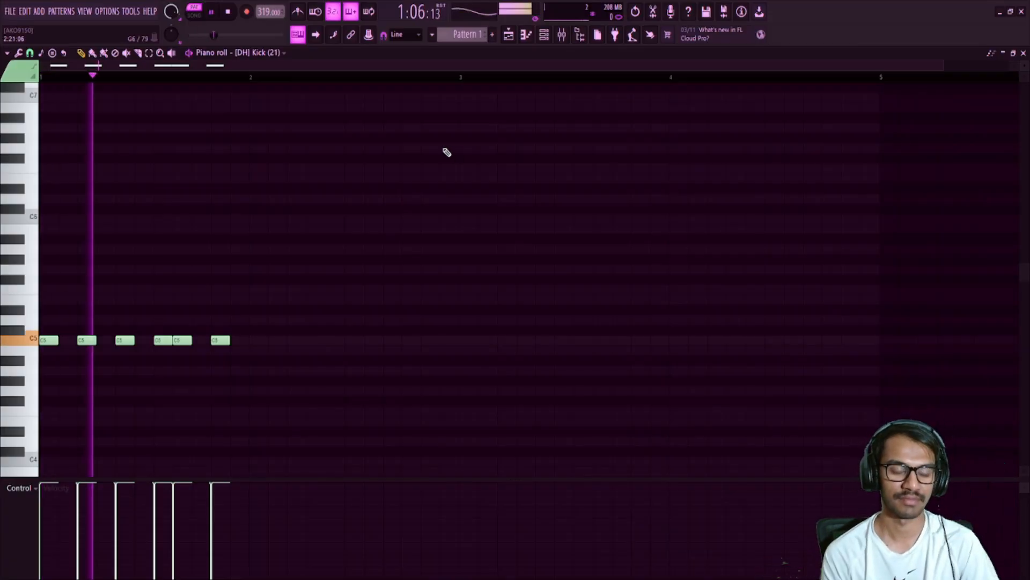
key(space)
Route the kick channel to mixer track 1, and bring up the channel rack and sample browser over the playlist
key(F7)
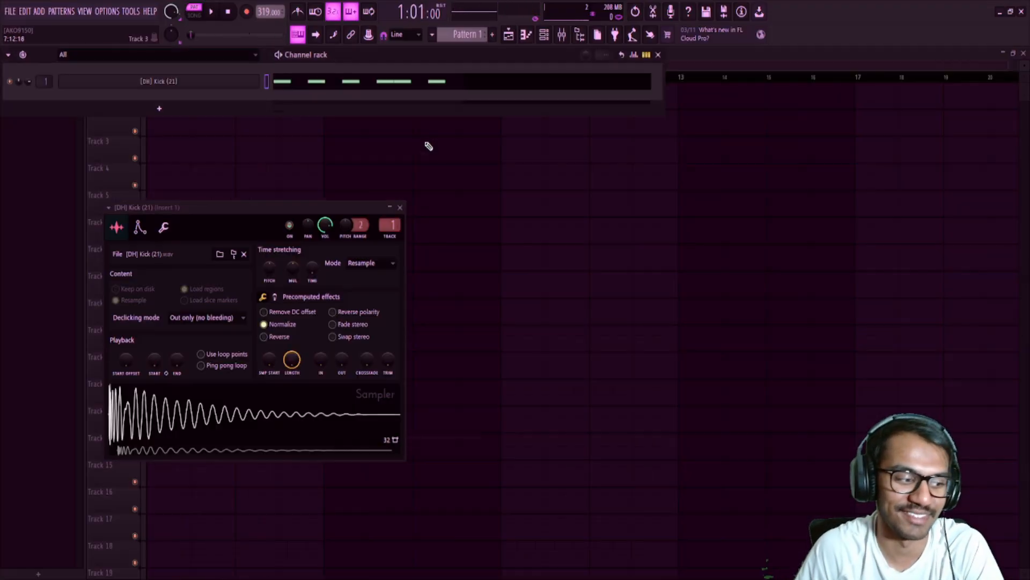
key(F5)
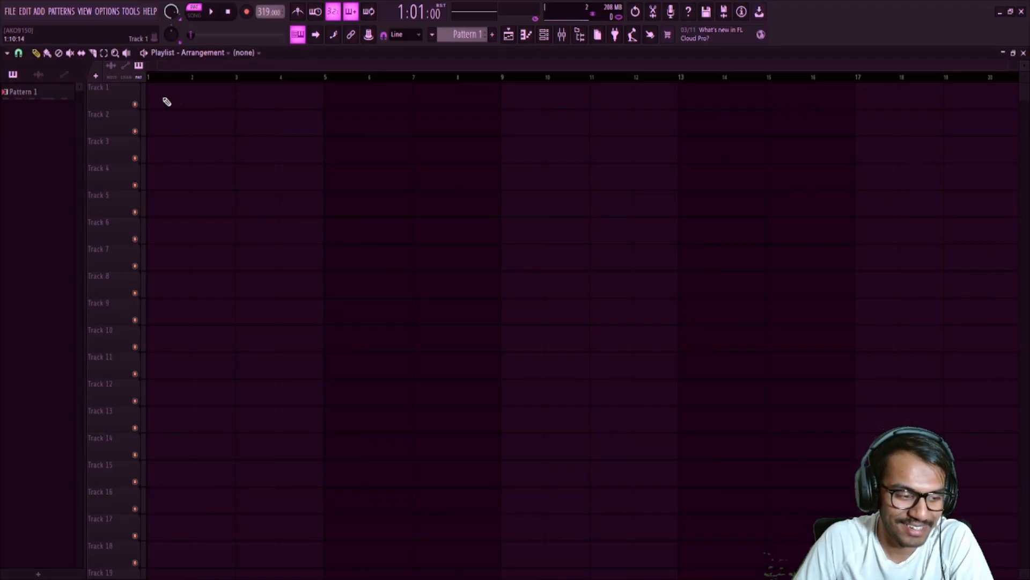
click(544, 36)
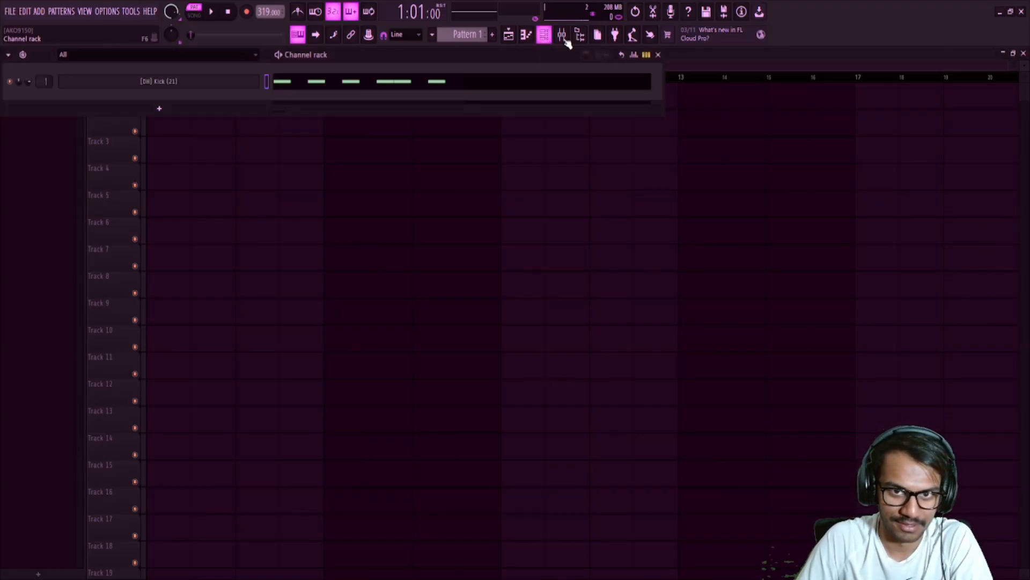
click(586, 39)
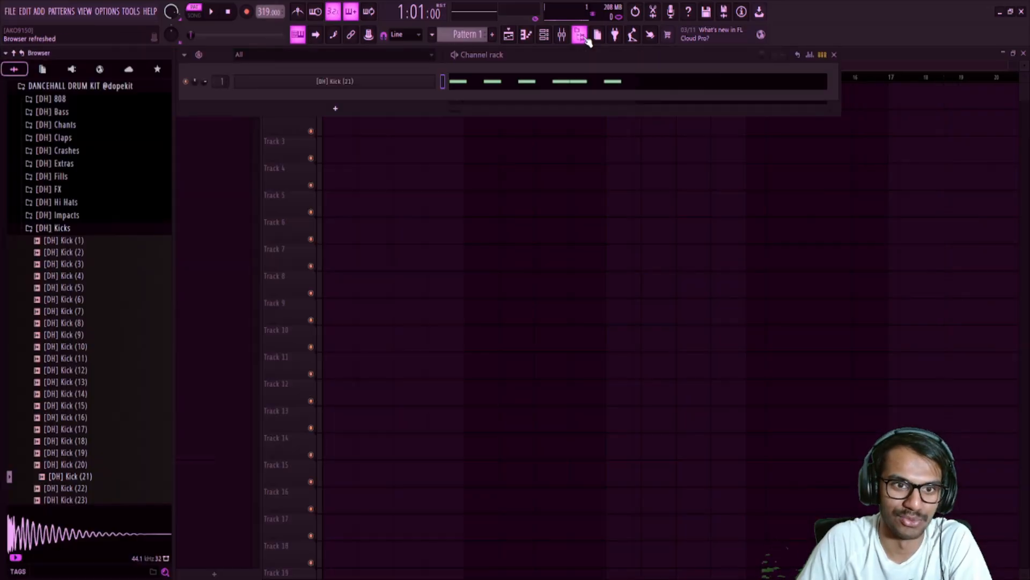
Open the dancehall kit's Hi Hats folder in place of Kicks and preview samples between HH (1) and HH (5)
key(space)
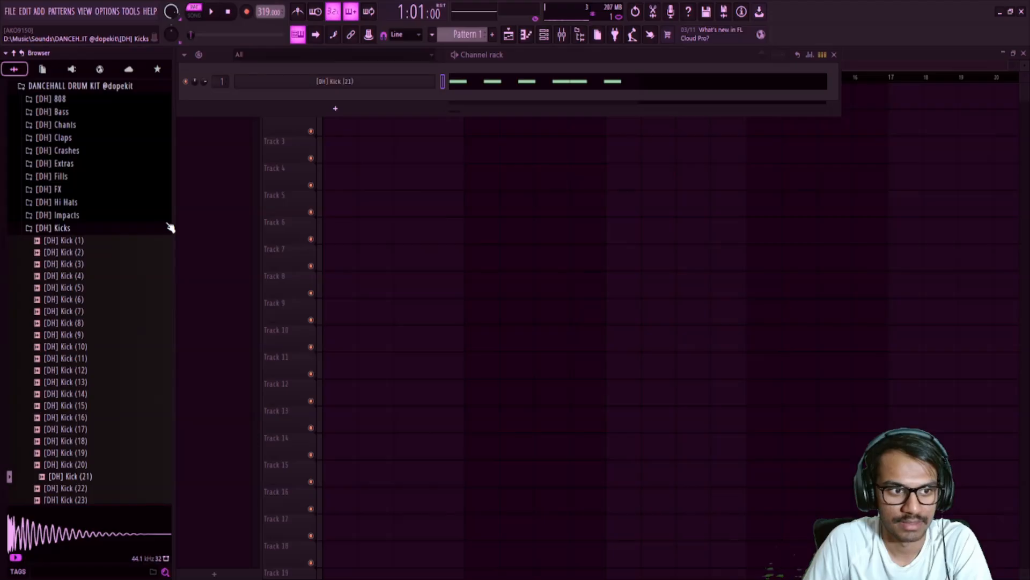
click(143, 232)
click(96, 202)
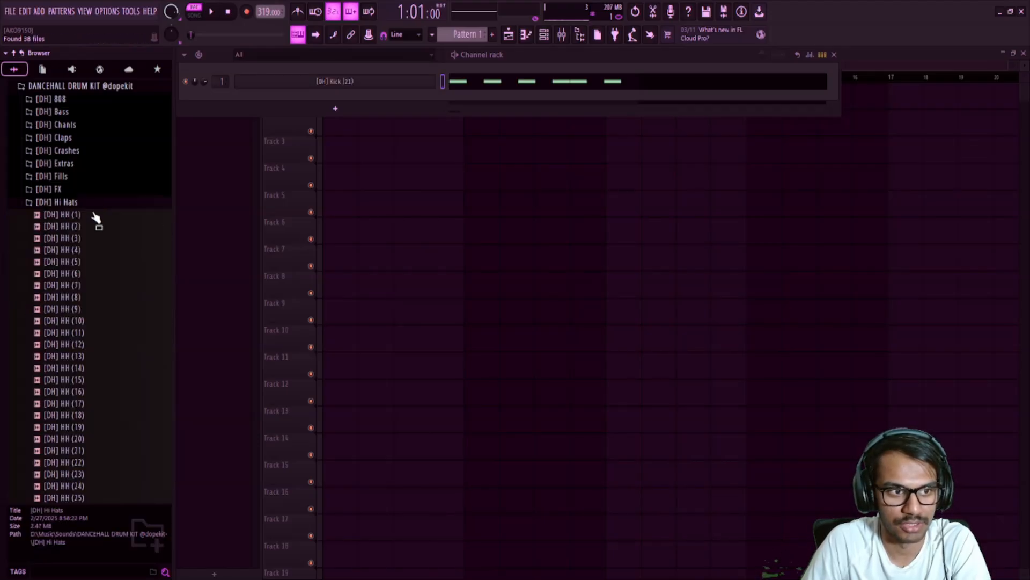
click(94, 226)
click(85, 215)
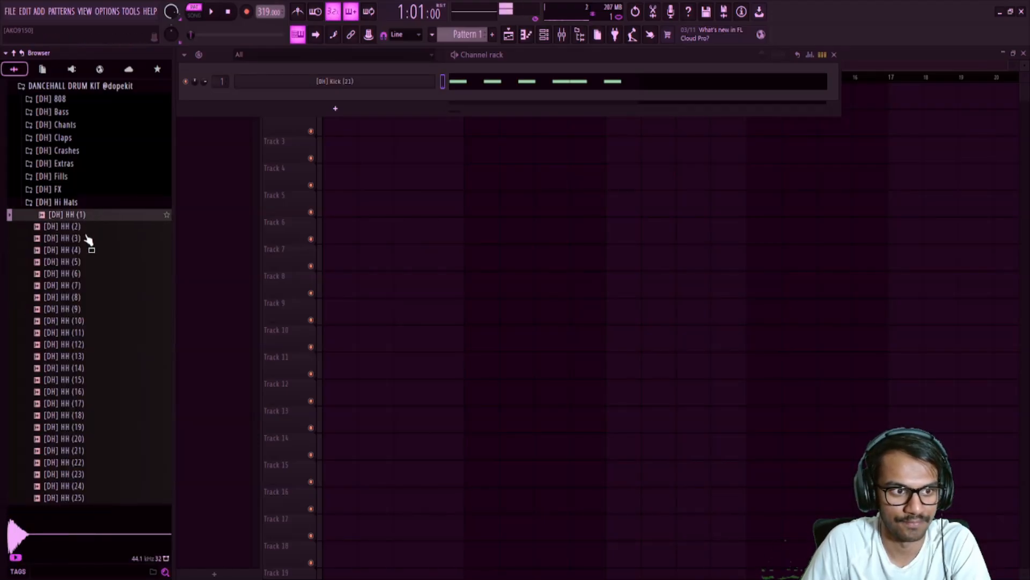
click(85, 238)
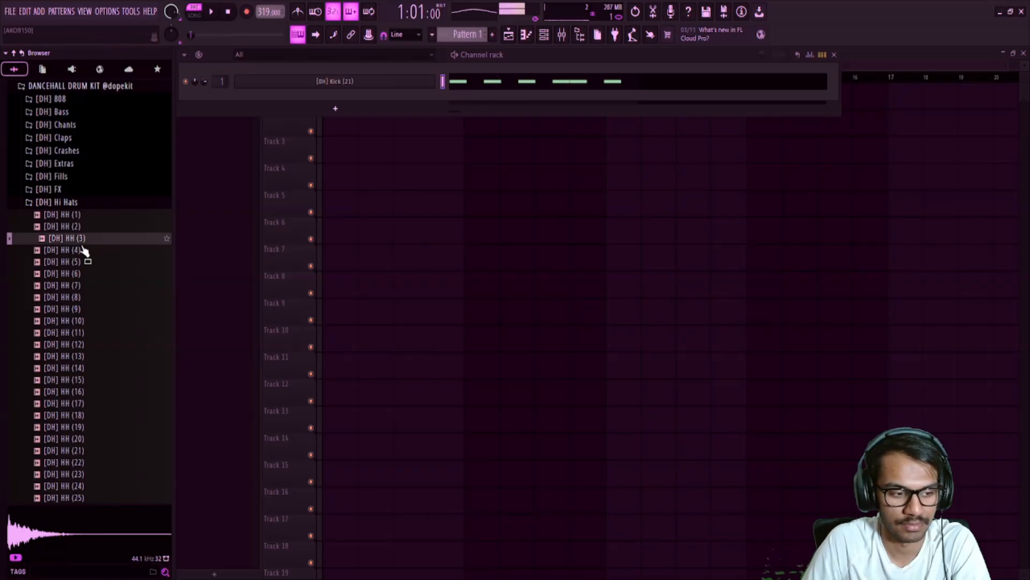
click(84, 250)
click(84, 266)
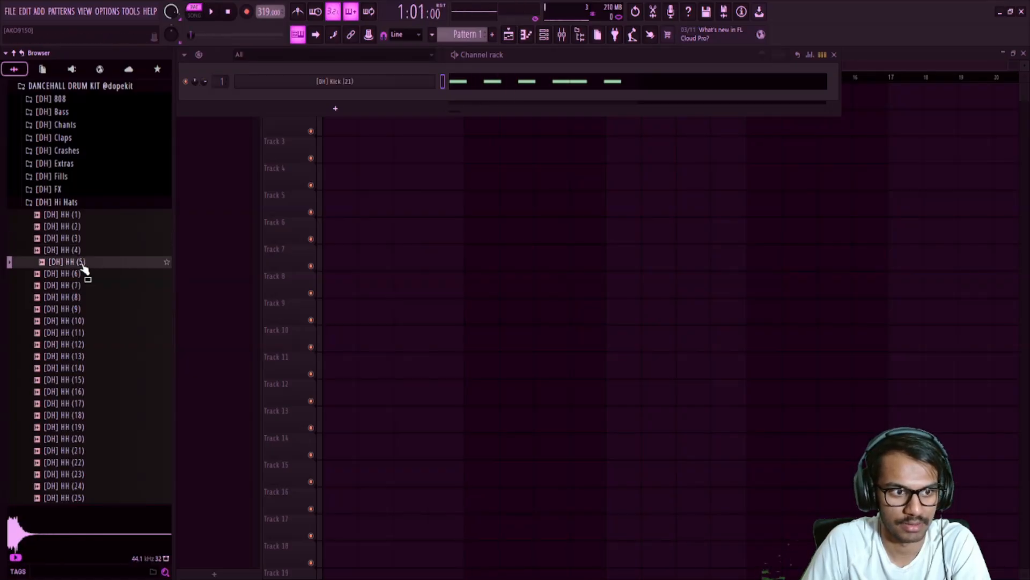
Preview samples between HH (7) and HH (13), and add HH (13) as a new channel routed to mixer track 2
click(83, 286)
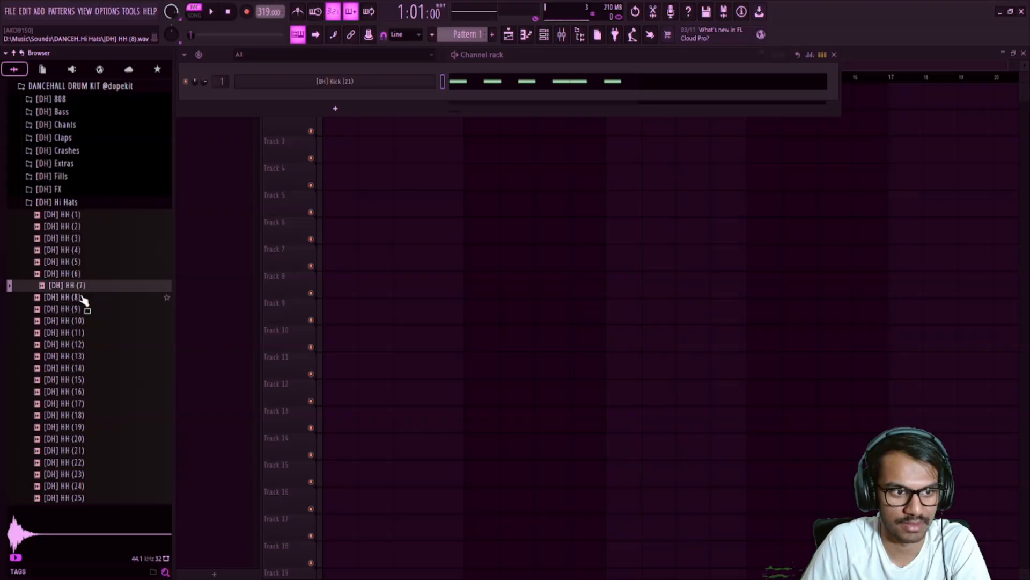
click(84, 298)
click(80, 341)
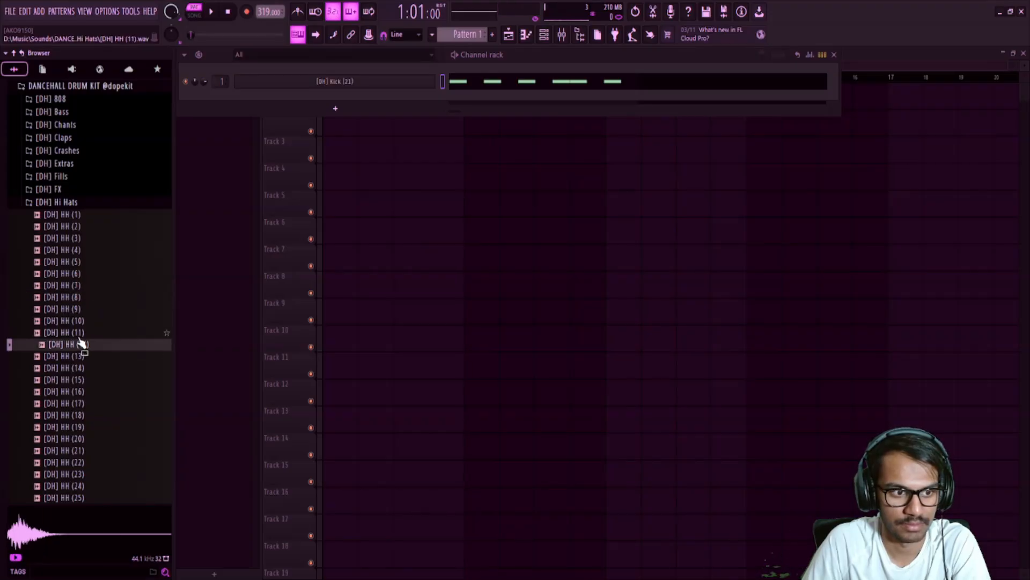
click(79, 335)
click(76, 326)
click(82, 356)
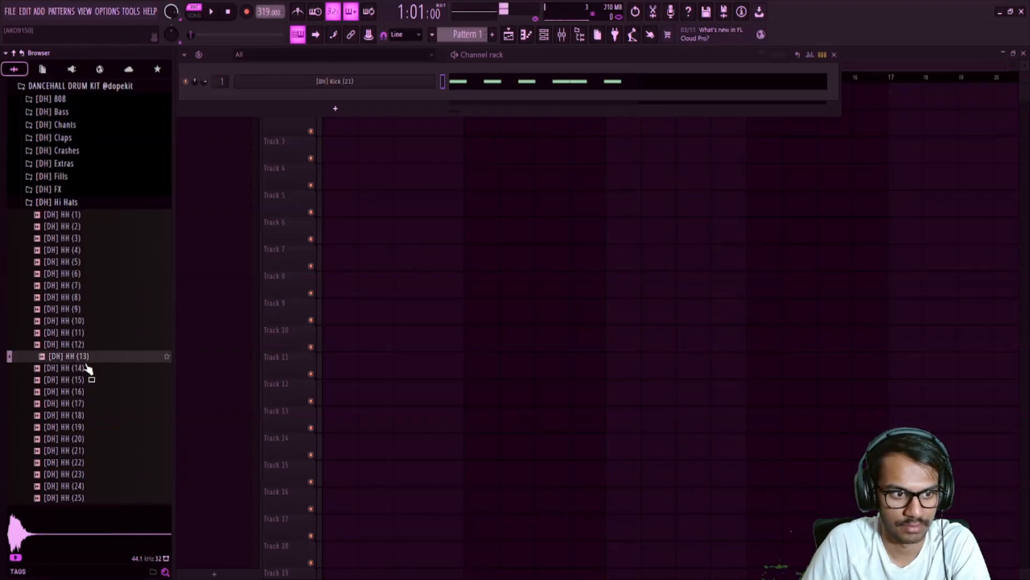
drag(83, 358, 281, 99)
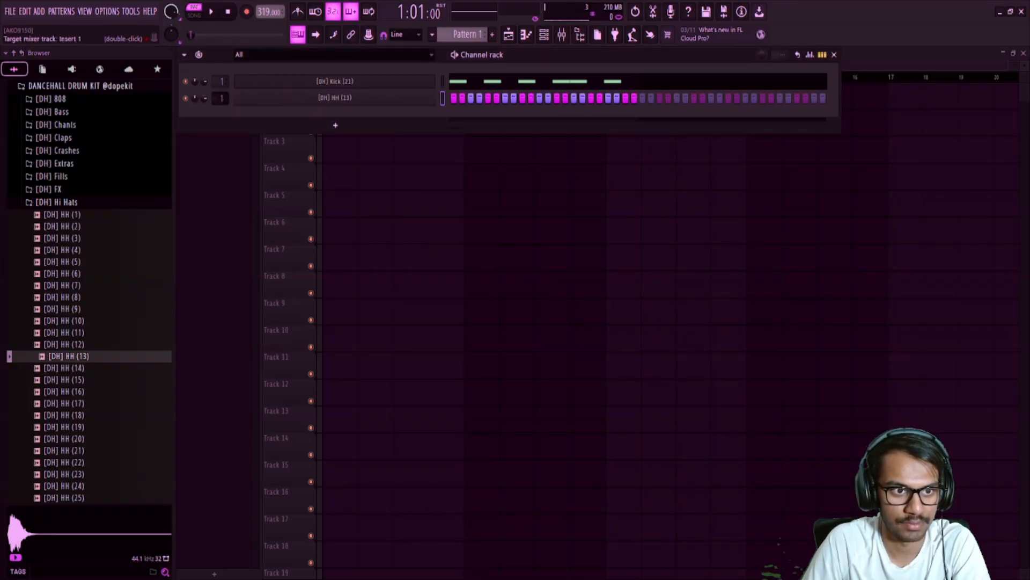
key(F6)
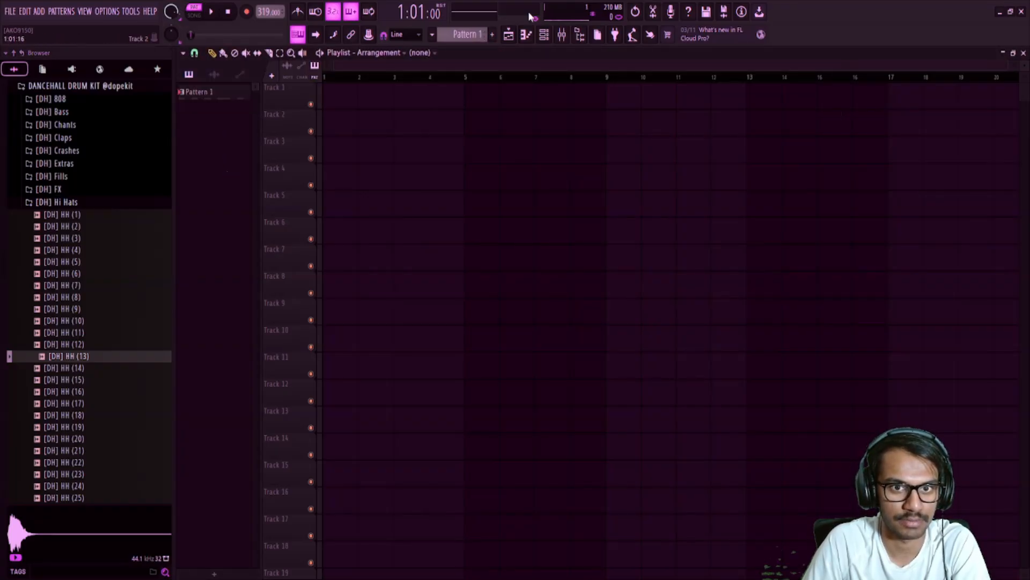
In the HH (13) piano roll, add C5 notes at steps 3, 7, 11, 17 and 21 of bar 1
click(527, 34)
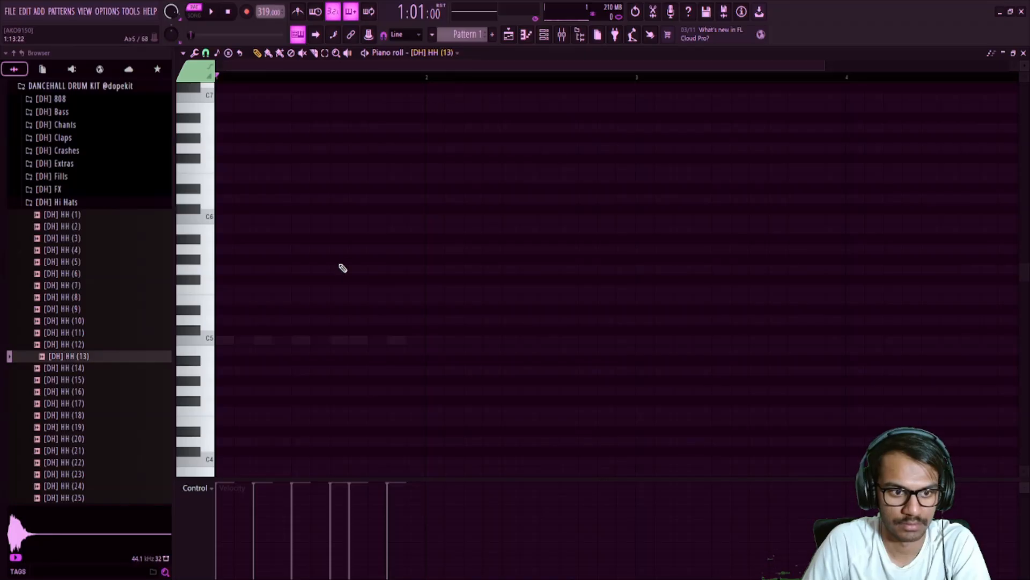
click(251, 340)
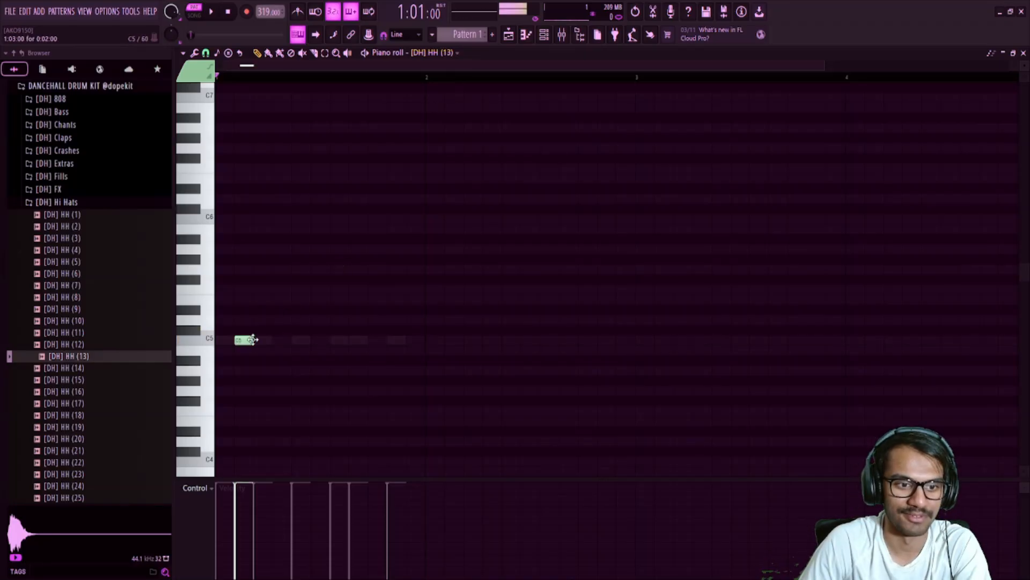
click(282, 343)
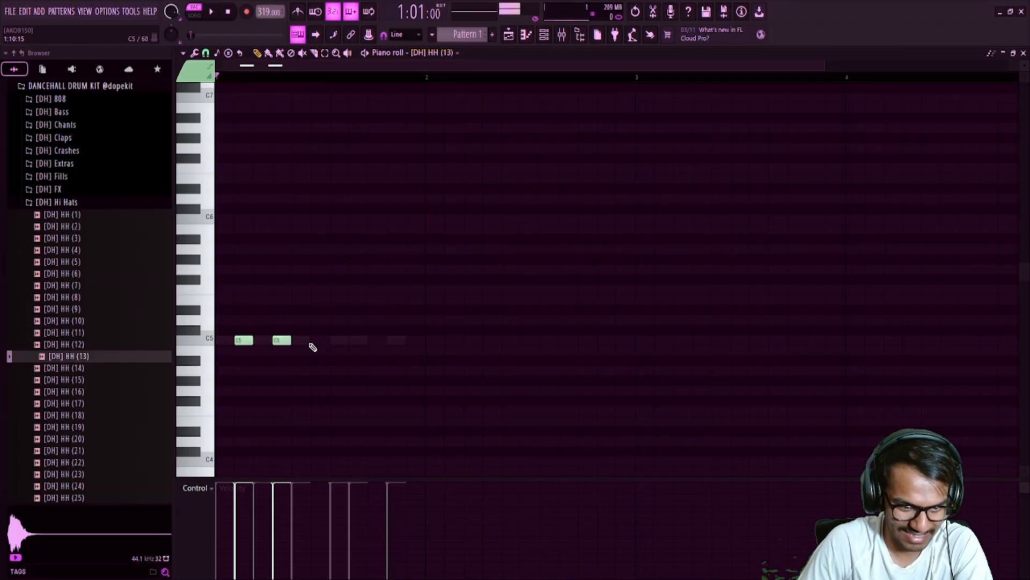
click(320, 343)
click(374, 343)
click(414, 340)
Slightly lower the velocity of all the hi-hat notes and listen to the looping bar with the kick
key(ctrl+a)
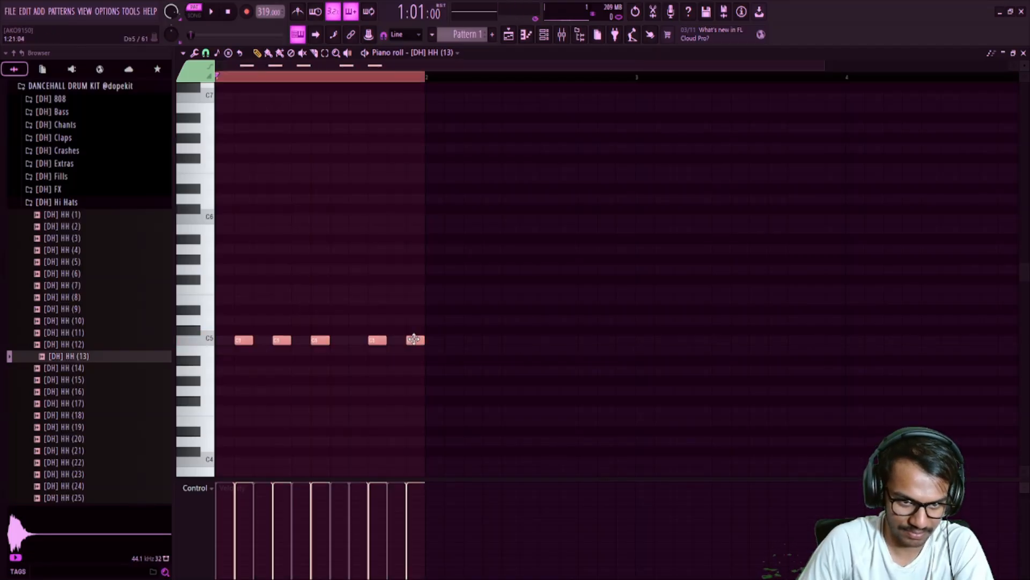
scroll(413, 341, down, 4)
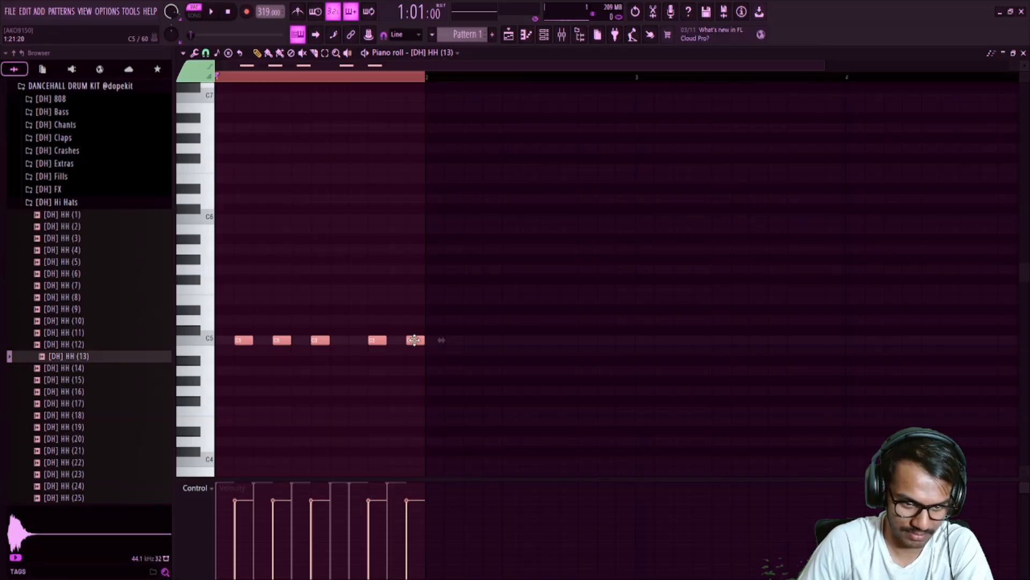
scroll(414, 340, down, 1)
key(space)
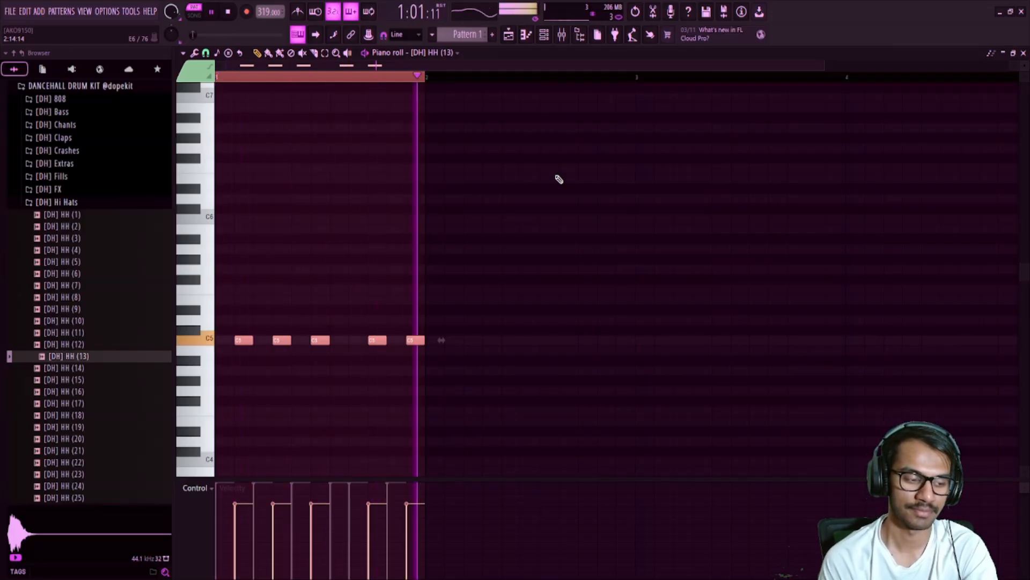
key(space)
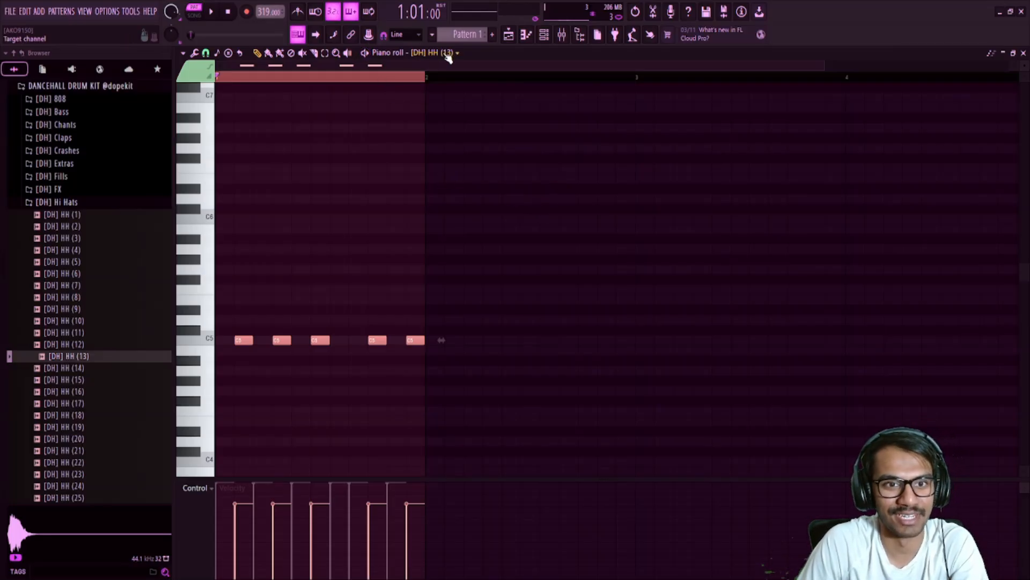
In the kick's piano roll, try only the step 13 note, move it to step 15, listen to each version, and restore the step 13 note
click(448, 104)
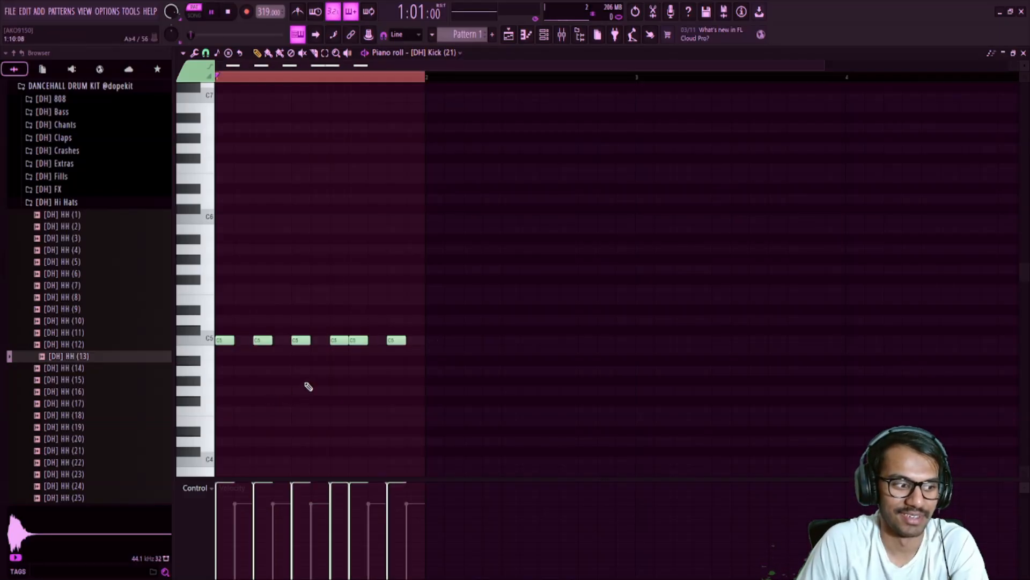
key(space)
right_click(361, 340)
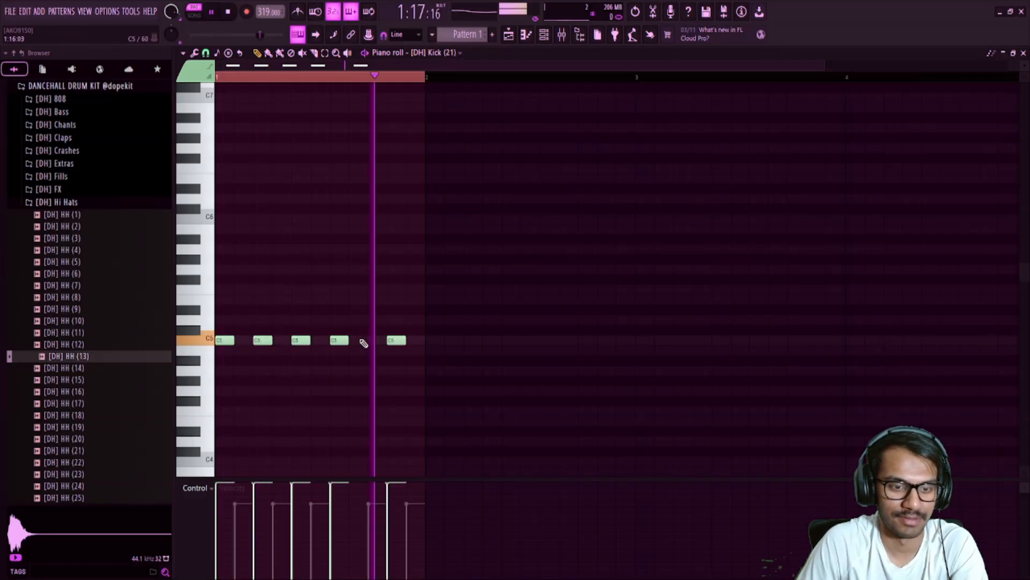
key(space)
drag(339, 340, 352, 342)
key(space)
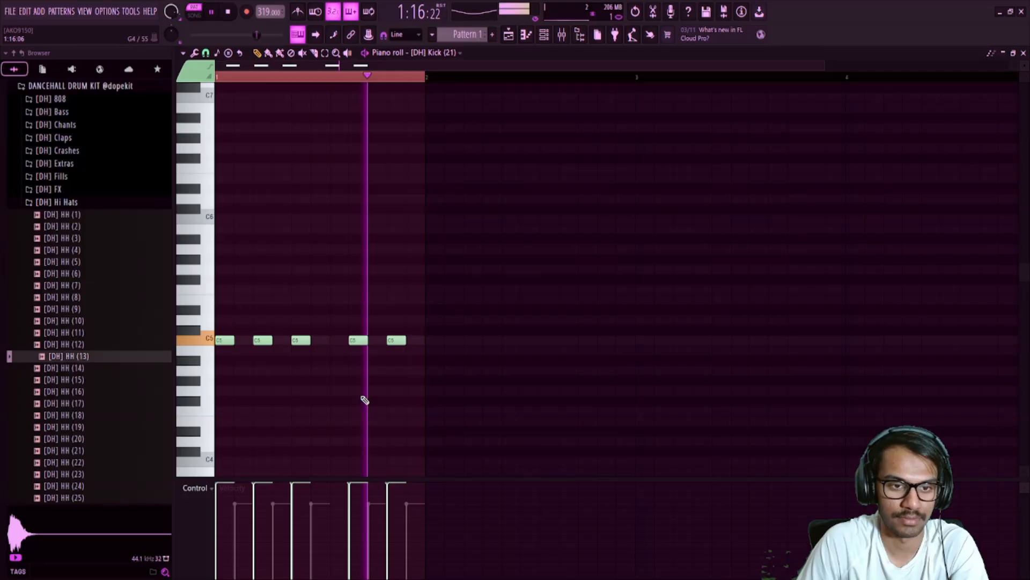
key(space)
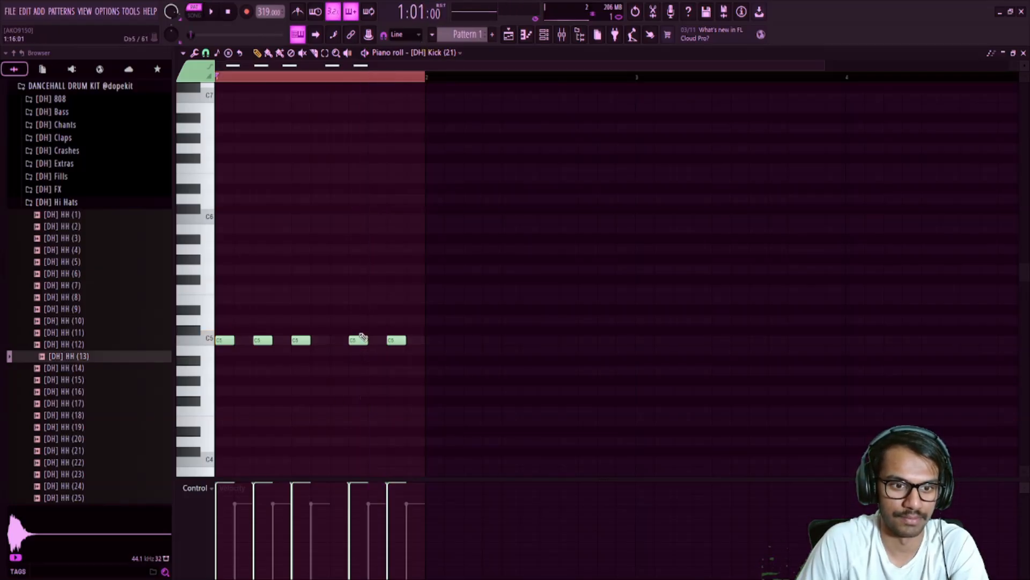
click(337, 340)
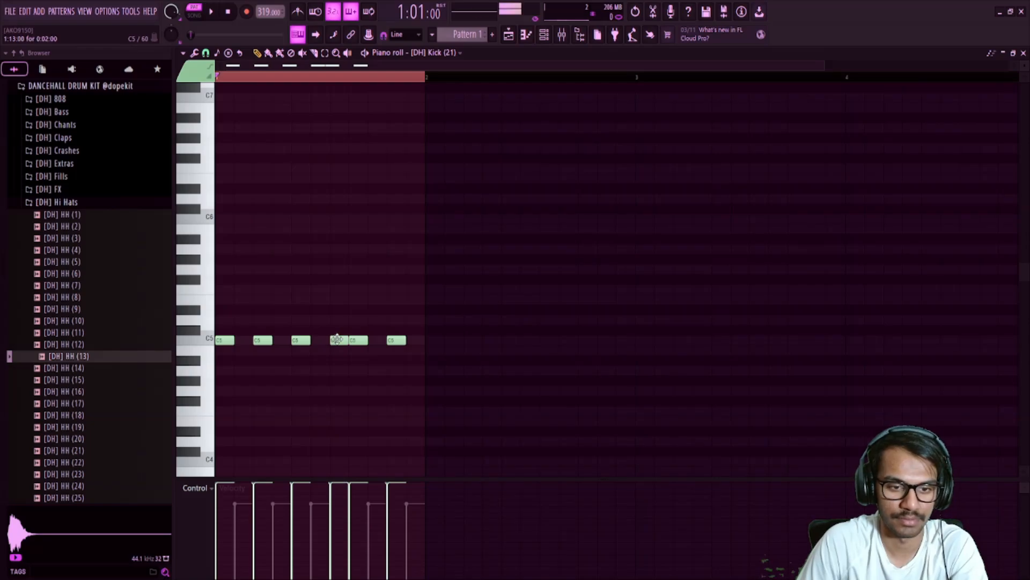
Clone Pattern 1 and delete the stray B6 note and the step 13 note from the copy's kick part
key(F5)
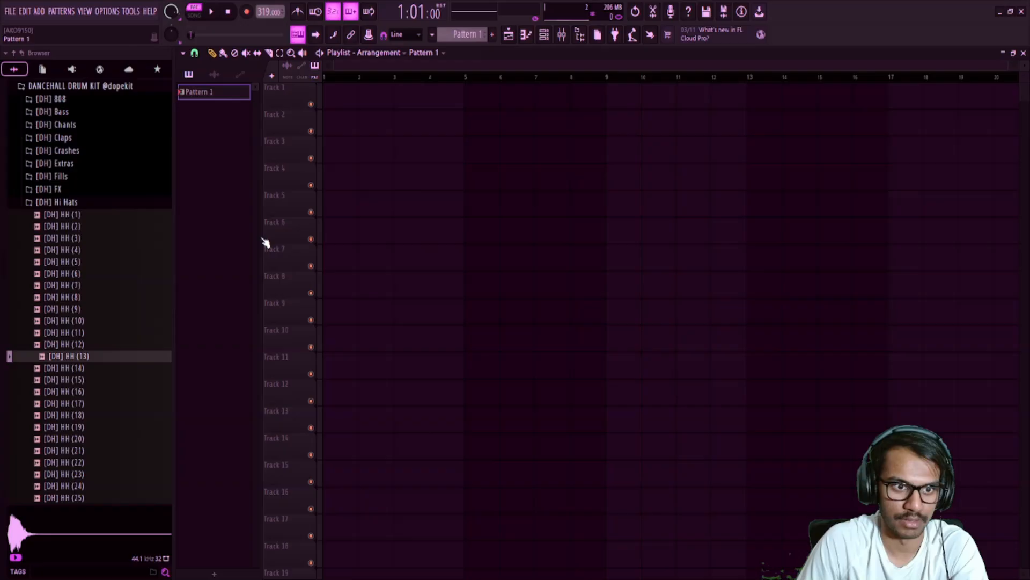
key(ctrl+shift+c)
key(F7)
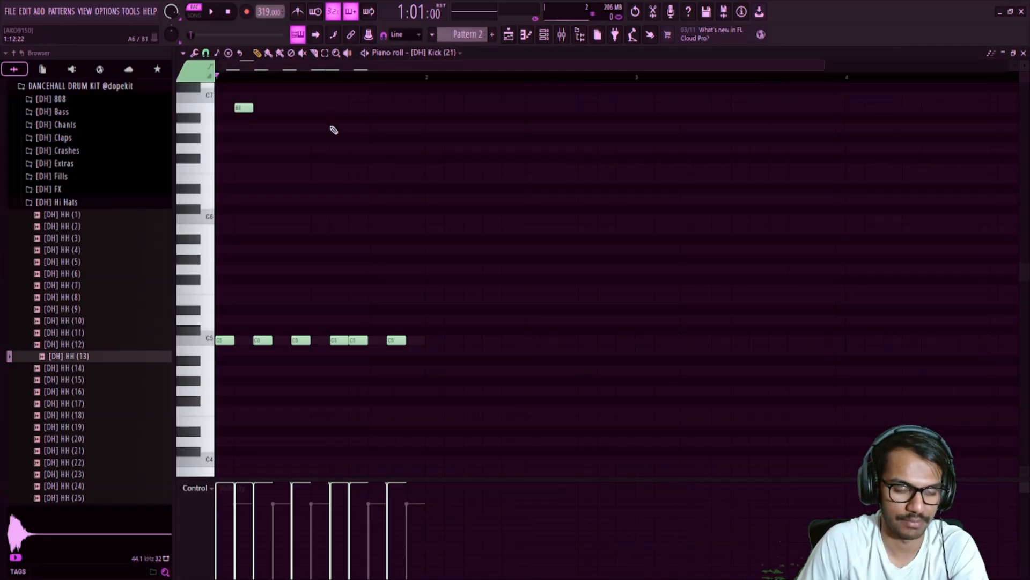
right_click(244, 107)
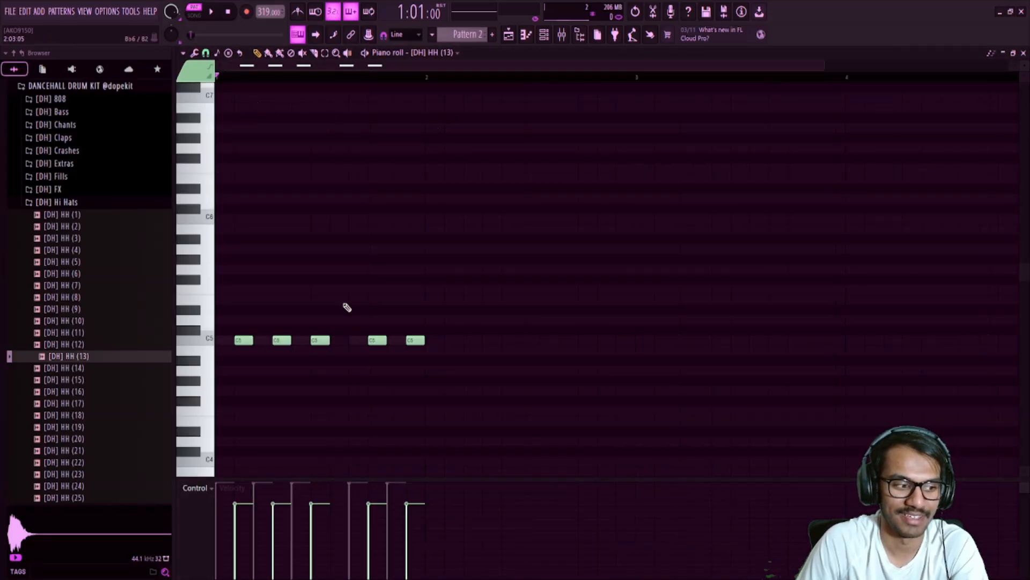
Add a hi-hat C5 note at step 13 of Pattern 2, matching the neighbouring note's velocity, and listen to the pattern
click(313, 343)
click(337, 343)
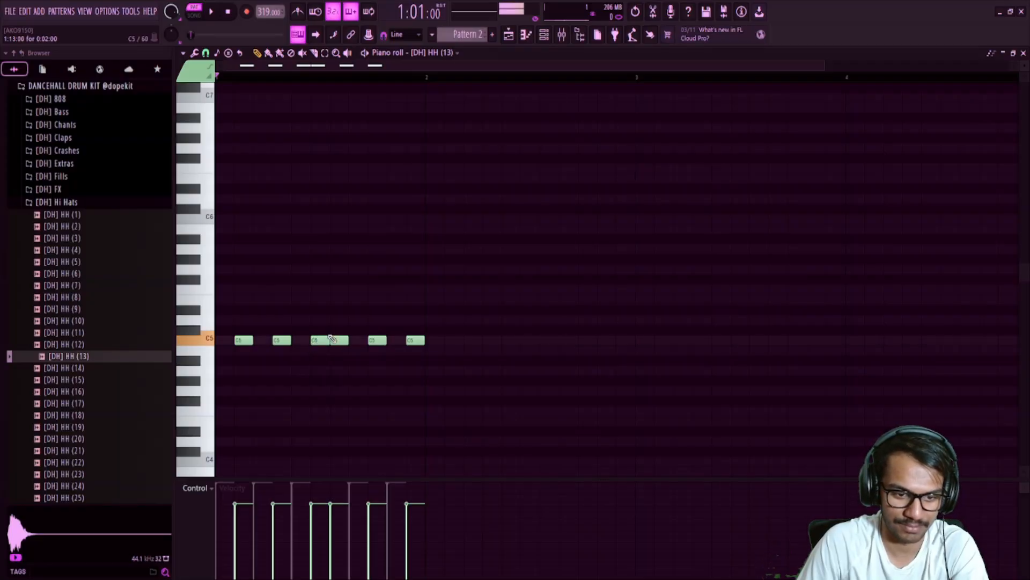
key(space)
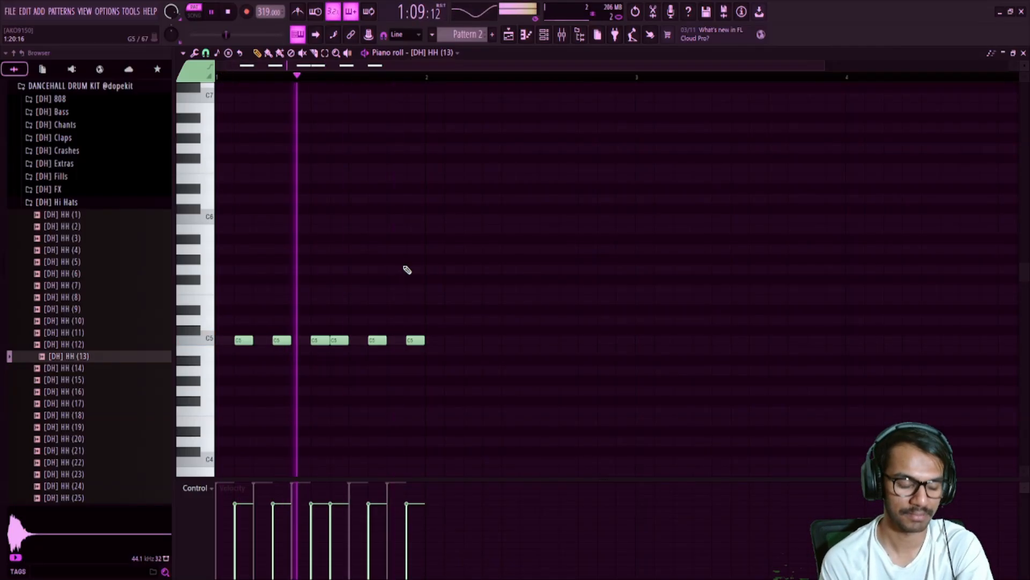
key(F5)
key(space)
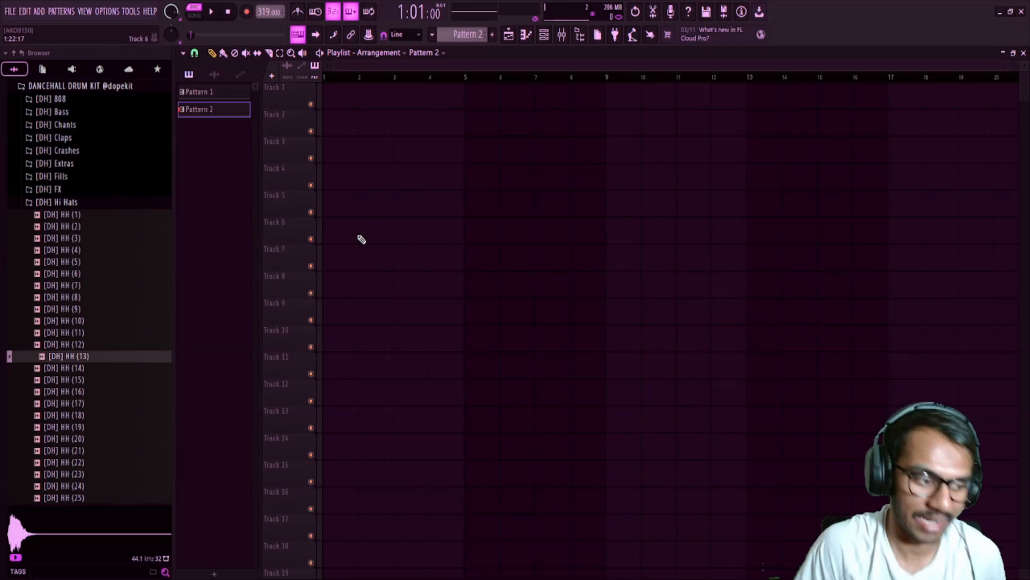
Paint Pattern 2 clips across bars 1 to 4 of Track 1 in the playlist
click(330, 92)
right_click(355, 101)
click(228, 93)
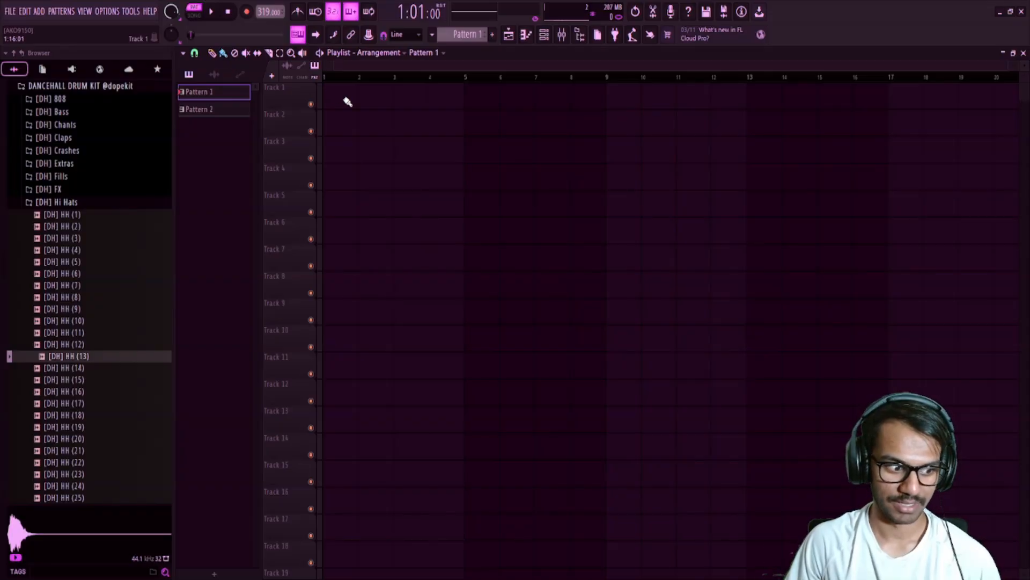
key(KP_Add)
drag(340, 97, 426, 103)
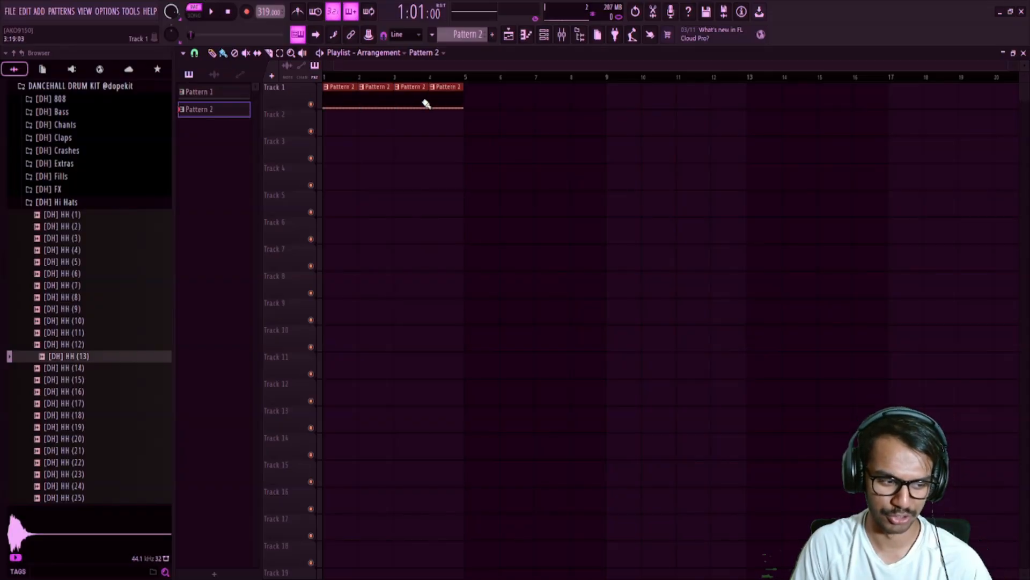
Collapse the Hi Hats folder to show the kit's other sample folders, and bring up the channel rack over the playlist
click(544, 41)
click(544, 40)
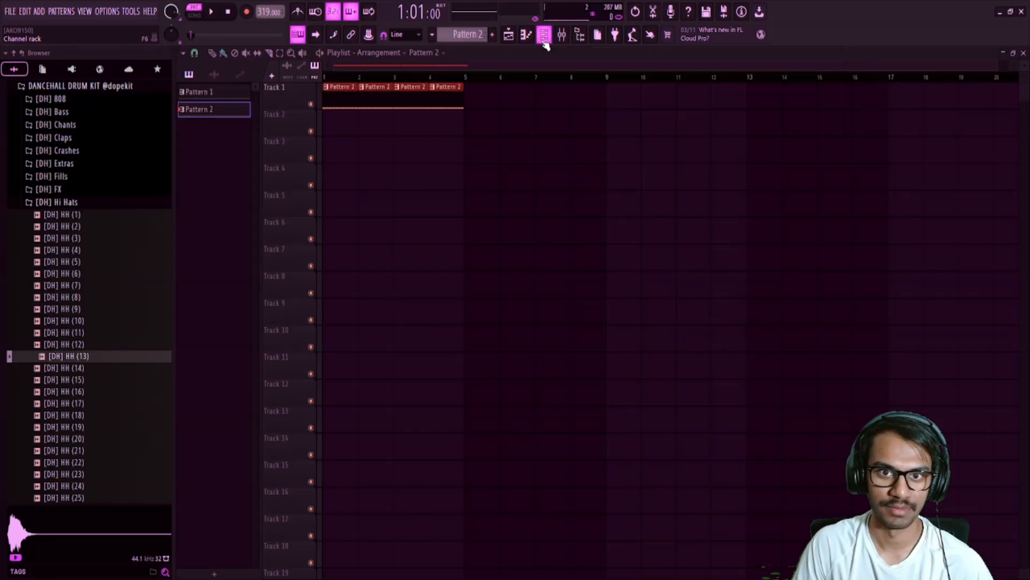
click(155, 204)
click(152, 202)
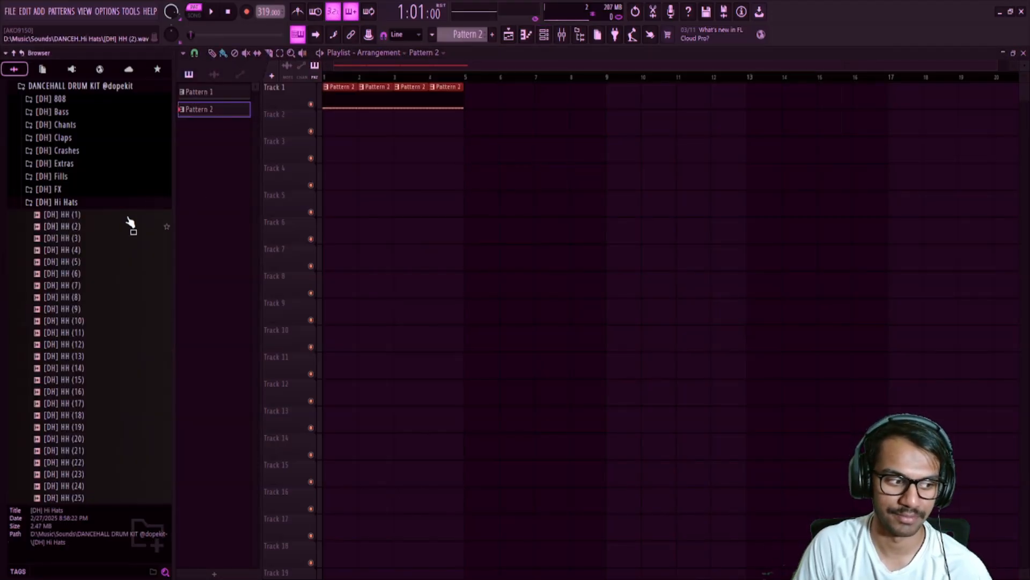
click(97, 204)
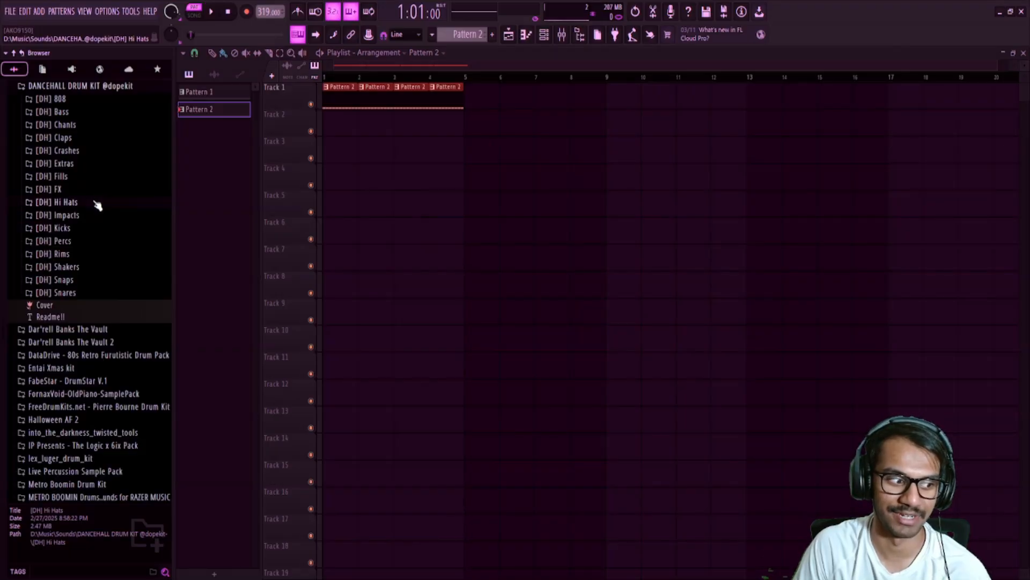
scroll(96, 222, up, 3)
click(544, 37)
click(544, 36)
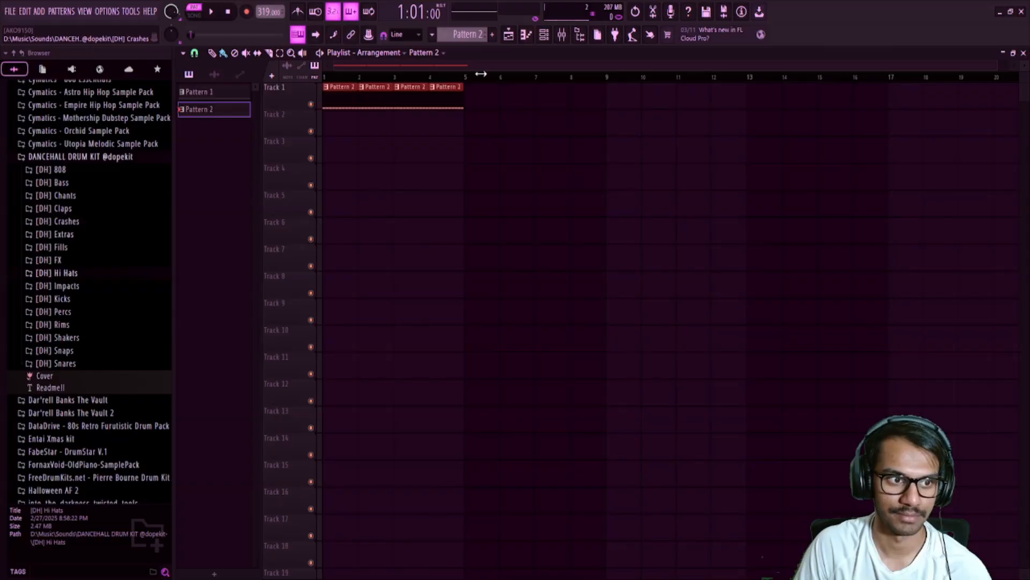
click(543, 38)
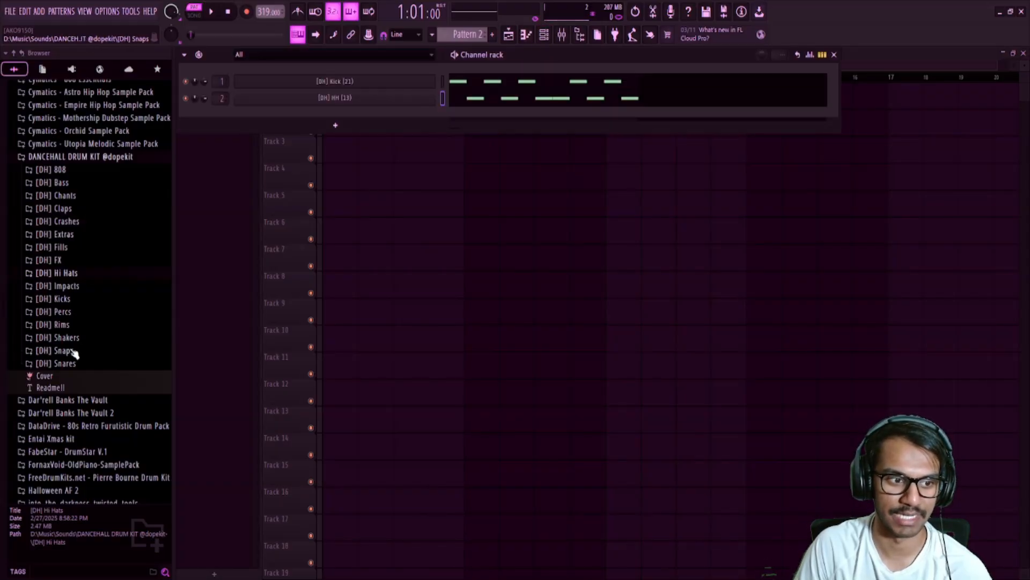
Open the dancehall kit's [DH] Snares folder and audition its samples from Snare (1) through Snare (15)
click(78, 366)
click(86, 331)
click(89, 317)
click(90, 307)
click(88, 354)
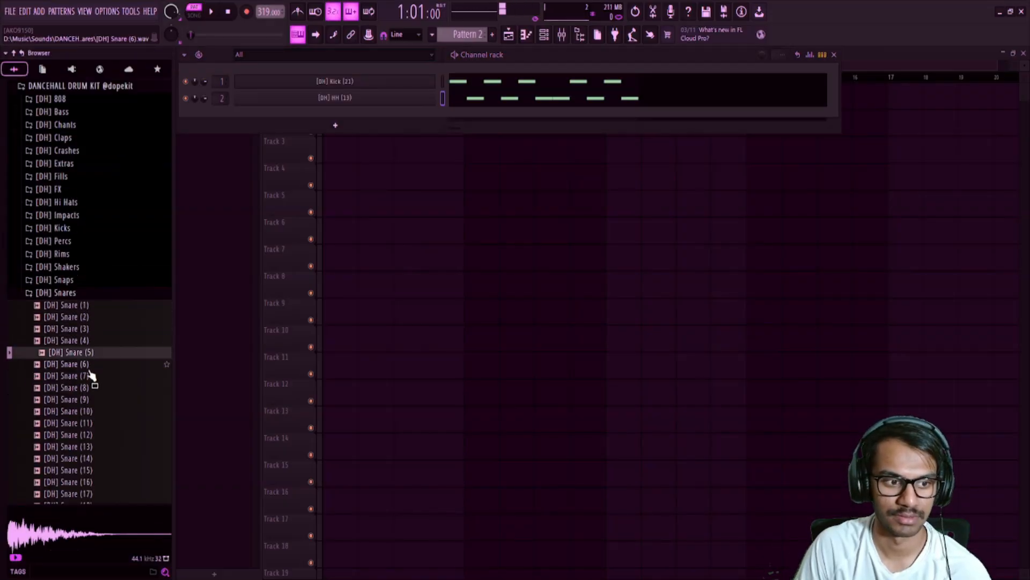
click(89, 366)
click(90, 378)
click(91, 389)
click(92, 401)
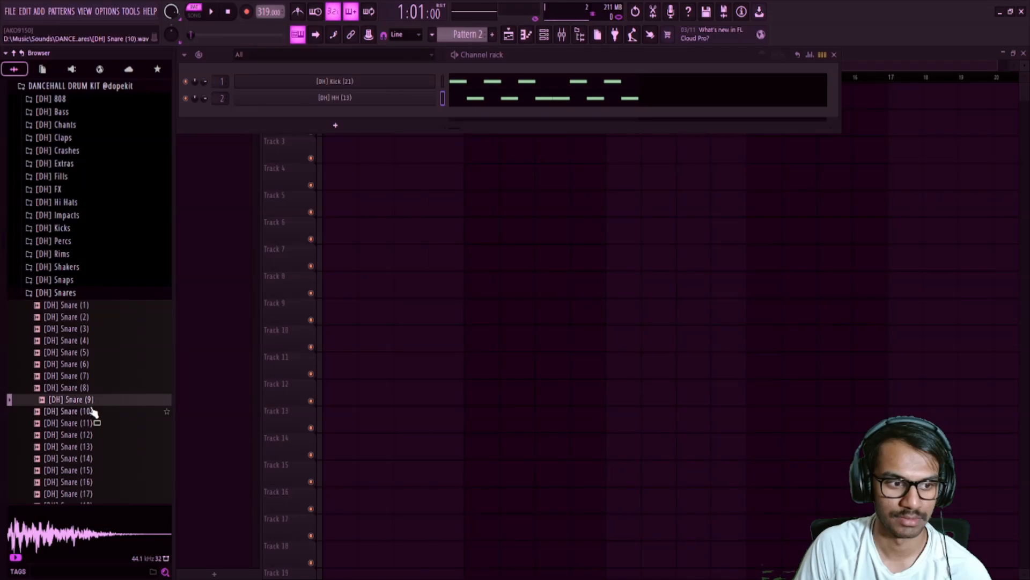
click(95, 415)
click(97, 424)
click(98, 435)
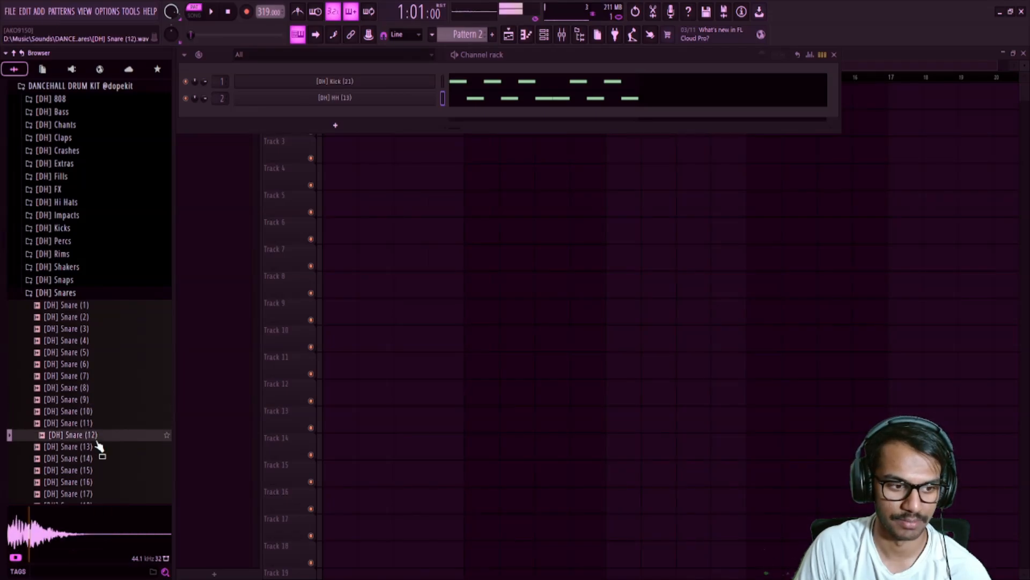
click(96, 449)
click(96, 461)
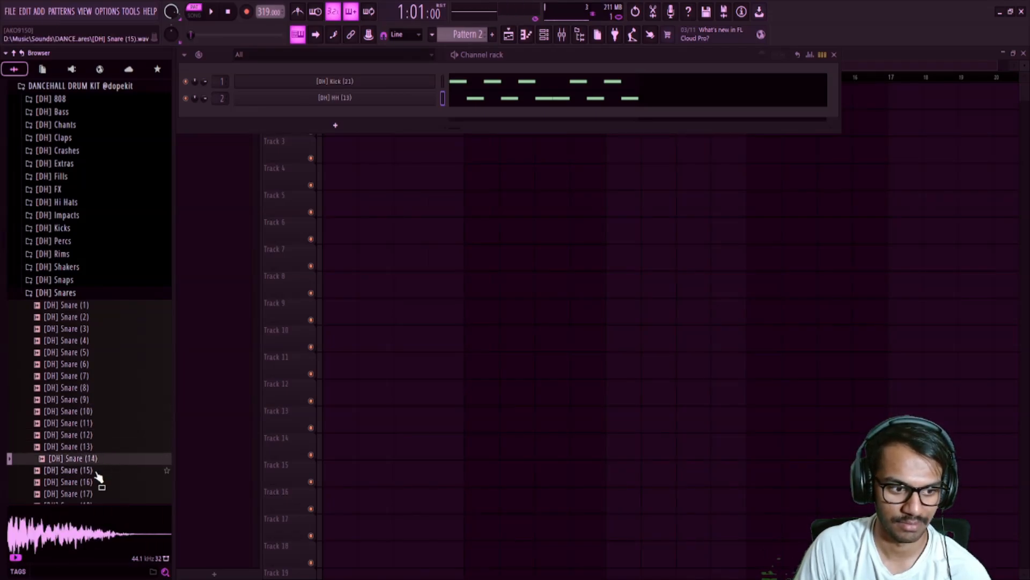
click(97, 472)
Audition further snares in the dancehall kit, from around Snare (18) up to Snare (35)
scroll(97, 475, down, 2)
click(91, 448)
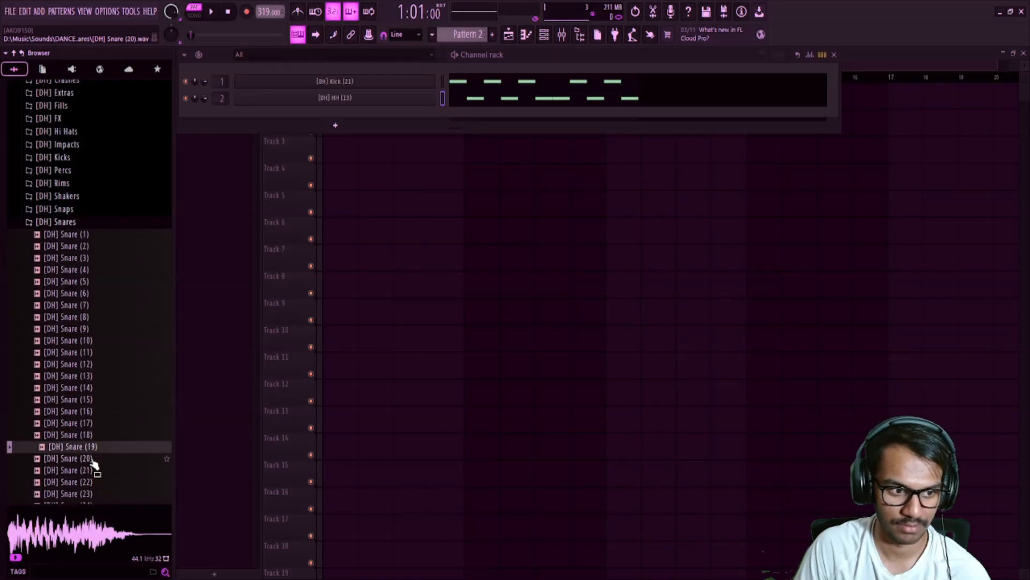
key(Down)
key(Down)
key(Down)
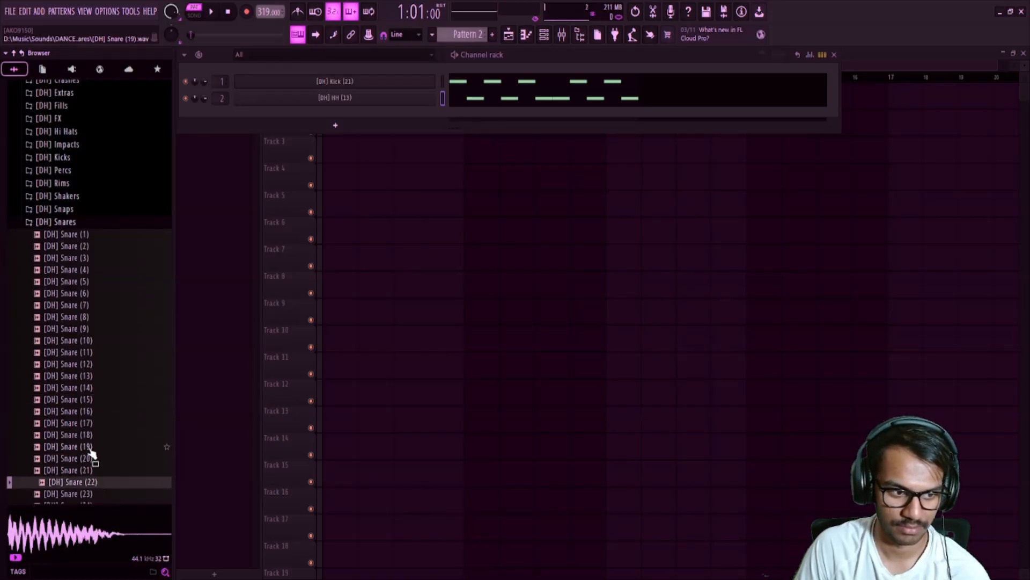
click(90, 440)
scroll(88, 452, down, 2)
click(89, 461)
key(Down)
key(Down)
scroll(90, 479, down, 2)
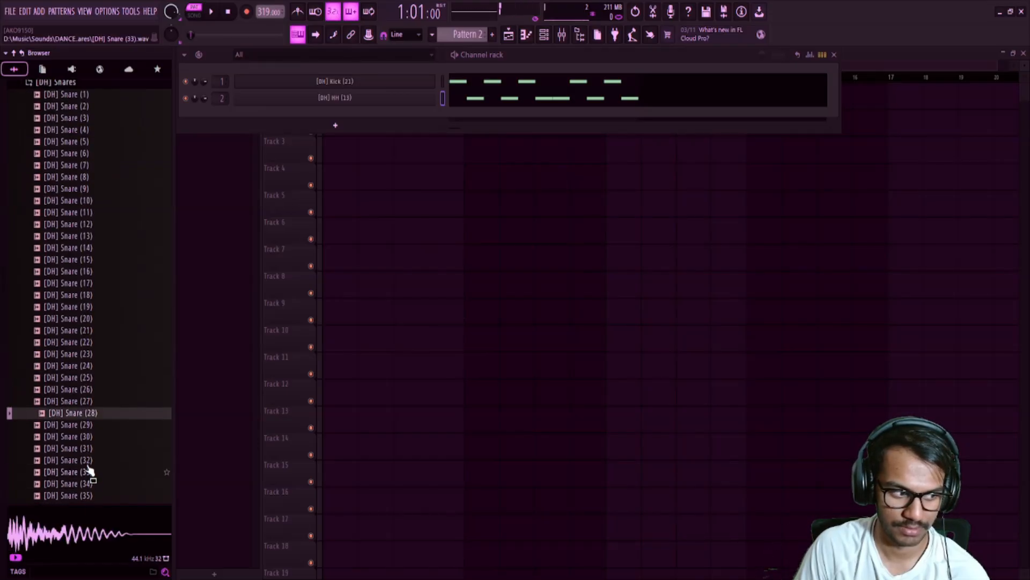
click(89, 461)
click(88, 473)
click(89, 484)
click(90, 496)
Continue auditioning the dancehall kit's snares beyond Snare (35), up to Snare (52)
scroll(90, 494, down, 3)
click(89, 472)
click(91, 485)
click(91, 493)
scroll(89, 483, down, 3)
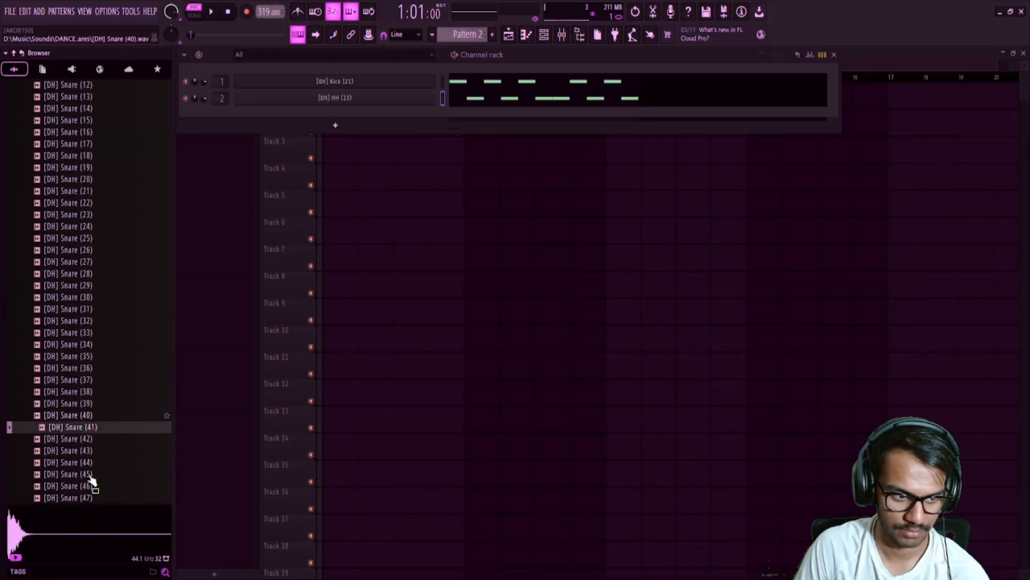
click(90, 472)
click(90, 476)
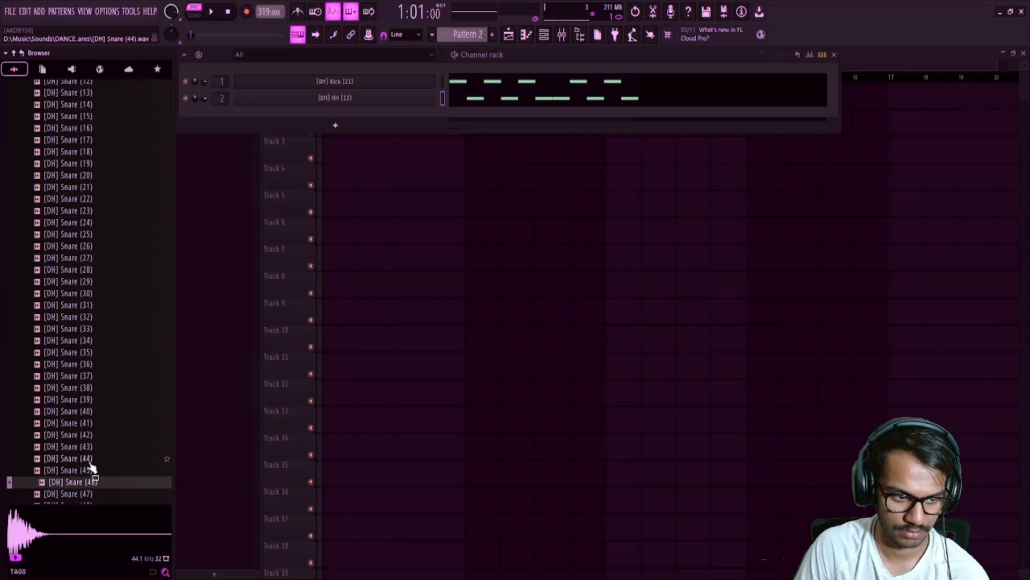
click(90, 463)
scroll(89, 468, down, 3)
click(89, 470)
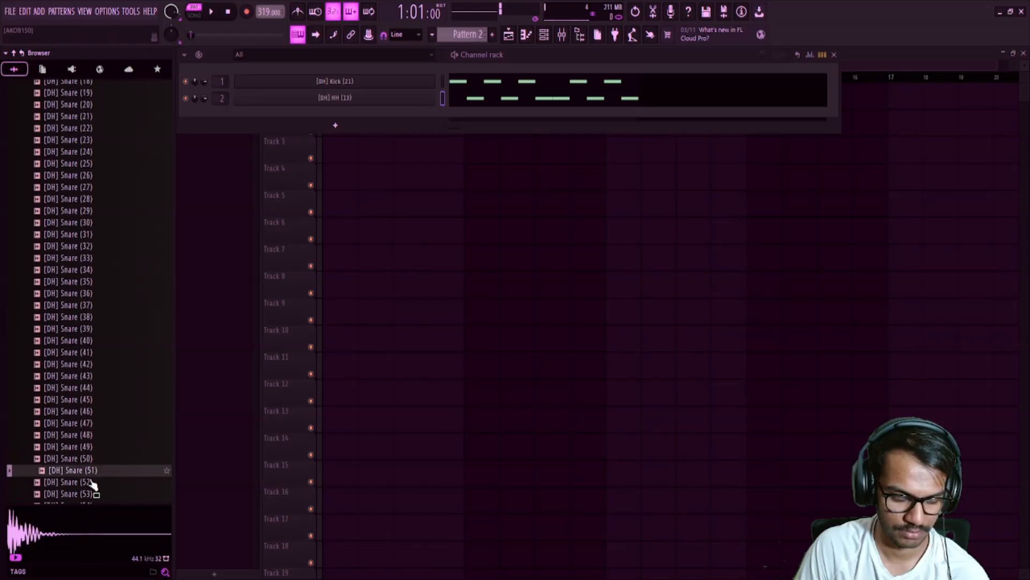
click(91, 482)
Audition the last samples of the dancehall snare folder, Snare (59) to Snare (63)
scroll(91, 488, down, 6)
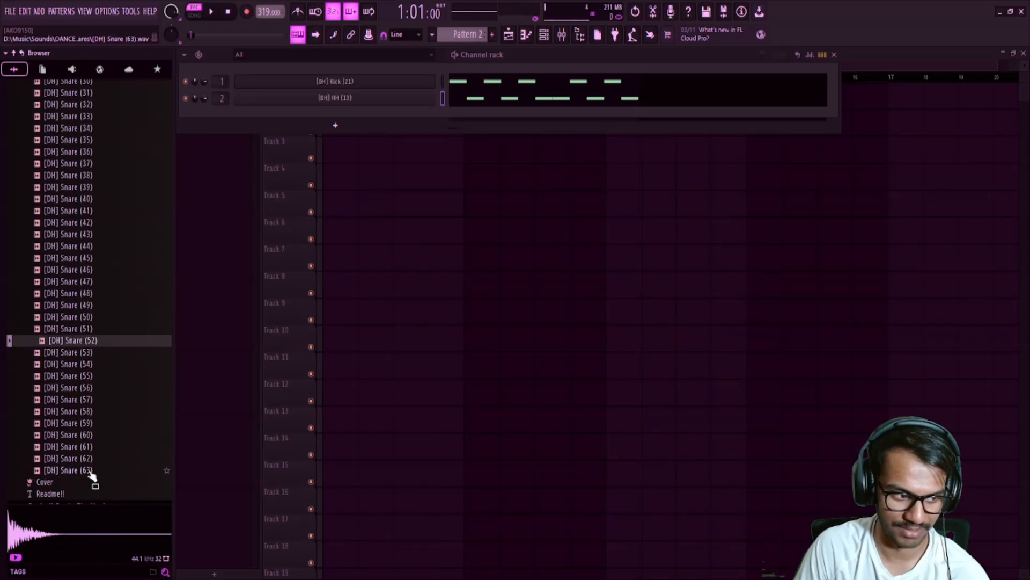
click(92, 460)
click(90, 450)
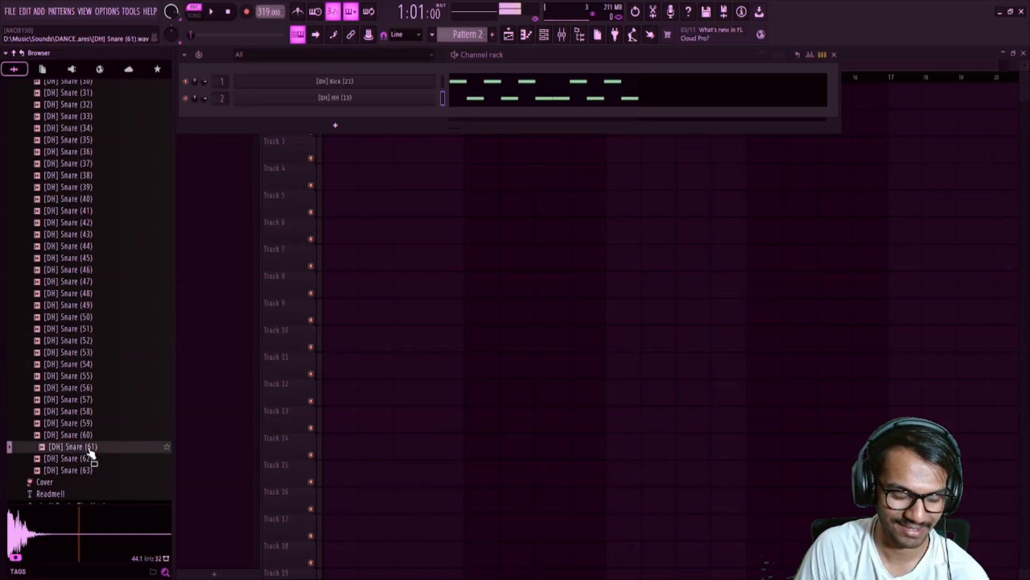
click(91, 471)
click(91, 435)
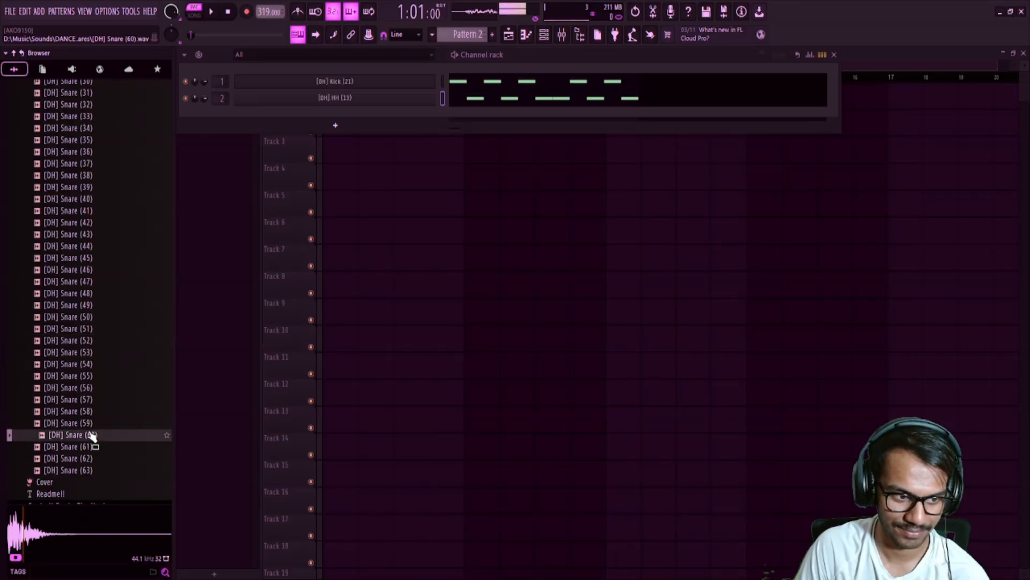
click(90, 427)
Go back to the start of the dancehall snares and audition Snare (11), Snare (10) and Snare (8) again
scroll(94, 429, up, 10)
scroll(97, 429, up, 10)
click(96, 423)
click(94, 412)
click(97, 388)
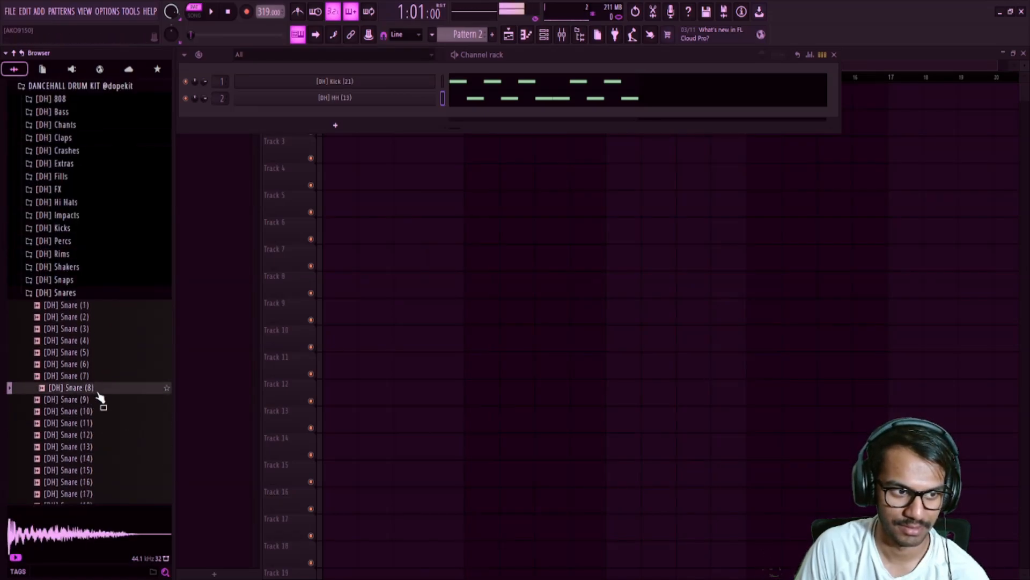
Collapse the [DH] Snares folder and the DANCEHALL DRUM KIT folder in the sample browser
click(87, 297)
click(87, 298)
click(97, 297)
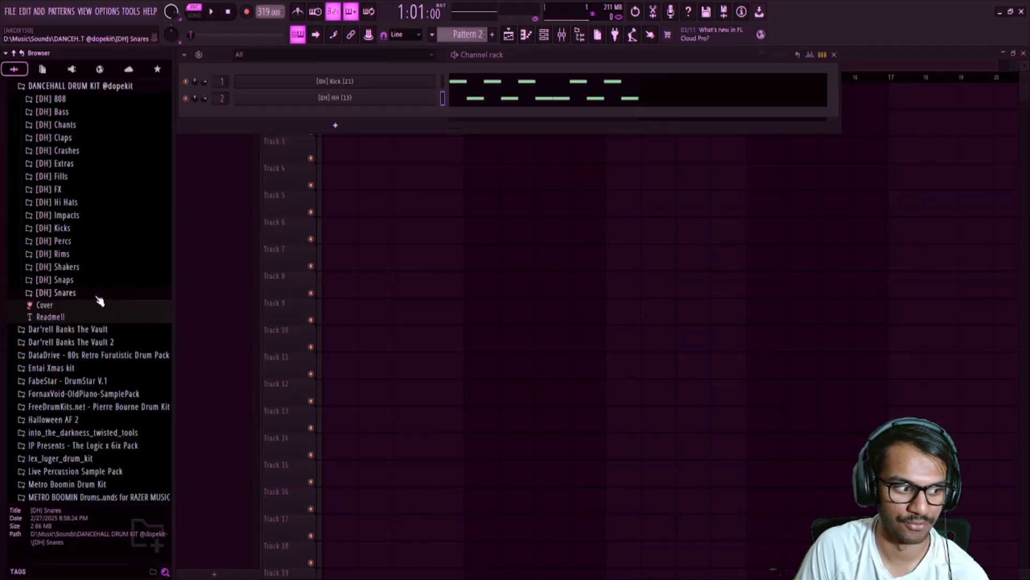
scroll(98, 300, up, 5)
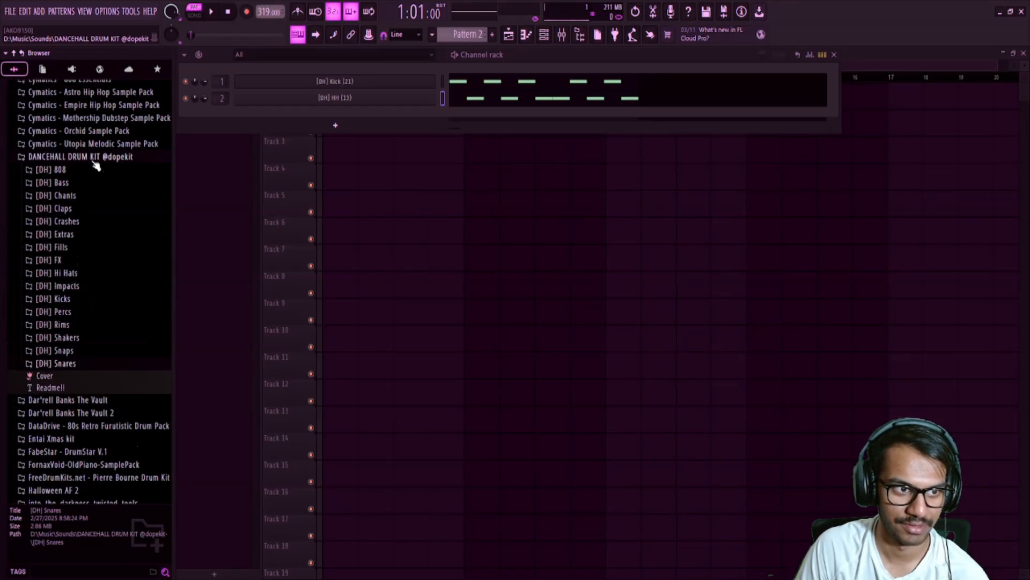
click(98, 159)
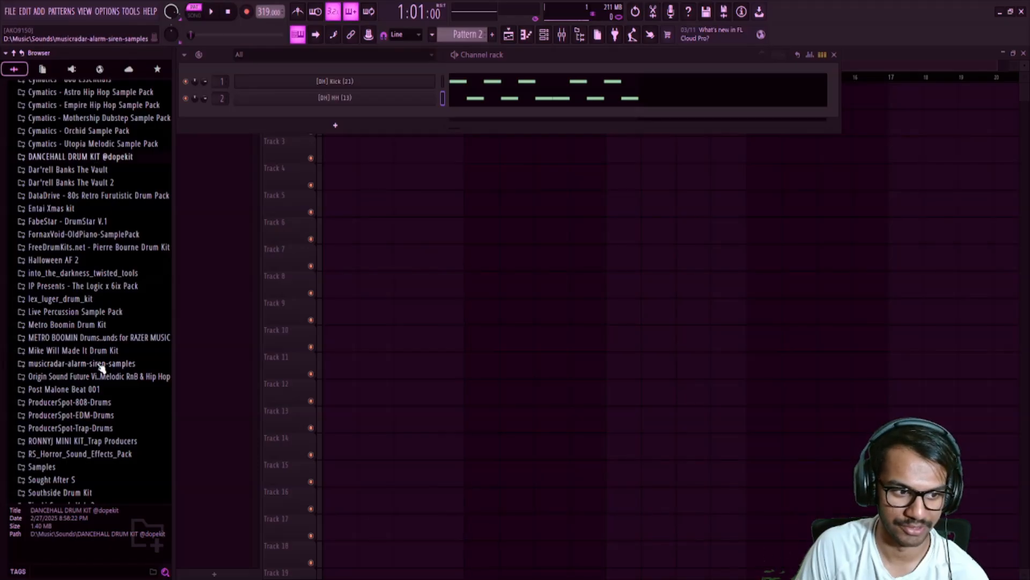
Look through the contents of the TriSamples - 808 Trapstep Pack Vol 2 folder and collapse it again
scroll(101, 367, down, 4)
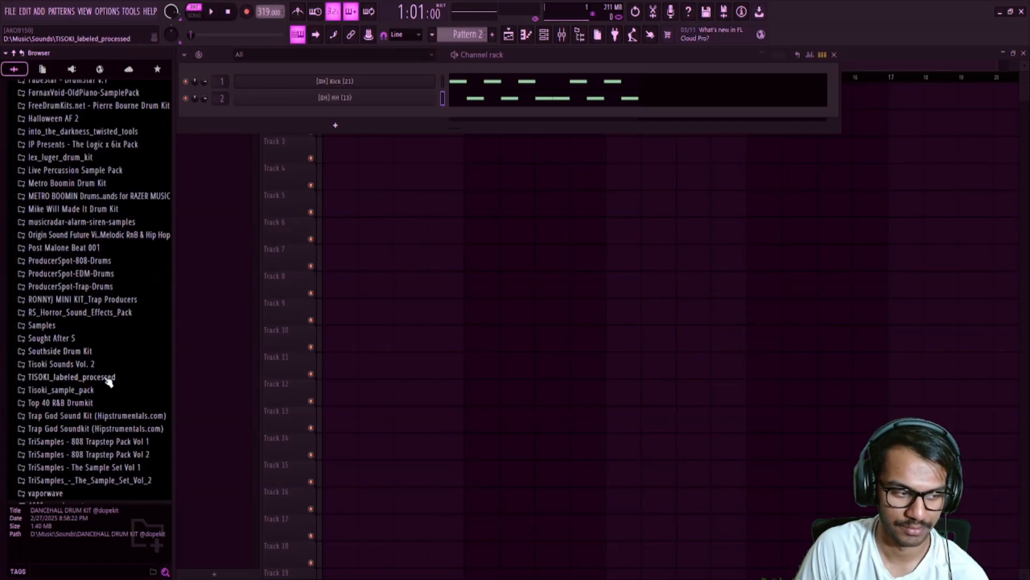
click(102, 454)
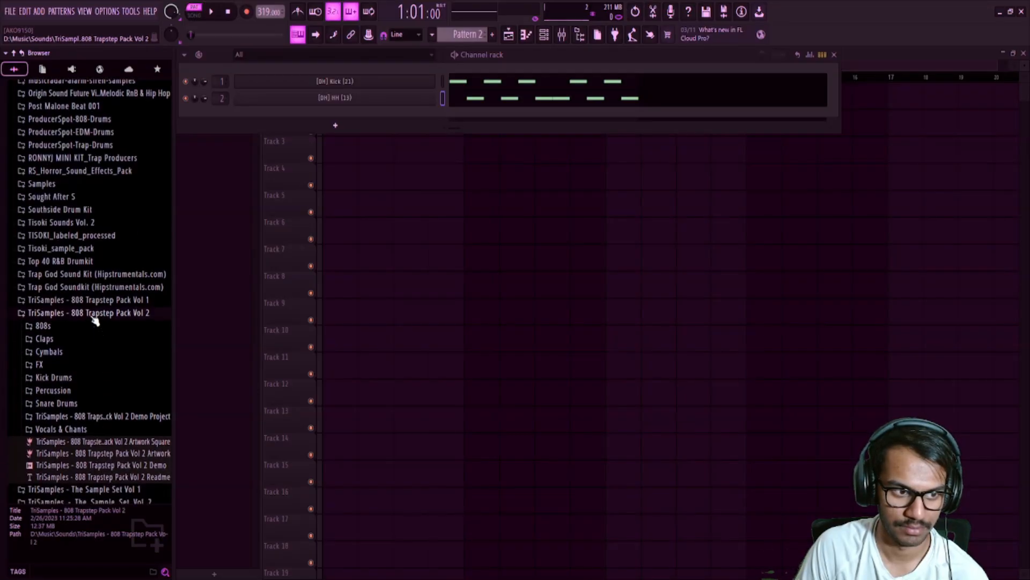
click(94, 314)
scroll(95, 331, up, 20)
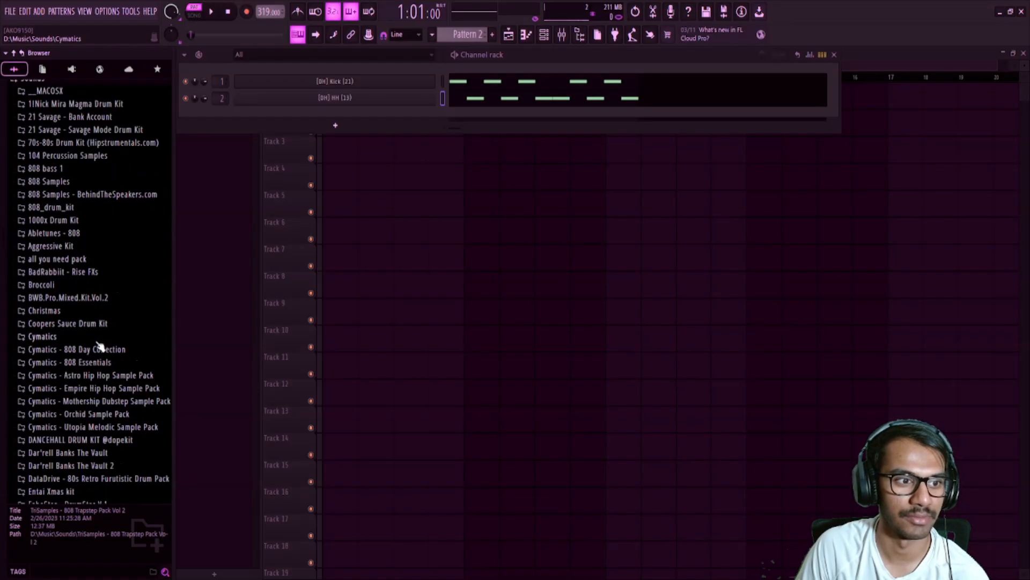
Open the Snares folder of the 70s-80s Drum Kit (Hipstrumentals.com) and audition snares between Snare (1) and Snare (15)
click(88, 143)
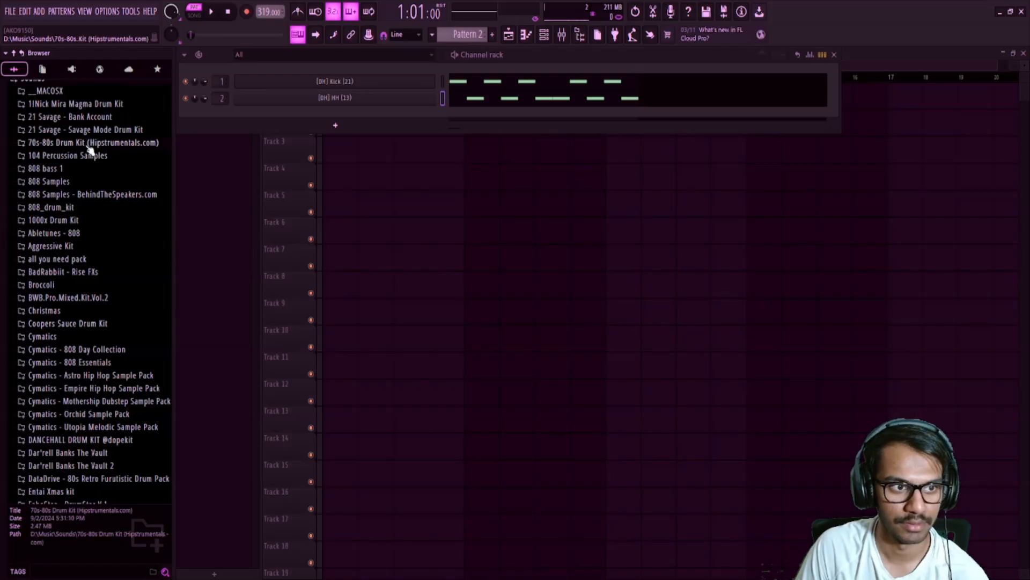
click(59, 246)
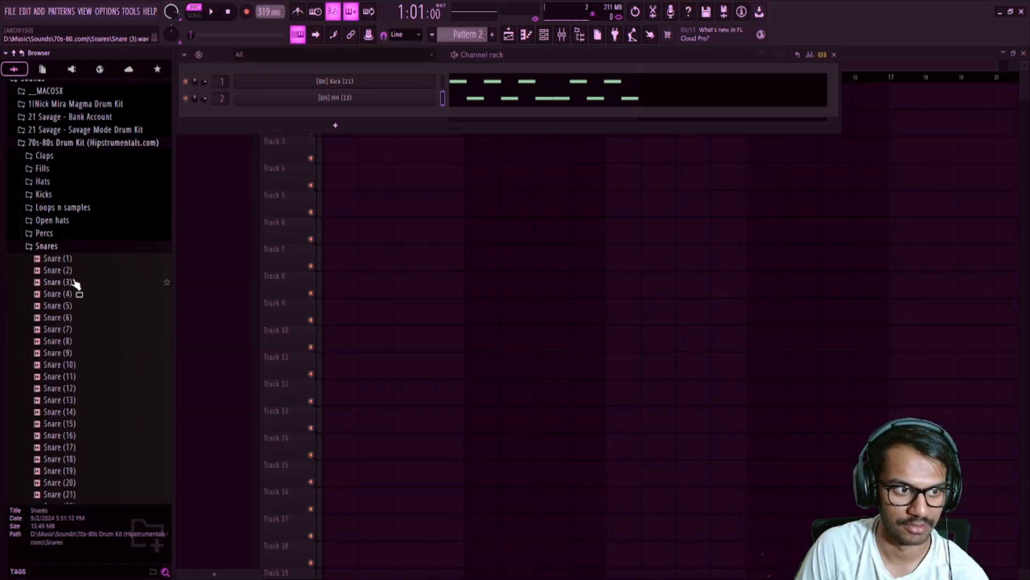
click(78, 294)
click(75, 270)
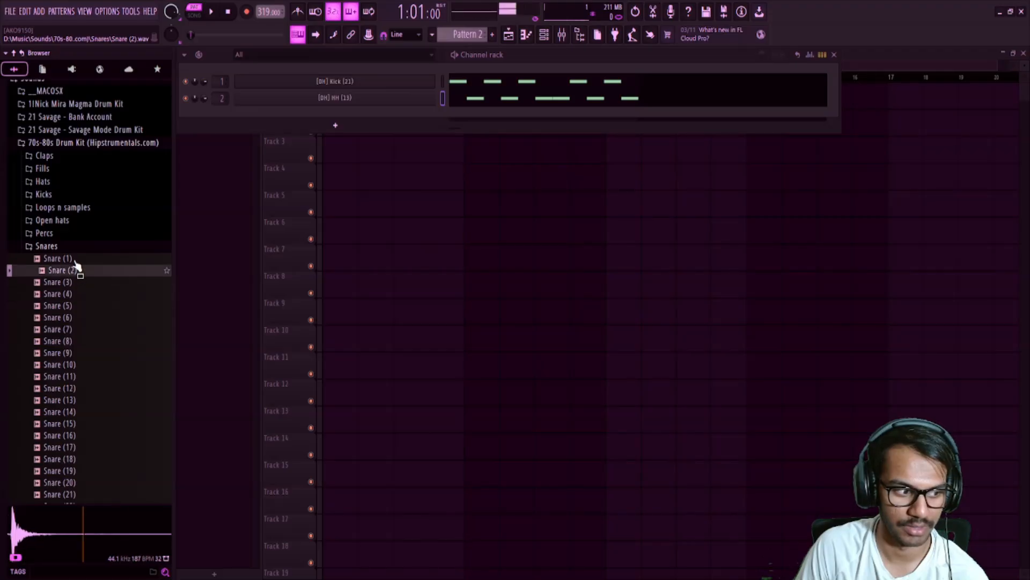
click(74, 261)
click(78, 318)
click(73, 354)
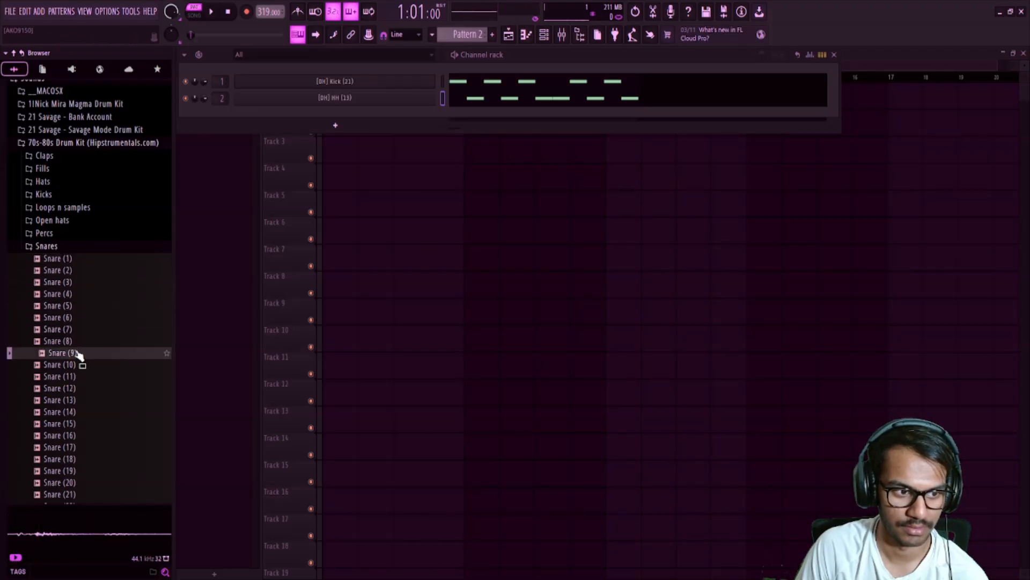
click(77, 367)
click(84, 389)
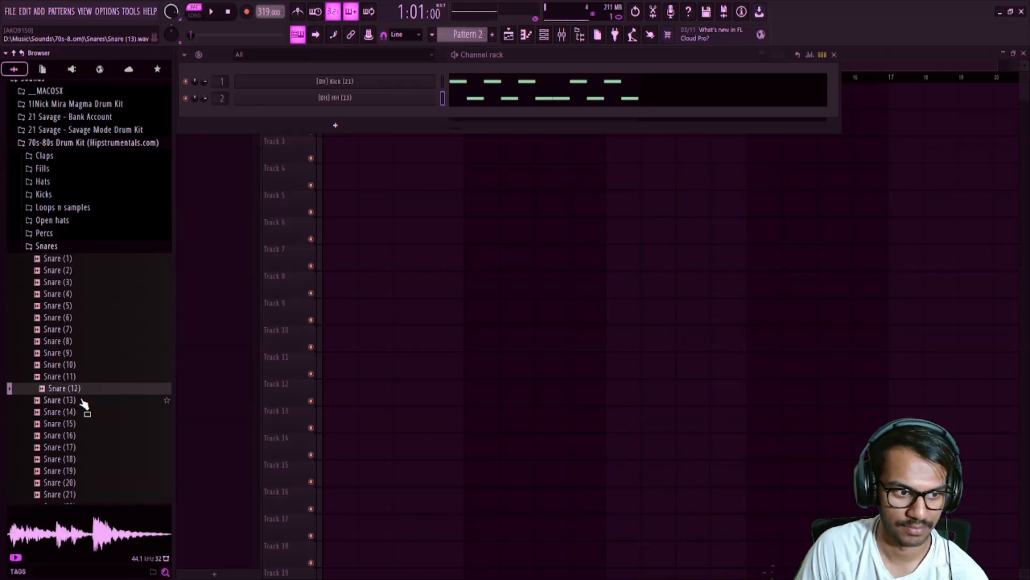
click(83, 401)
click(83, 424)
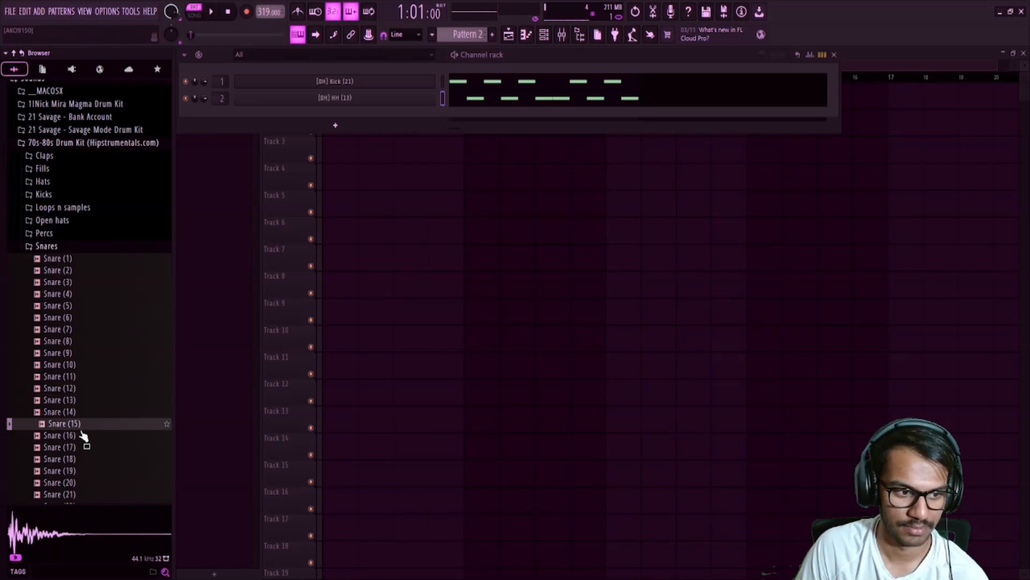
Audition Snare (16) from the 70s-80s kit, add it as a new channel in the channel rack, and collapse the Snares folder
click(83, 435)
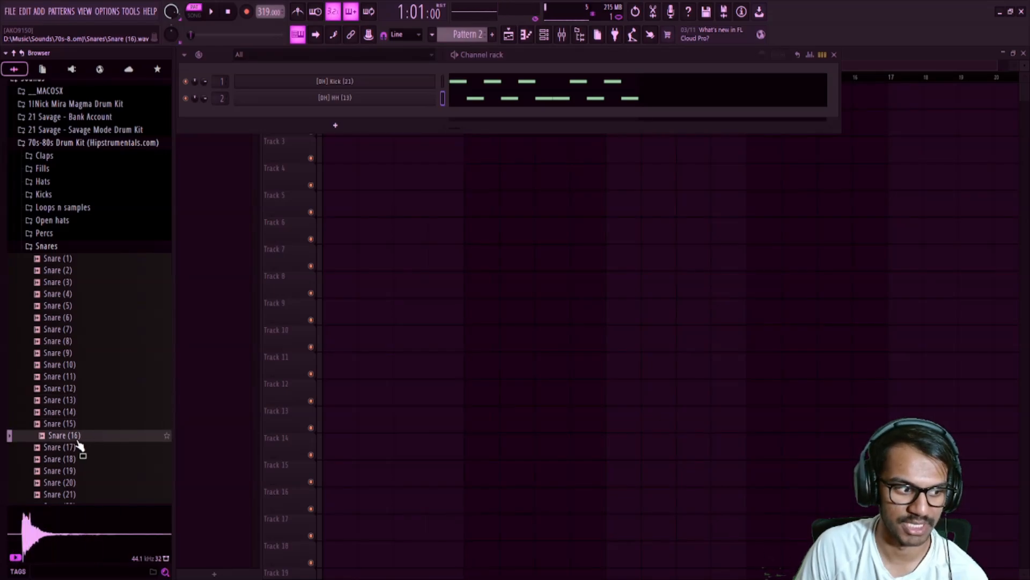
drag(78, 444, 317, 116)
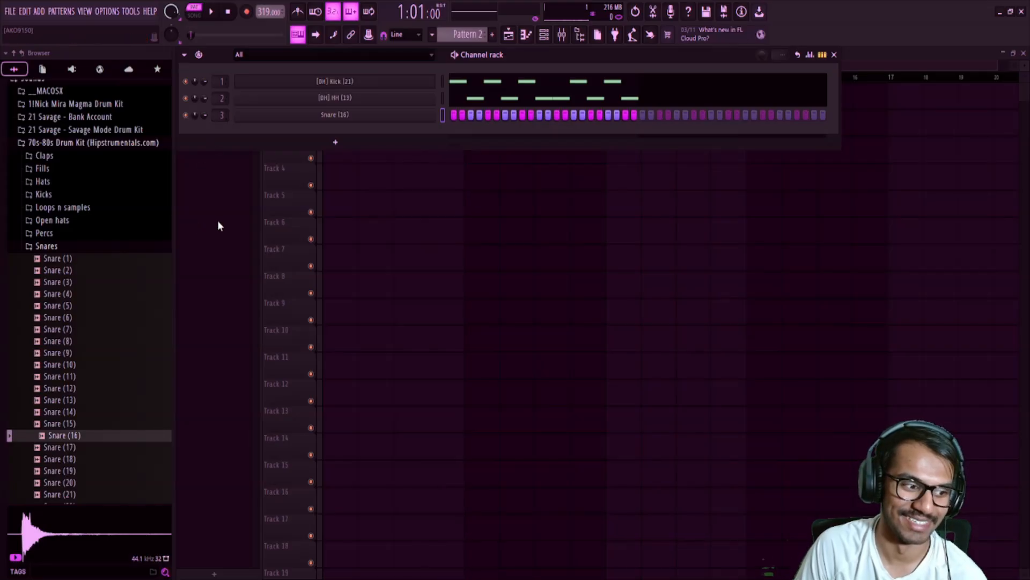
click(137, 247)
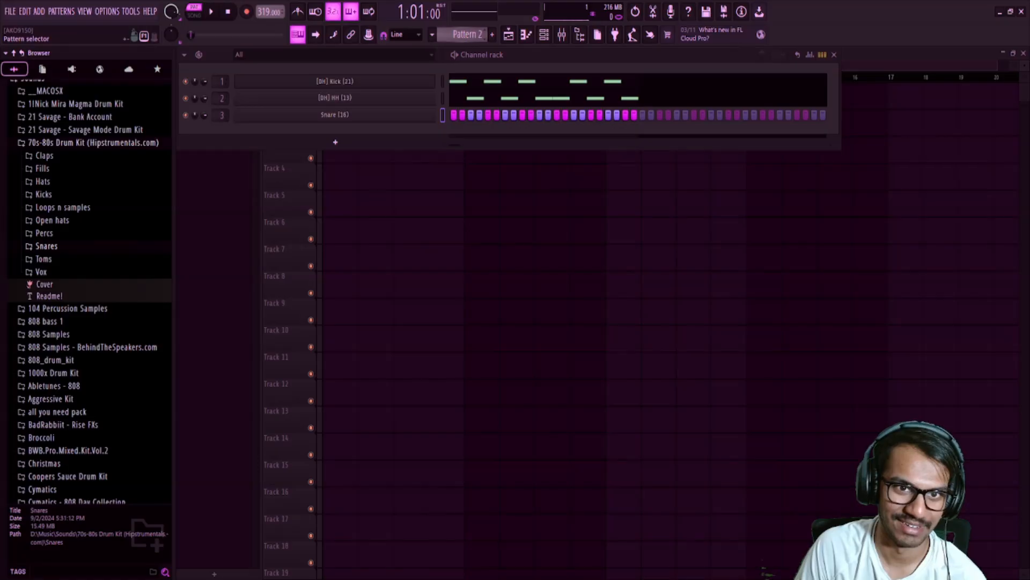
Create Pattern 3 and place its clips across bars 1 to 4 of Track 2 in the playlist
click(492, 34)
click(393, 290)
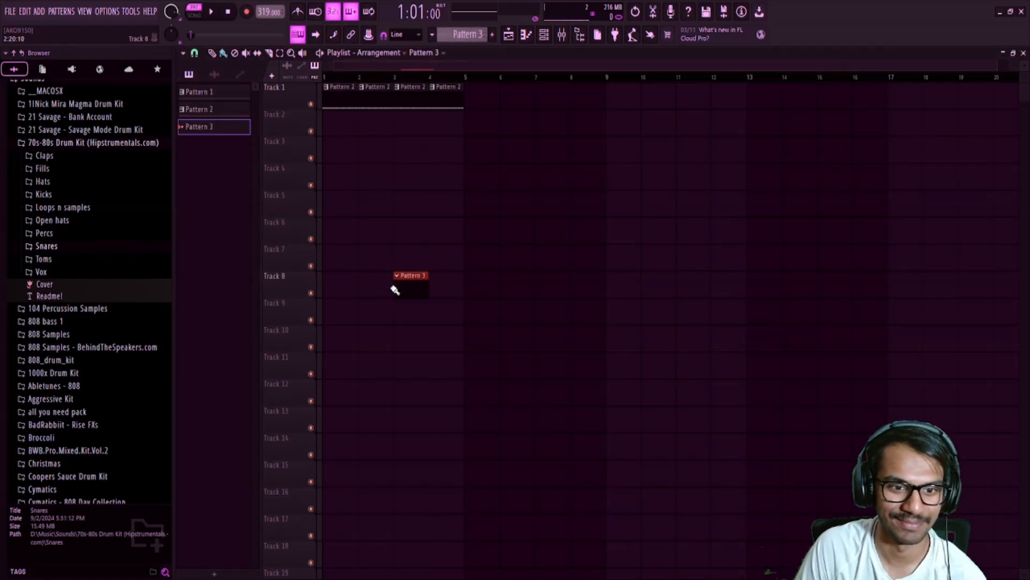
drag(372, 178, 344, 126)
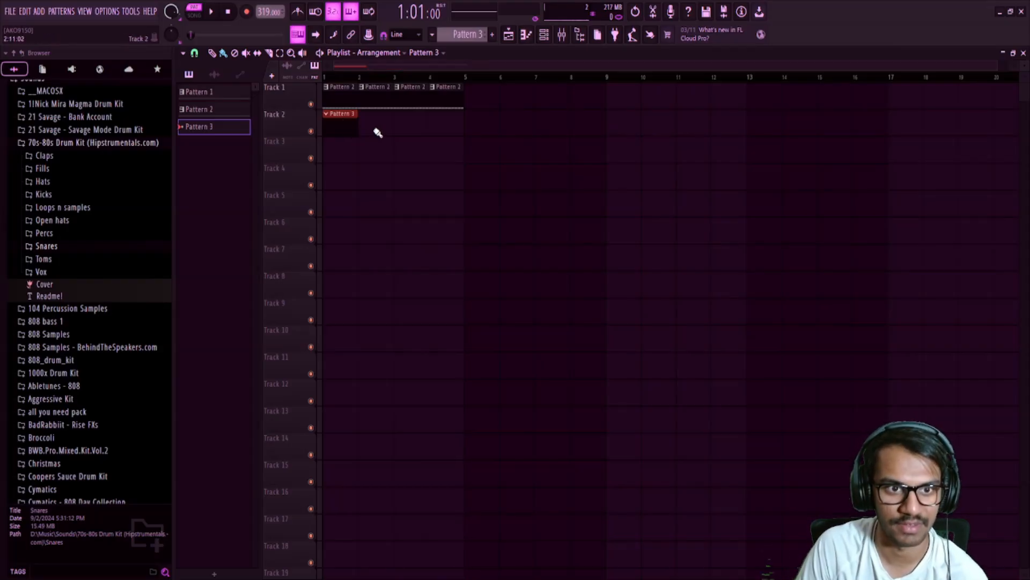
drag(378, 132, 402, 132)
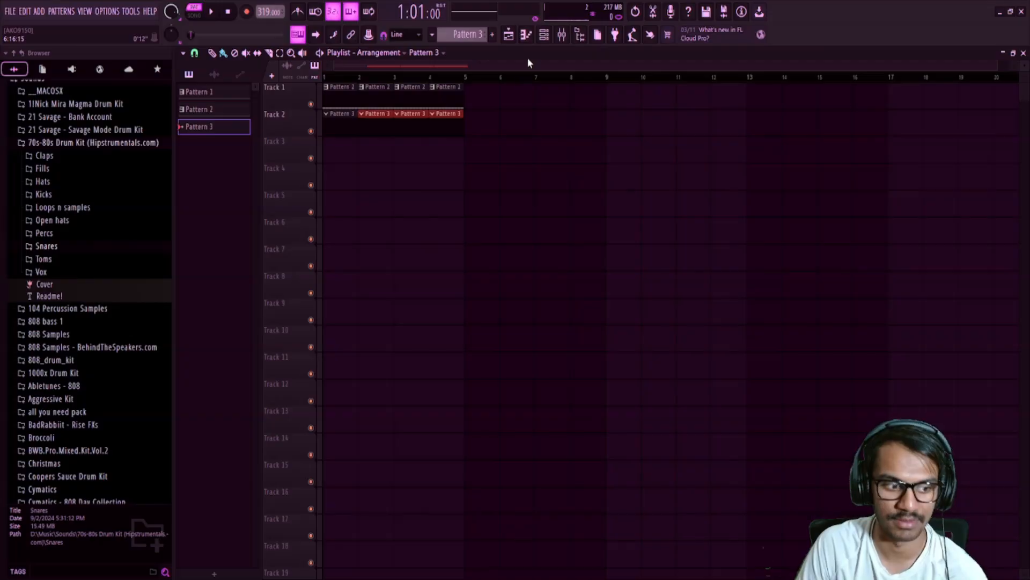
Add a C5 note at step 9 of the Snare (16) part in Pattern 3, raise its velocity, and start playback
click(526, 37)
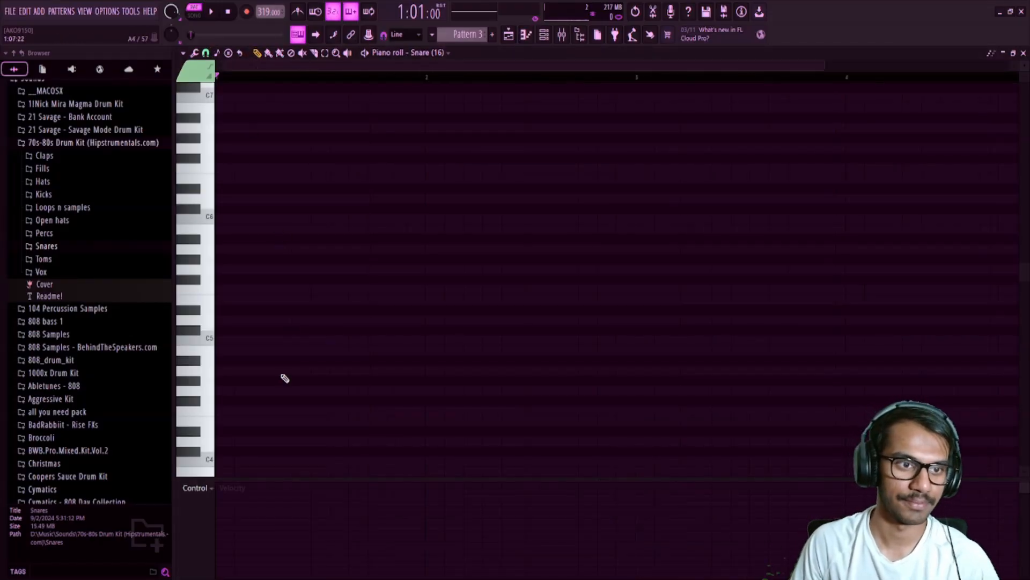
click(301, 341)
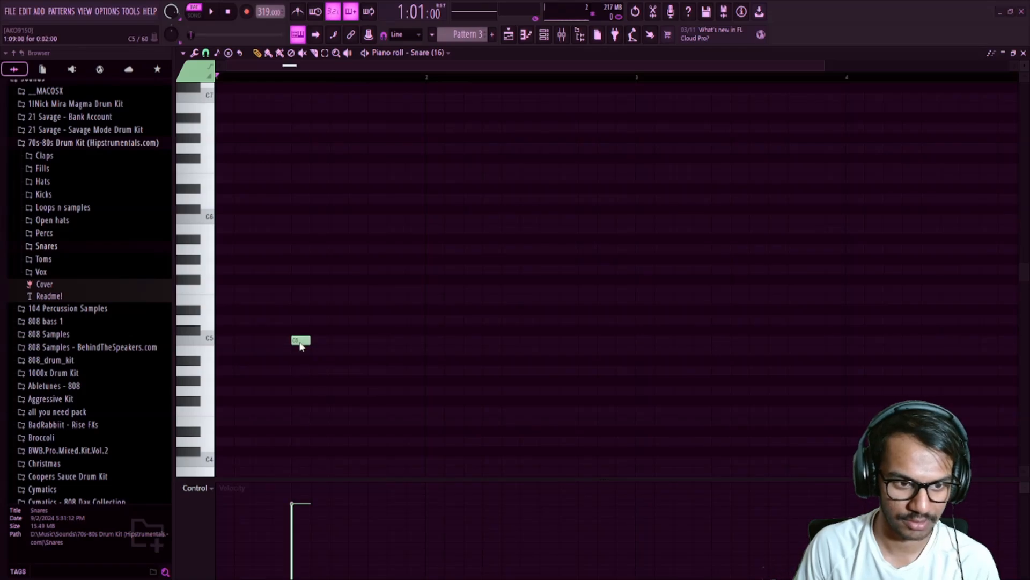
scroll(299, 340, up, 2)
key(space)
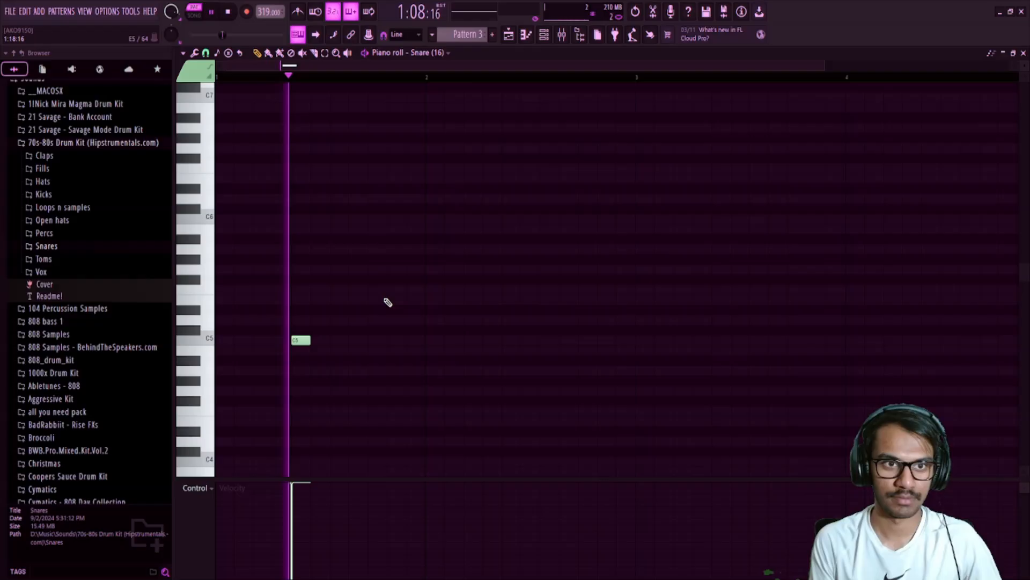
Switch playback to song mode and listen to the new snare within the arrangement
key(space)
key(space)
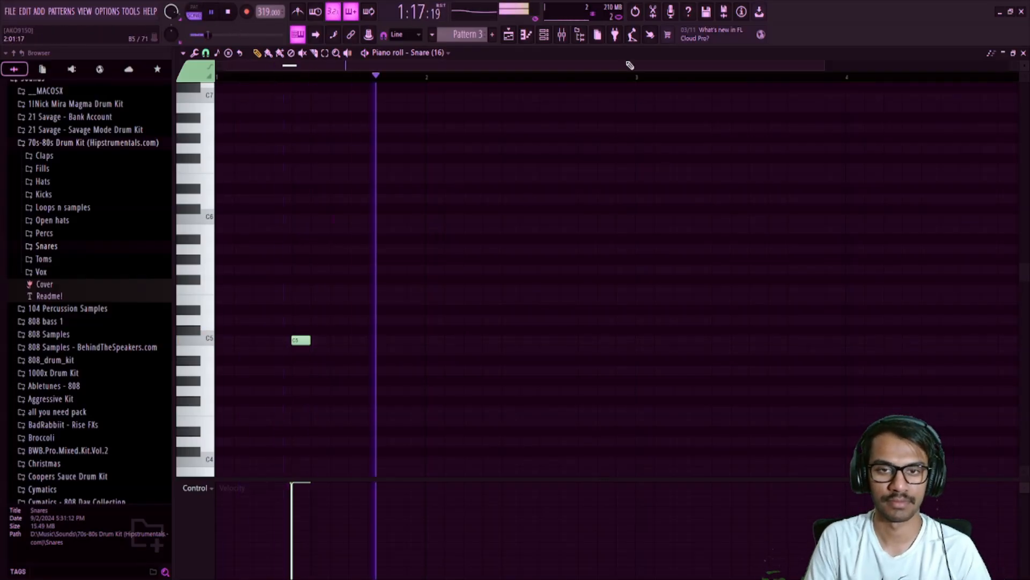
key(space)
Raise the sample start of the Snare (16) channel to cut the silence before the hit, and play back the trimmed snare
click(544, 35)
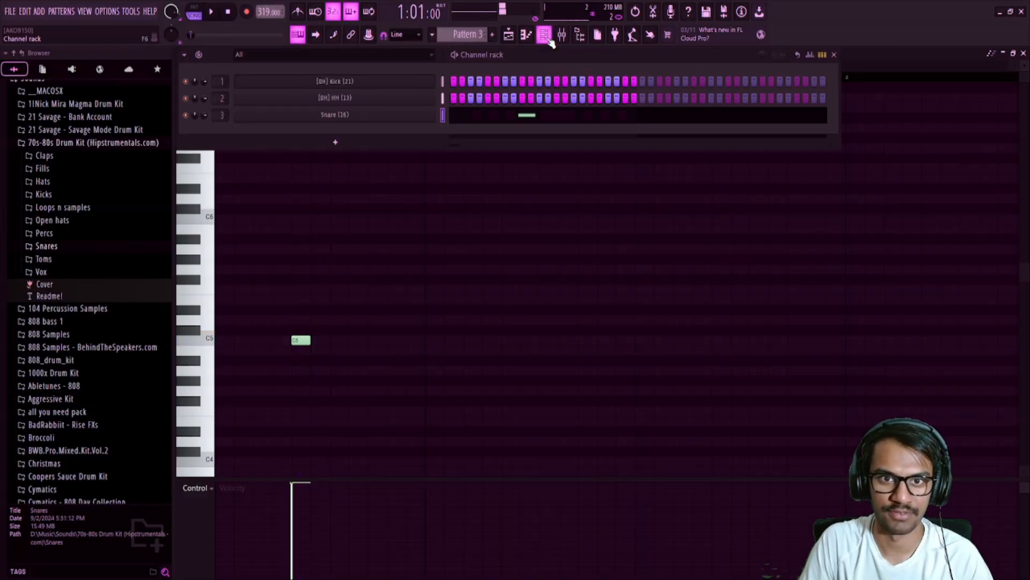
click(328, 114)
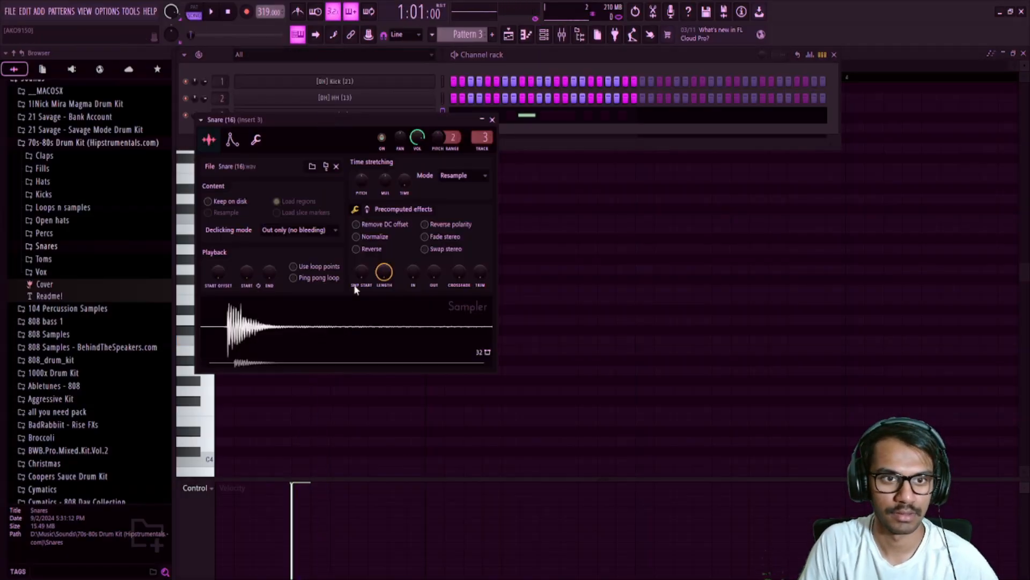
drag(218, 272, 218, 257)
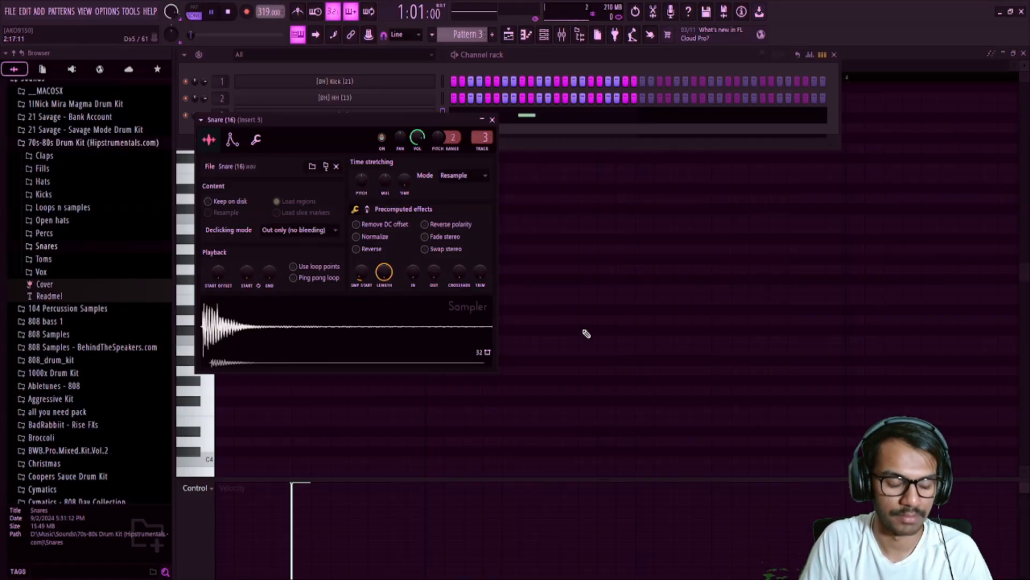
key(space)
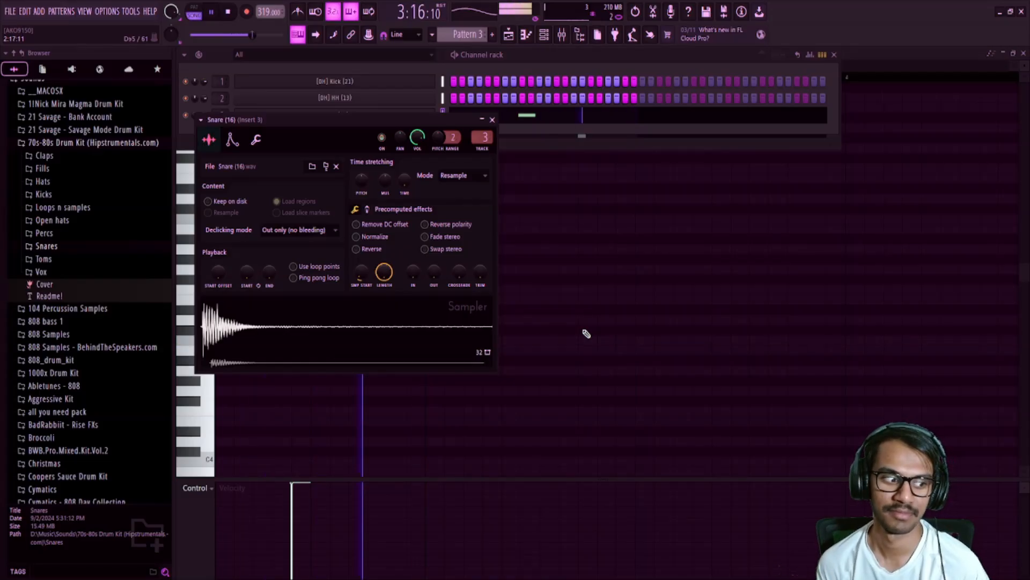
key(space)
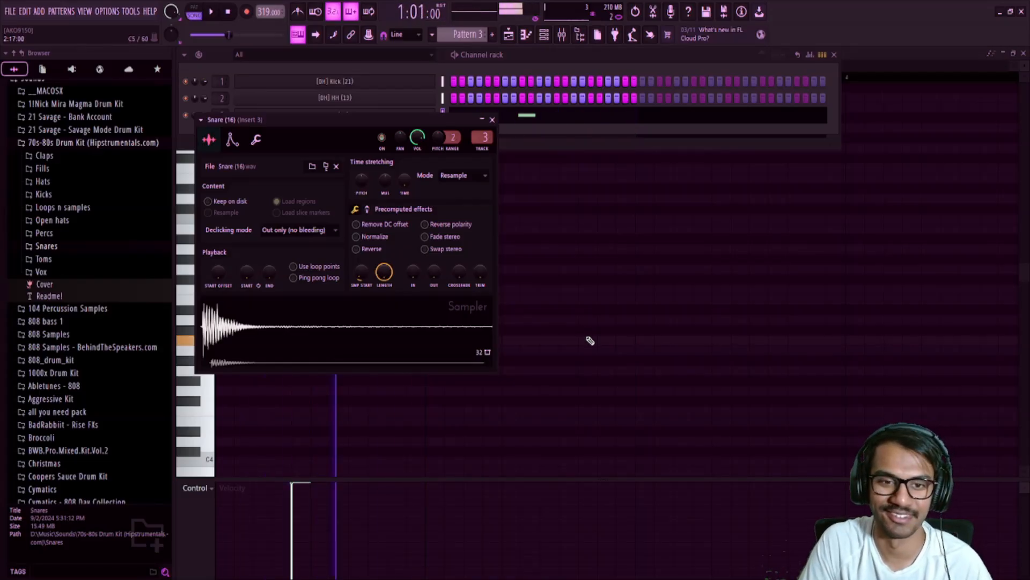
click(492, 120)
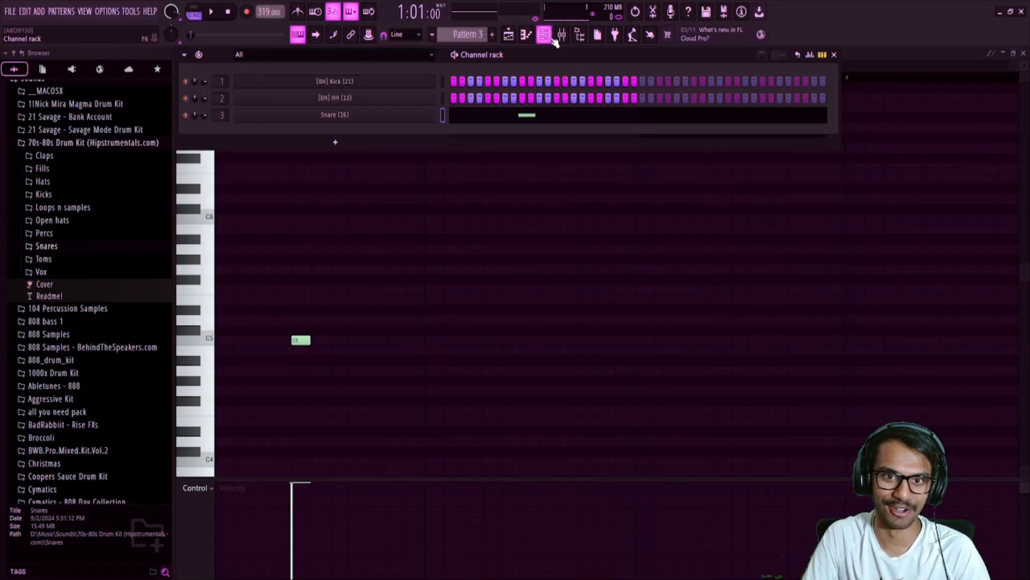
click(554, 41)
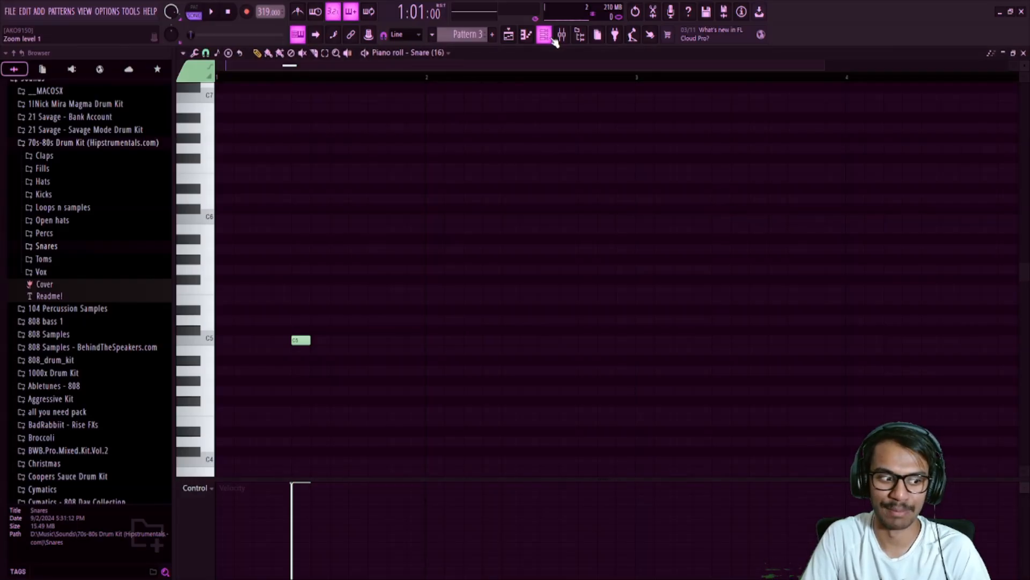
Show the playlist and play the four-bar arrangement of Pattern 2 and Pattern 3 once through
click(516, 39)
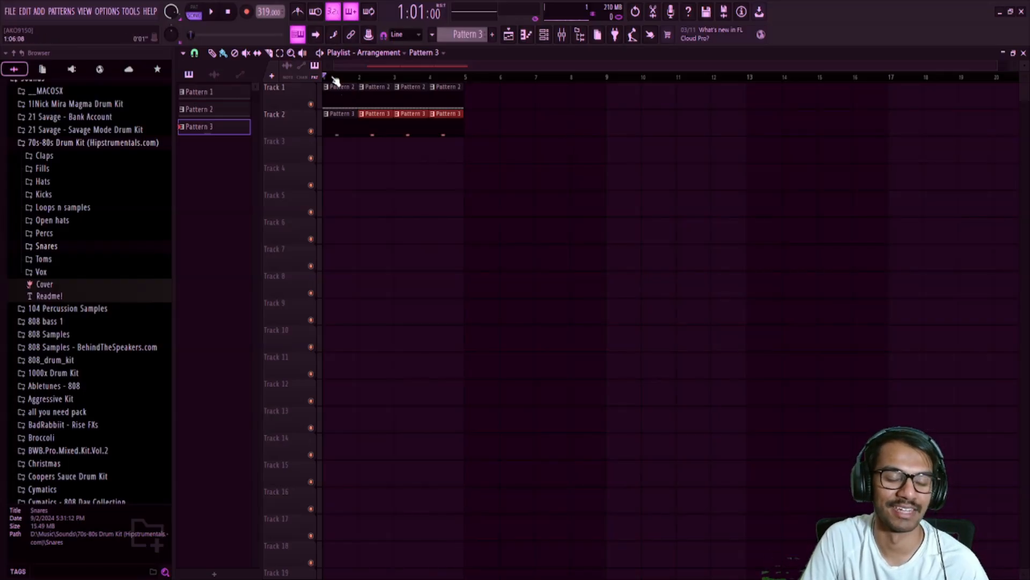
click(212, 13)
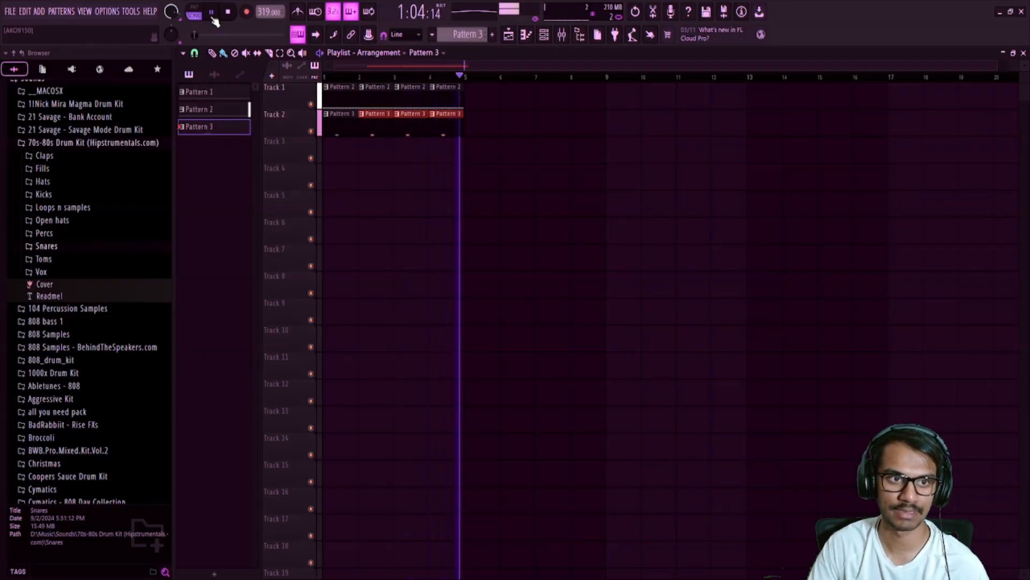
click(232, 13)
click(80, 143)
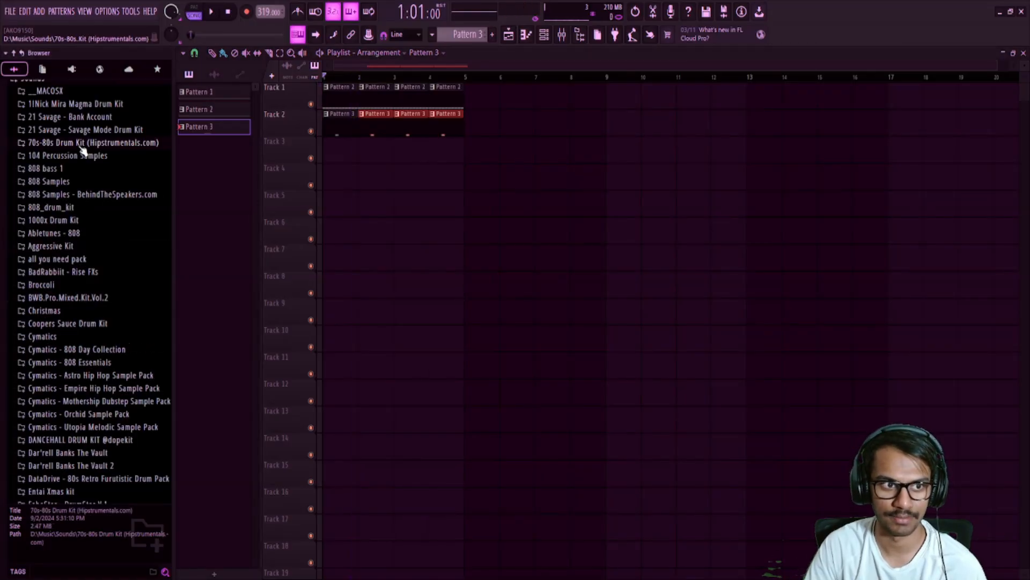
scroll(96, 289, down, 5)
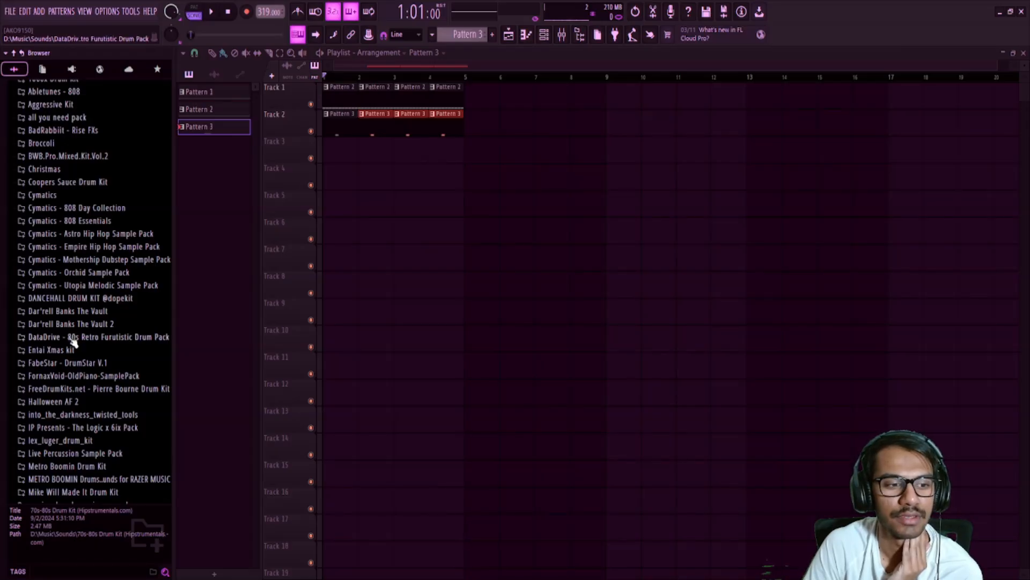
click(69, 303)
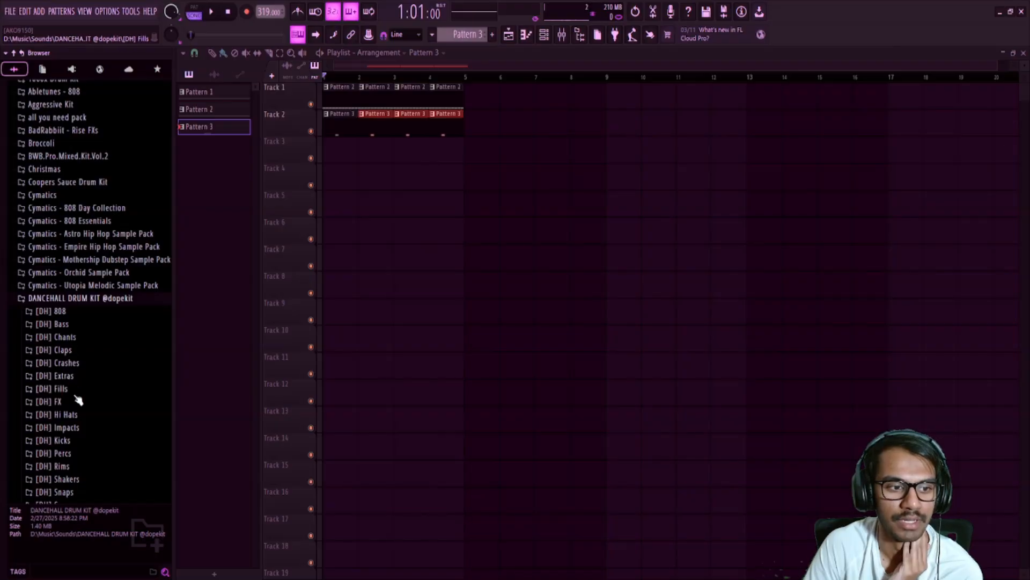
scroll(76, 388, down, 3)
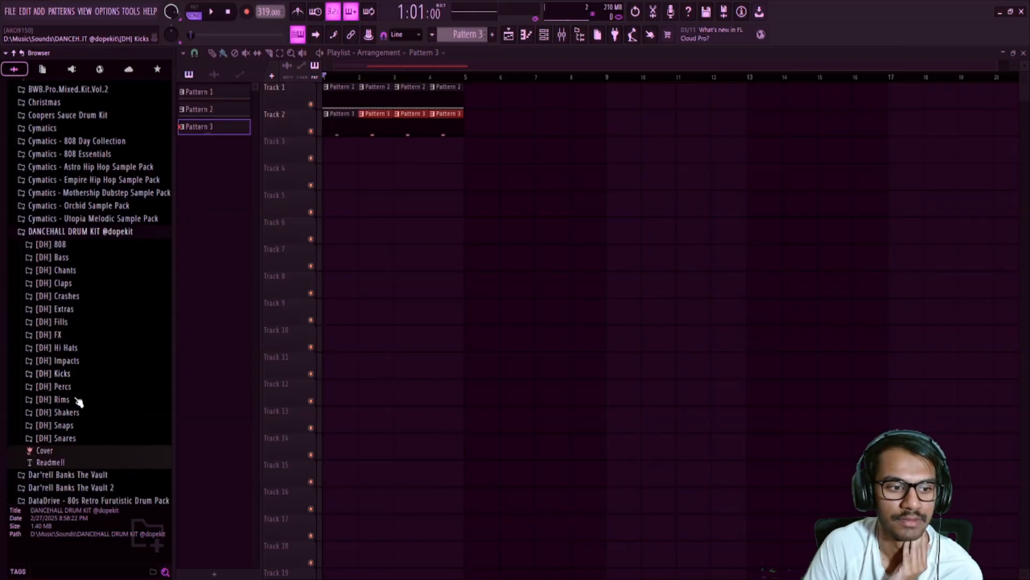
click(74, 347)
scroll(80, 416, down, 15)
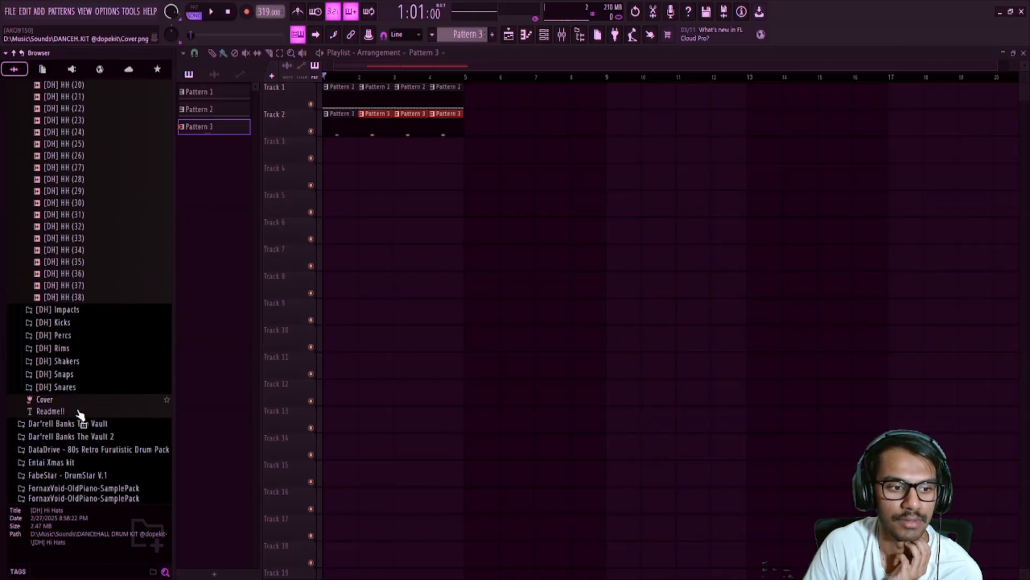
click(82, 287)
scroll(81, 317, up, 20)
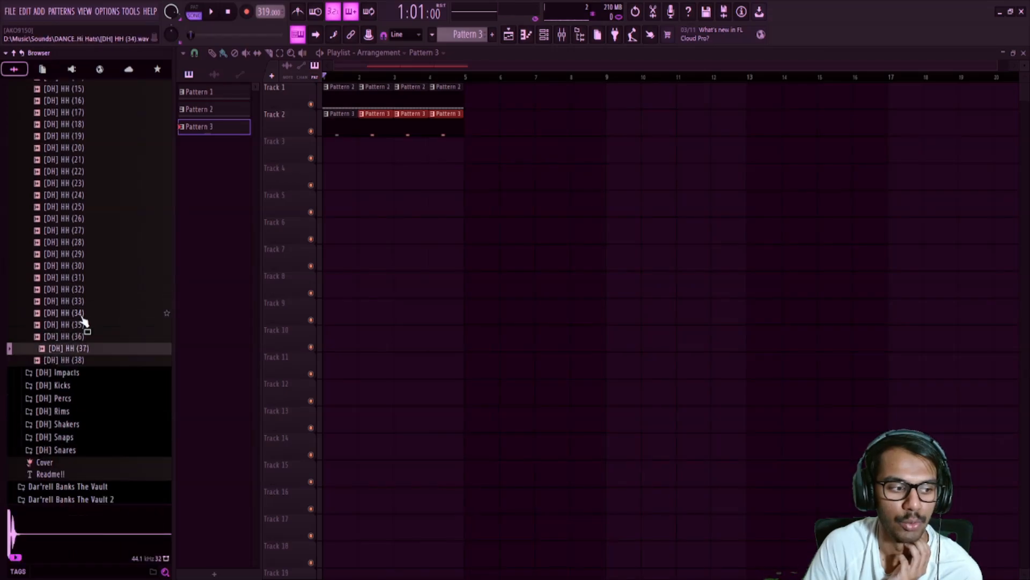
scroll(86, 349, down, 5)
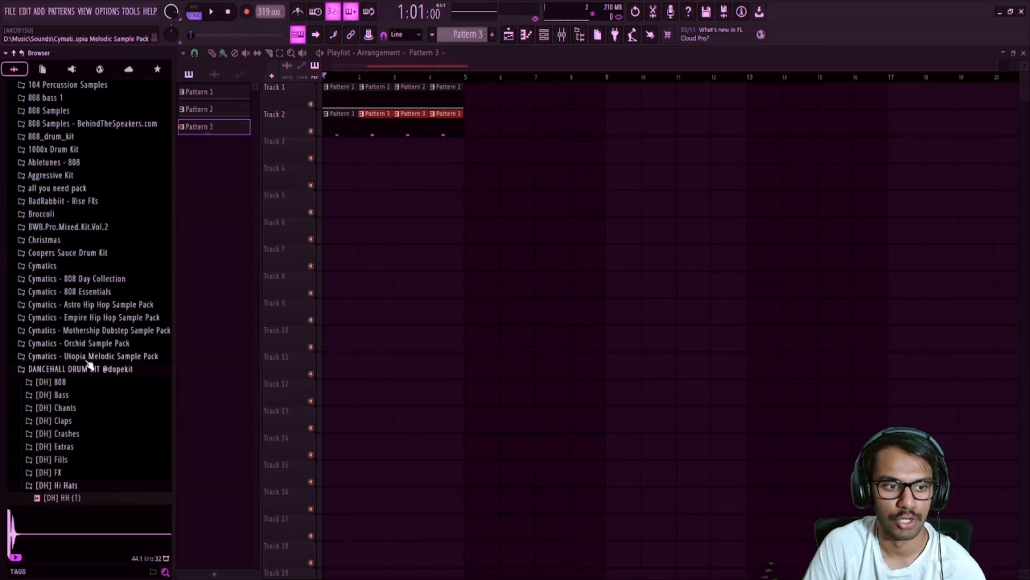
click(89, 370)
Open the Open hats folder of the 70s-80s Drum Kit (Hipstrumentals.com) and audition samples between Open Hat (1) and Open Hat (15)
scroll(105, 148, up, 3)
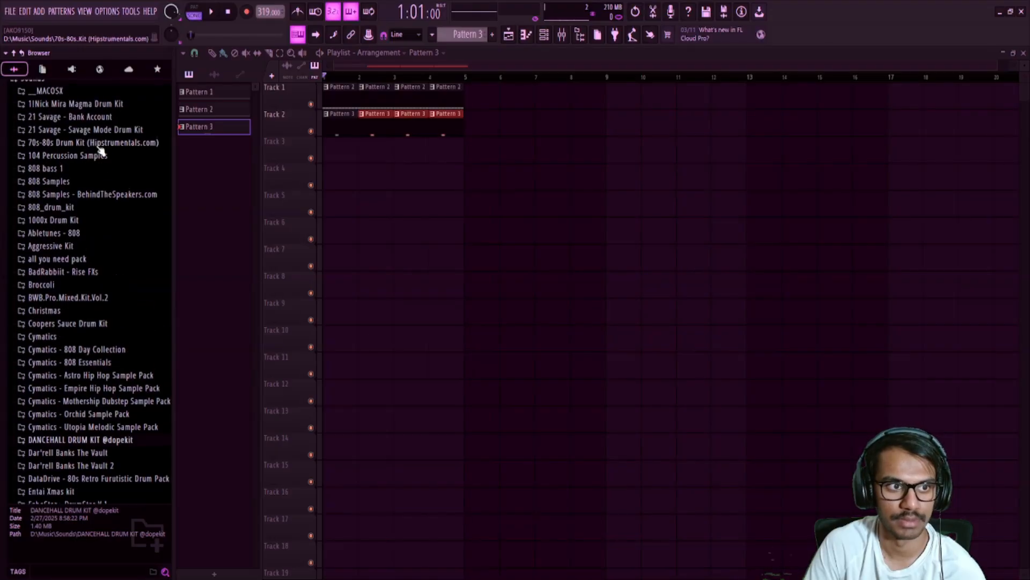
click(97, 144)
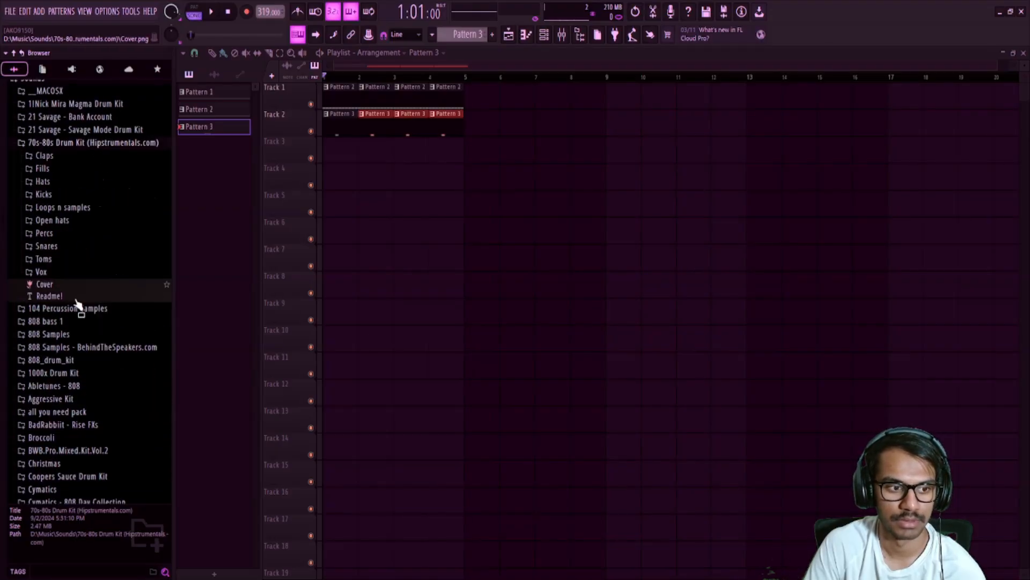
click(74, 221)
click(75, 245)
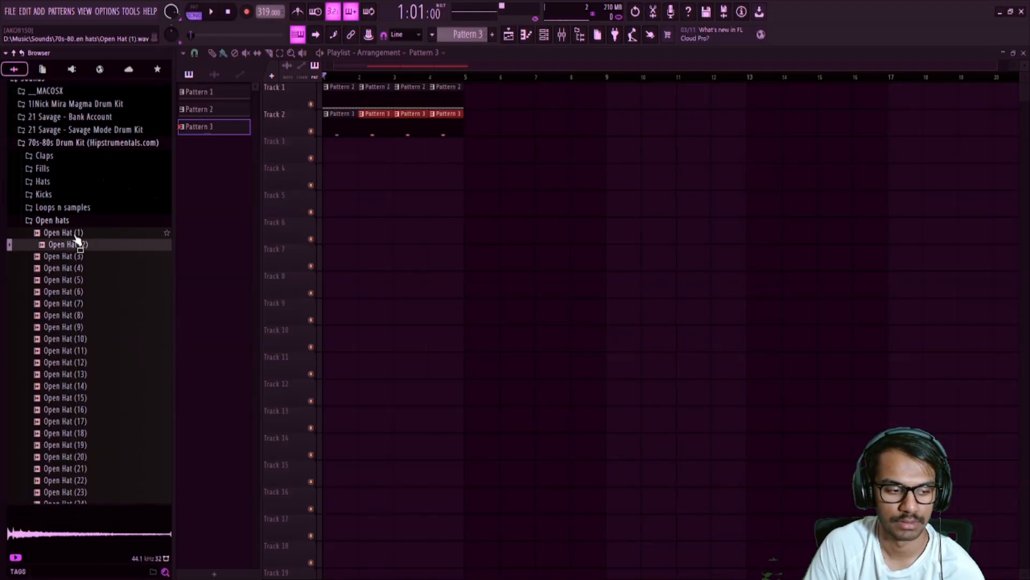
click(76, 233)
click(79, 292)
click(83, 339)
click(85, 350)
click(87, 363)
click(92, 377)
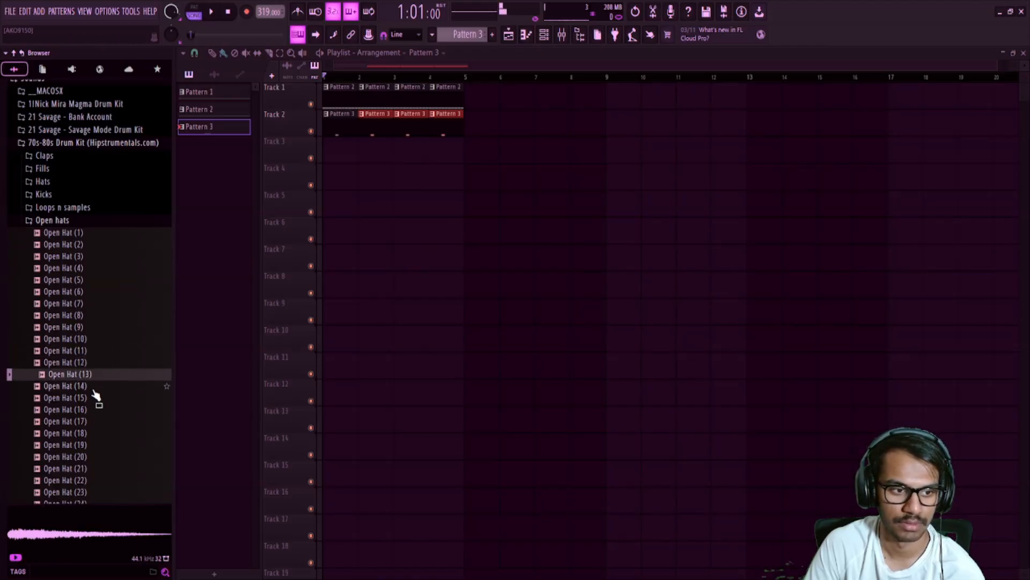
click(95, 388)
click(96, 402)
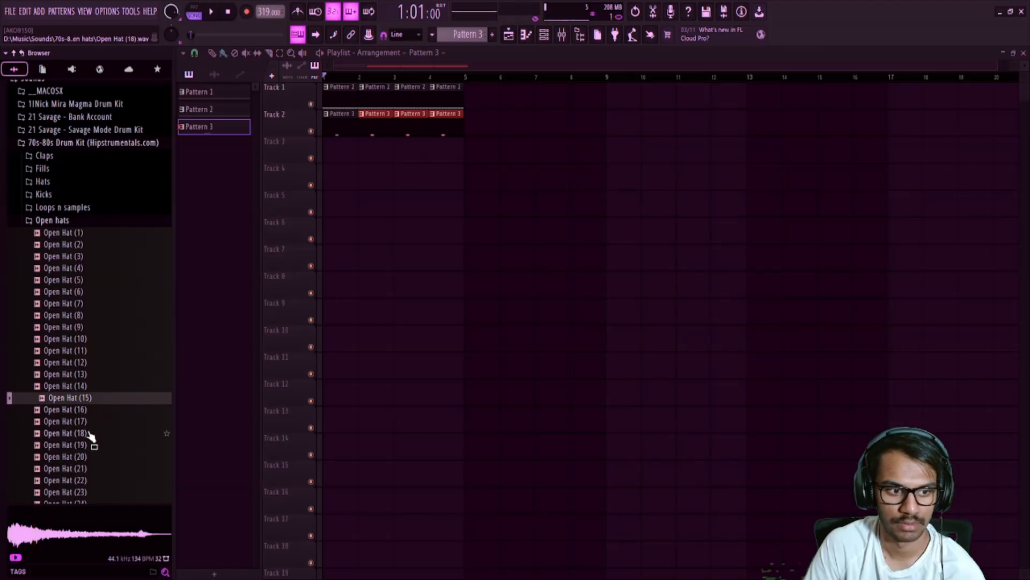
Audition samples between Open Hat (18) and Open Hat (26), and collapse the 70s-80s Drum Kit
click(92, 433)
click(100, 445)
click(97, 458)
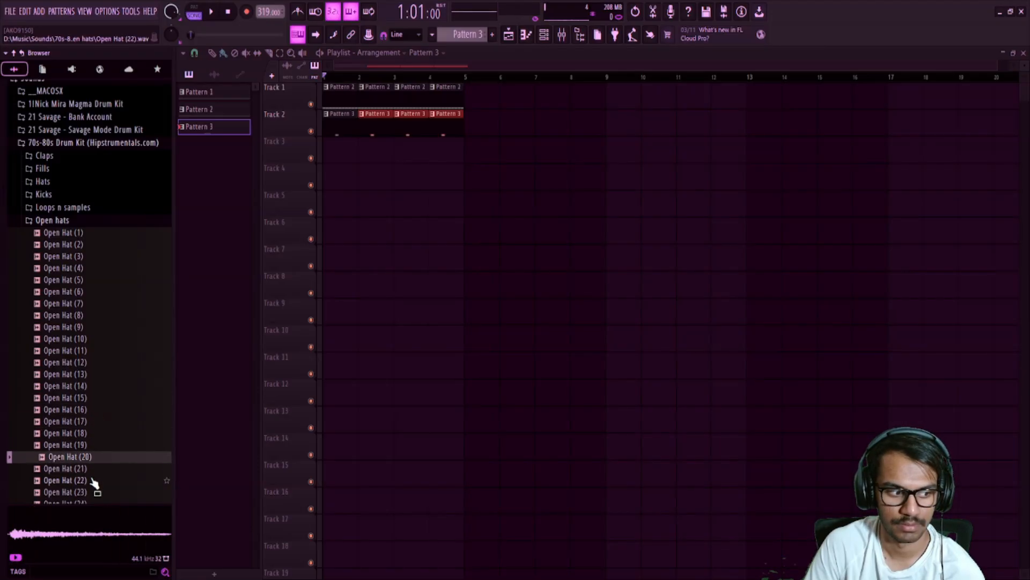
click(93, 481)
click(92, 491)
scroll(97, 472, down, 2)
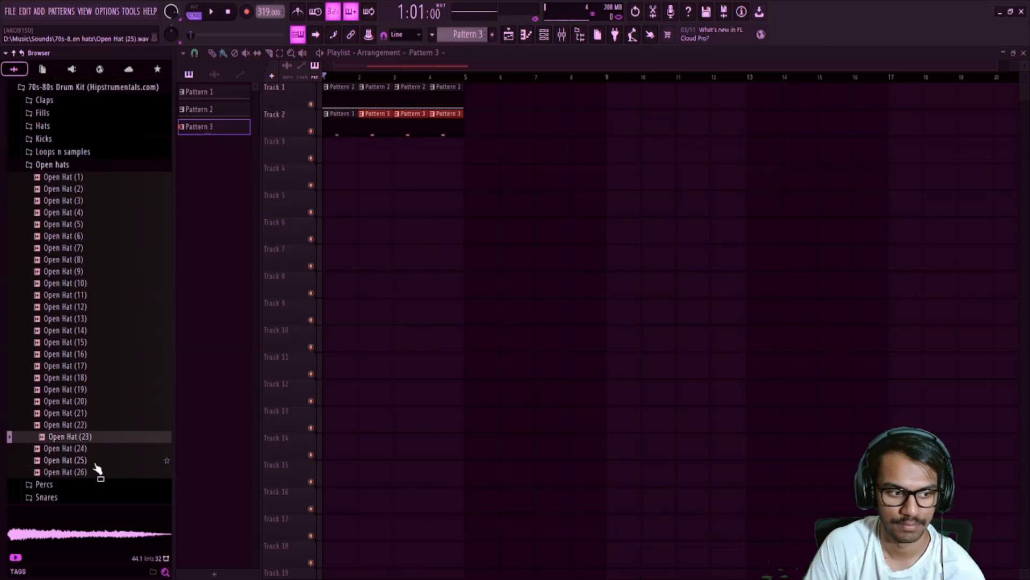
scroll(95, 462, down, 1)
click(91, 456)
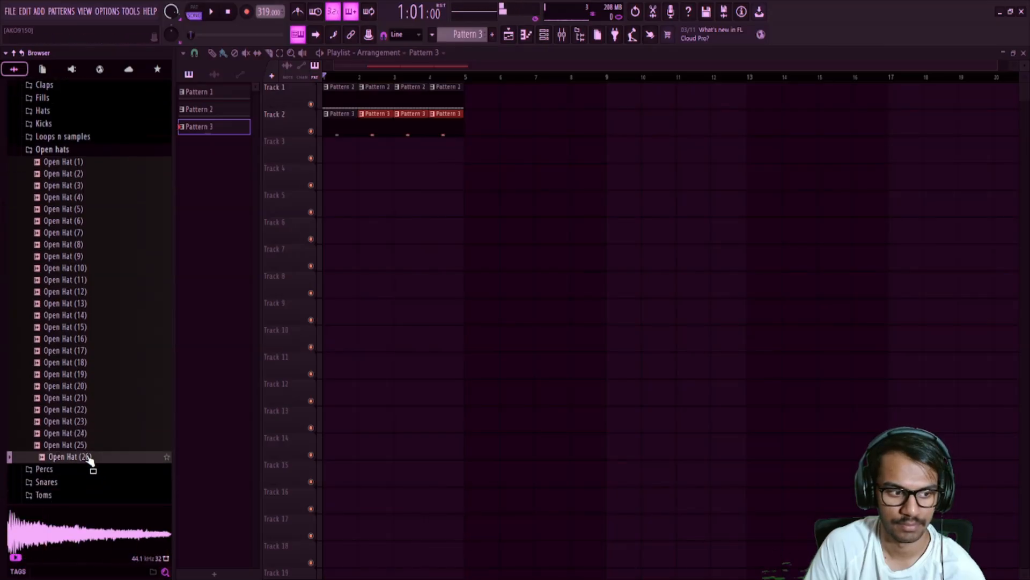
scroll(90, 457, up, 5)
click(89, 214)
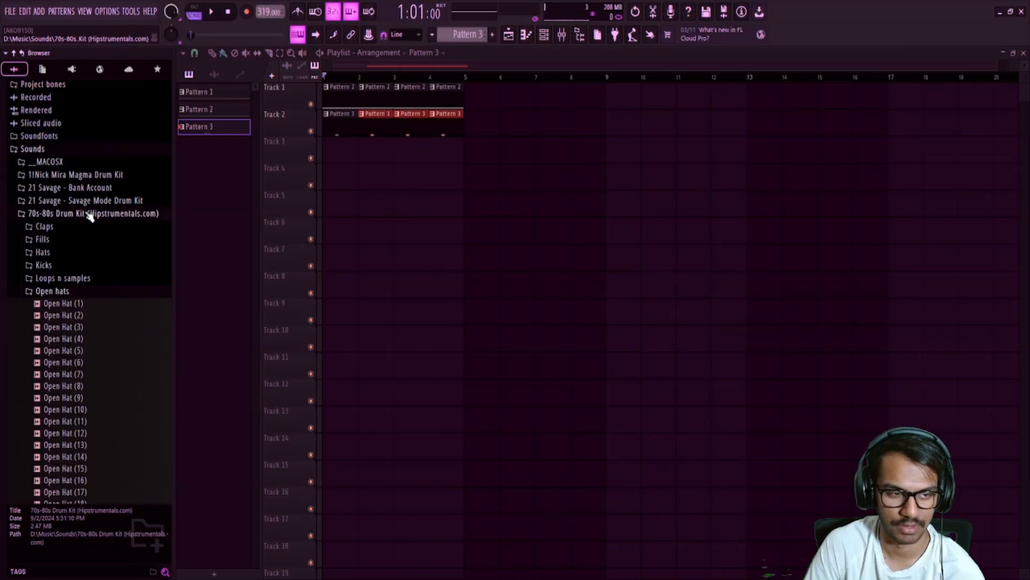
click(89, 214)
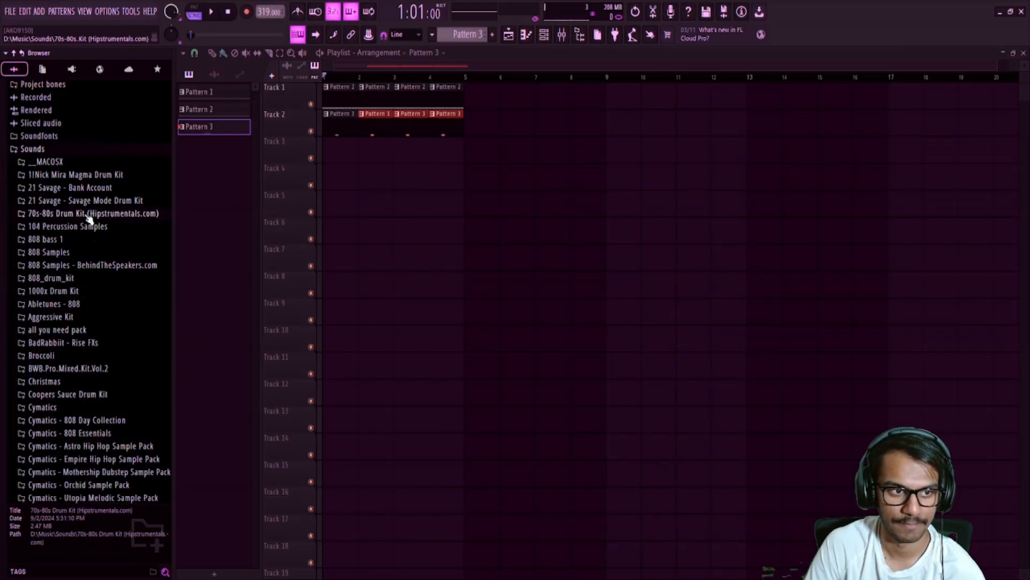
Open the Hihats folder of DataDrive - 80s Retro Furutistic Drum Pack and go to its open hi-hat samples
scroll(89, 342, down, 3)
scroll(90, 343, down, 3)
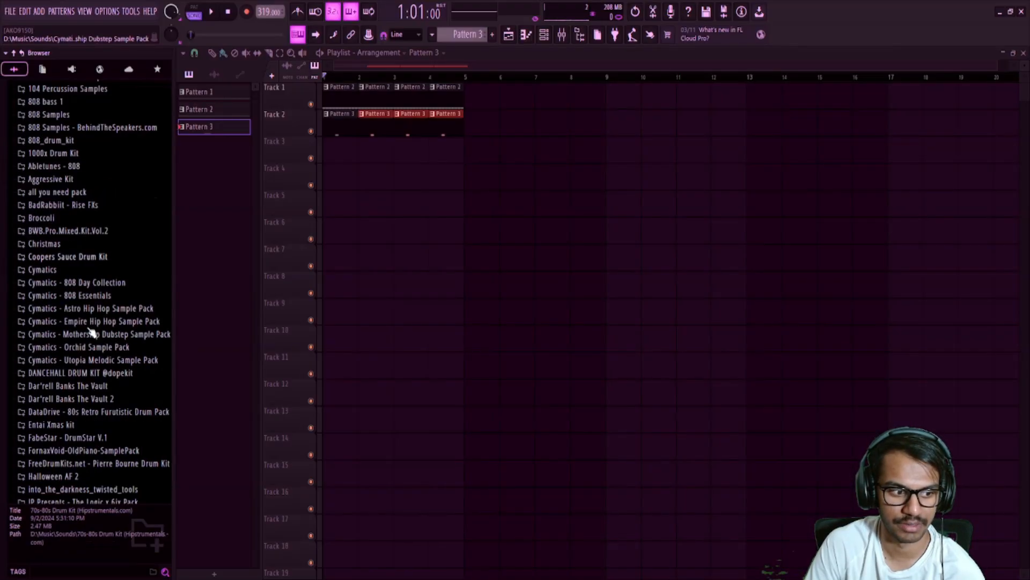
click(99, 409)
click(98, 409)
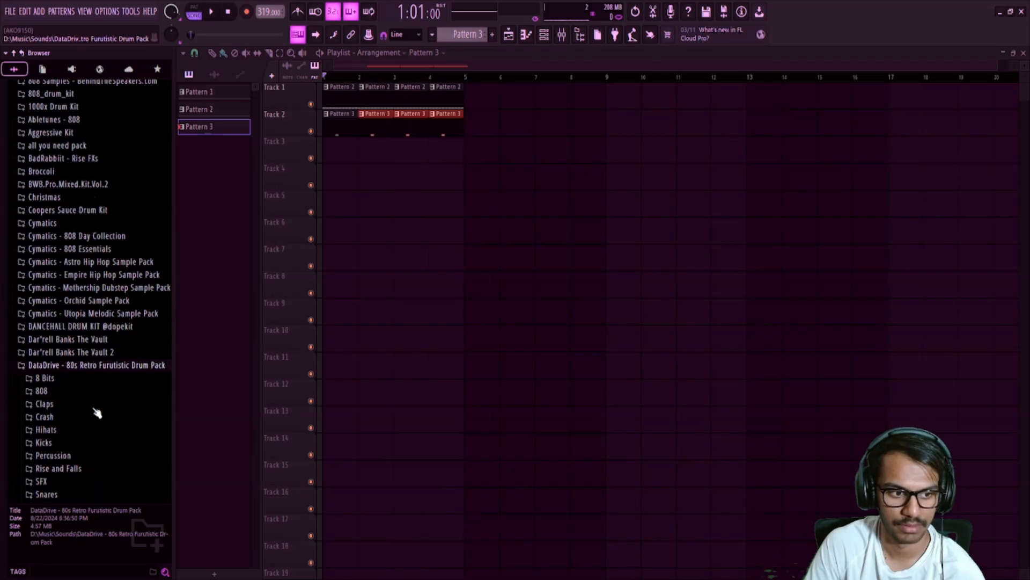
click(70, 334)
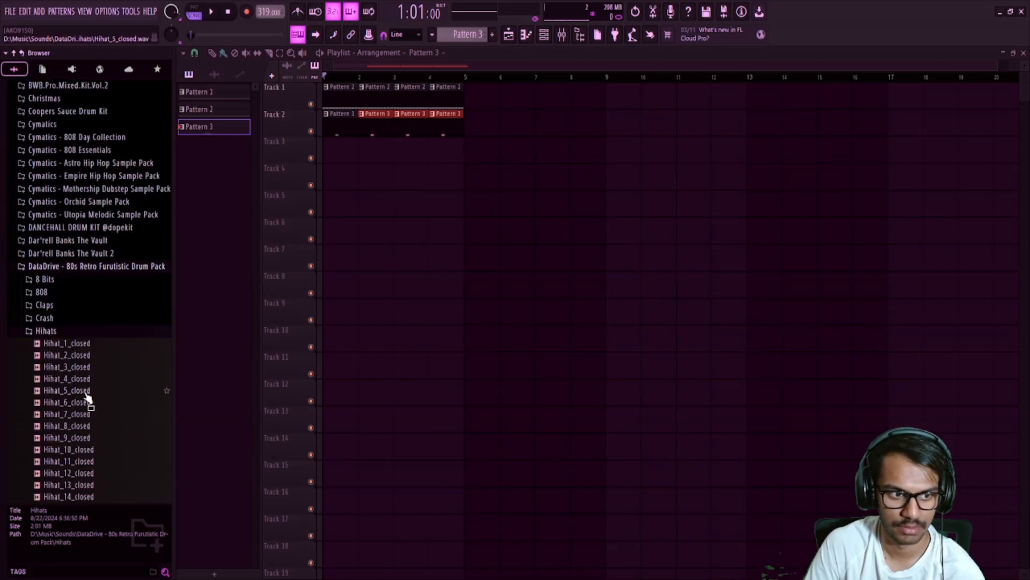
scroll(84, 396, down, 12)
Audition the open hi-hats Hihat_open_1 to Hihat_open_8 and collapse the DataDrive pack
click(80, 344)
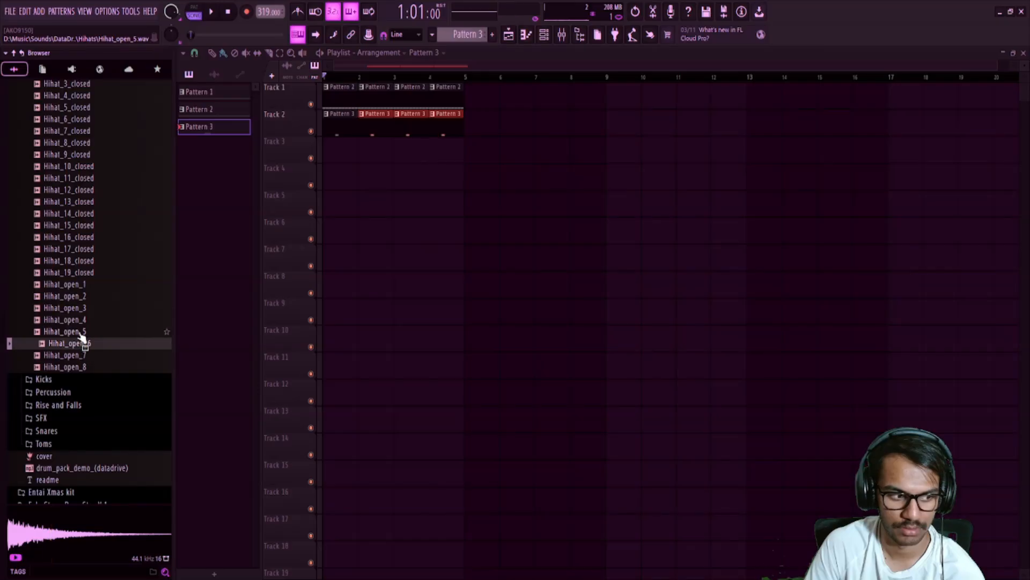
click(82, 331)
click(83, 319)
click(80, 307)
click(80, 296)
click(81, 284)
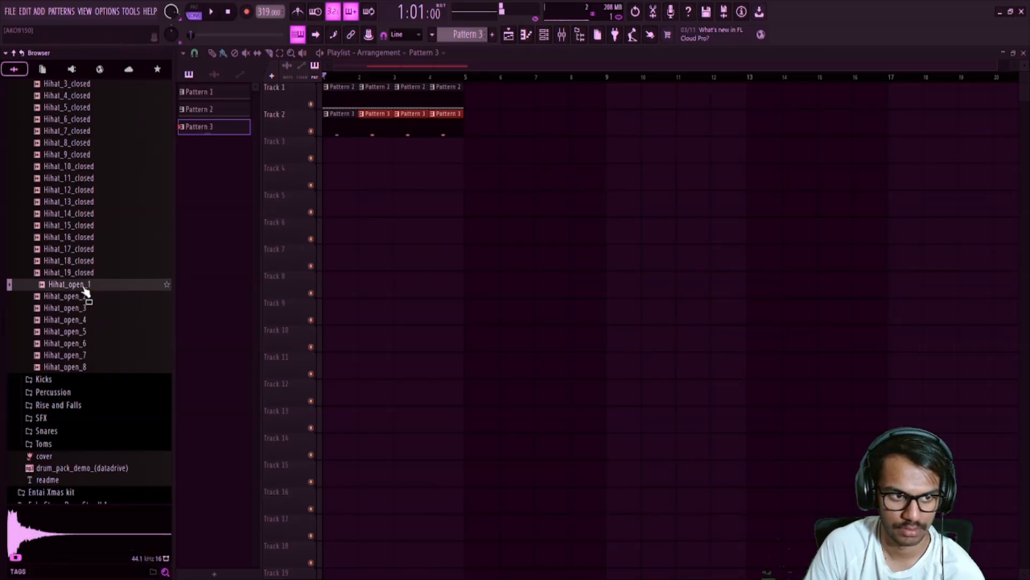
click(86, 343)
click(86, 355)
click(86, 368)
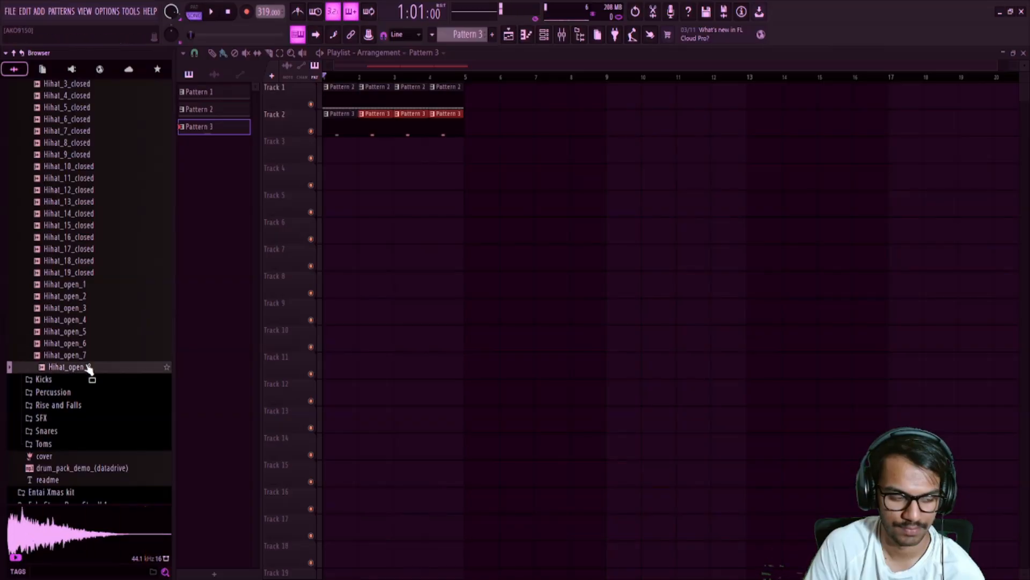
scroll(88, 368, up, 8)
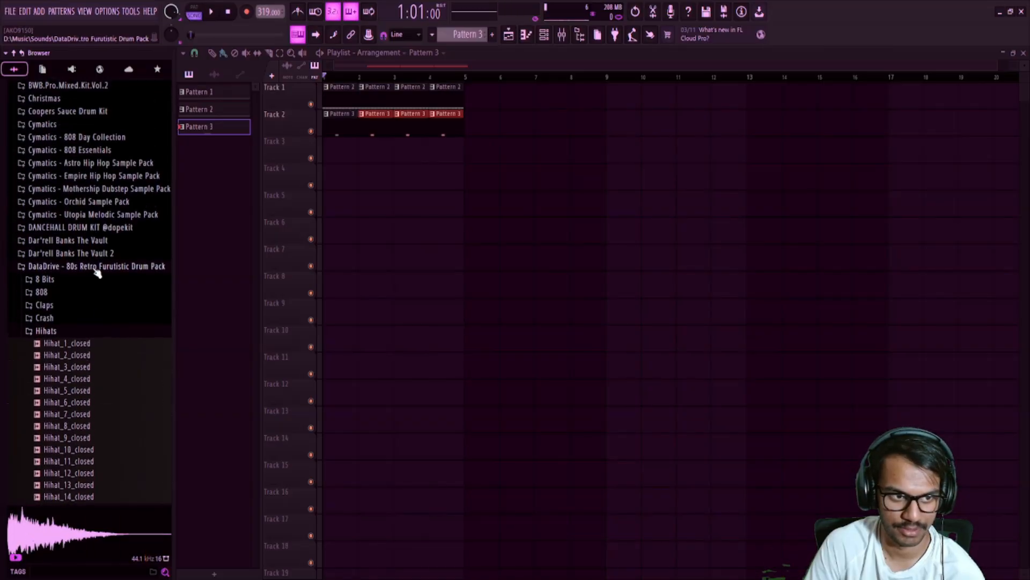
click(95, 268)
Audition the open hi-hats from HiHat Open 008 Electro to Hihat Open 015 in the TriSamples - 808 Trapstep Pack Vol 2
click(101, 435)
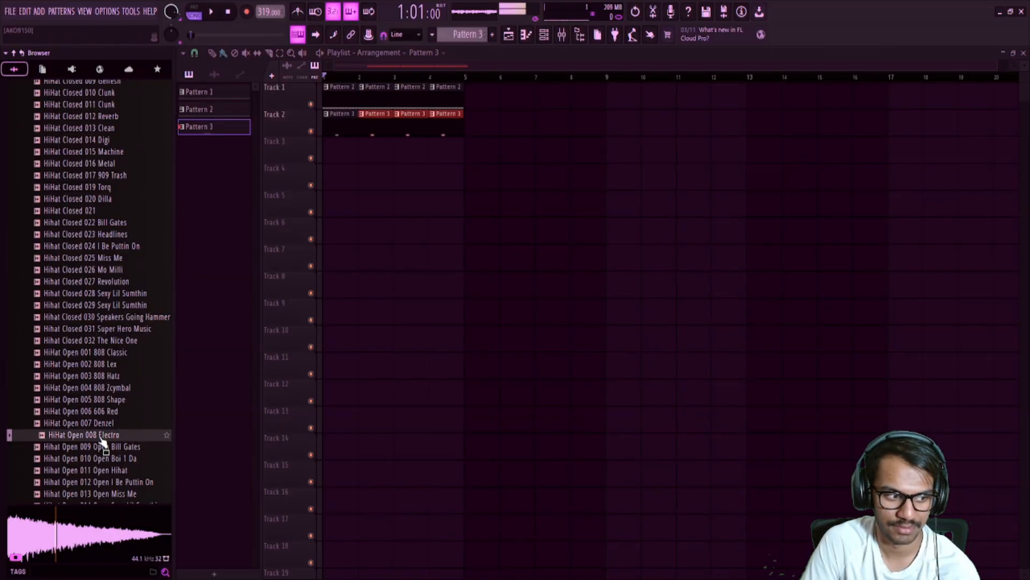
click(102, 447)
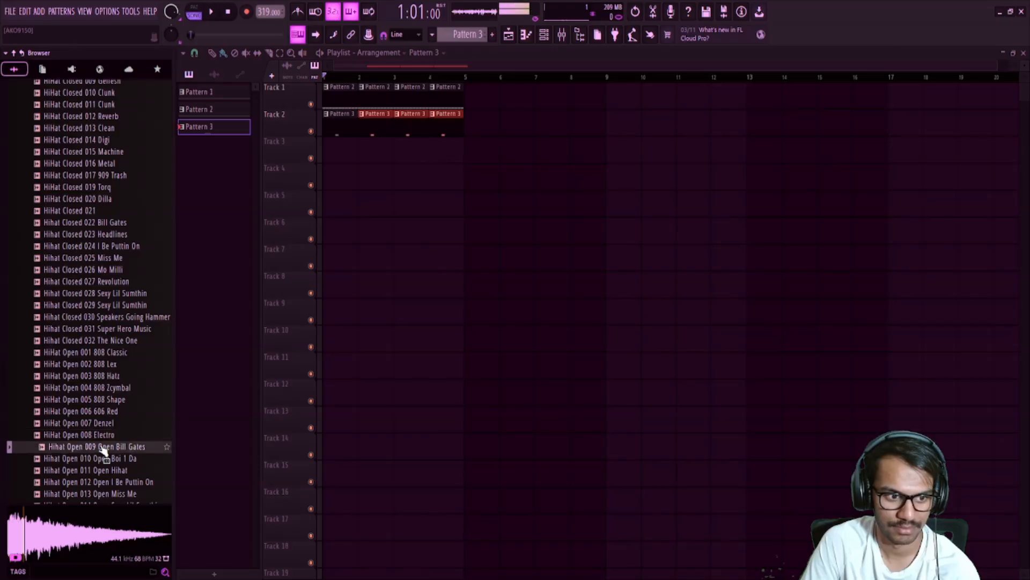
click(102, 459)
click(102, 470)
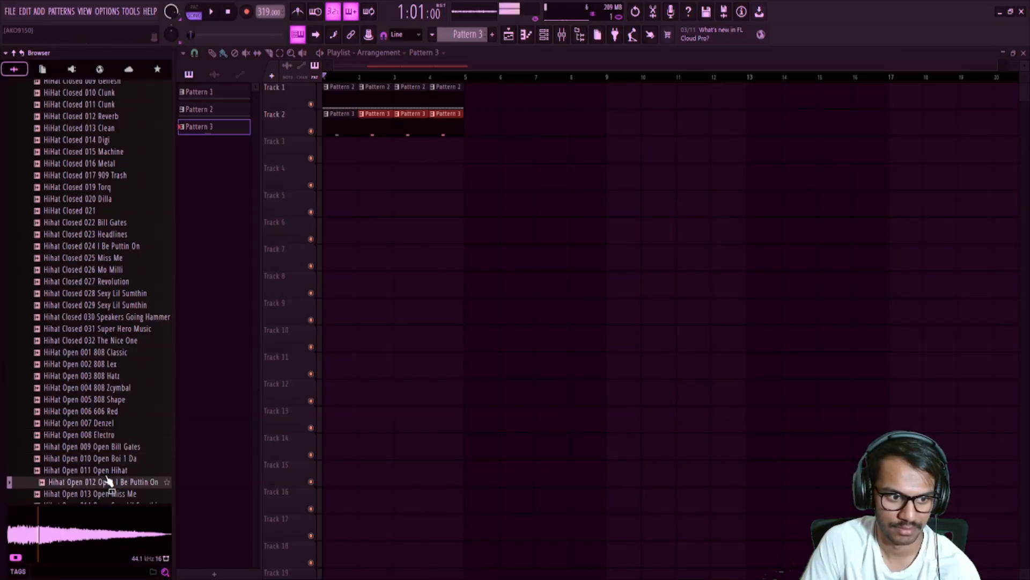
click(103, 471)
scroll(102, 475, down, 3)
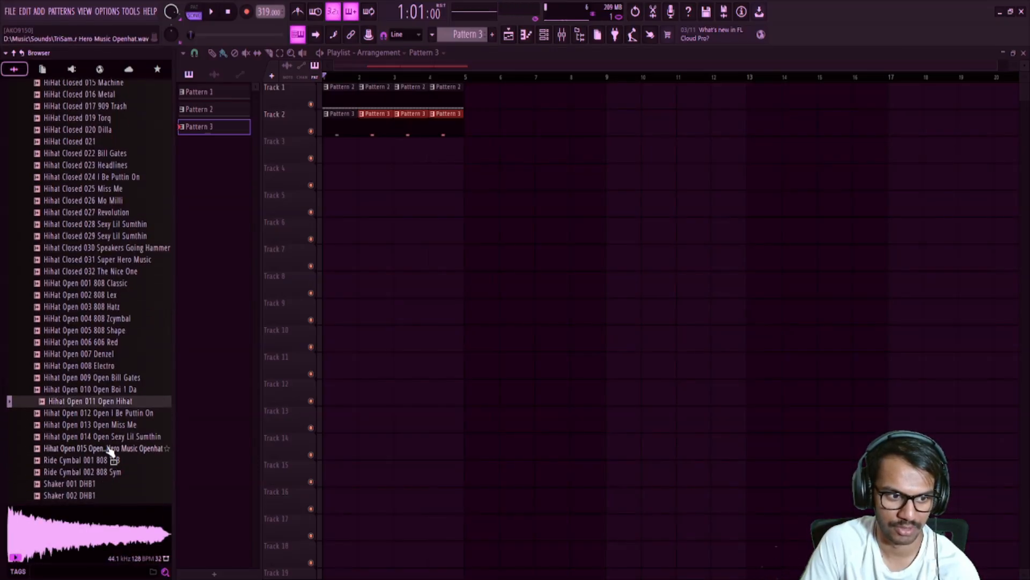
click(106, 424)
click(107, 435)
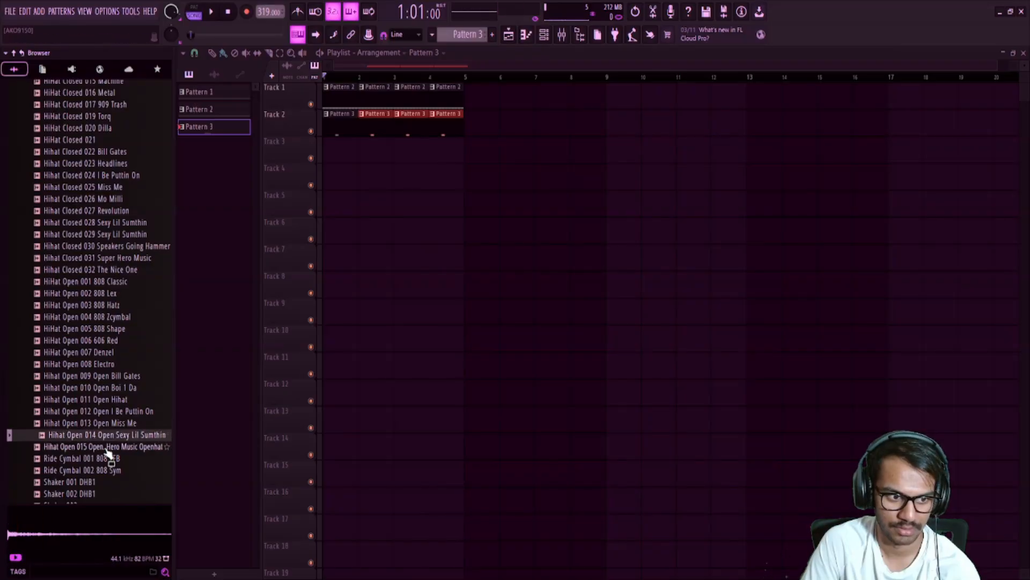
click(104, 446)
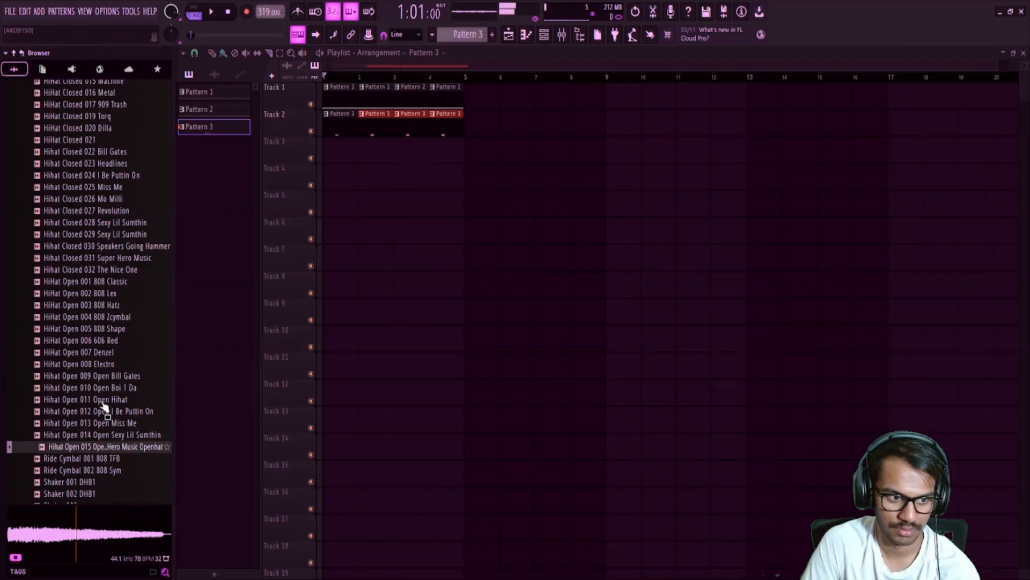
Add Hihat Open 015 Open Super Hero Music Openhat as a new channel below the snare and route it to mixer track 4
click(543, 34)
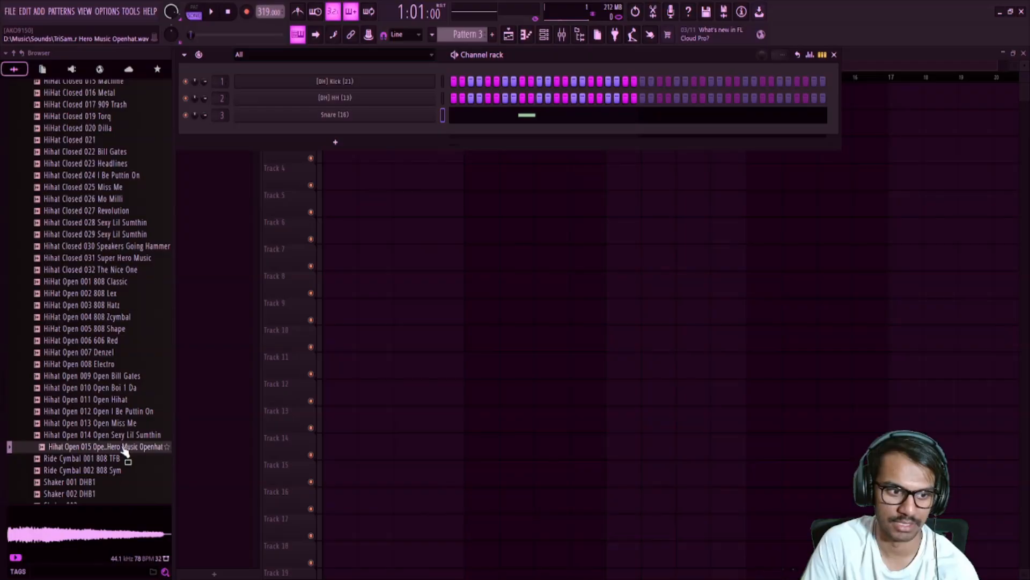
drag(347, 224, 335, 156)
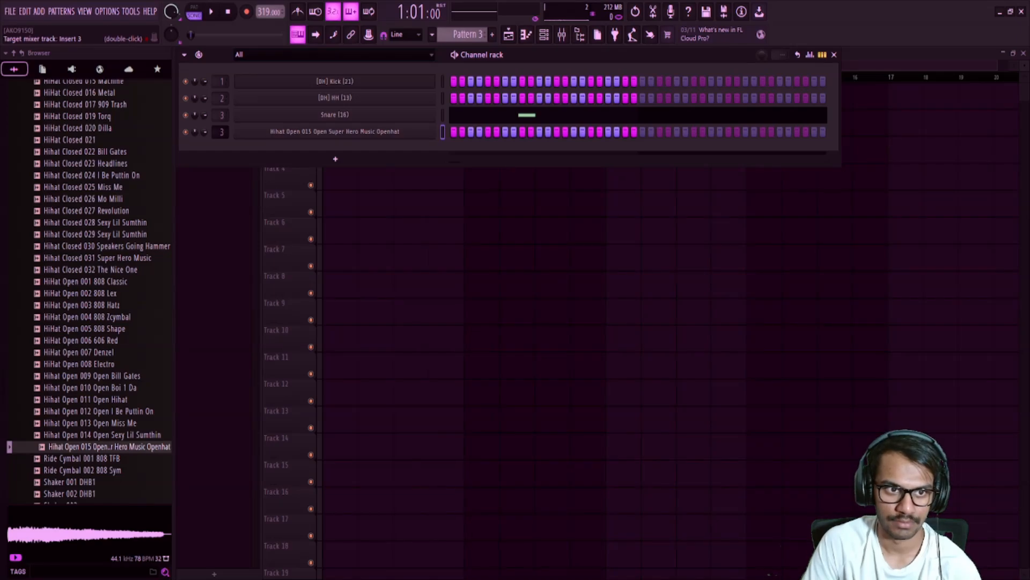
click(215, 184)
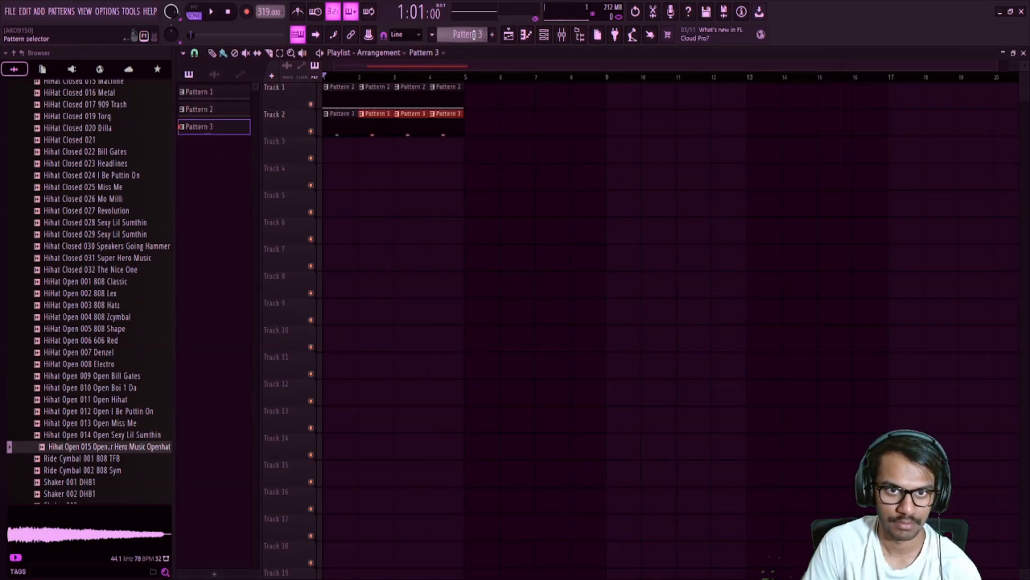
Create Pattern 4 and paint it on Track 3 across the first four bars of the playlist
key(F4)
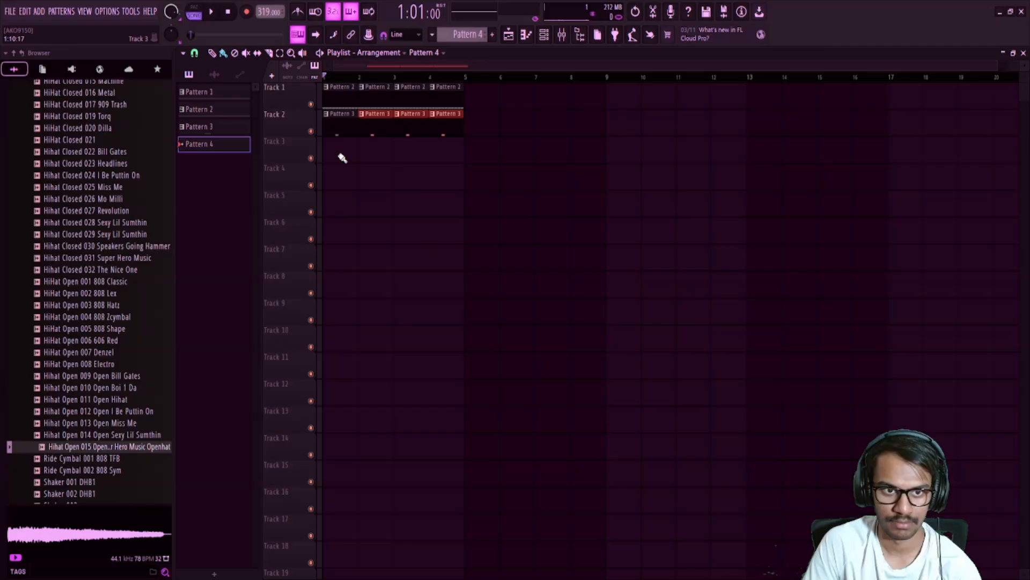
drag(342, 158, 425, 152)
Place a C5 note at the very start of Pattern 4 in the open hat's piano roll
click(509, 35)
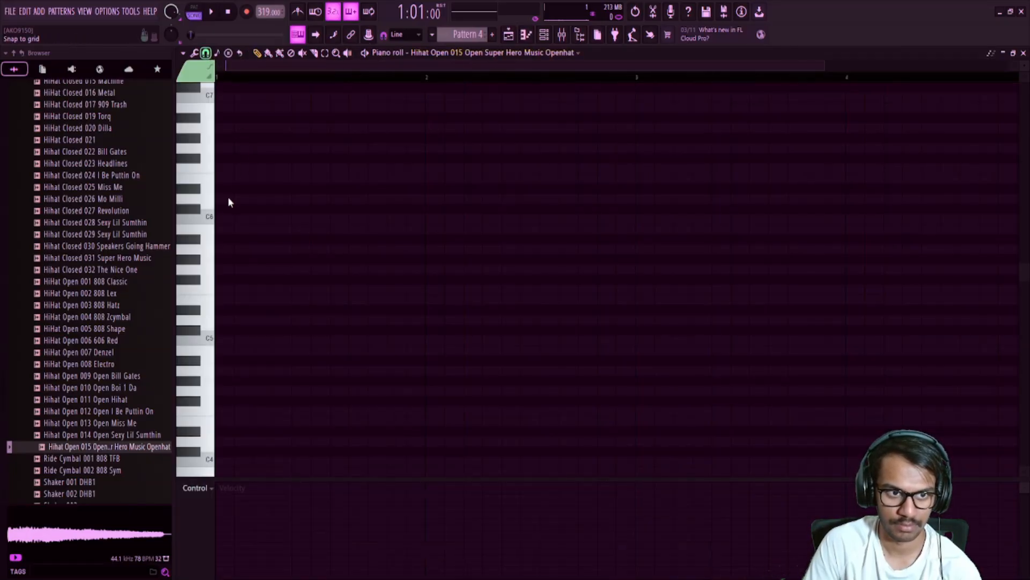
click(232, 344)
click(224, 344)
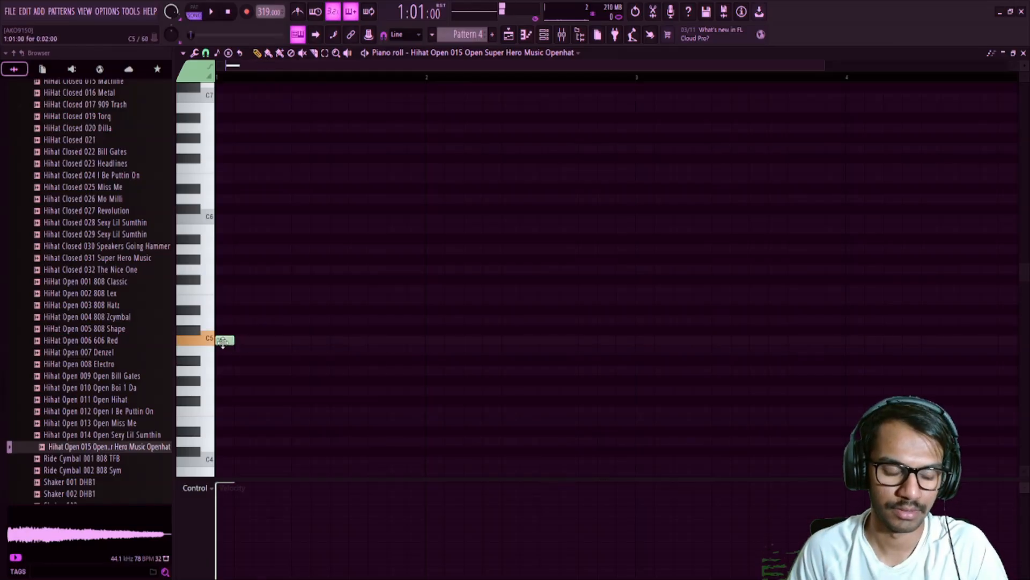
scroll(223, 343, down, 2)
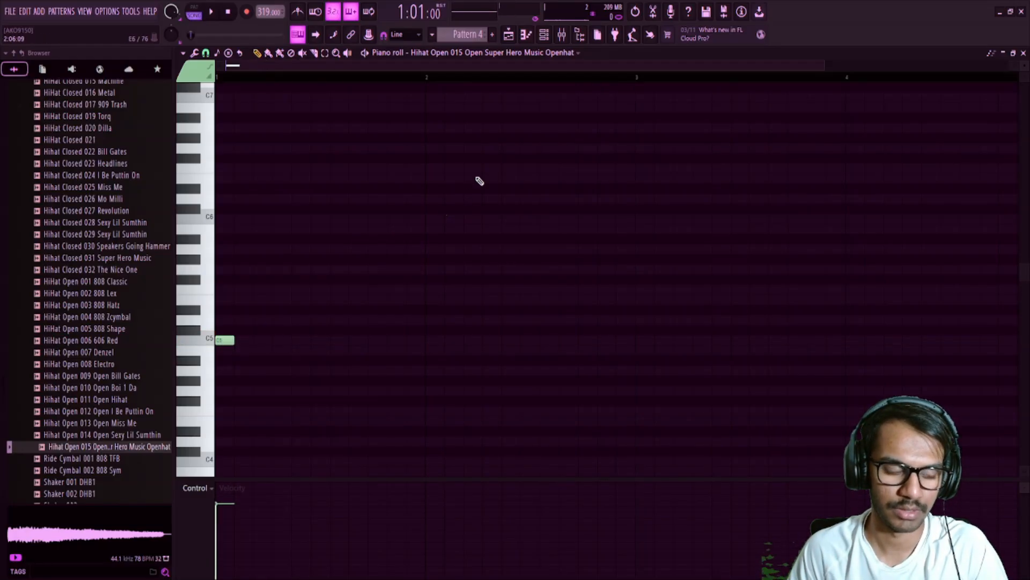
Examine the open hat channel's miscellaneous and sampler settings and preview its sound
click(543, 34)
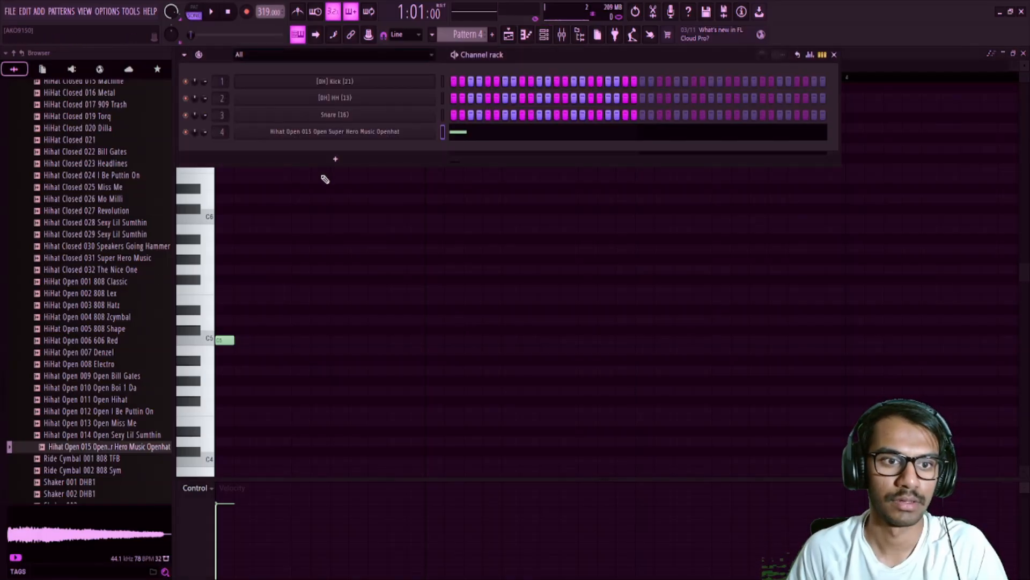
click(330, 133)
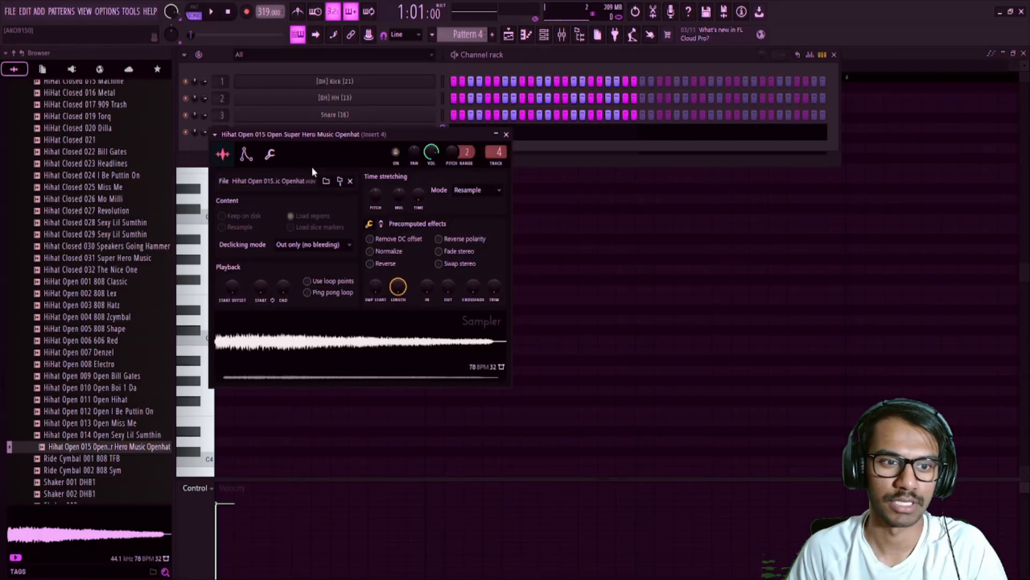
key(q)
click(276, 159)
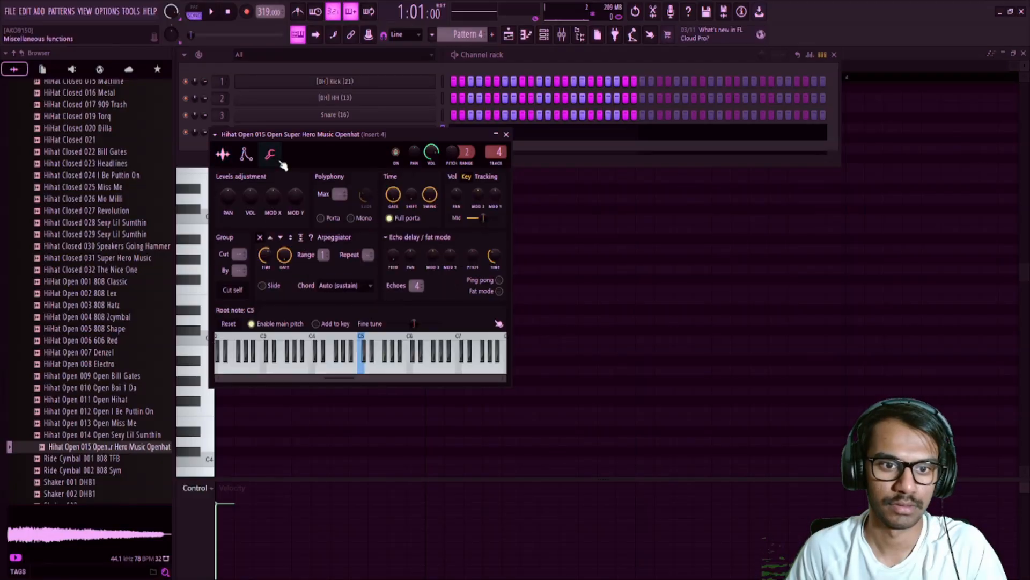
click(224, 156)
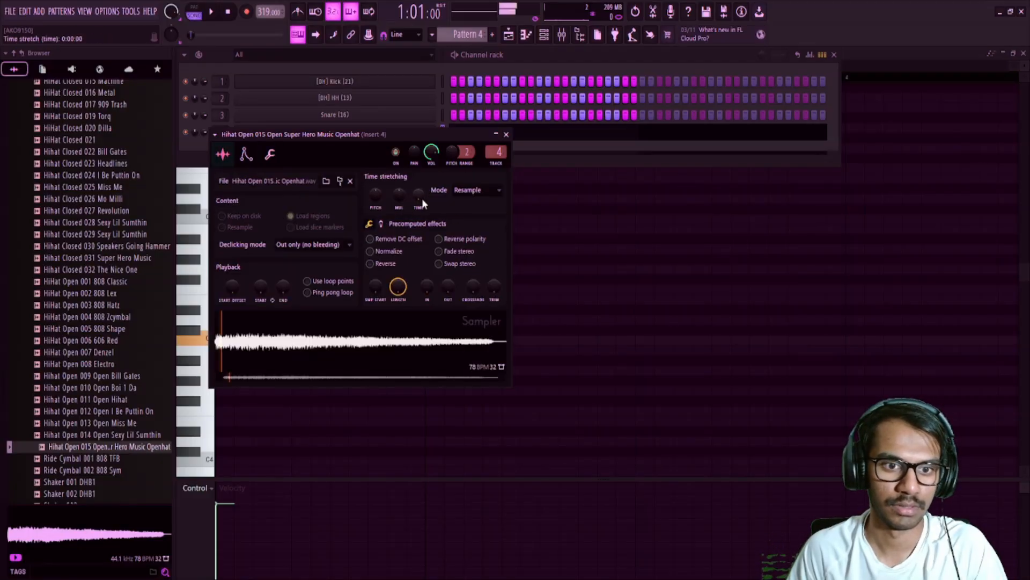
click(507, 134)
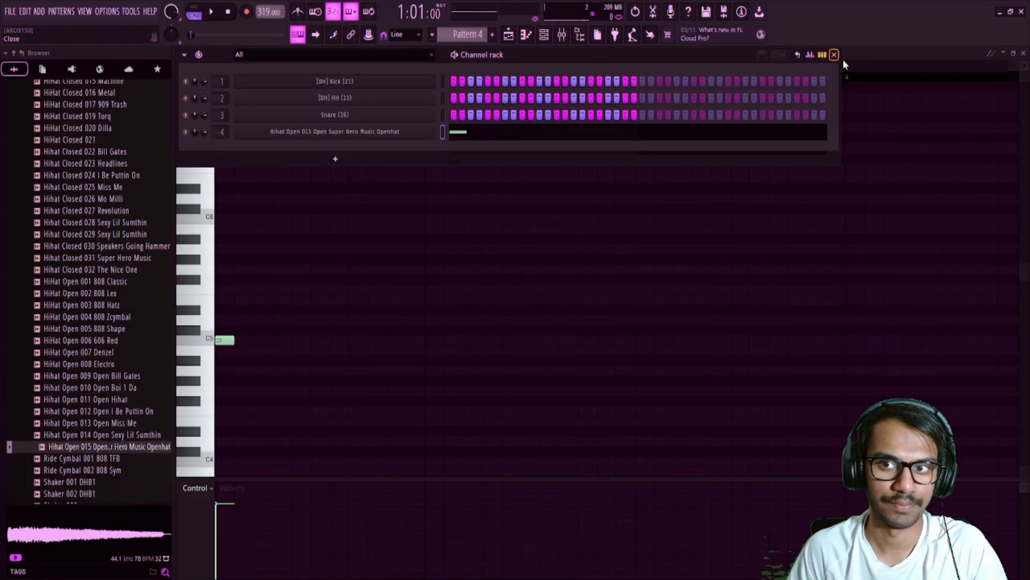
click(855, 53)
Add two adjacent C5 open hat notes near the end of bar 1, the last one at 1:19:00
click(427, 345)
right_click(436, 341)
click(392, 340)
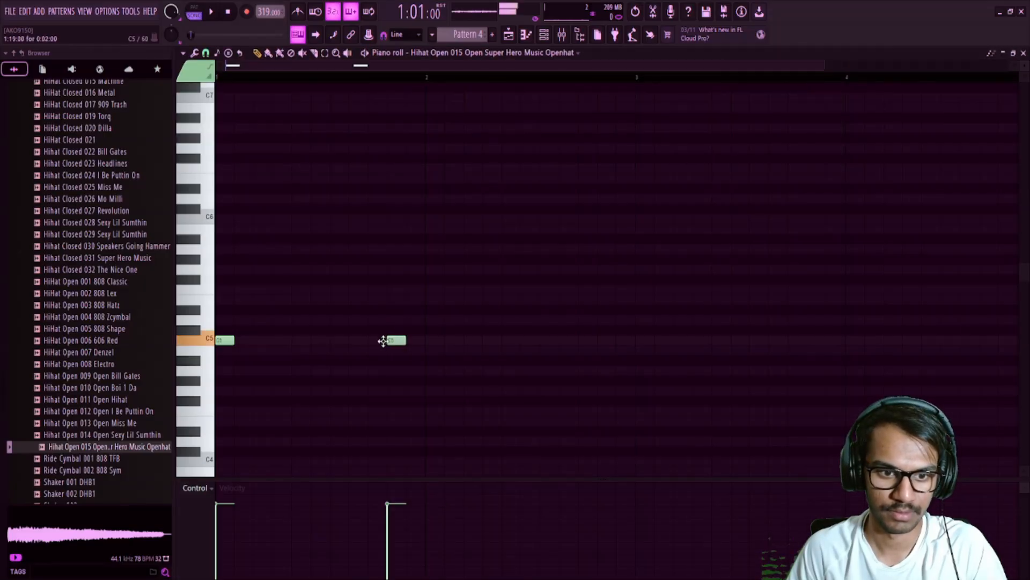
click(371, 341)
Move the middle open hat note one note length earlier to leave a gap before the last note, and play back the beat
key(F7)
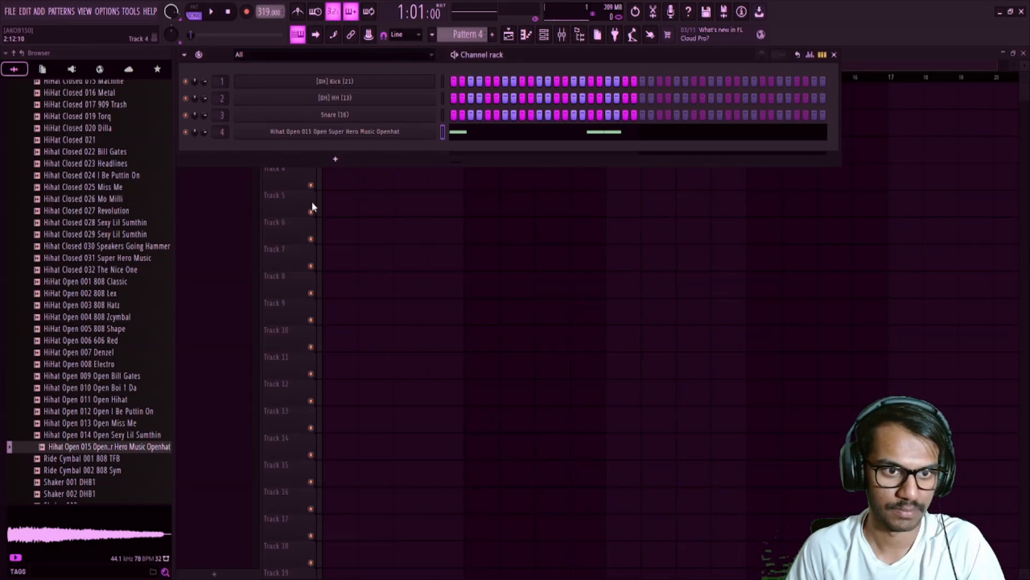
key(F6)
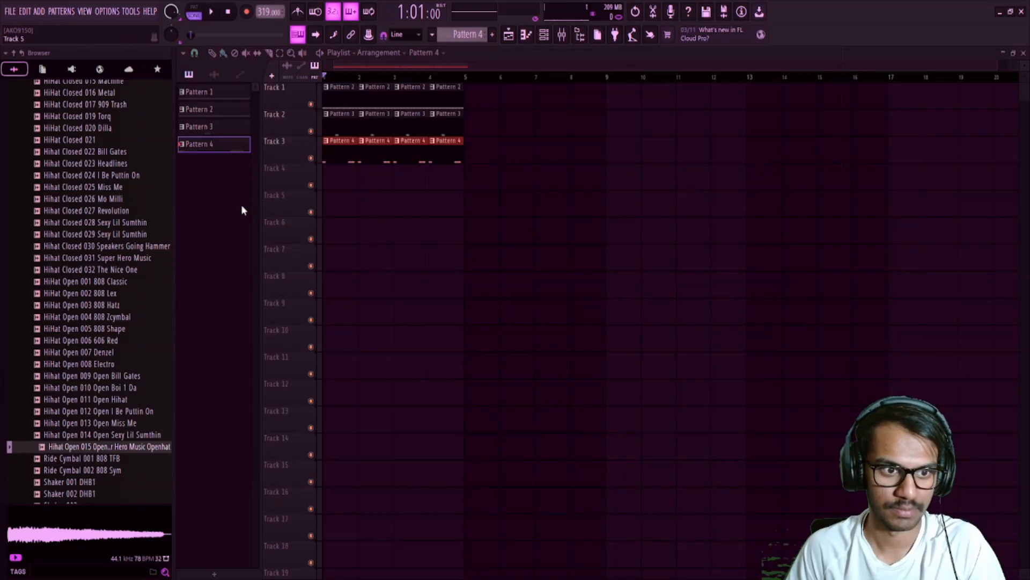
click(526, 34)
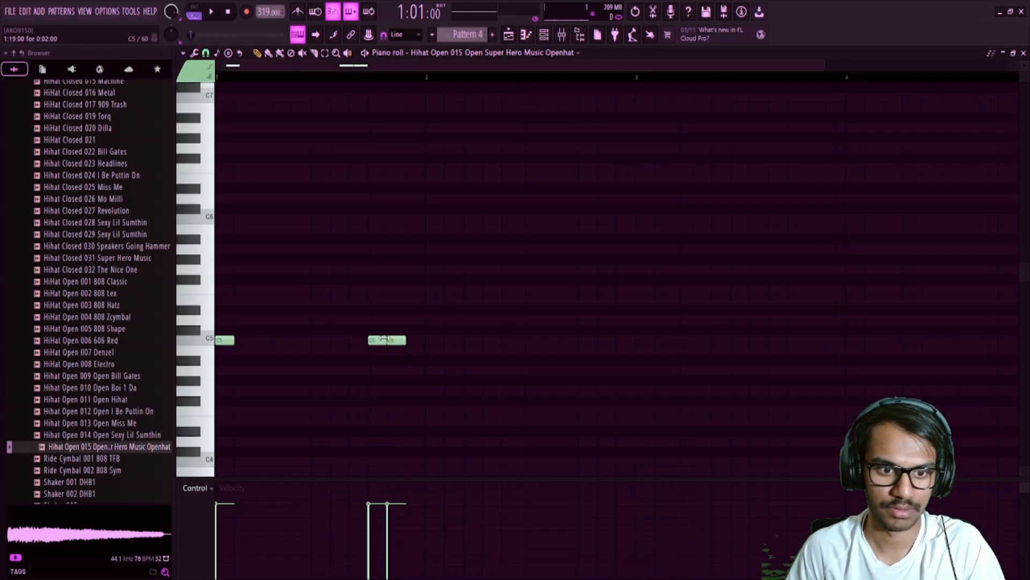
drag(379, 336, 360, 338)
key(space)
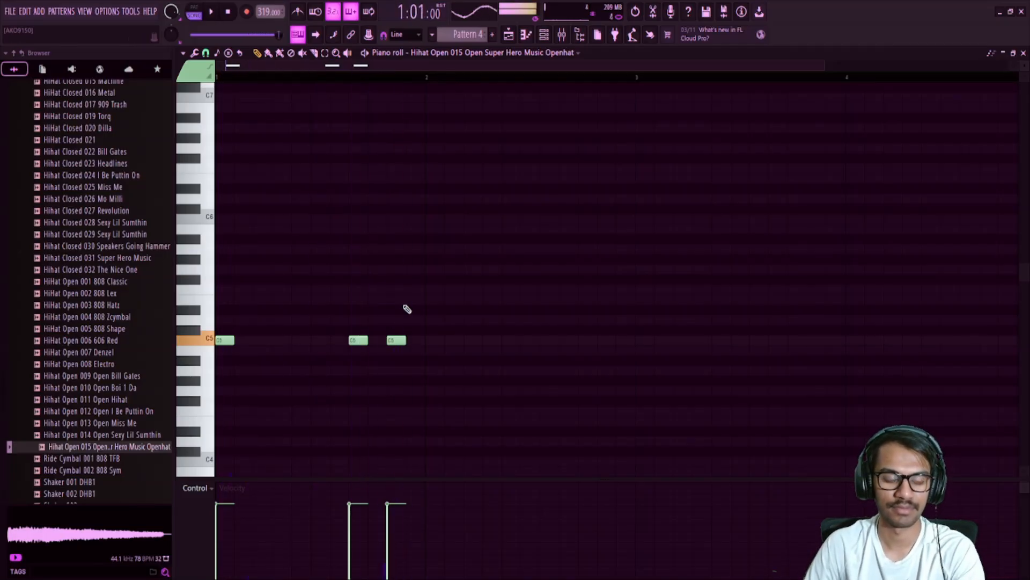
key(space)
key(F5)
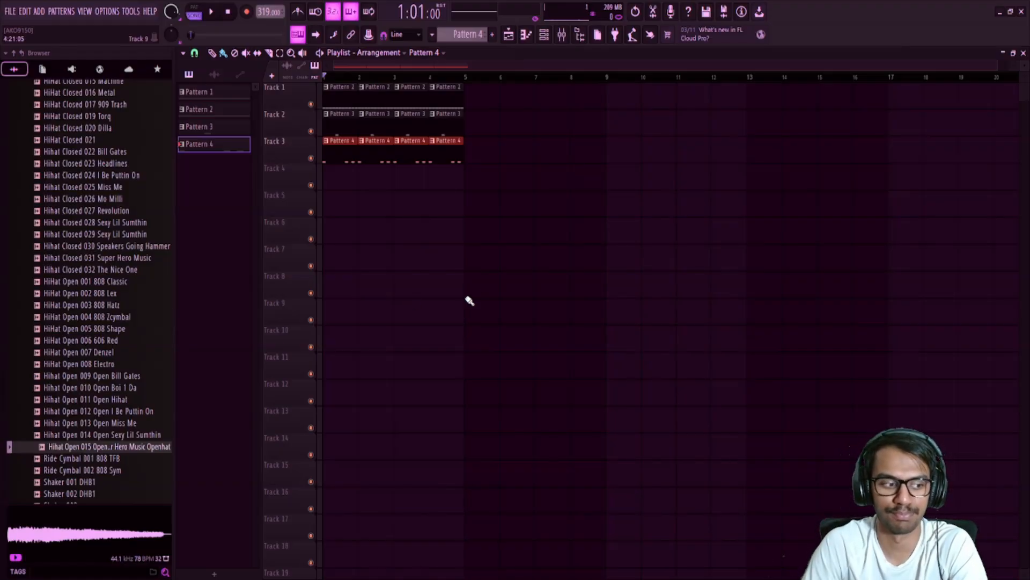
Collapse the TriSamples - 808 Trapstep Pack Vol 2 and open the Percussion folder of DataDrive - 80s Retro Furutistic Drum Pack
scroll(120, 386, up, 10)
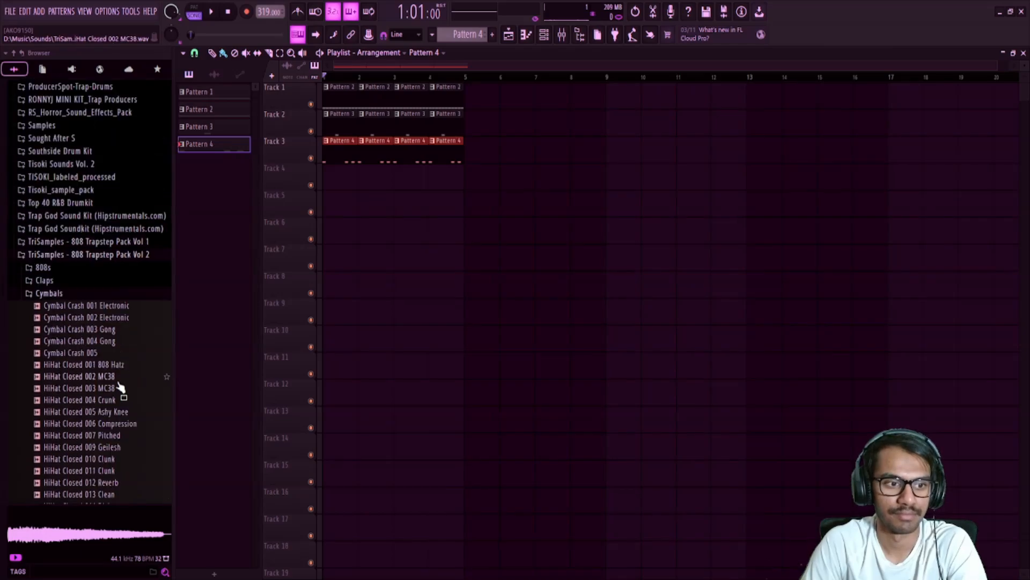
click(103, 317)
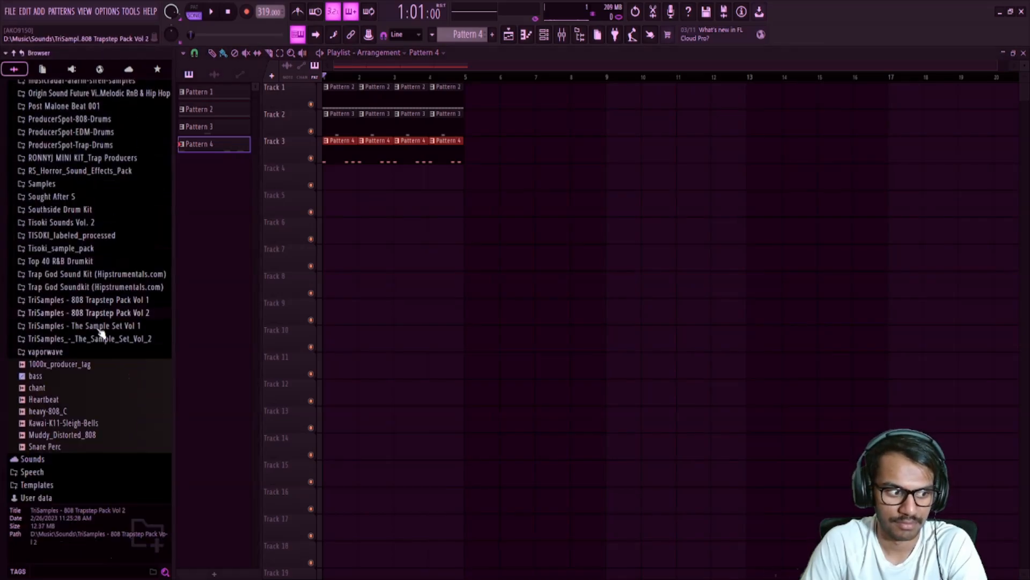
scroll(101, 333, up, 4)
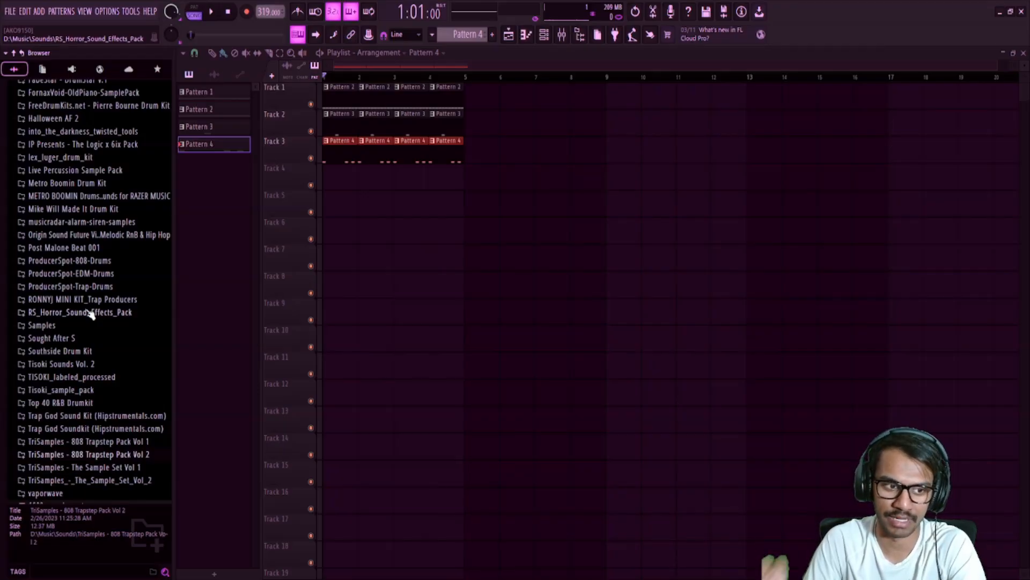
scroll(96, 300, up, 6)
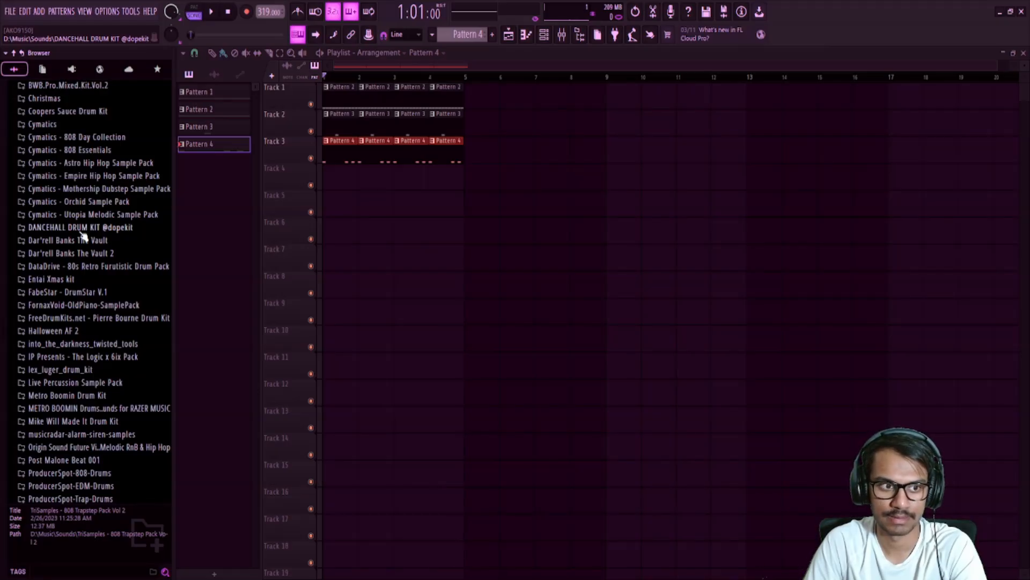
scroll(81, 265, up, 3)
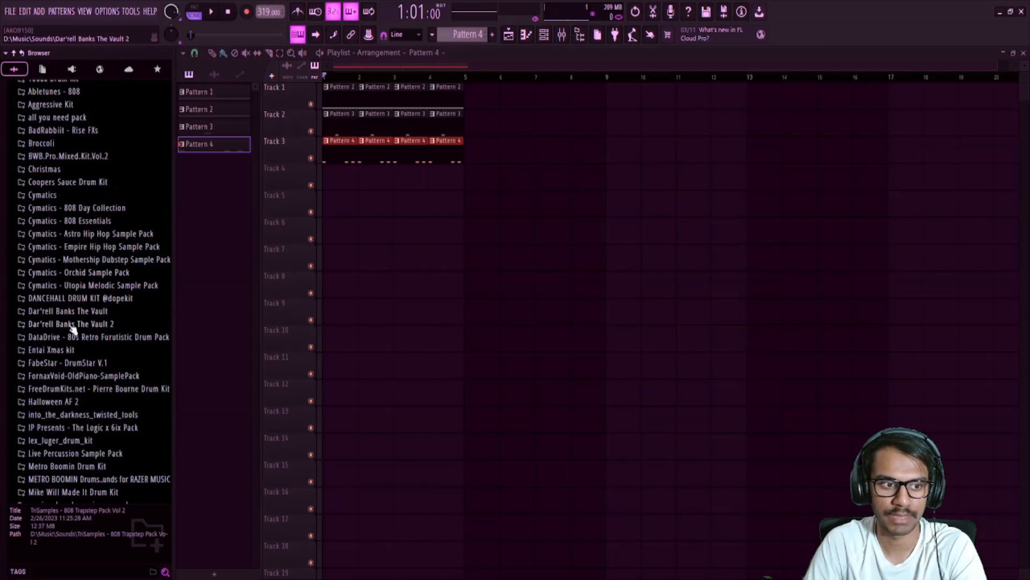
scroll(73, 314, down, 3)
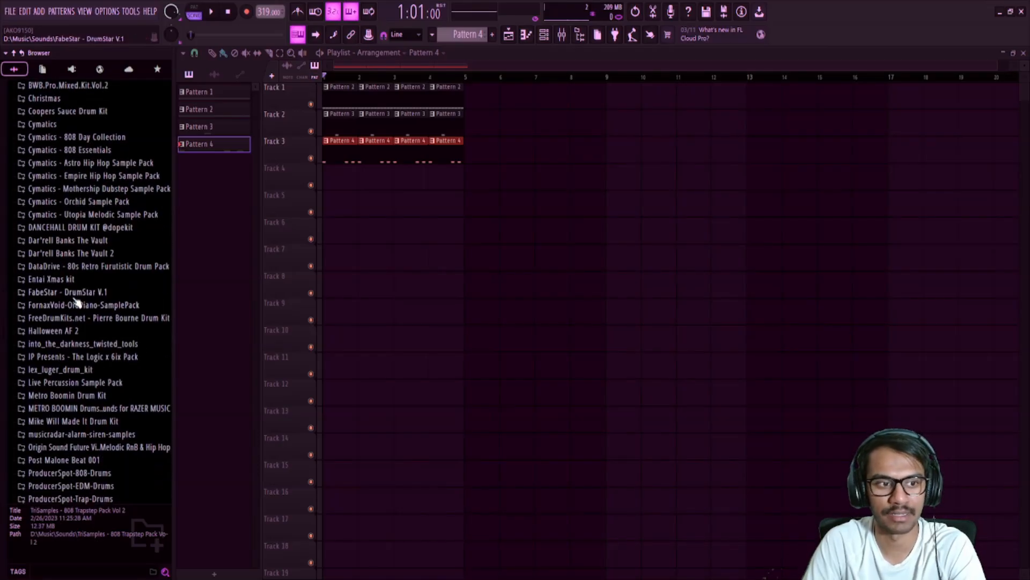
click(81, 266)
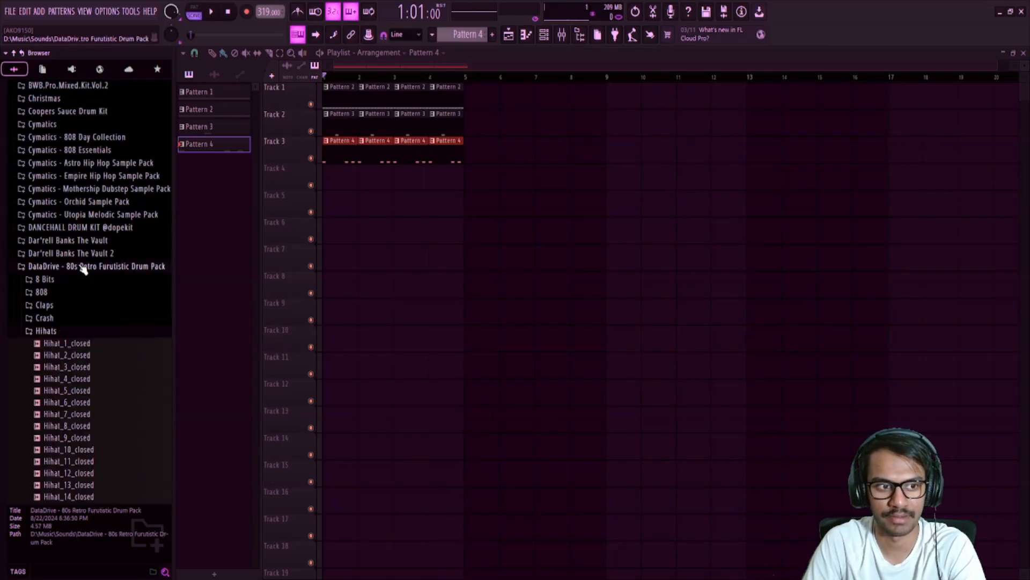
click(63, 331)
click(62, 357)
Audition the percussion samples Conga_1 and Perc3 to Perc5, ending on Perc4
click(59, 370)
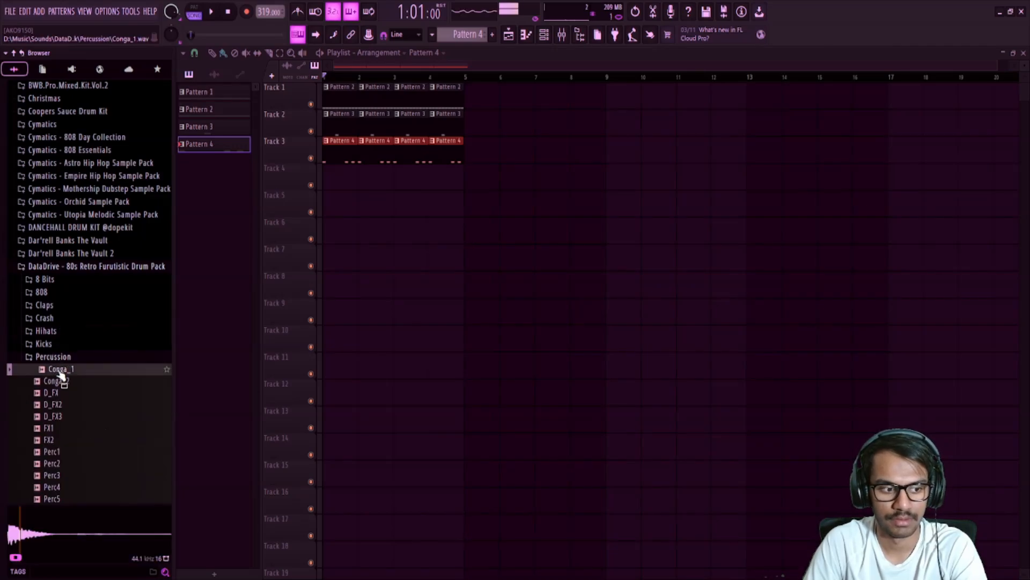
scroll(61, 370, down, 4)
click(62, 347)
click(64, 357)
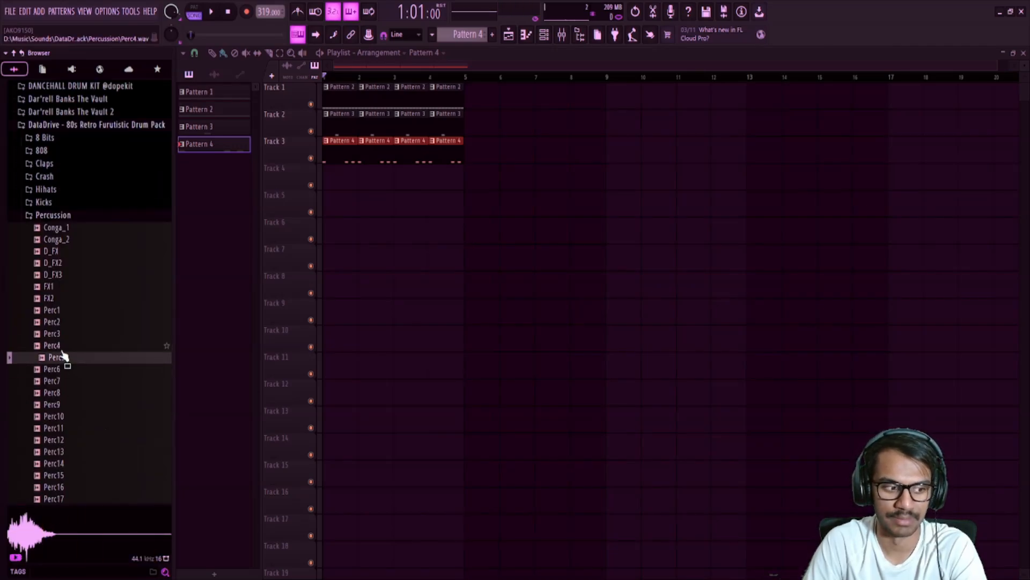
click(62, 346)
click(63, 334)
click(63, 346)
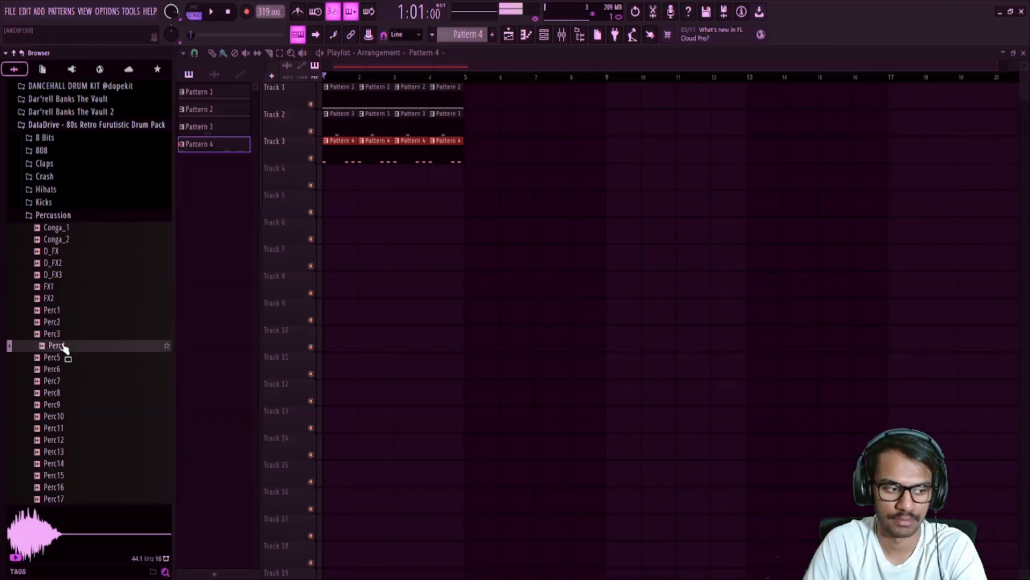
Add the Perc5 sample from the Percussion folder to the channel rack as a new channel below the open hat
click(544, 34)
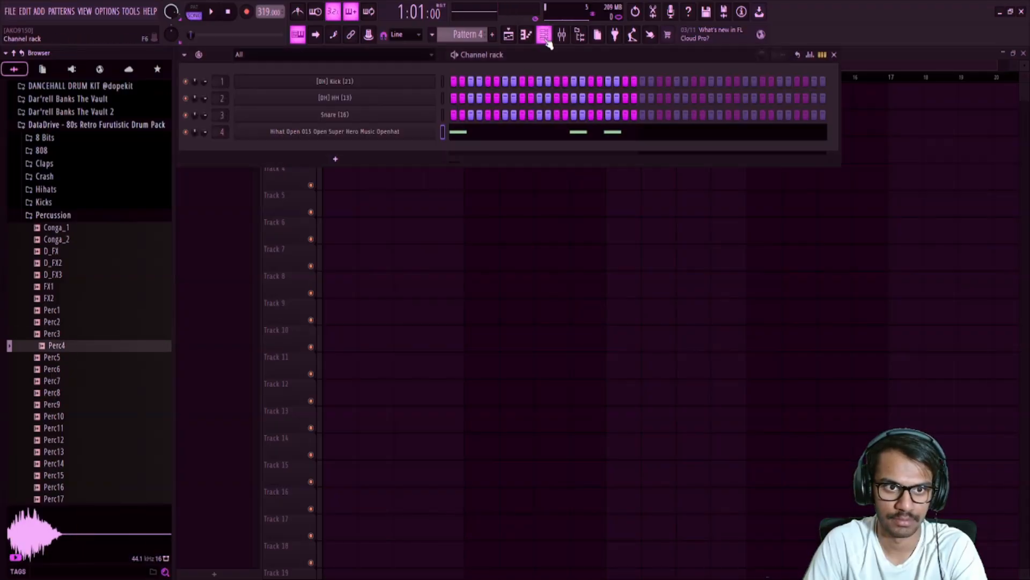
drag(55, 349, 304, 152)
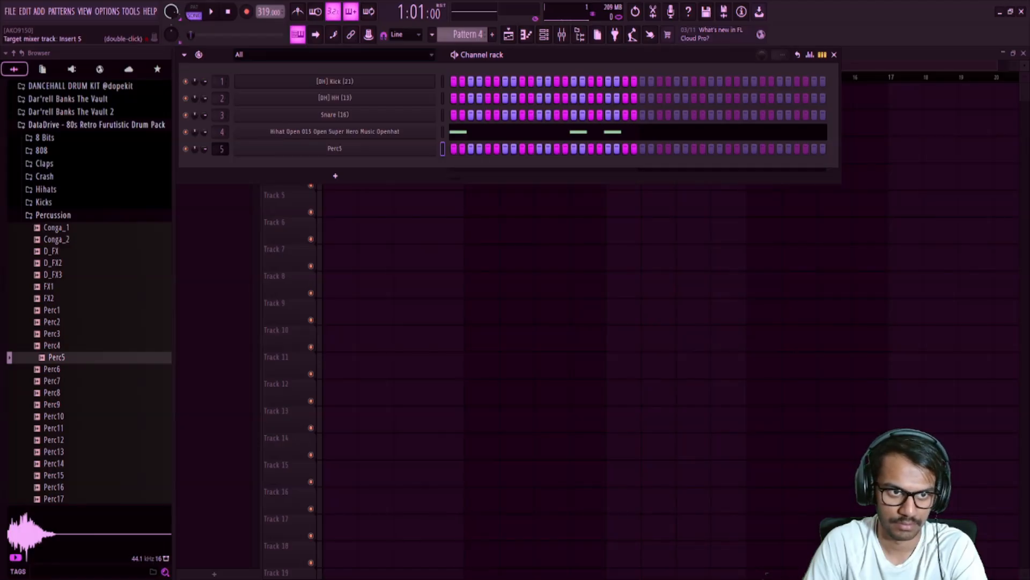
key(F6)
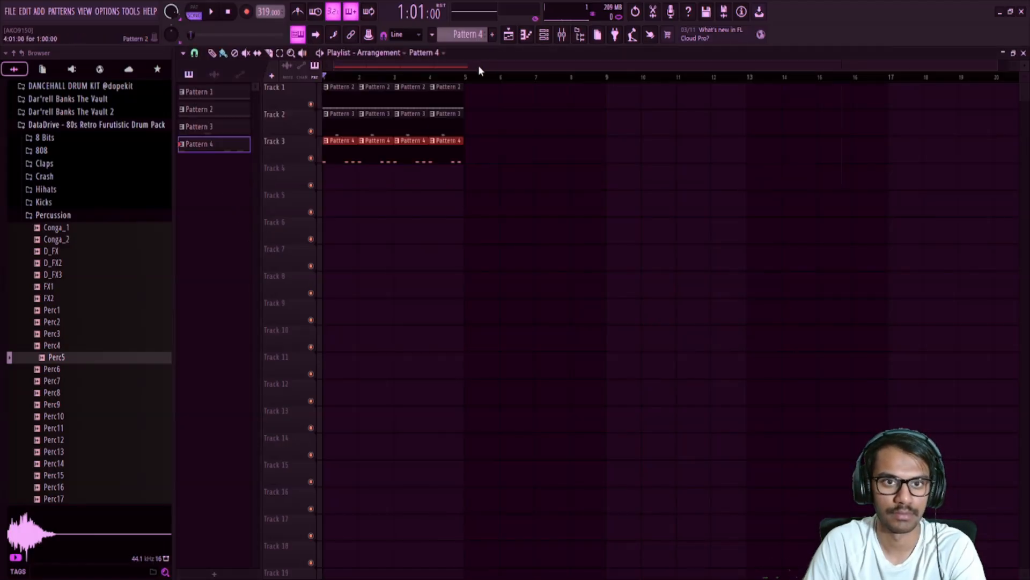
Create a new Pattern 5 and place it on Track 4 of the playlist across bars 1 to 4
key(F4)
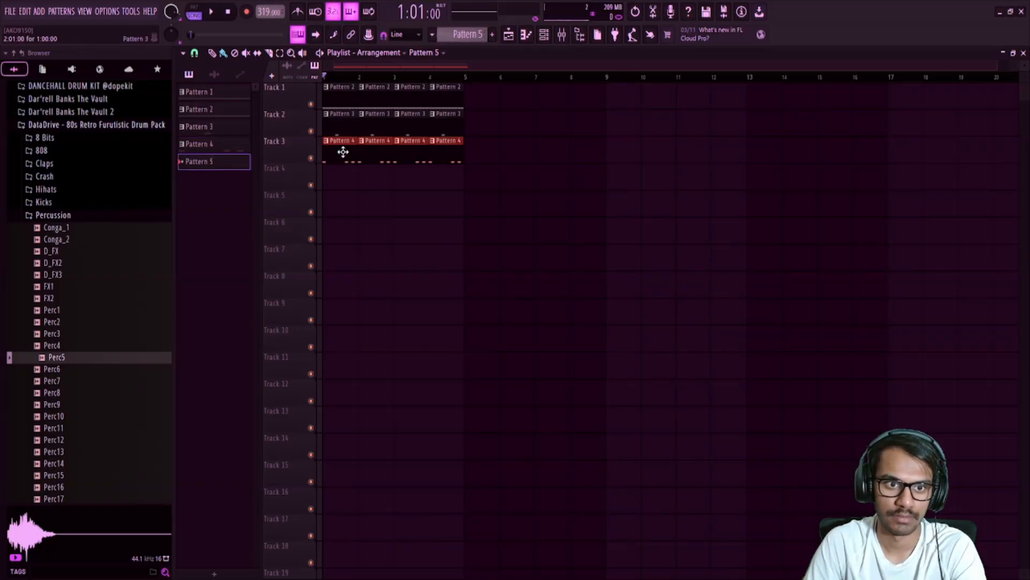
drag(331, 168, 419, 168)
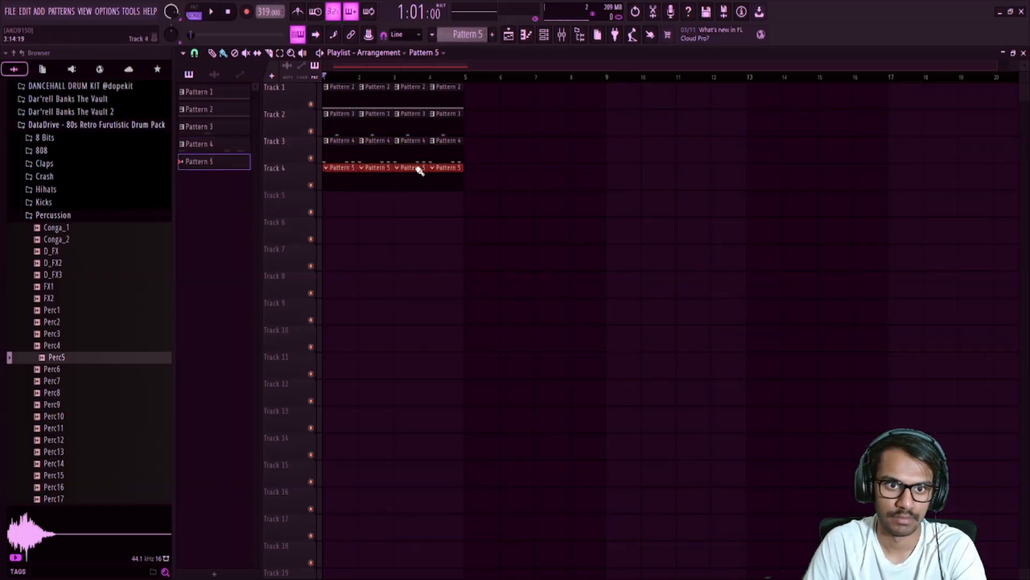
Fill bar 1 of Perc5 in Pattern 5 with eleven back-to-back C5 notes, and play the beat in the playlist
click(531, 37)
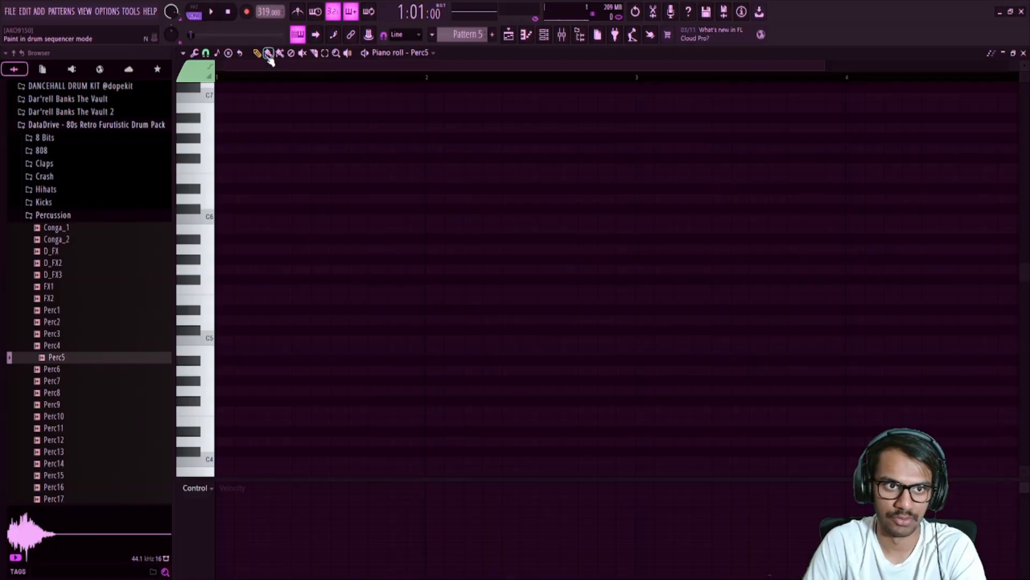
drag(221, 342, 436, 341)
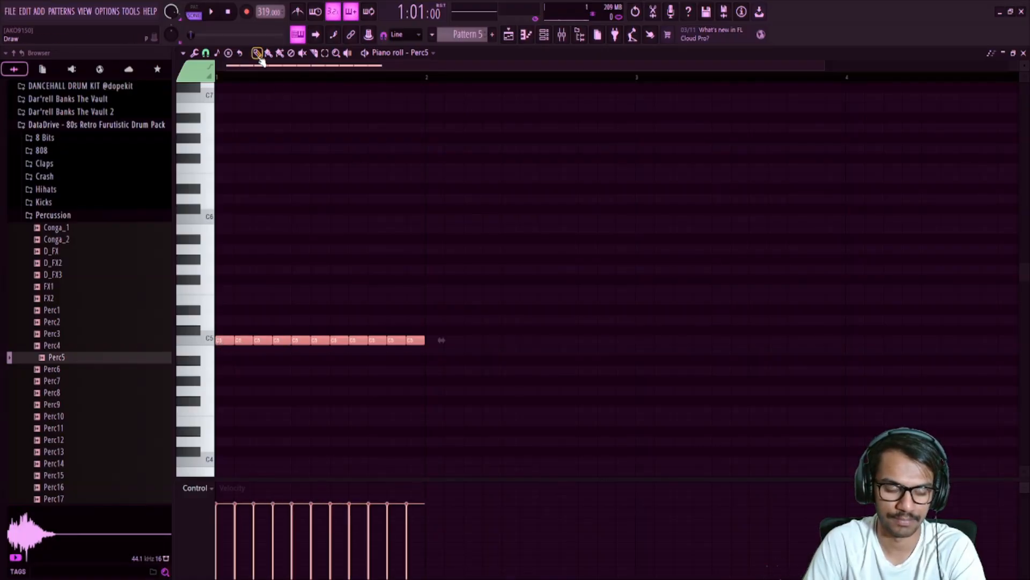
key(space)
key(F5)
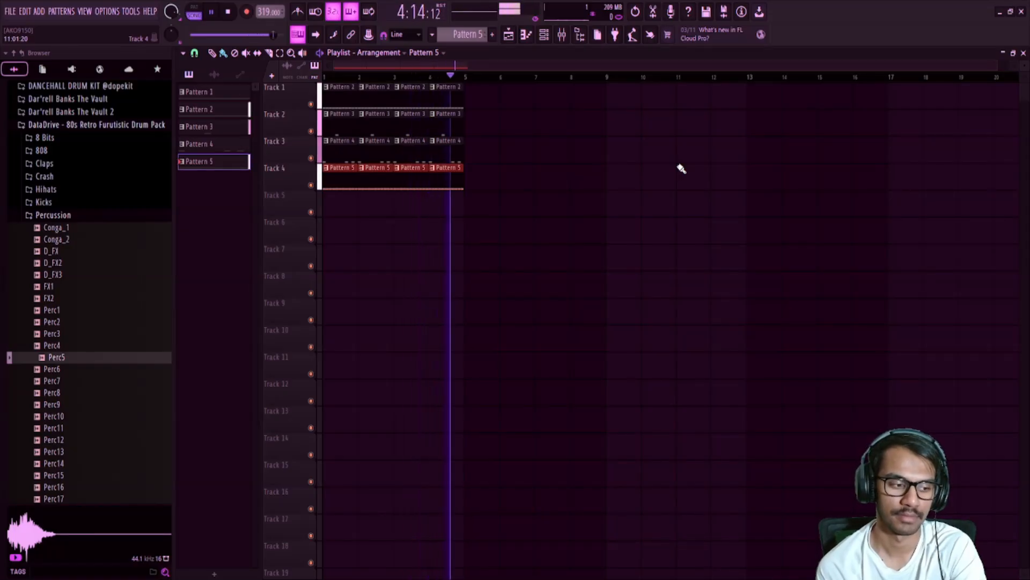
Compare the beat with Track 4 muted and unmuted, and listen to the full loop with the percussion on
key(space)
click(311, 185)
key(space)
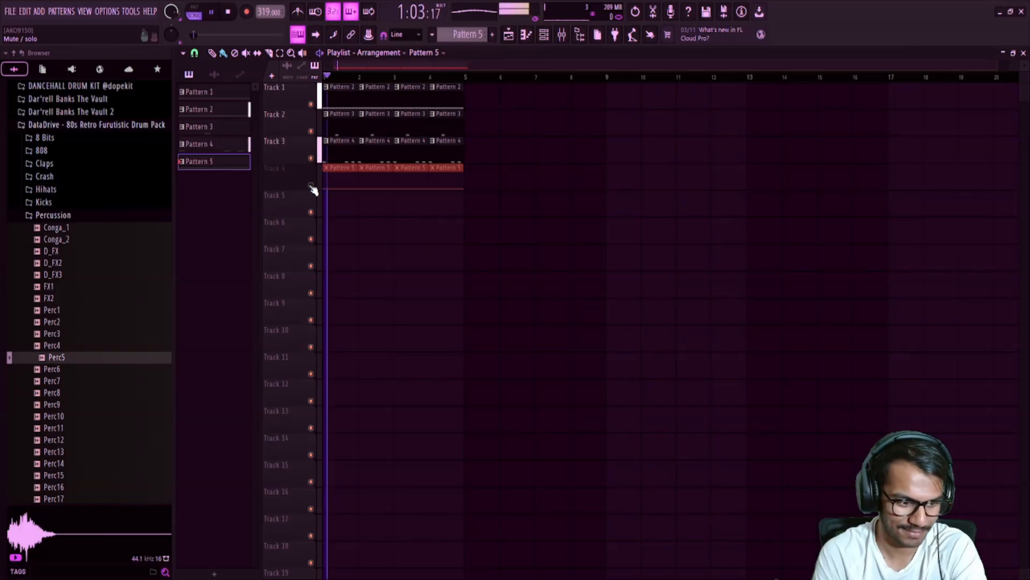
click(311, 185)
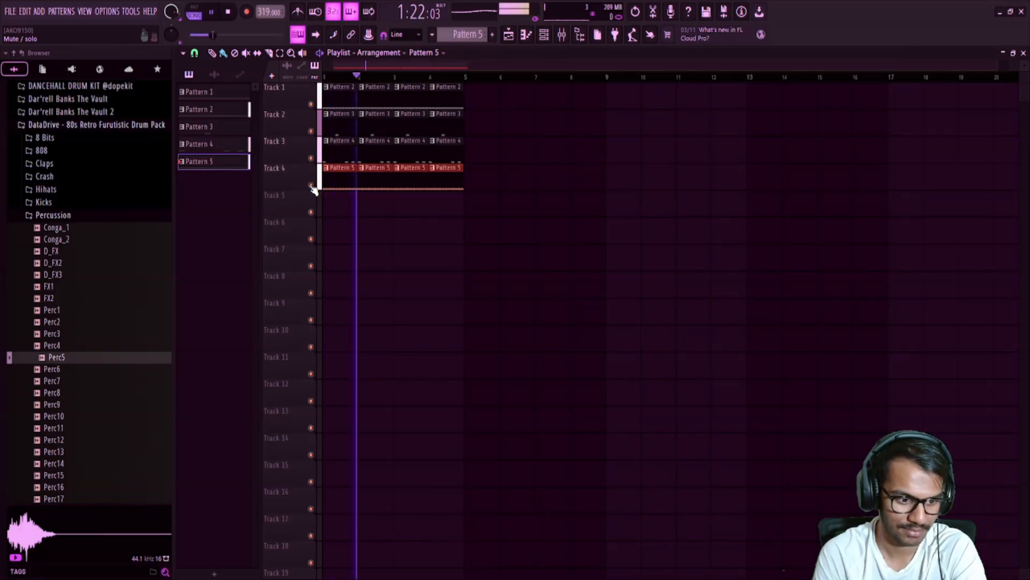
key(space)
click(311, 186)
click(311, 185)
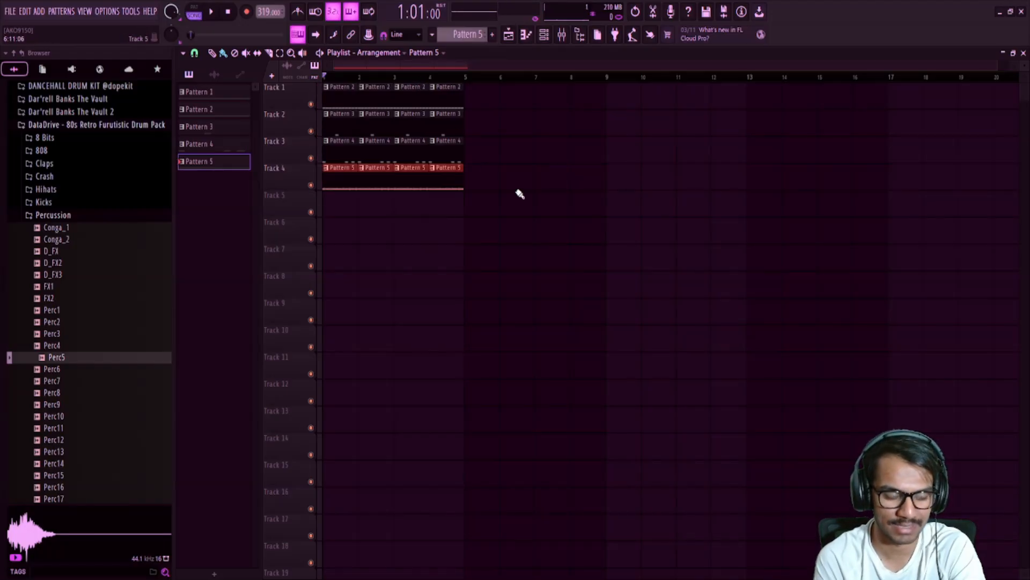
key(space)
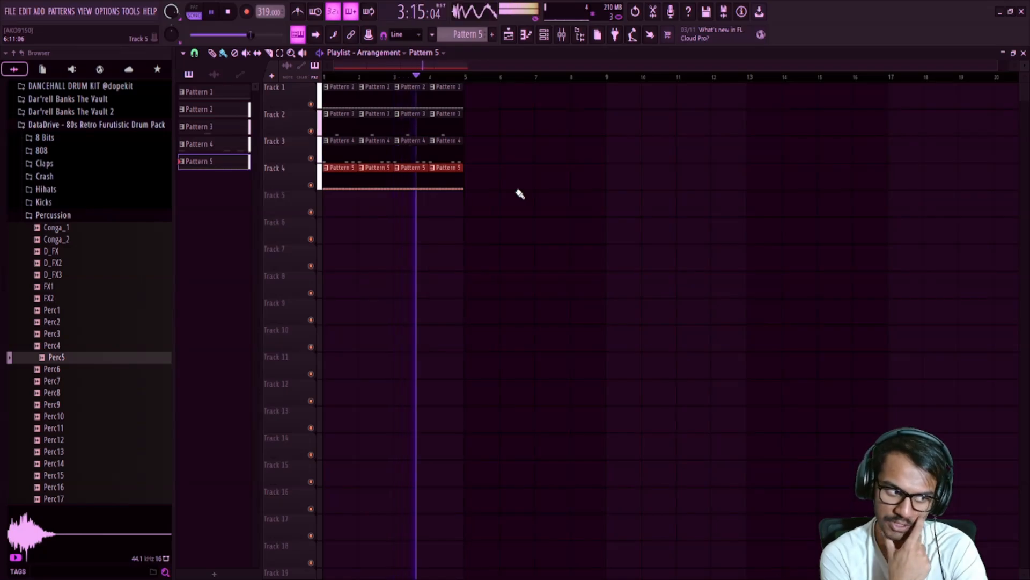
key(space)
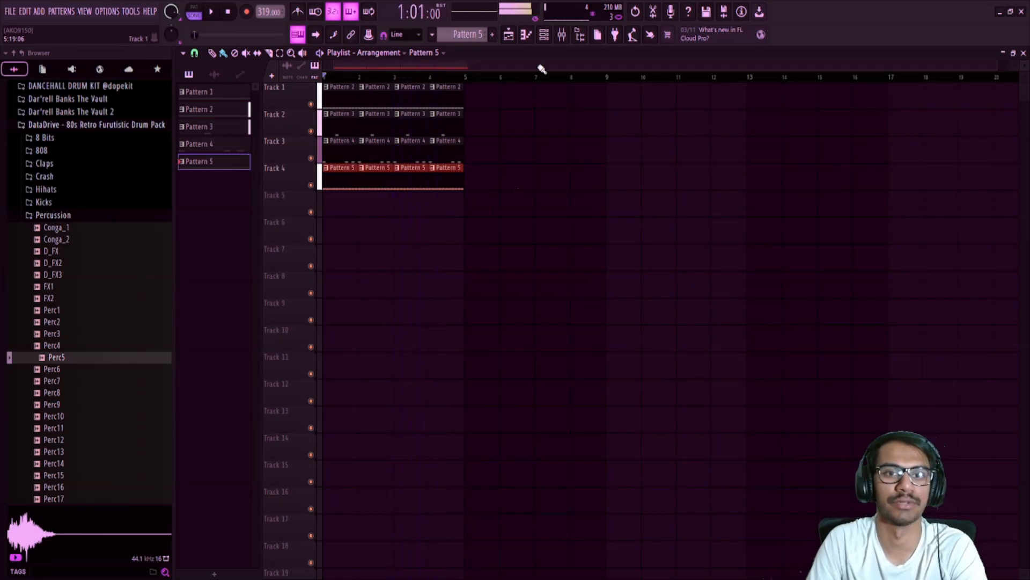
Lower the Perc5 channel volume to 45% while listening to the beat
click(544, 34)
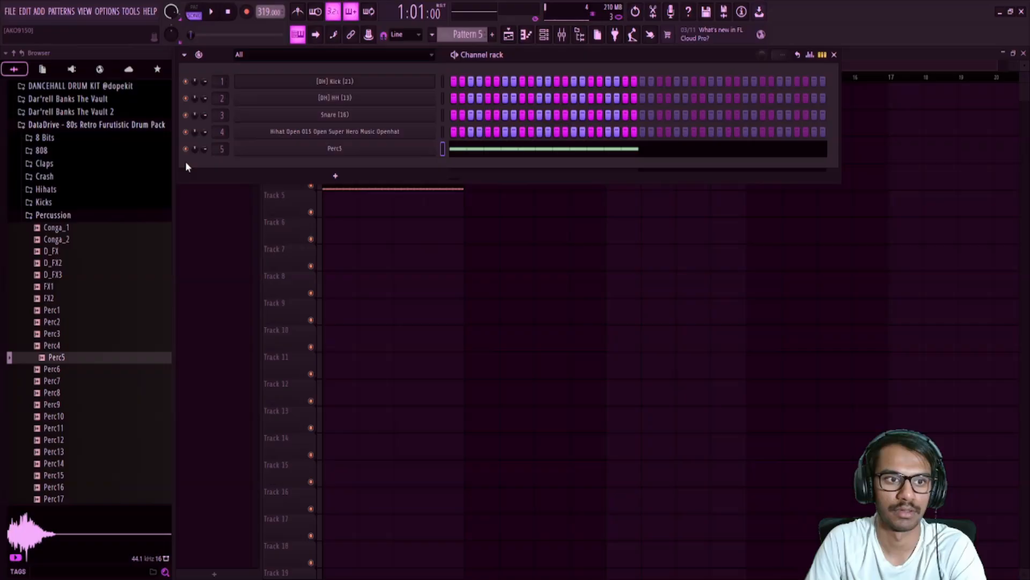
drag(203, 148, 203, 164)
key(space)
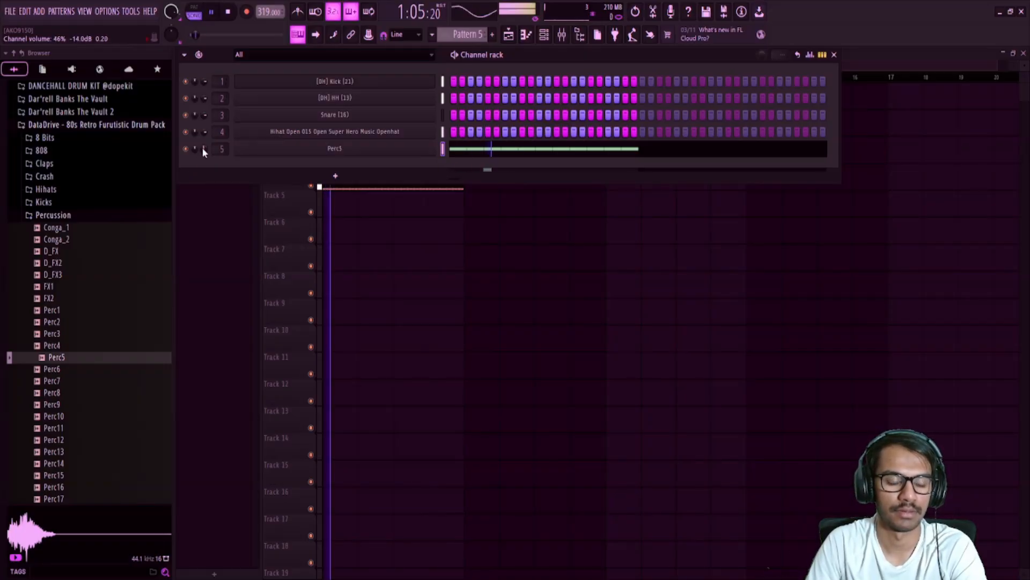
drag(203, 148, 202, 152)
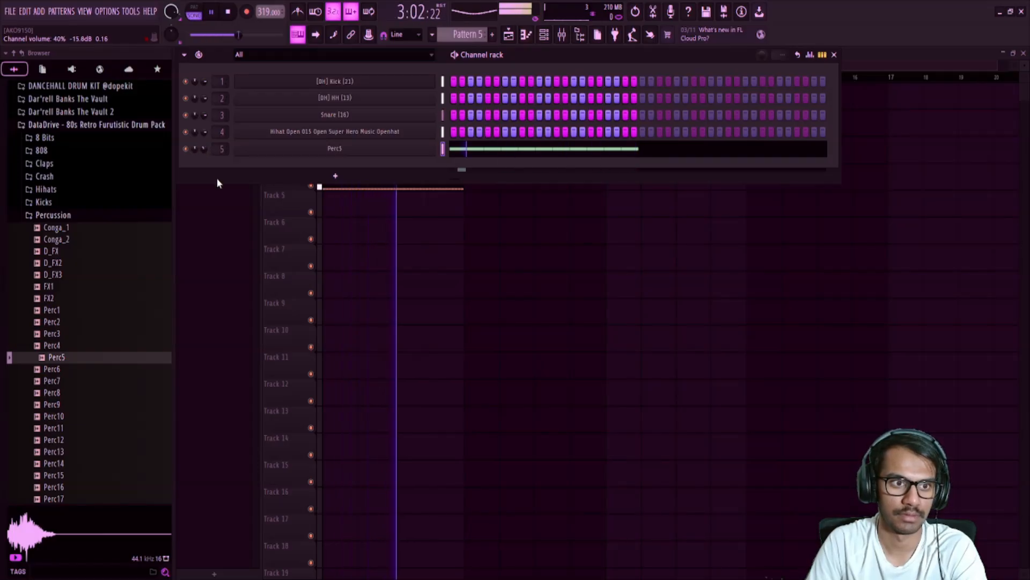
drag(202, 149, 201, 148)
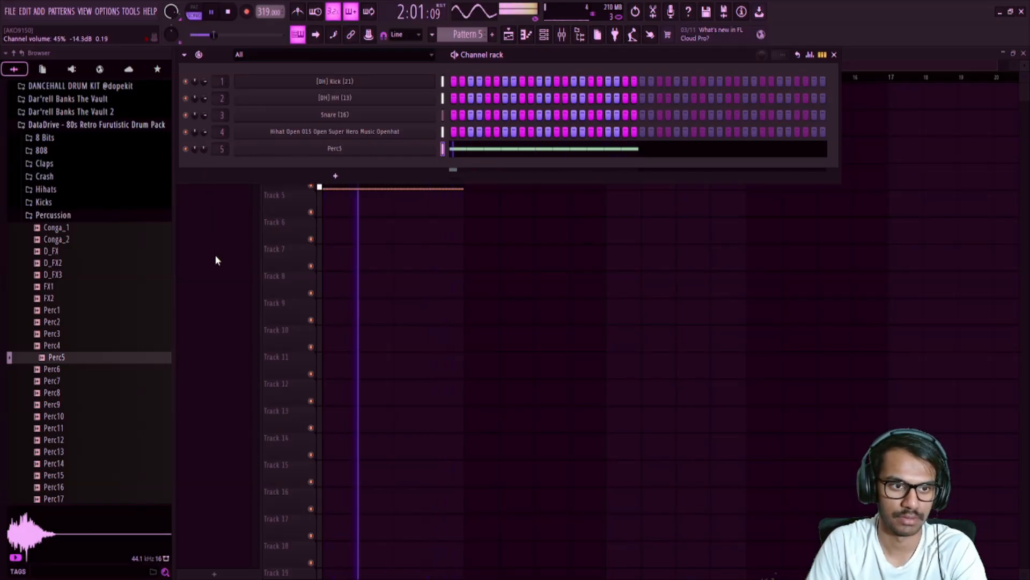
key(space)
key(F6)
Open the [DH] HH (13) notes of Pattern 2 in the piano roll and show their panning values
click(336, 96)
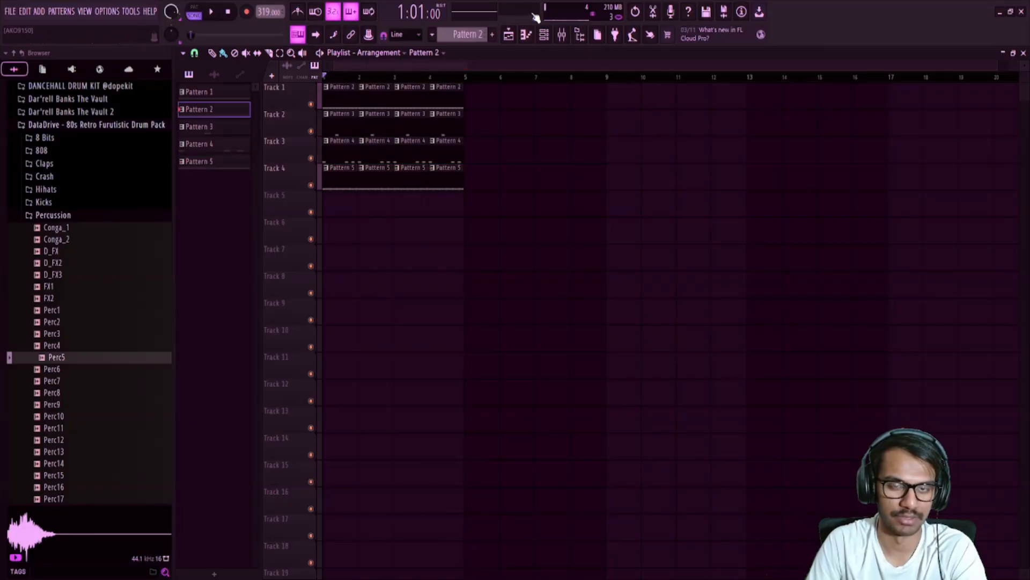
click(533, 35)
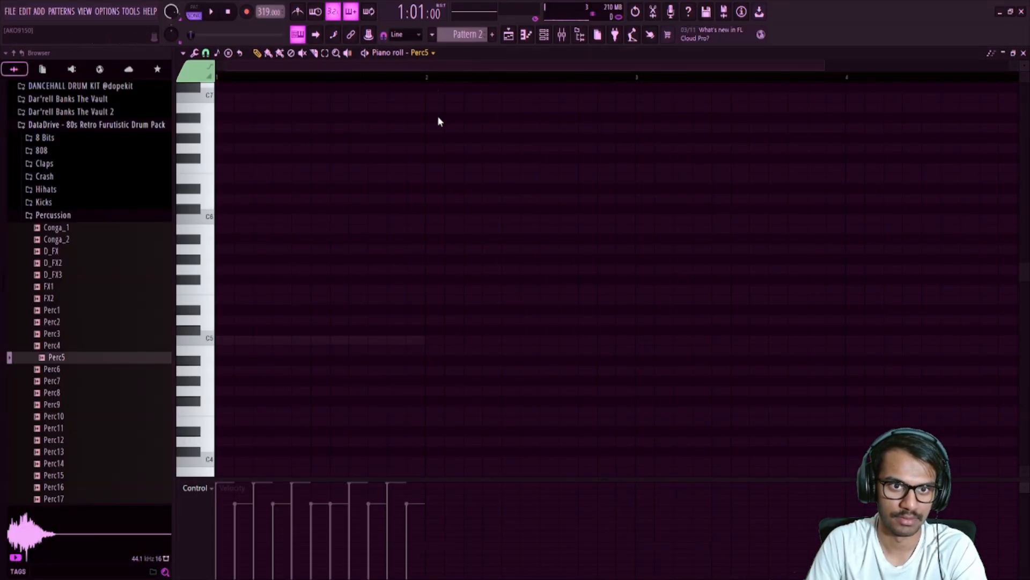
key(Up)
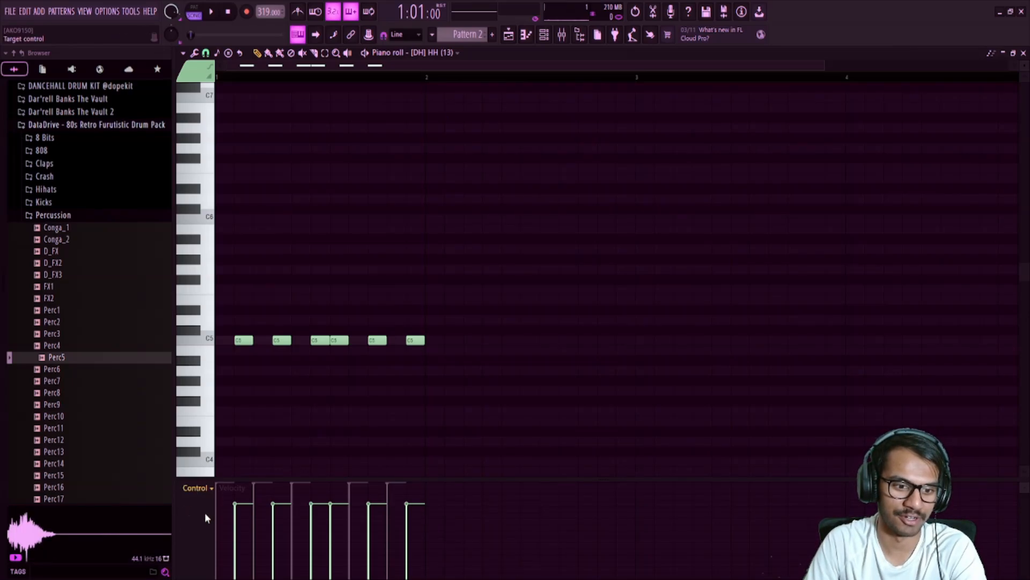
click(241, 504)
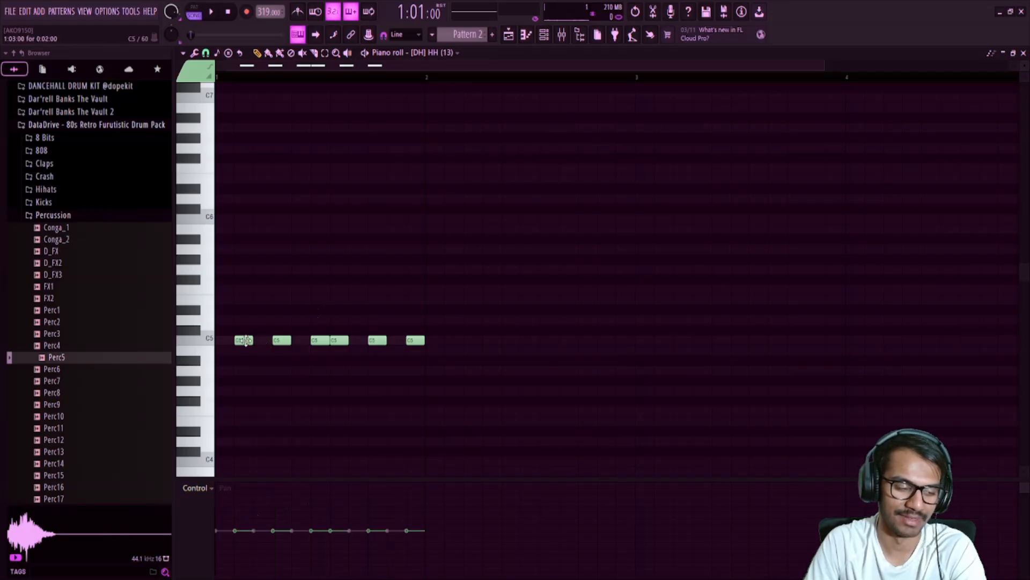
Pan the first, third and fifth hi-hat notes to the left
click(325, 53)
drag(240, 326, 243, 349)
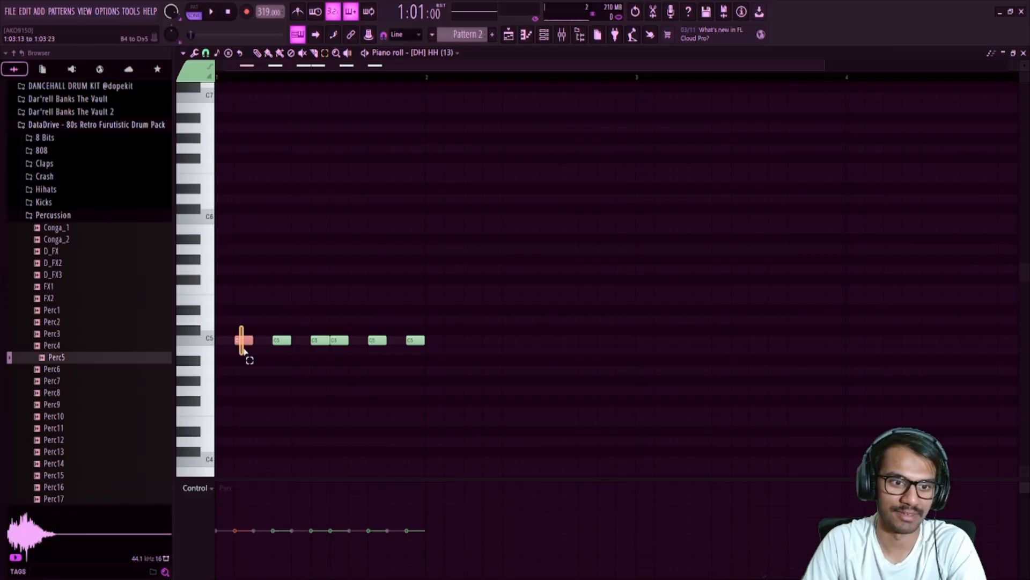
shift+click(319, 343)
shift+click(372, 343)
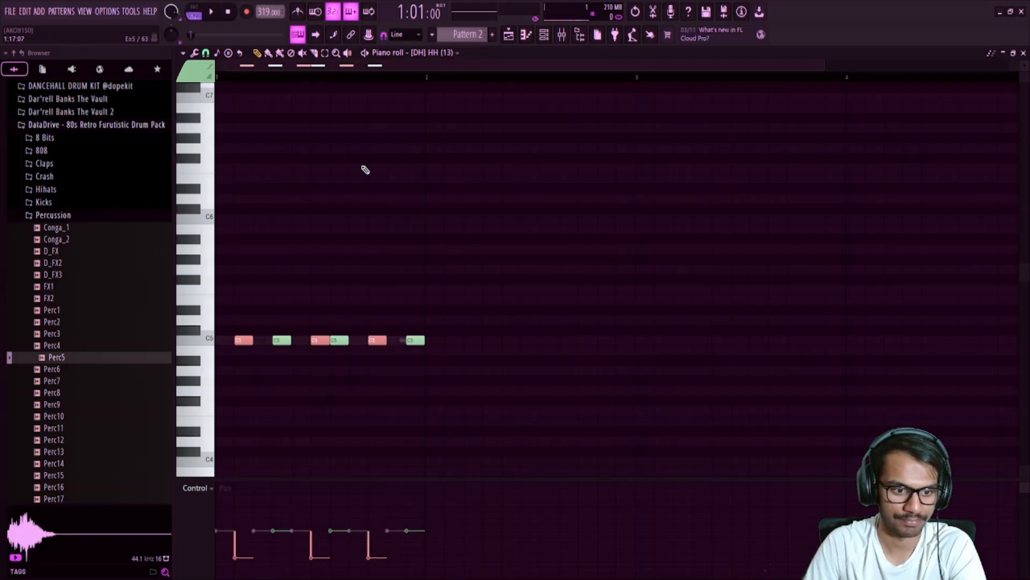
Pan the second, fourth and sixth hi-hat notes to the right, and play back the beat
click(283, 340)
ctrl+click(416, 340)
ctrl+click(340, 341)
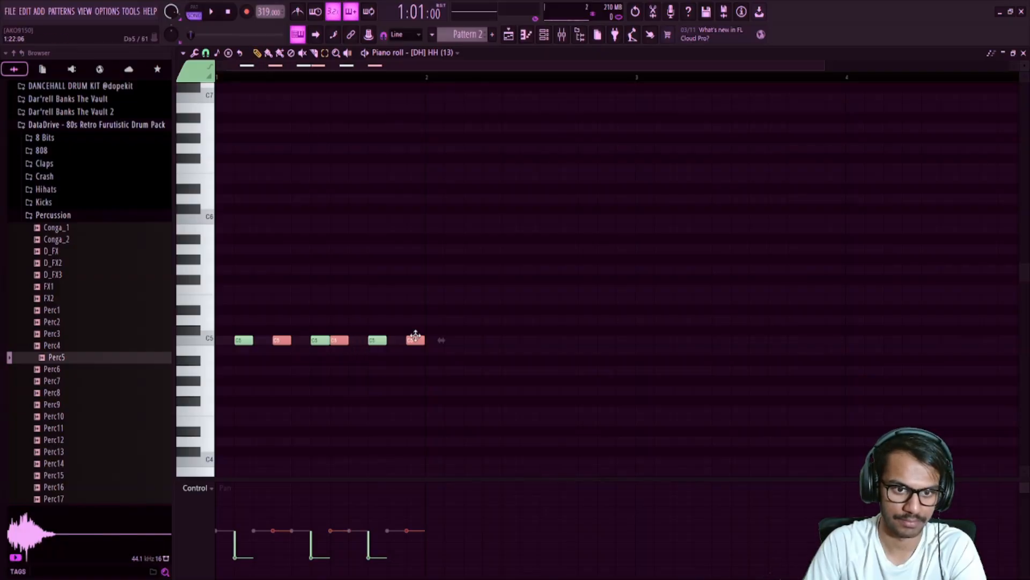
alt+scroll(413, 337, up, 3)
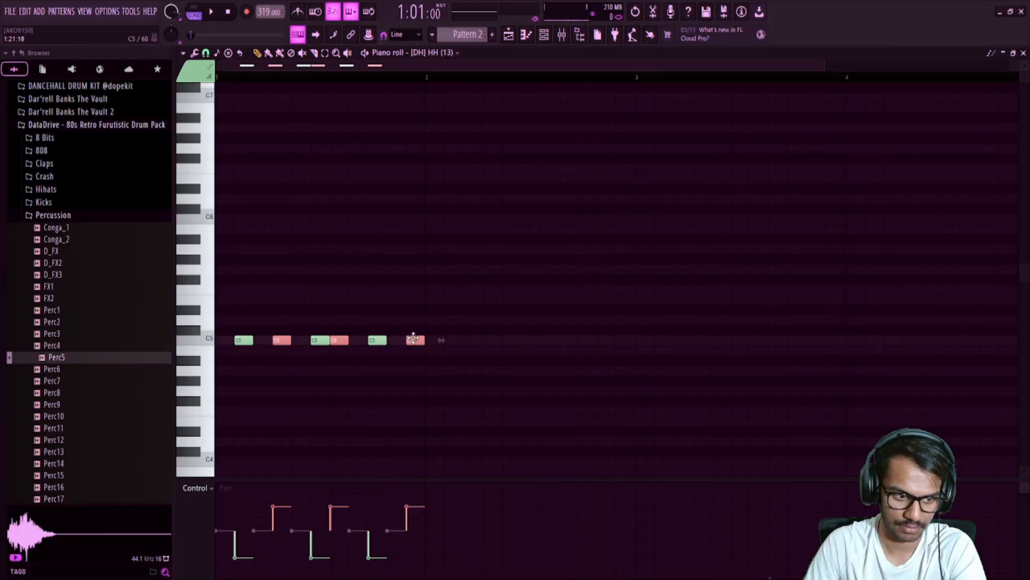
key(space)
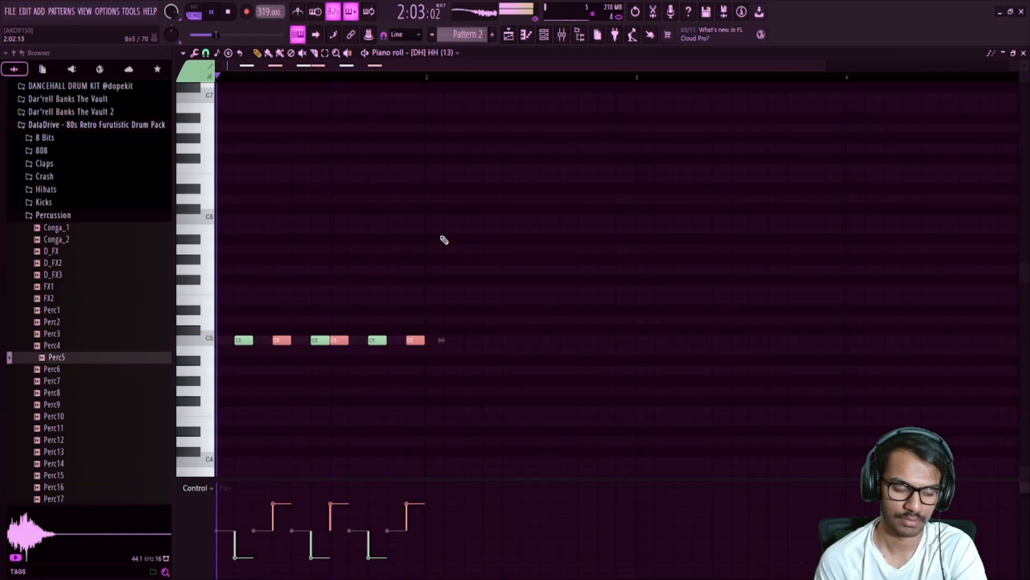
key(space)
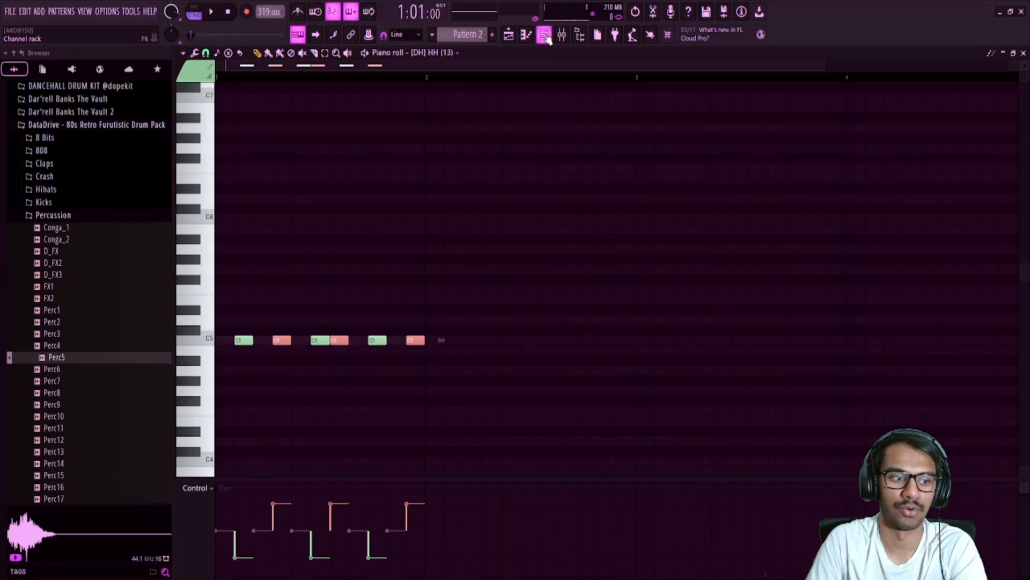
Solo the [DH] HH (13) channel to hear the panned hi-hats alone, and re-enable all channels after playback
key(F6)
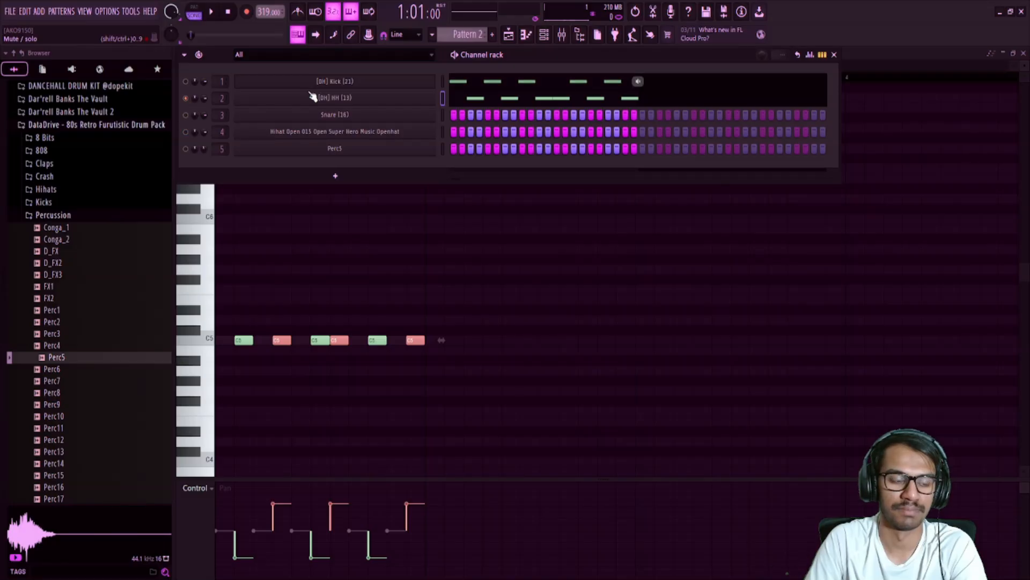
click(834, 55)
key(space)
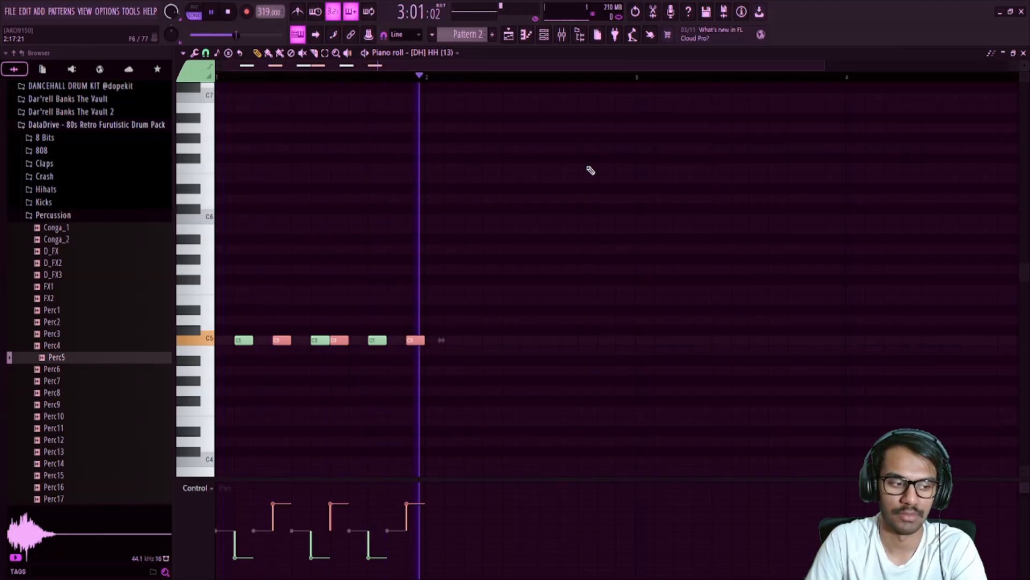
key(space)
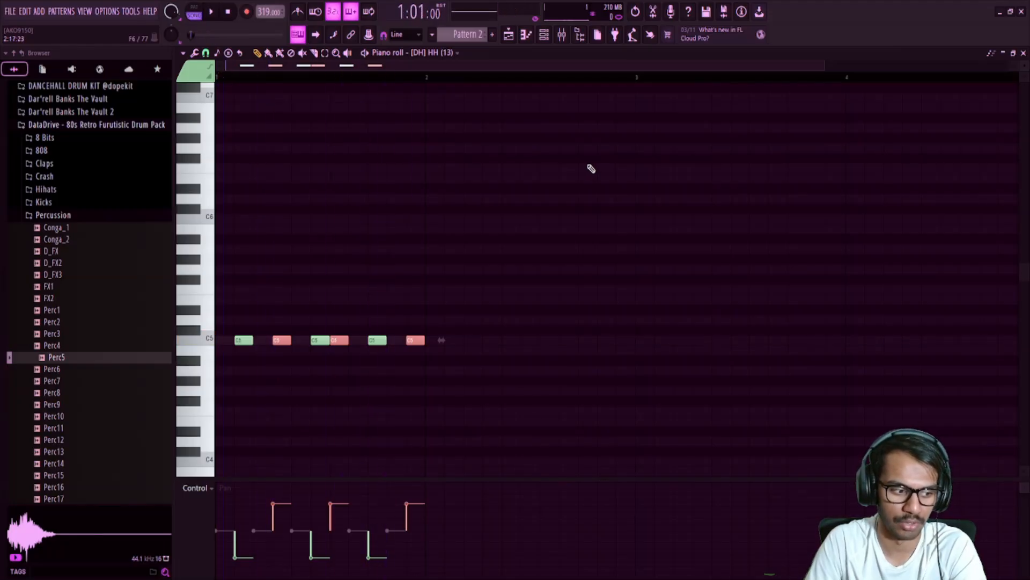
click(544, 35)
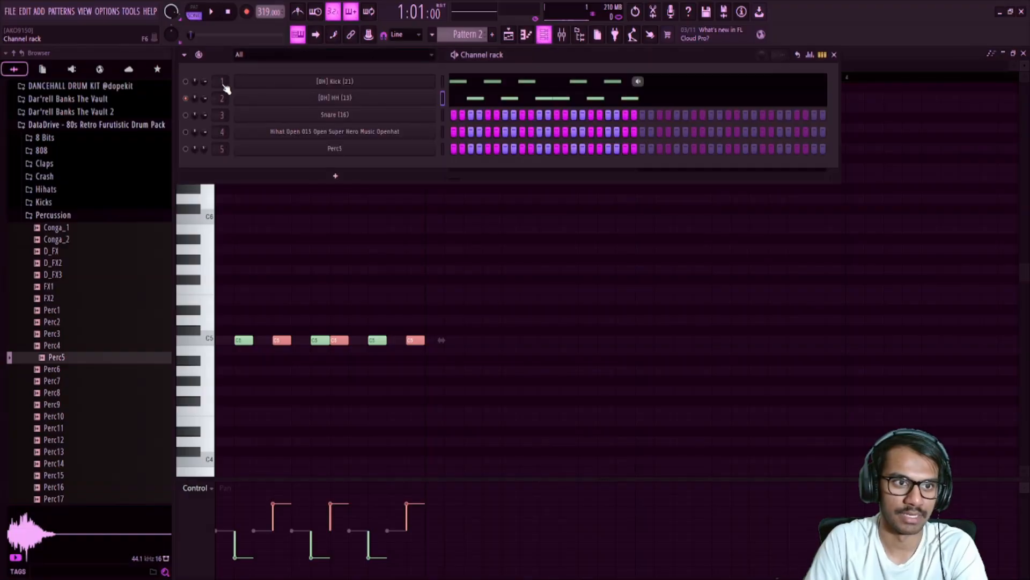
right_click(189, 101)
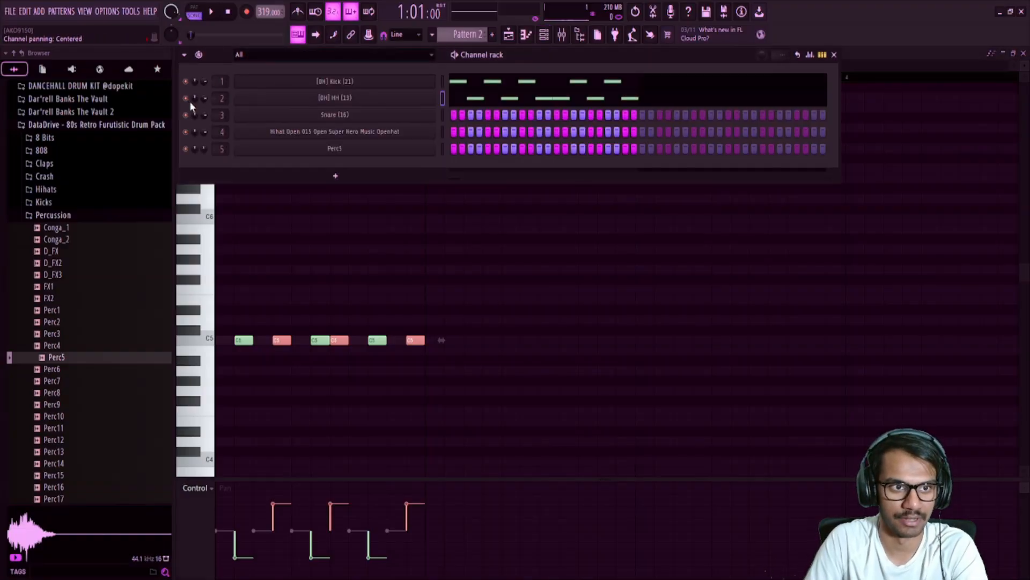
click(866, 51)
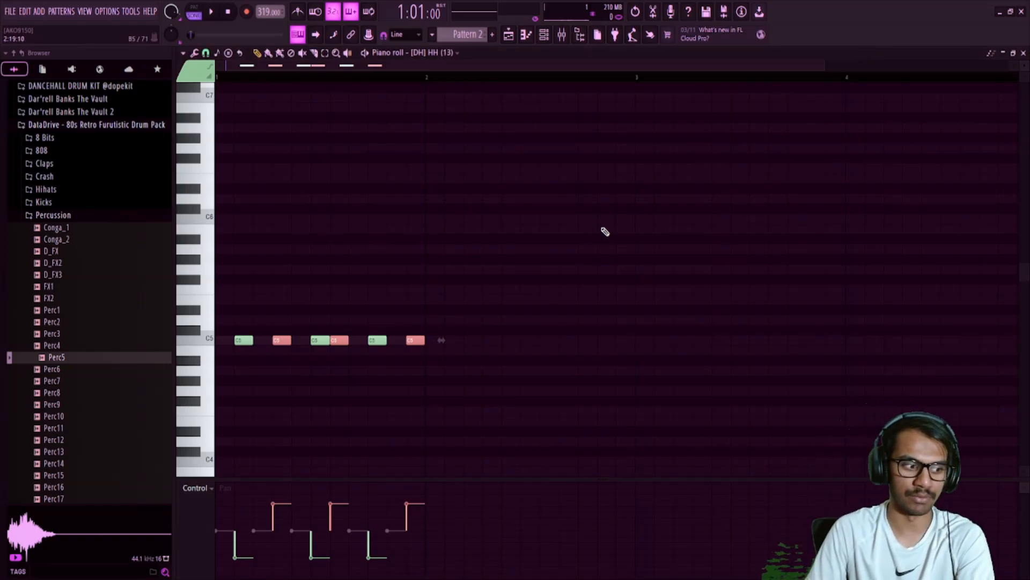
Return to the playlist with the channel rack open, and collapse the Percussion folder of the DataDrive pack
key(F7)
key(F6)
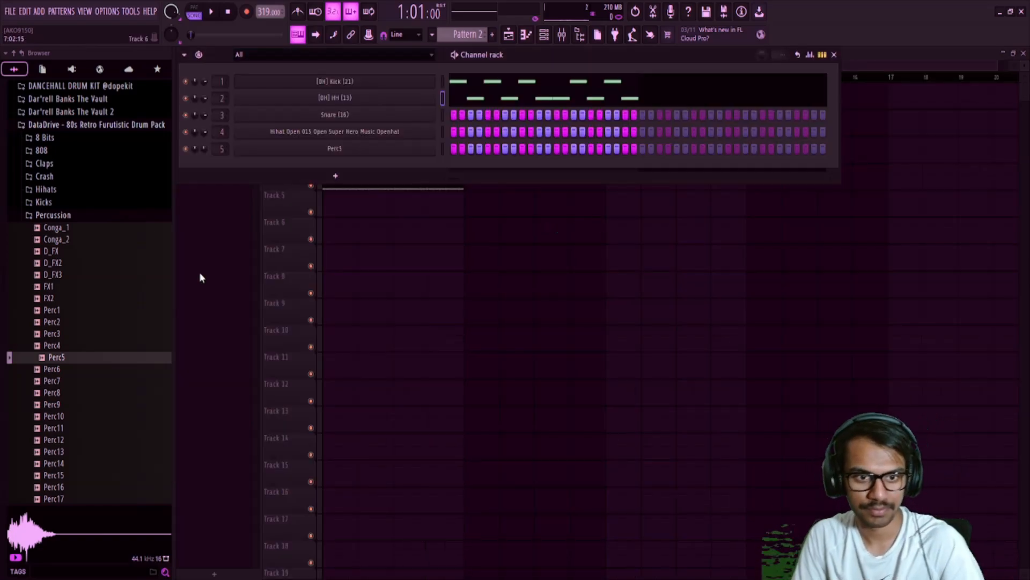
click(91, 218)
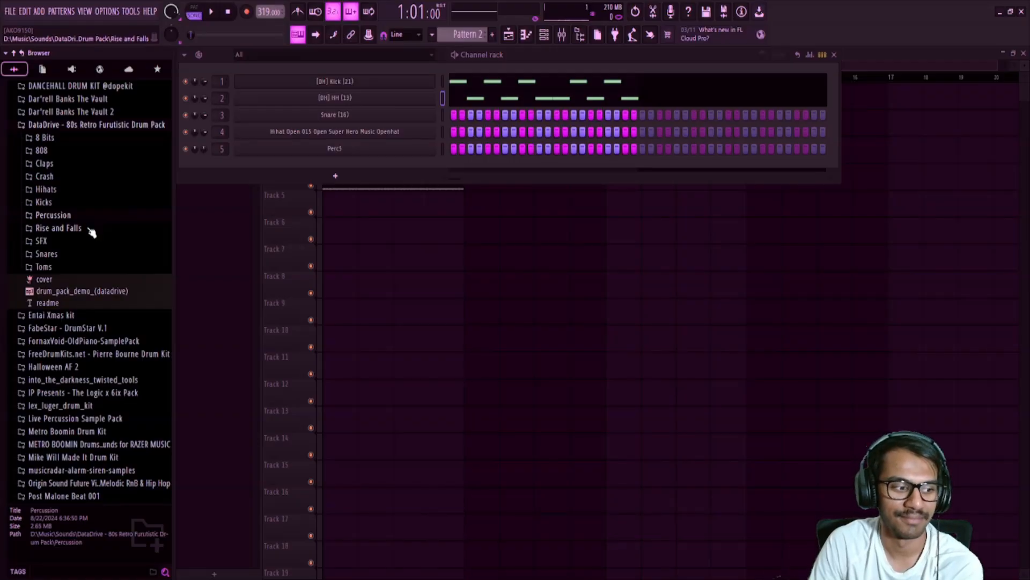
Collapse the DataDrive pack and open the 808s folder of the Metro Boomin Drum Kit
scroll(99, 212, up, 3)
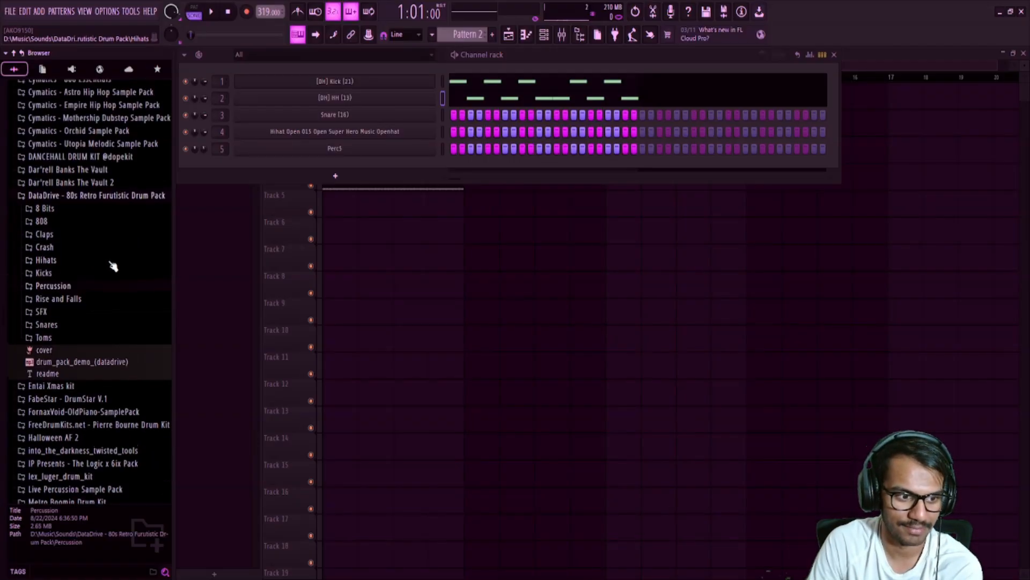
click(101, 196)
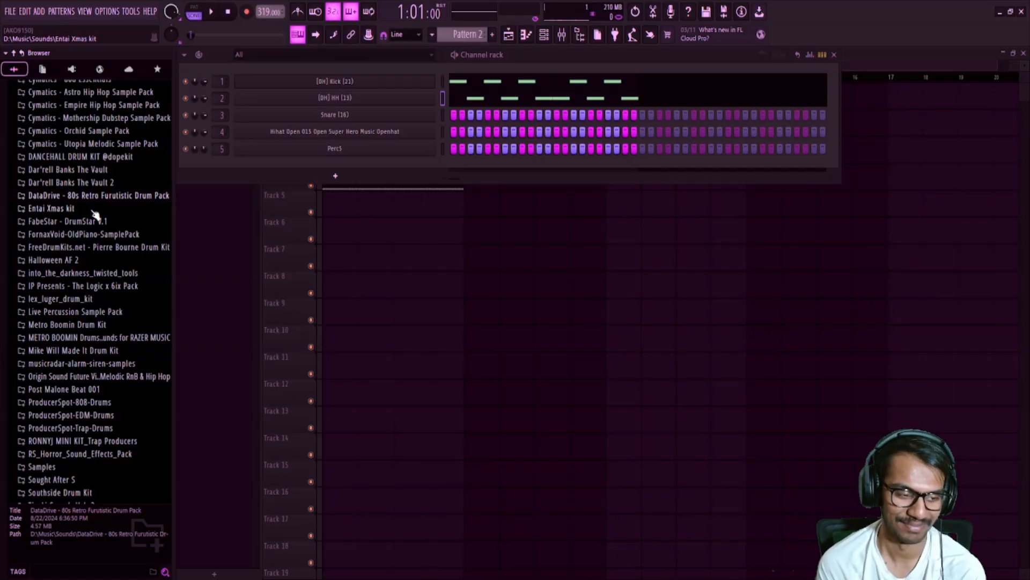
scroll(102, 408, down, 6)
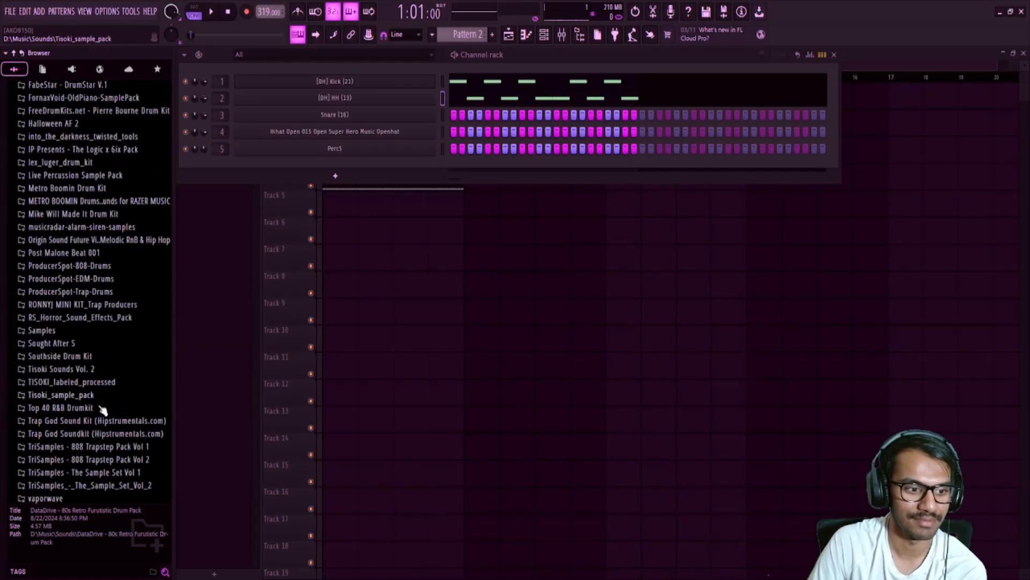
scroll(96, 403, up, 2)
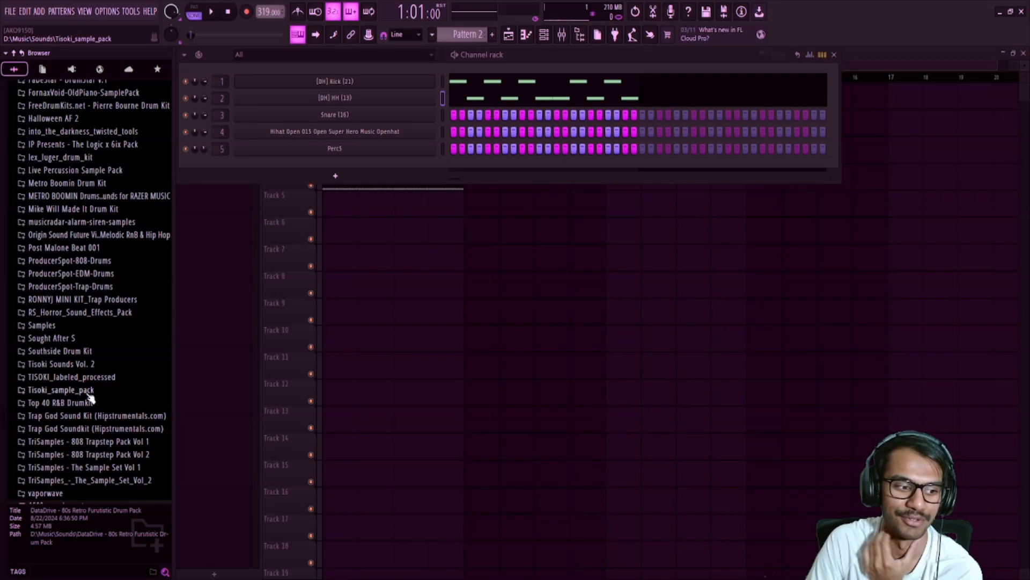
scroll(89, 396, up, 2)
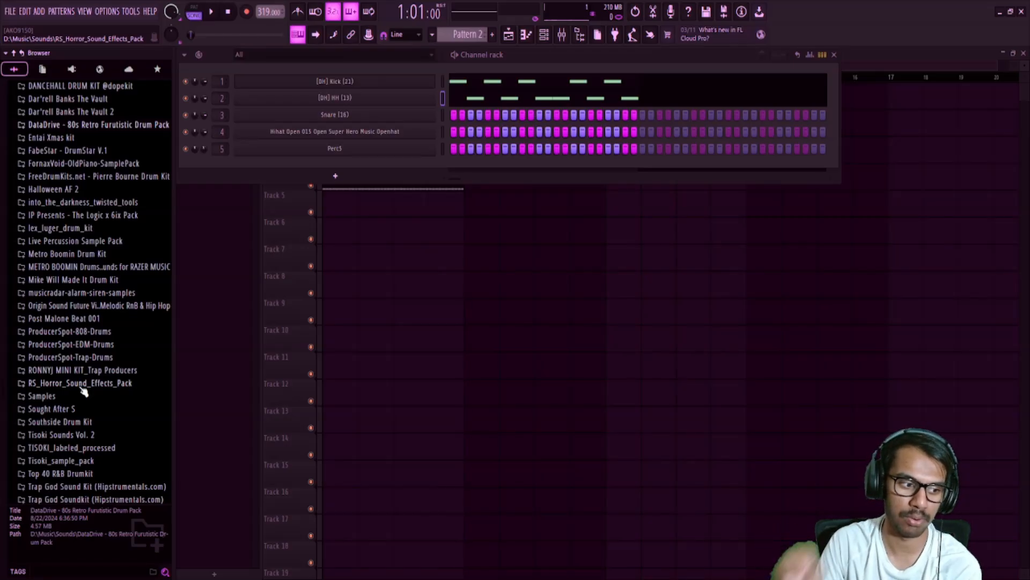
scroll(84, 386, up, 2)
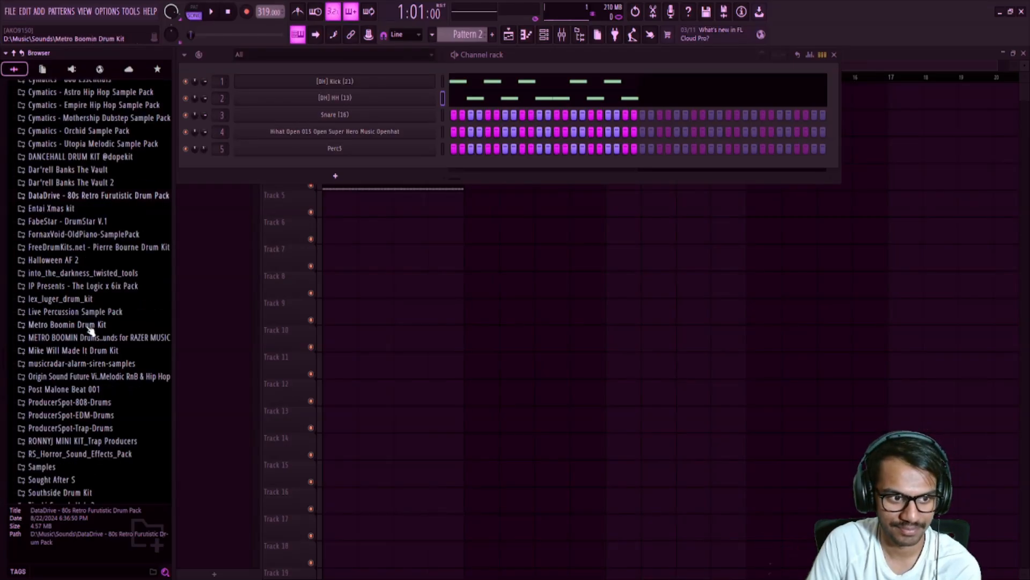
click(90, 329)
click(87, 338)
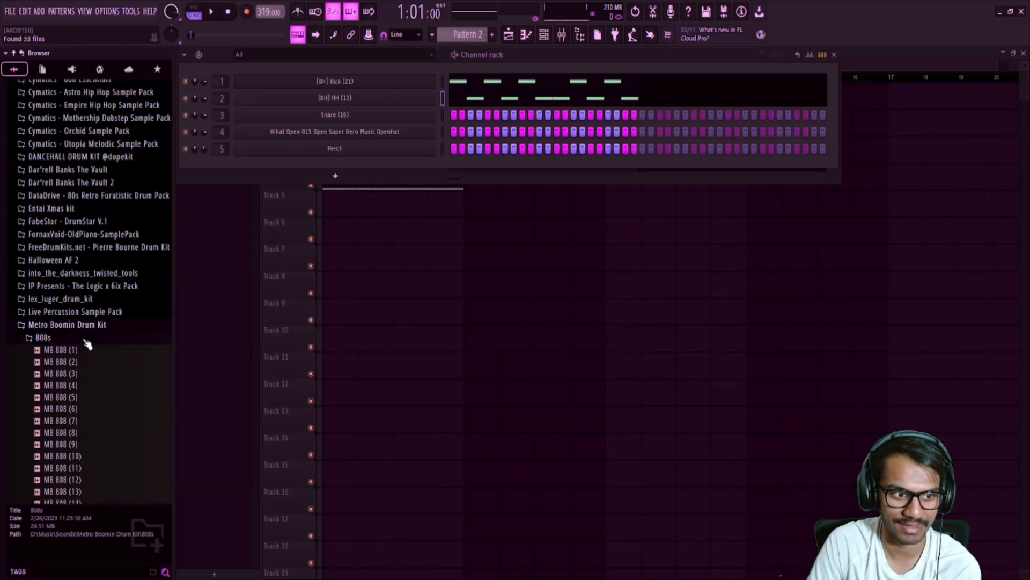
Audition samples MB 808 (4) through MB 808 (9), and collapse the Metro Boomin Drum Kit
click(82, 399)
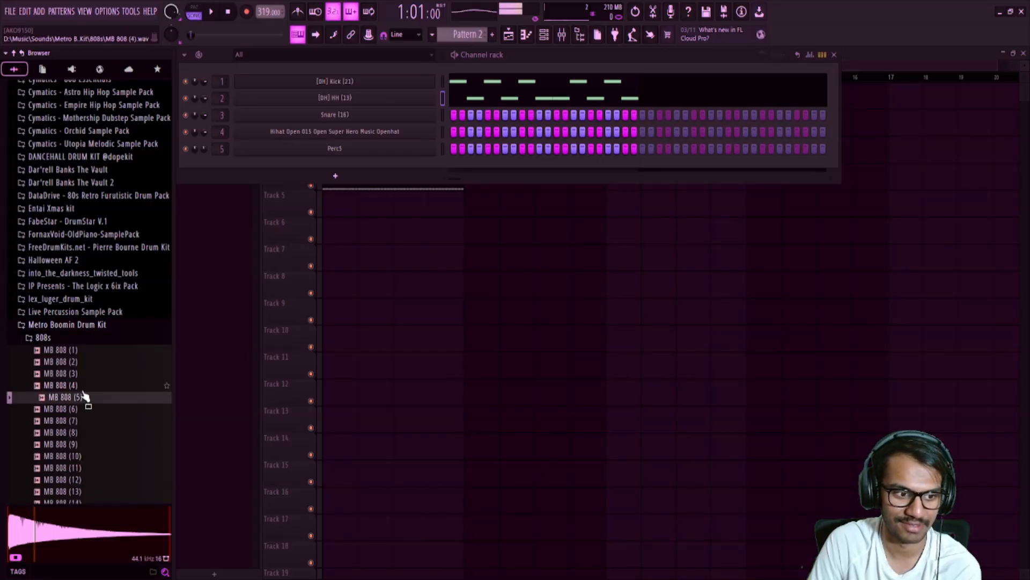
click(82, 390)
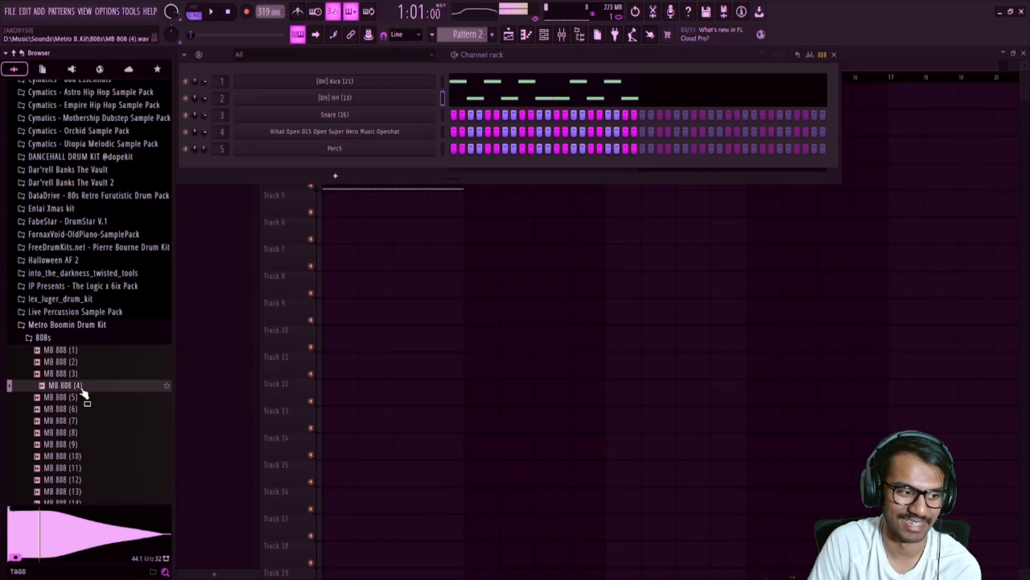
click(81, 400)
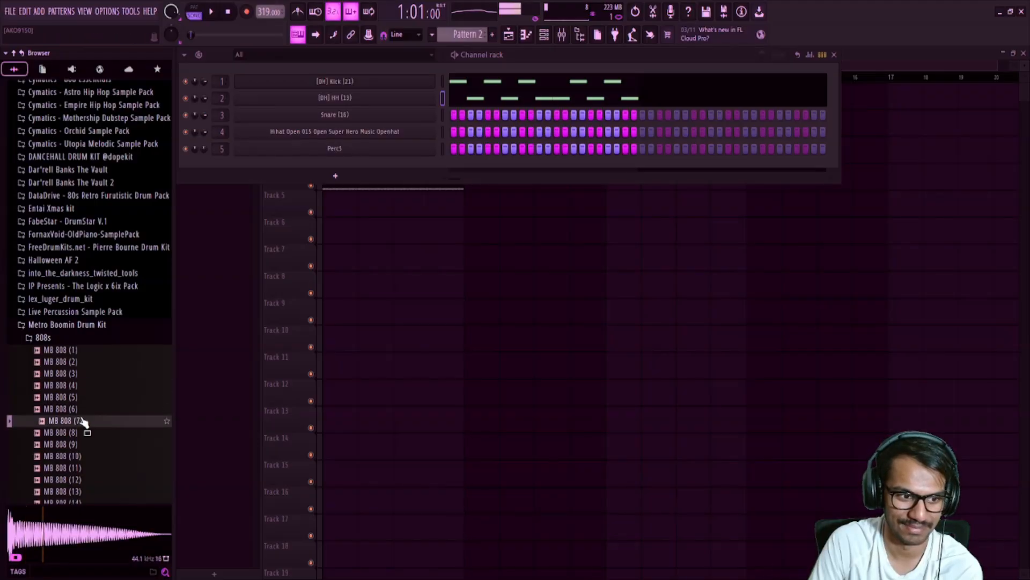
click(81, 413)
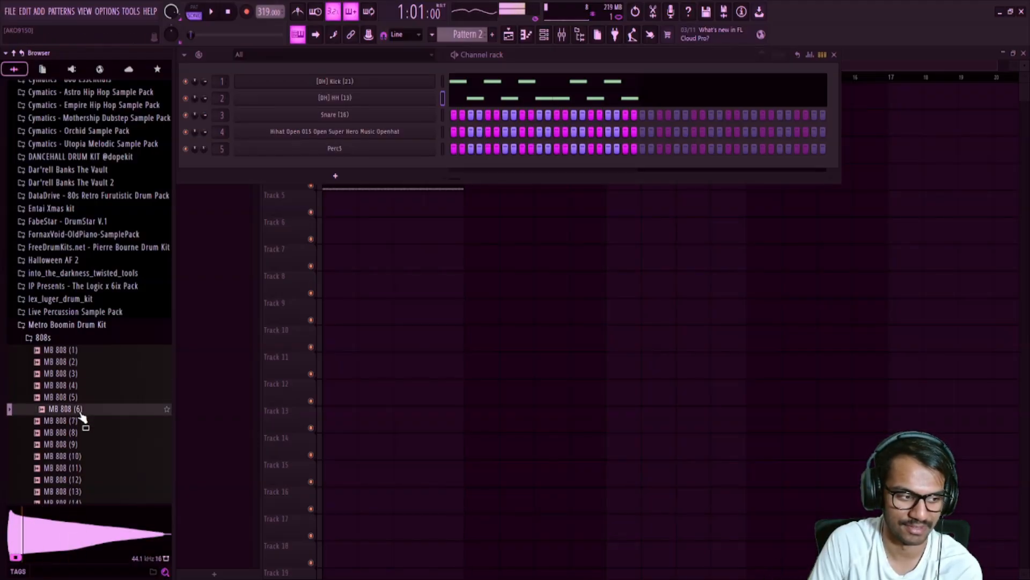
click(81, 434)
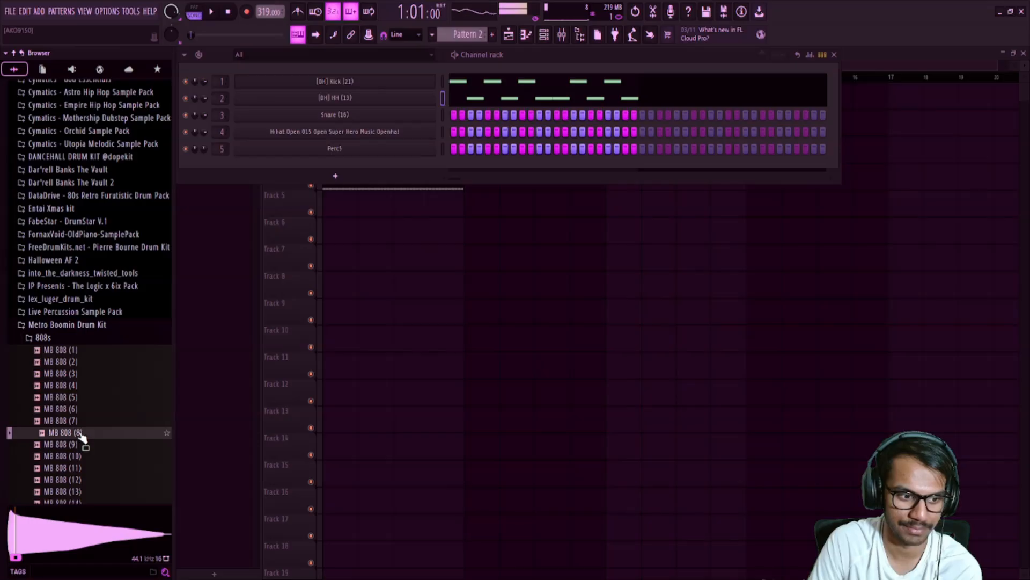
click(81, 446)
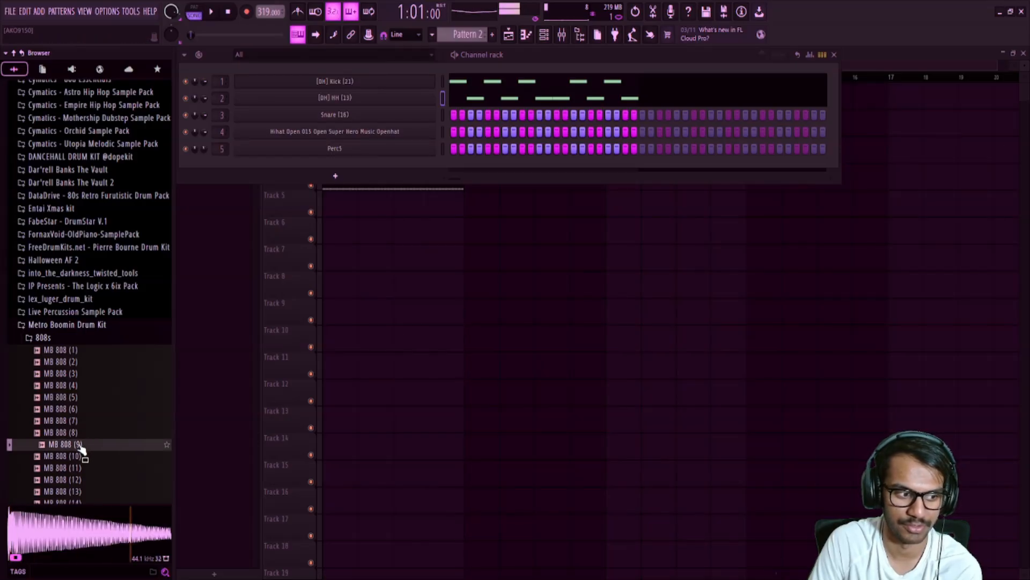
click(85, 329)
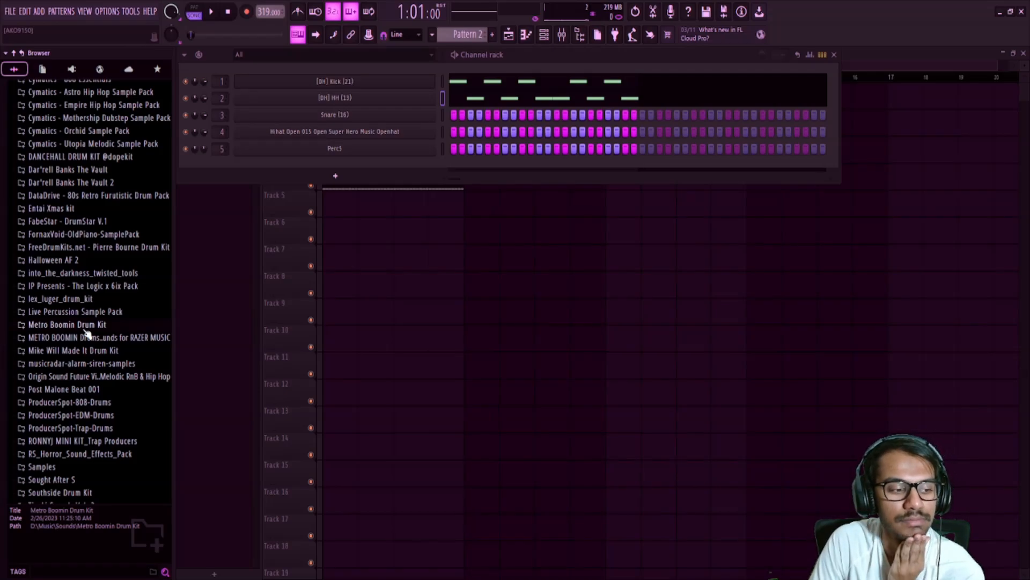
Open the 808 folder of FabeStar - DrumStar V.1 and audition 808Star (1) and 808Star (4) through (7)
scroll(86, 333, up, 6)
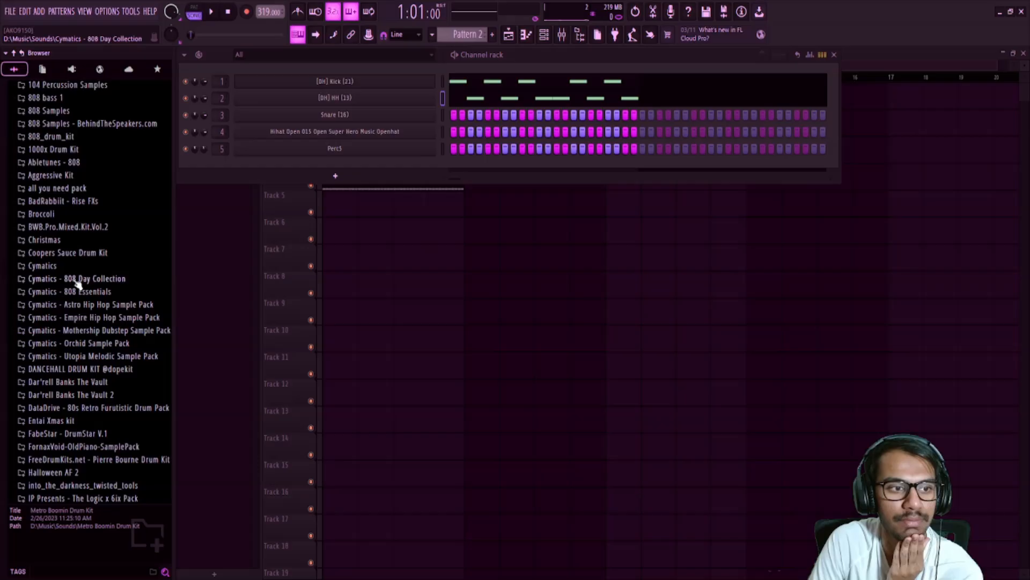
click(74, 433)
click(71, 446)
click(75, 459)
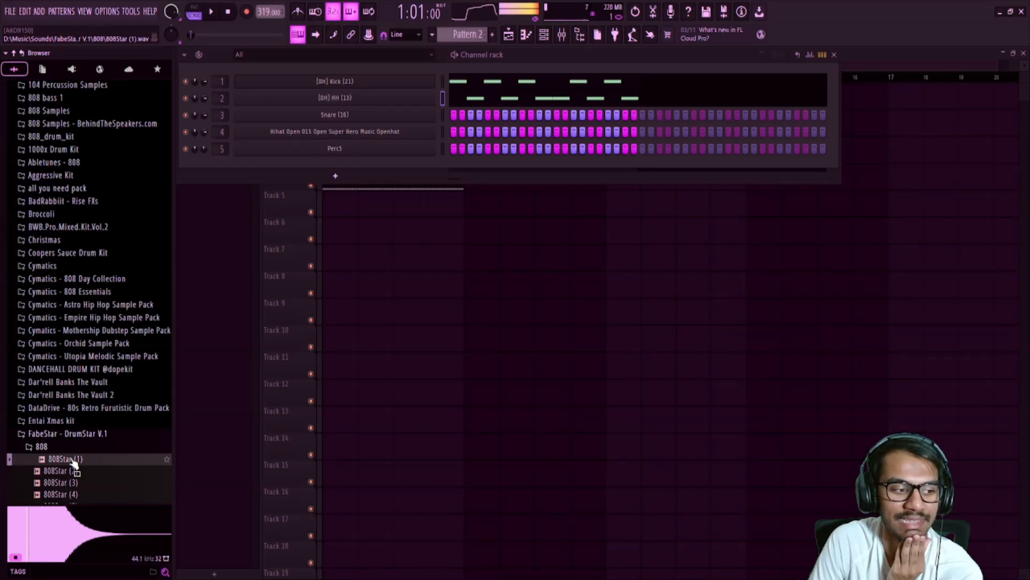
scroll(76, 461, down, 3)
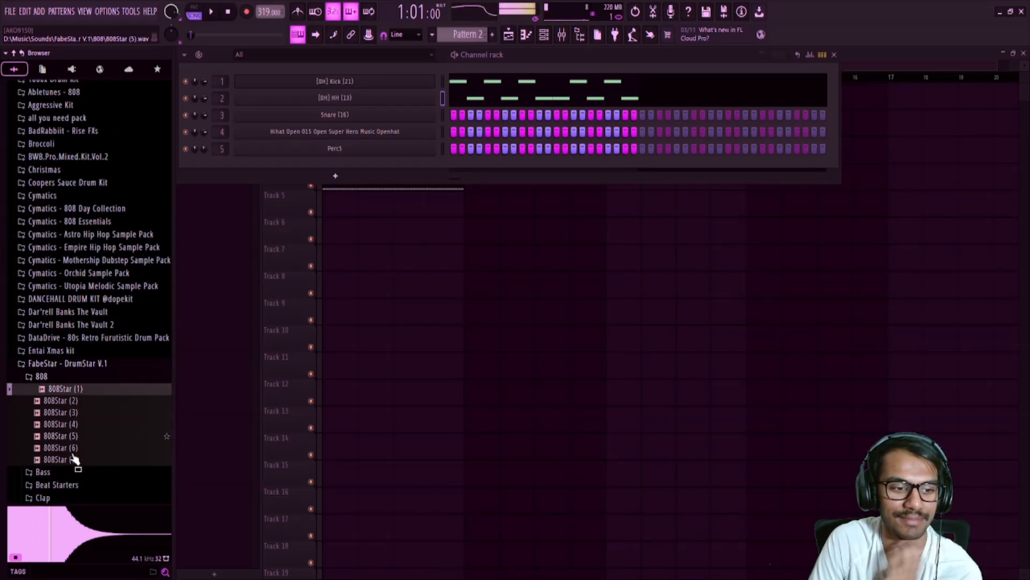
click(74, 425)
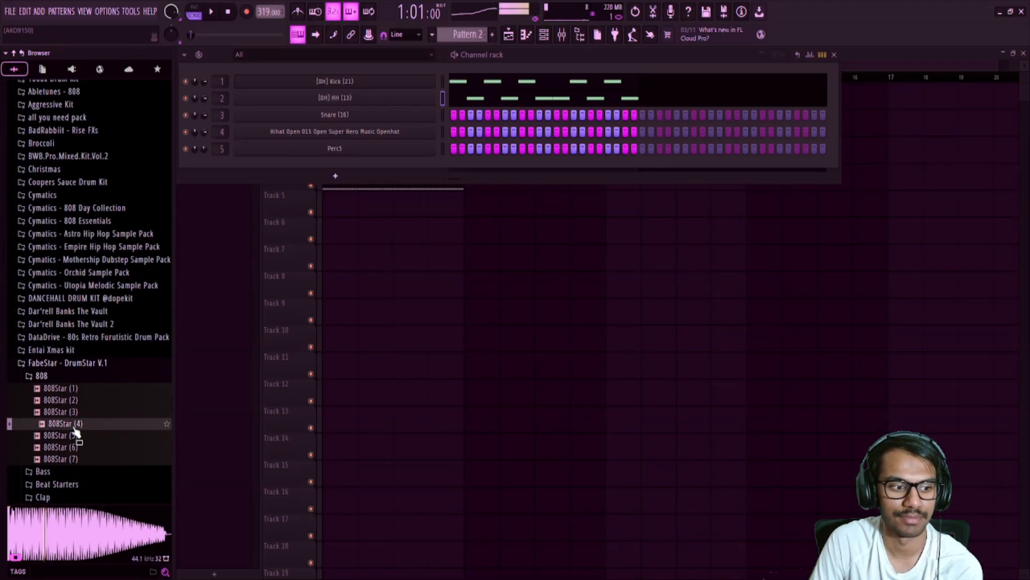
click(75, 436)
click(76, 447)
click(79, 459)
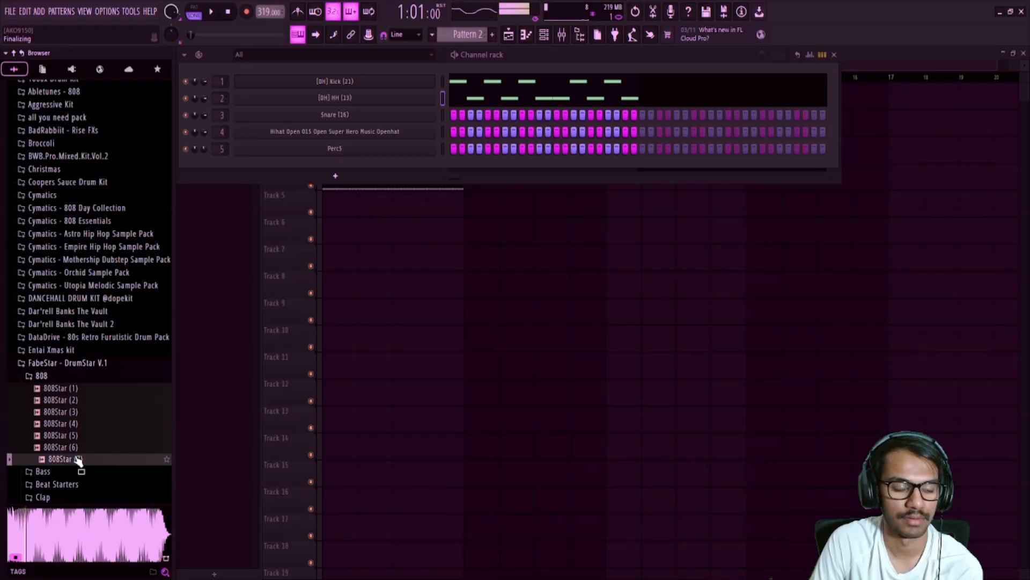
Compare 808Star (1), (2), (3) and (7) by auditioning them repeatedly
click(76, 401)
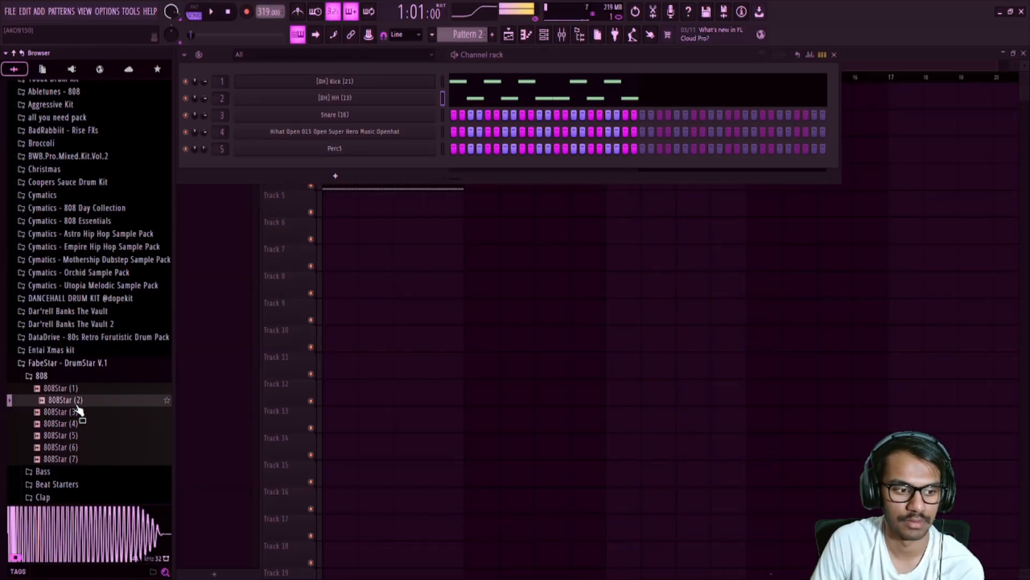
click(79, 414)
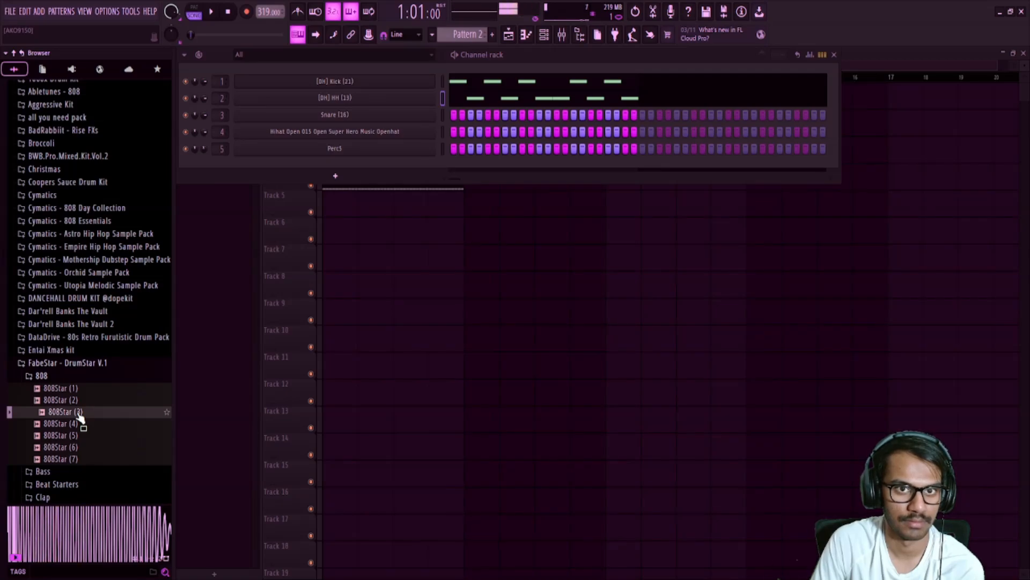
click(78, 394)
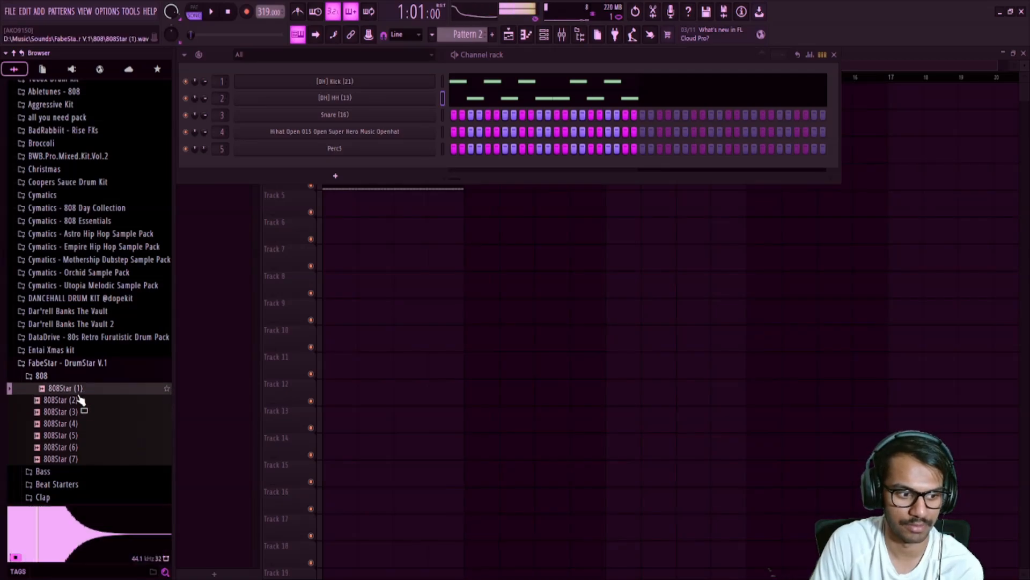
click(81, 459)
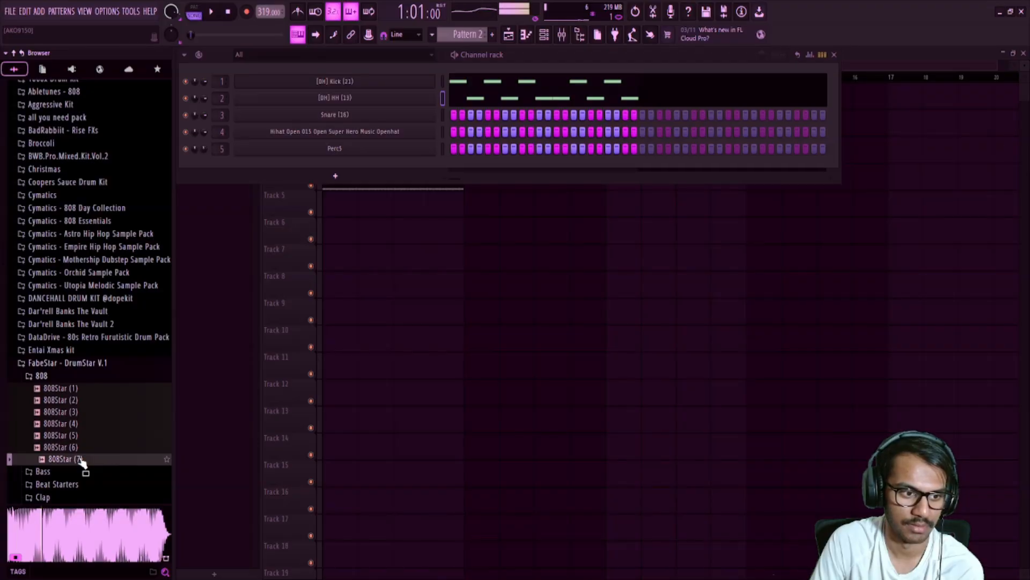
click(75, 389)
click(76, 401)
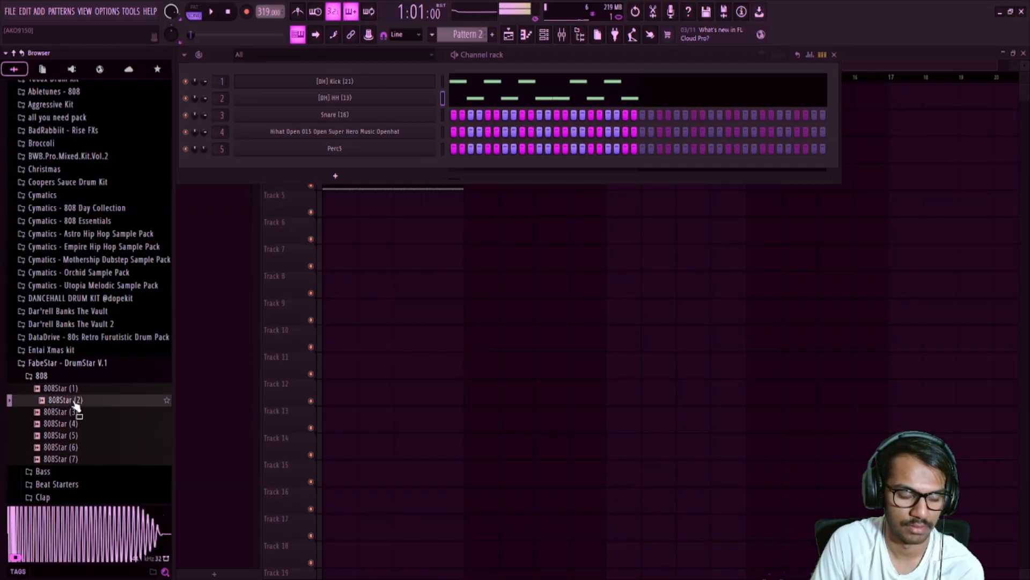
click(77, 411)
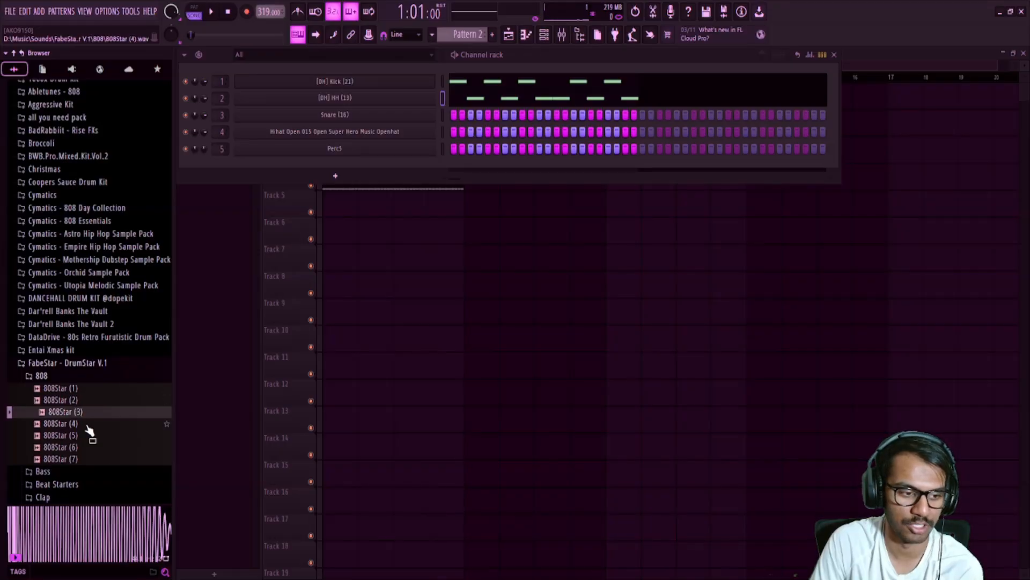
click(81, 459)
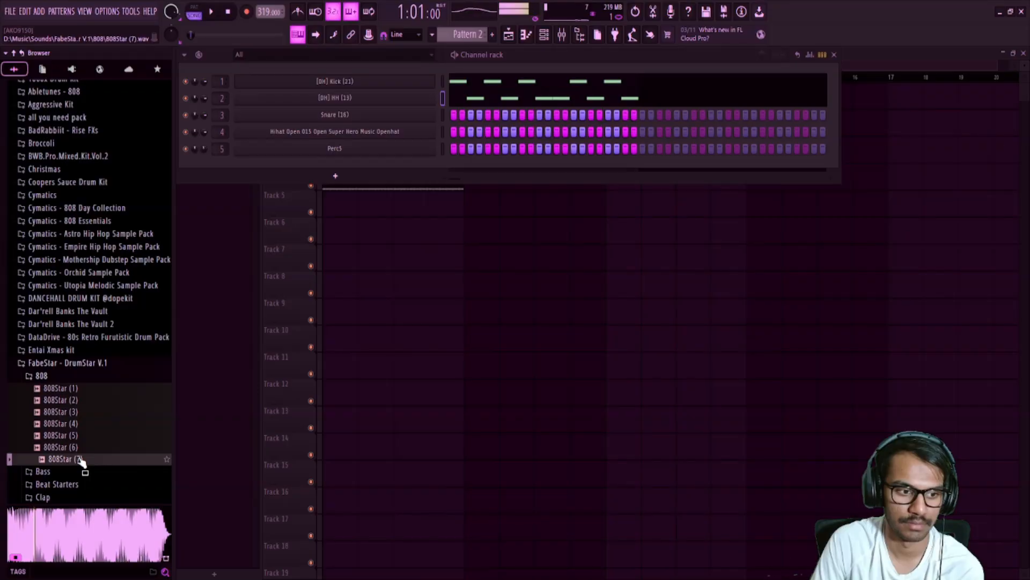
click(76, 392)
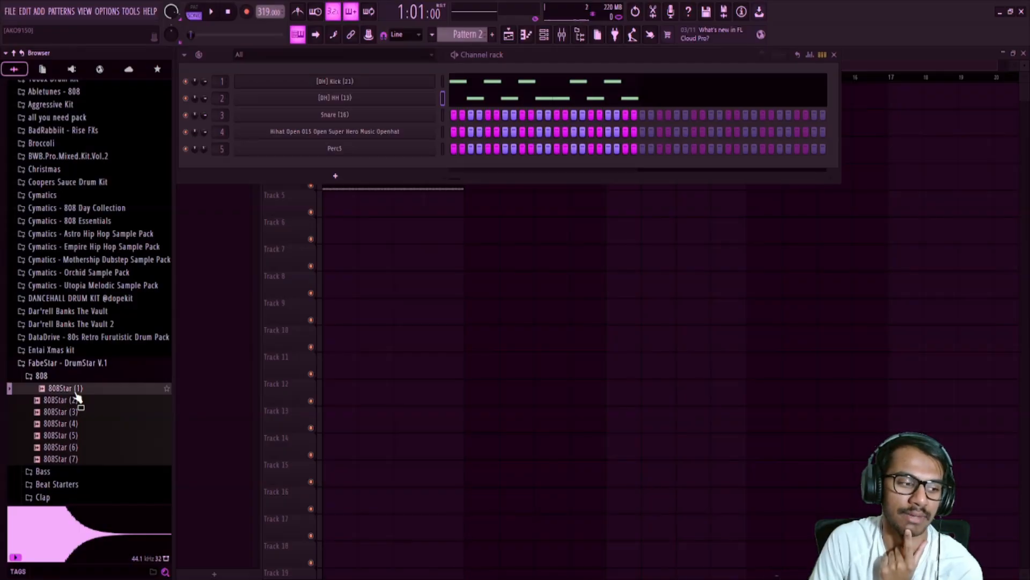
Add 808Star (1) as a new channel on mixer track 6, normalize the sample and preview it
drag(76, 396, 343, 159)
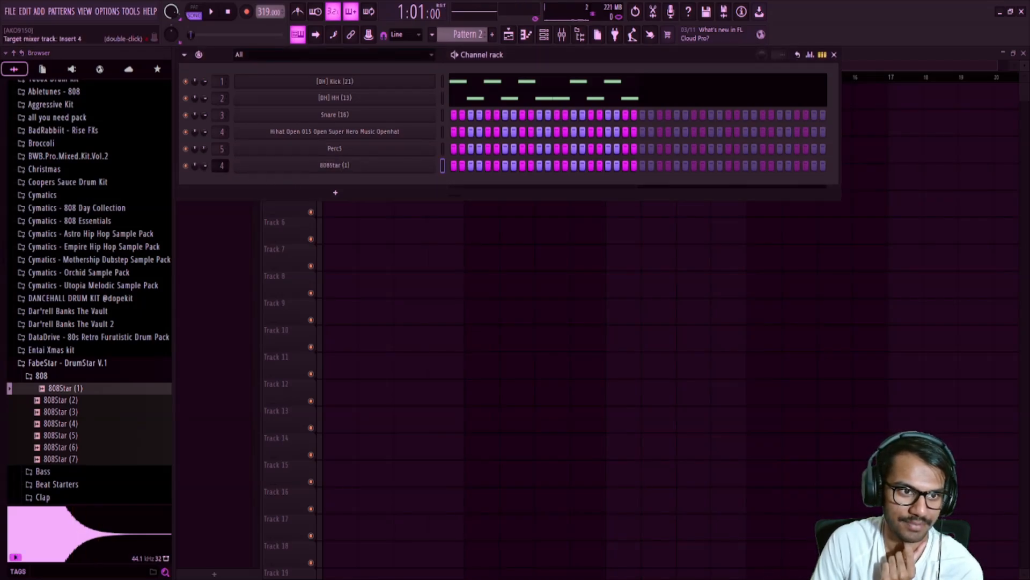
click(294, 167)
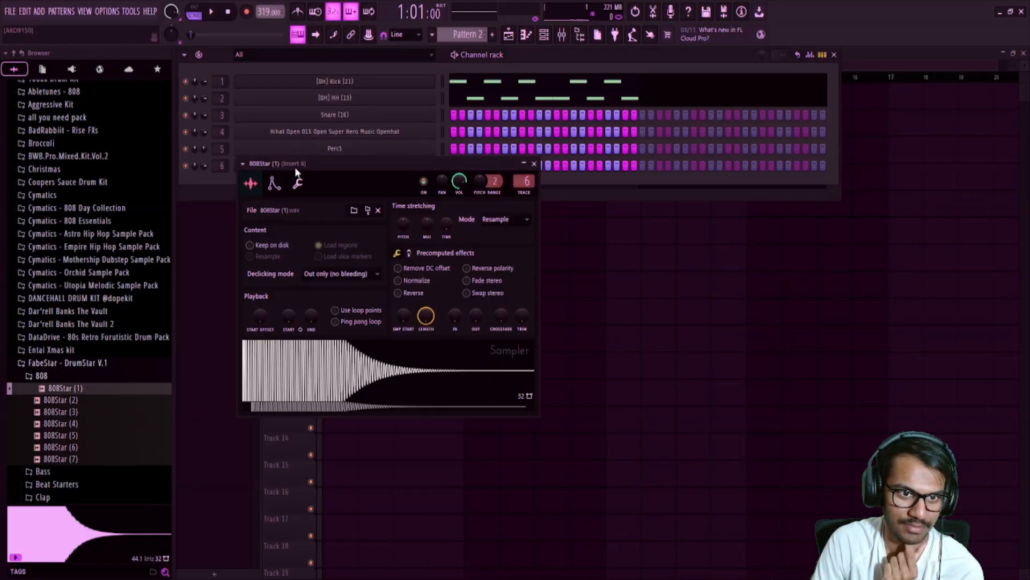
click(412, 281)
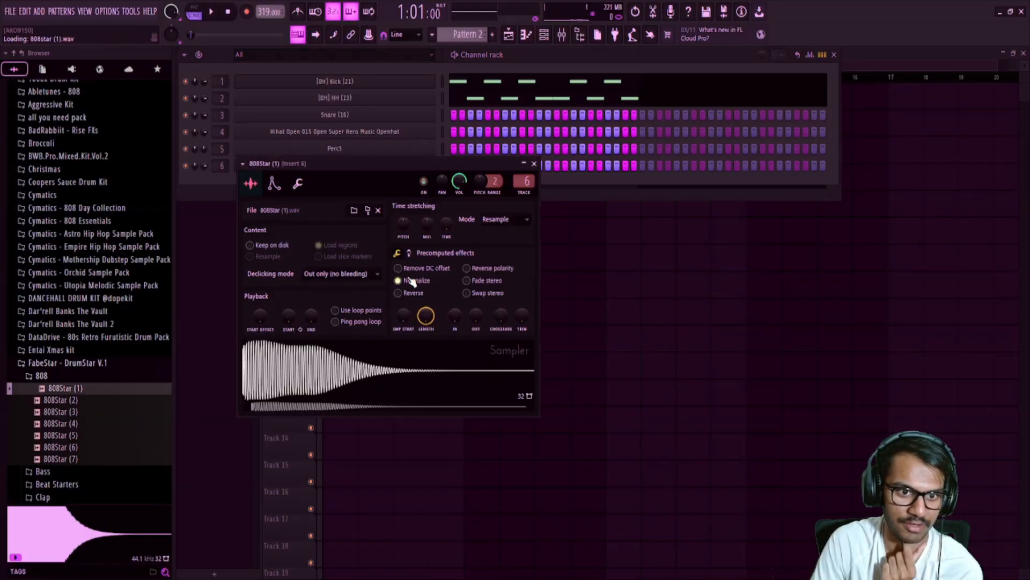
click(346, 398)
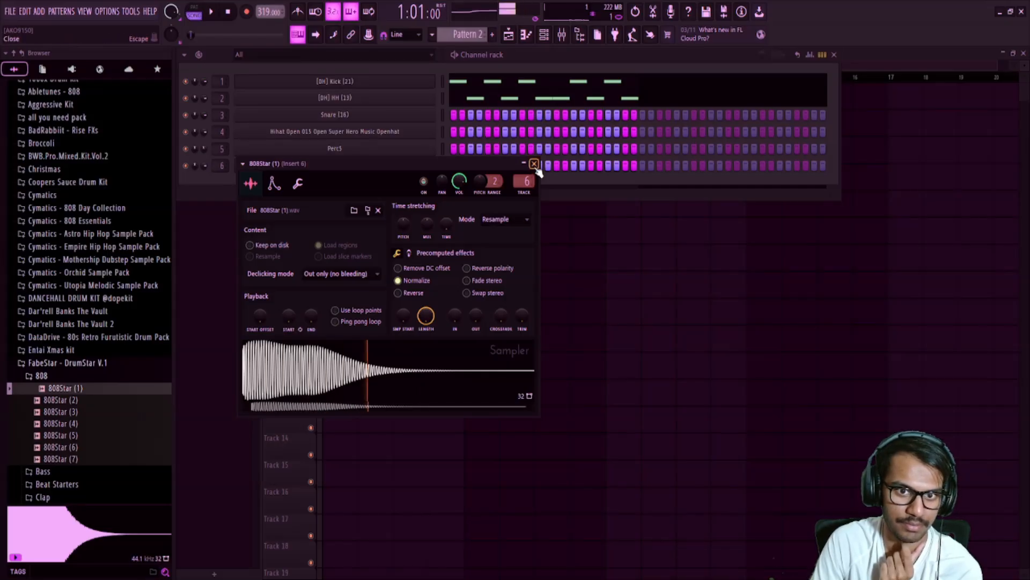
click(534, 163)
Place the new Pattern 6 on Track 5 at bars 1 and 4, and bring up its channel rack
click(834, 54)
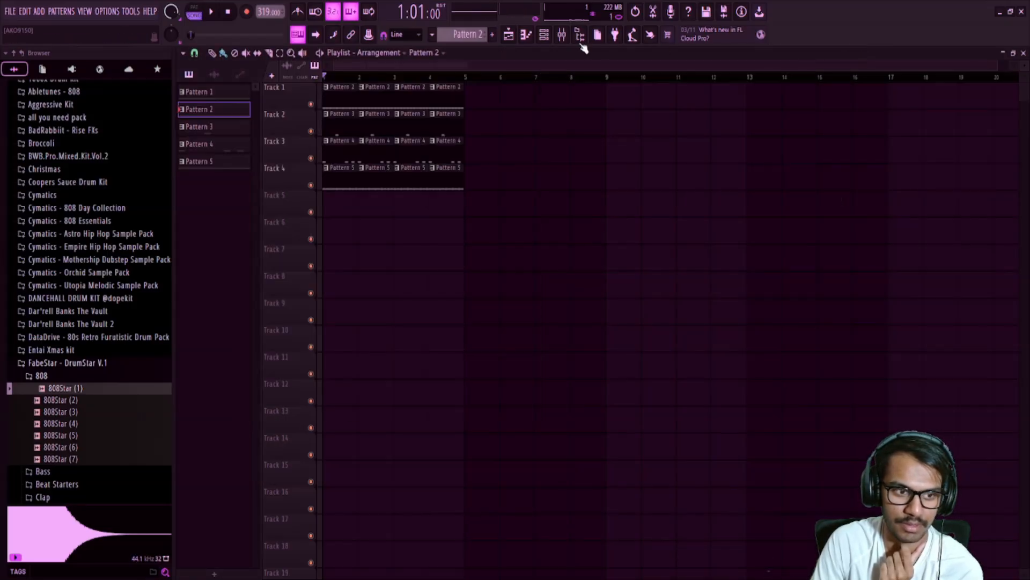
scroll(466, 34, down, 1)
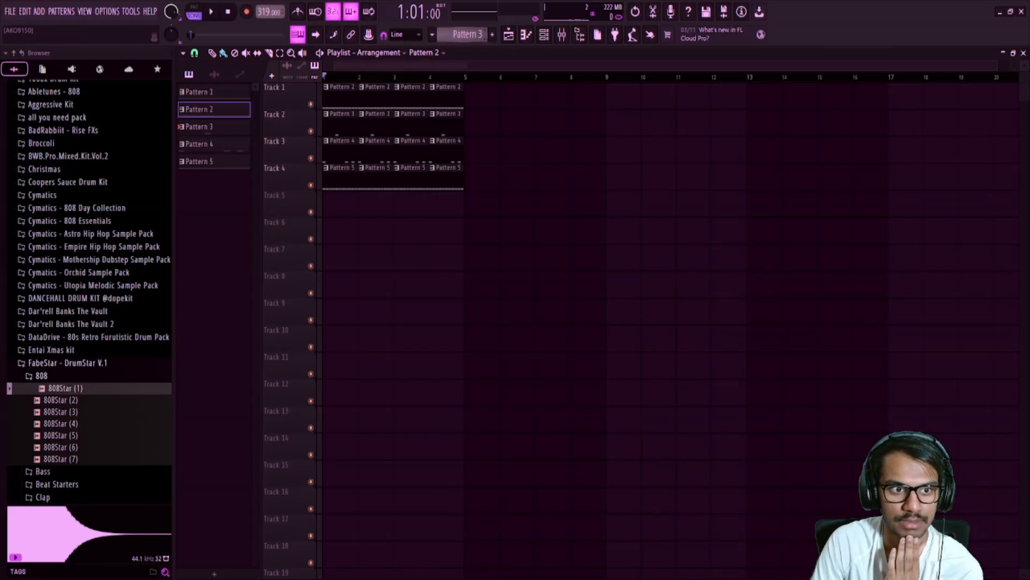
scroll(466, 34, down, 1)
click(340, 206)
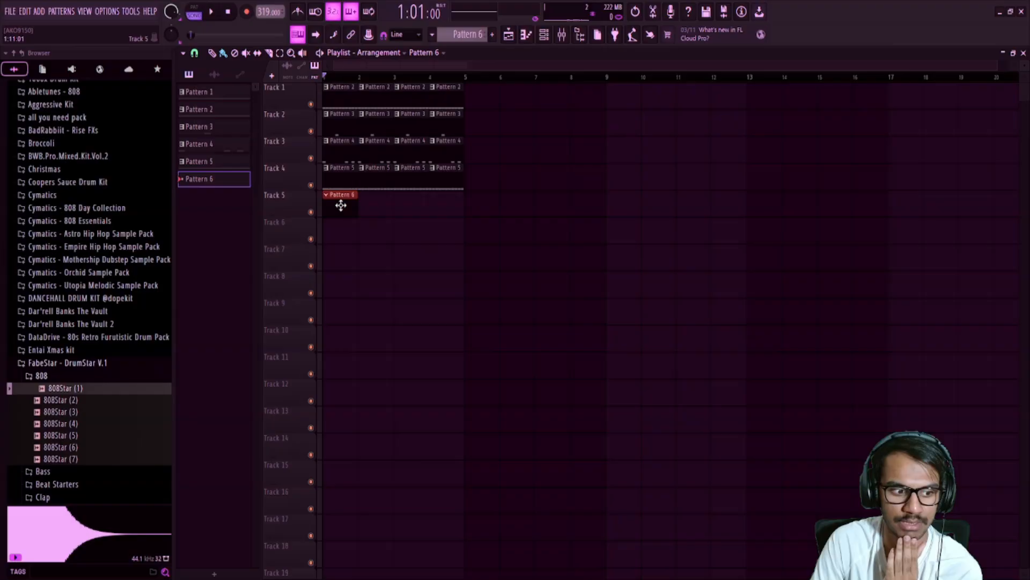
click(444, 208)
key(F6)
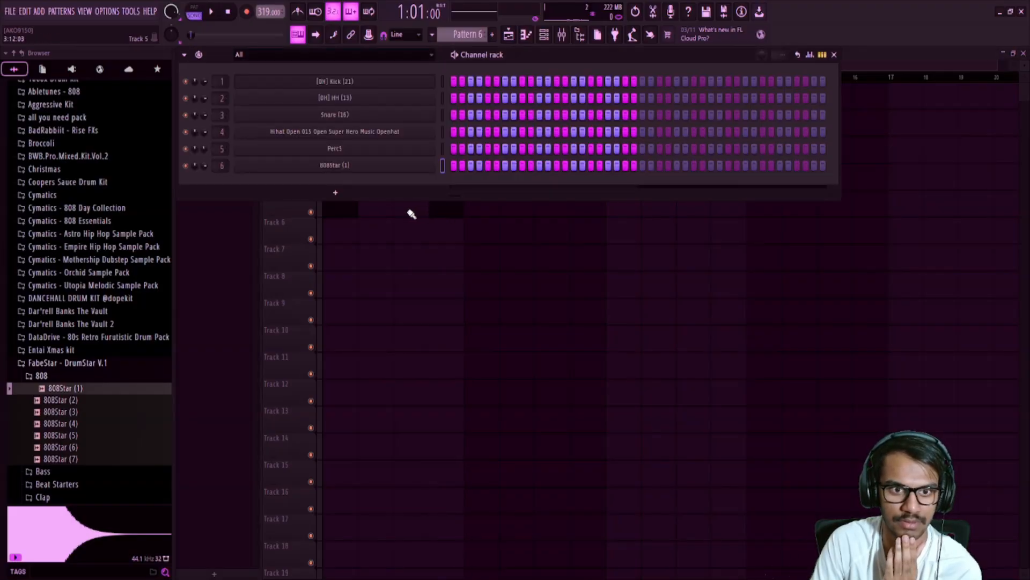
Move the second Pattern 6 clip on Track 5 to bar 3 and open the piano roll of 808Star (1)
key(F6)
drag(444, 211, 409, 211)
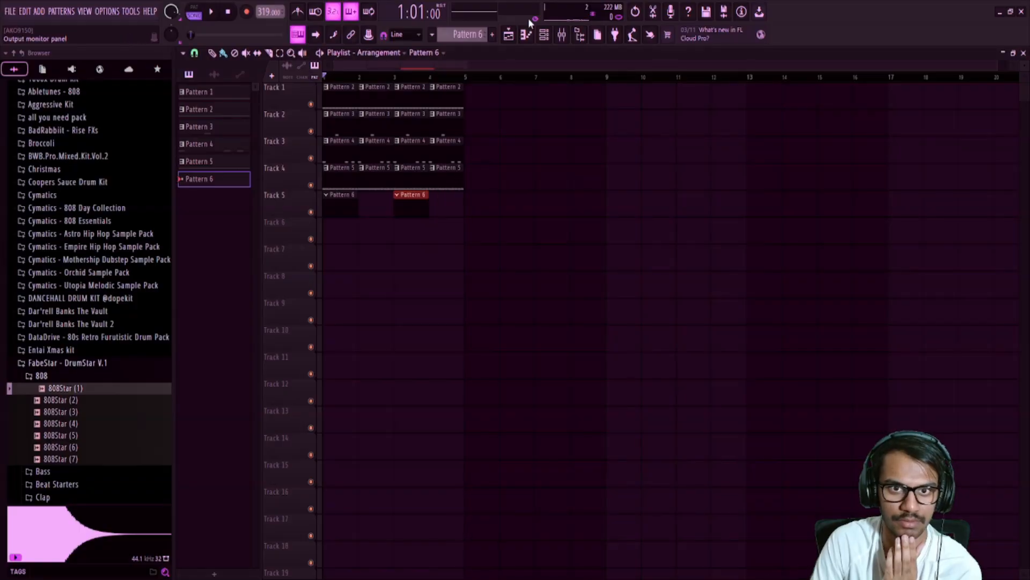
click(534, 38)
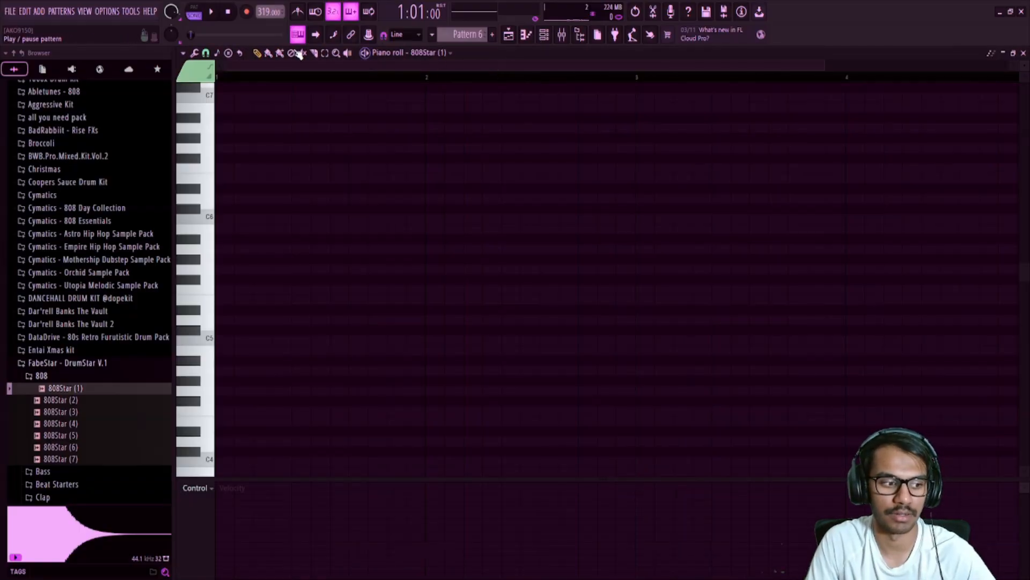
Add two-step B5, A5 and C6 notes for 808Star (1), with B5 at the start of bar 1, and preview the pattern
click(222, 229)
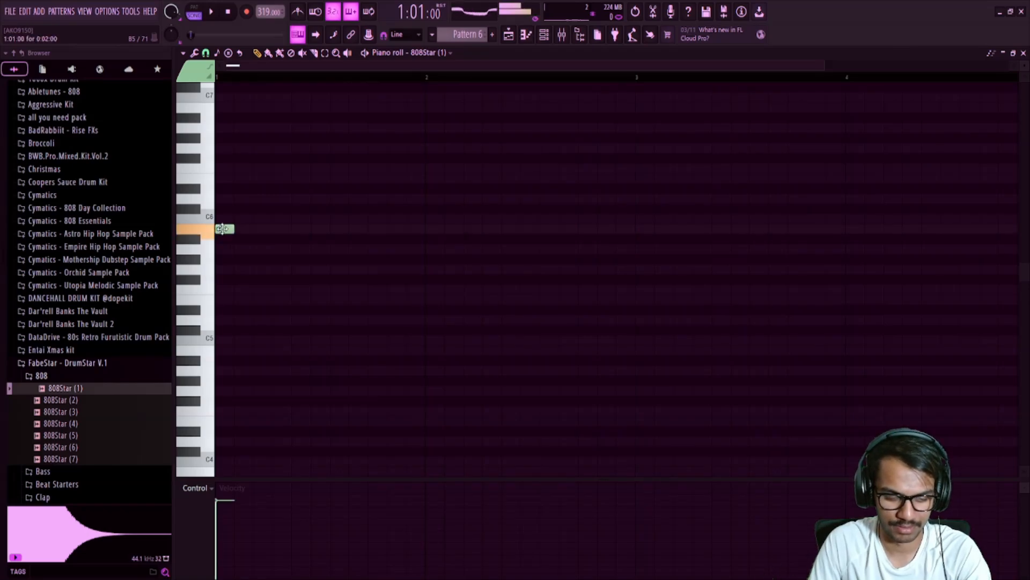
key(space)
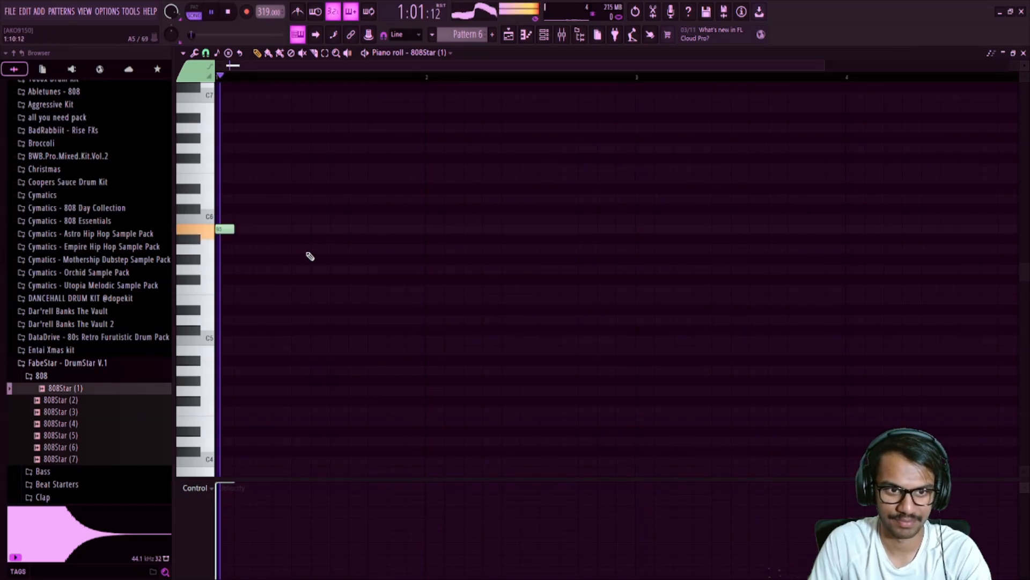
key(space)
click(377, 249)
click(416, 218)
key(space)
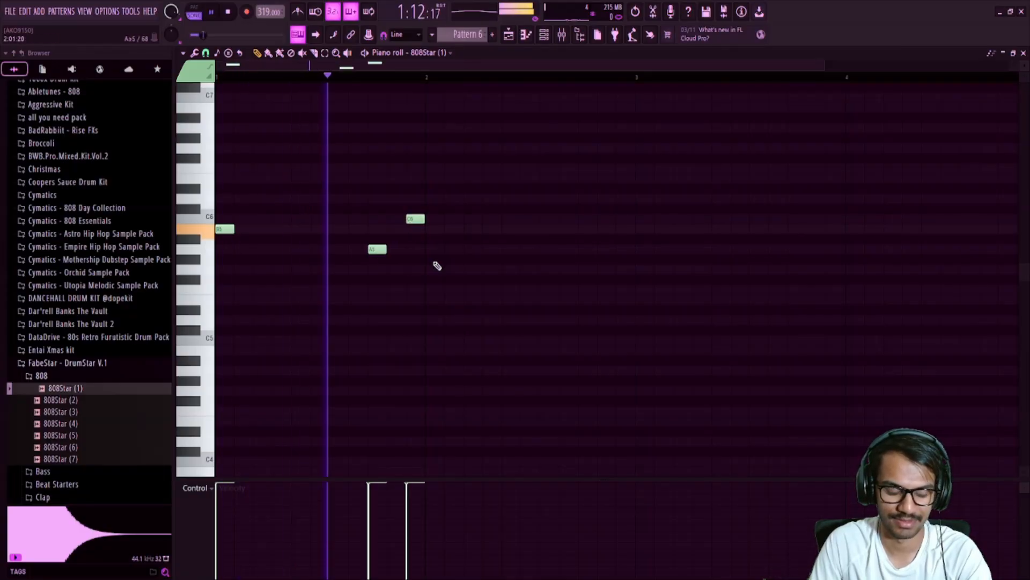
key(space)
Shift the A5 note to 1:15 and the C6 note two steps earlier, and bring up the channel rack
drag(379, 250, 361, 248)
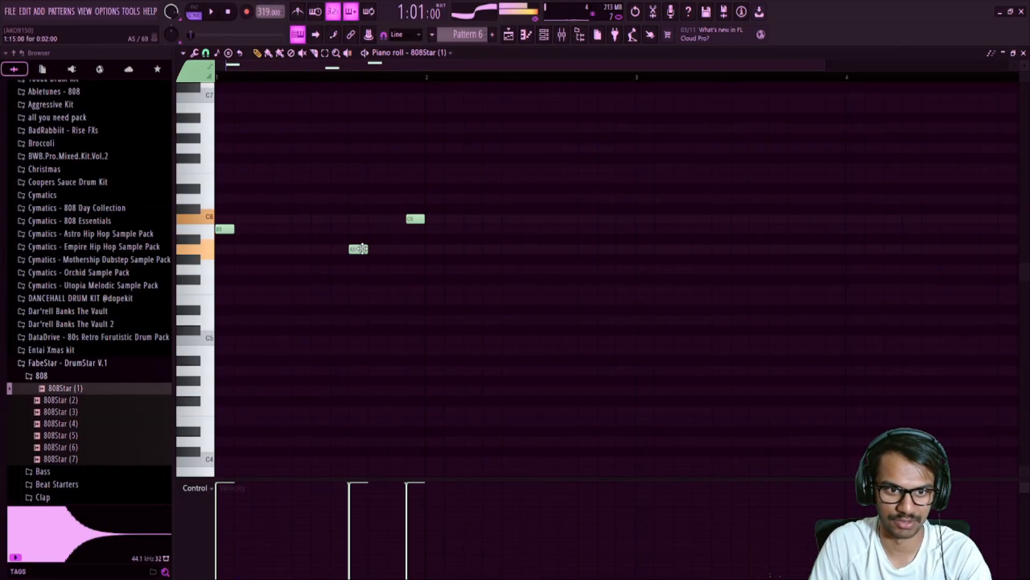
drag(416, 218, 396, 219)
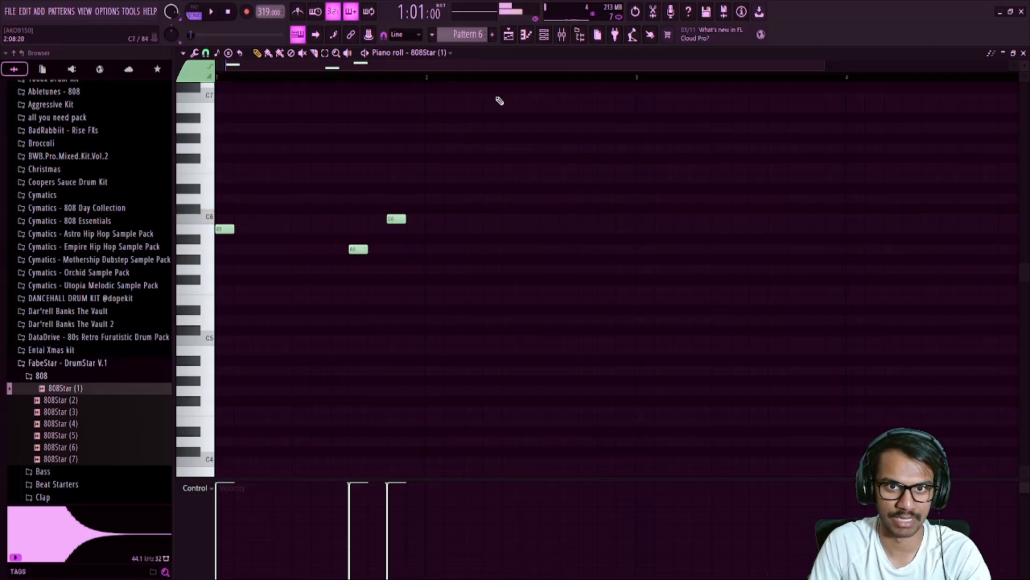
click(544, 34)
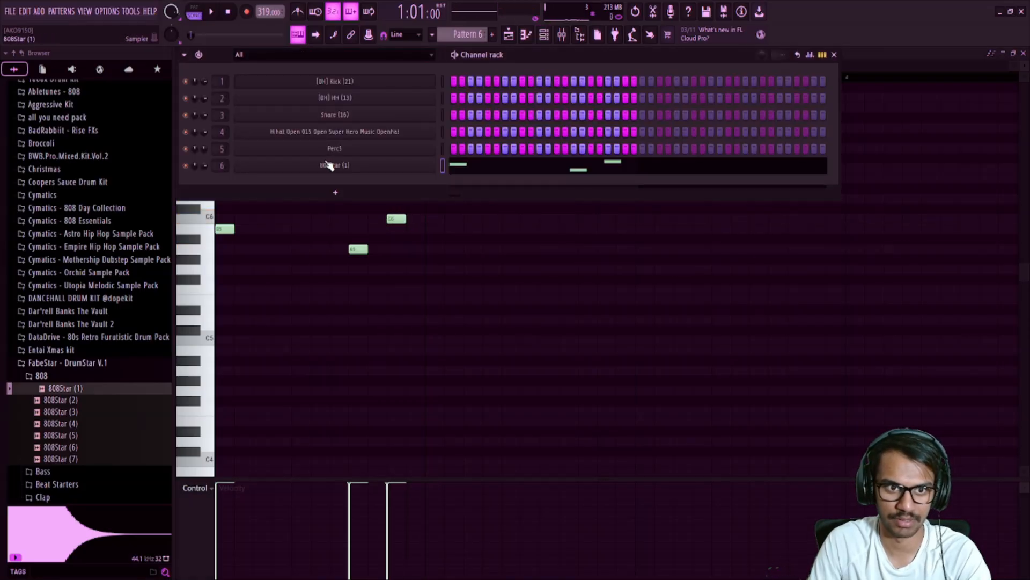
Enable Cut self for the 808Star (1) channel and play back its pattern in the piano roll
click(329, 166)
click(298, 183)
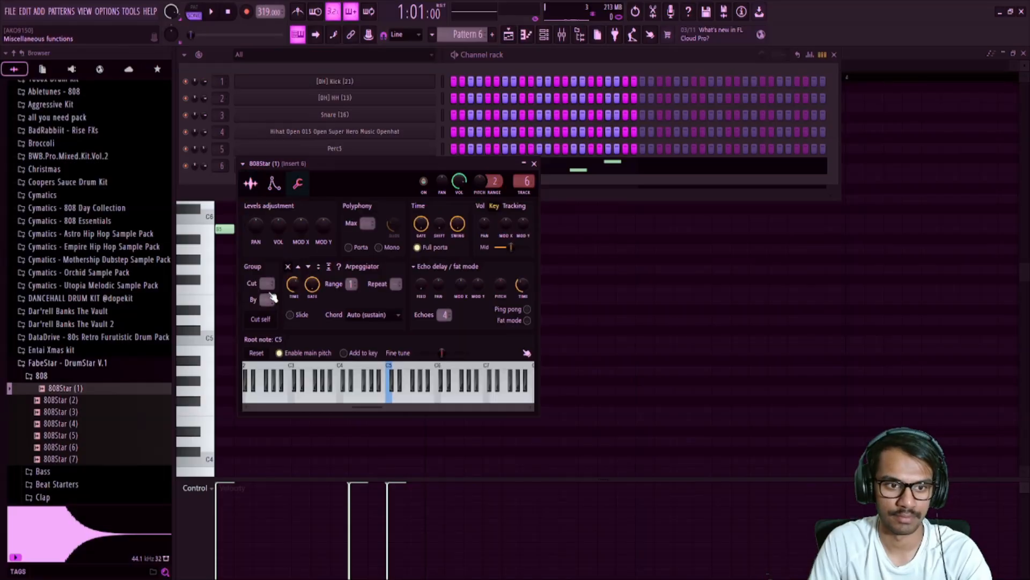
click(261, 322)
click(854, 57)
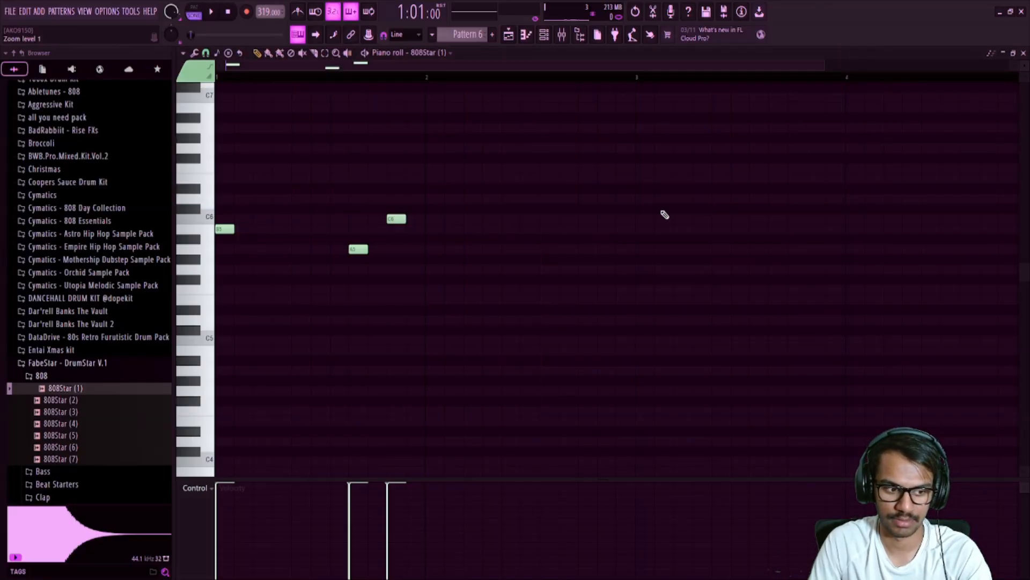
key(space)
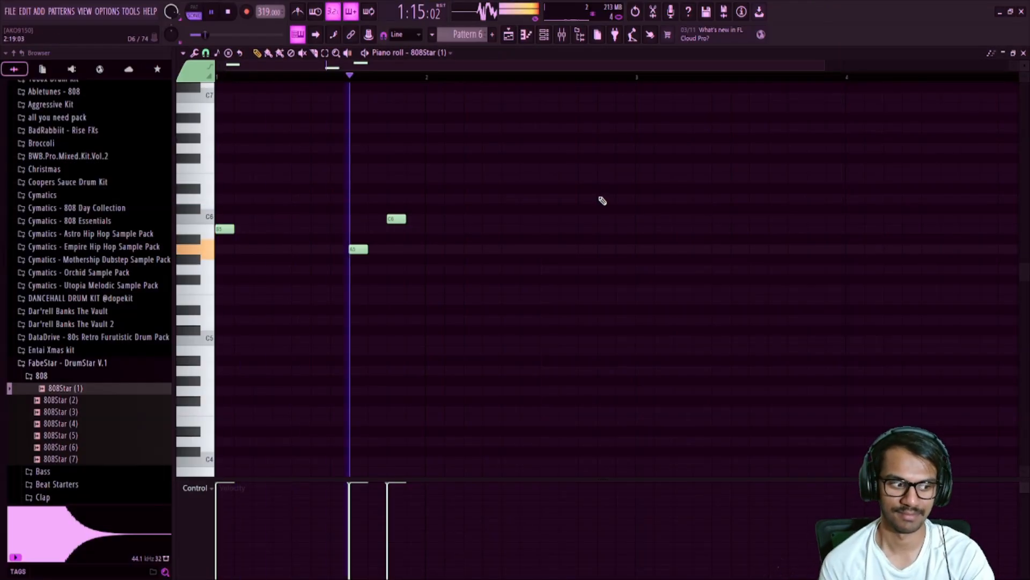
key(space)
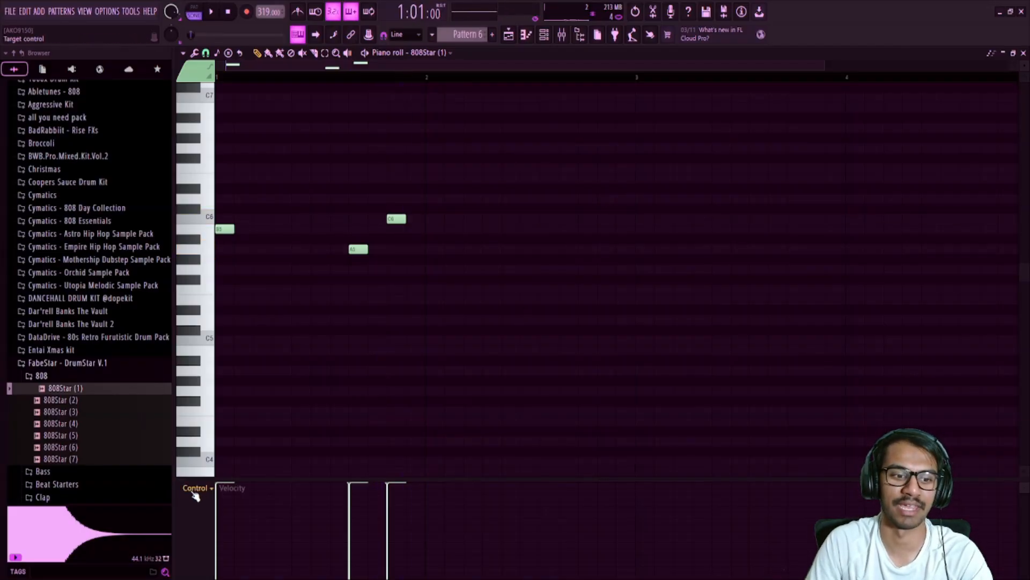
Centre the panning of all three 808 notes in the control lane, and play the pattern to check it
scroll(215, 507, up, 1)
key(ctrl+a)
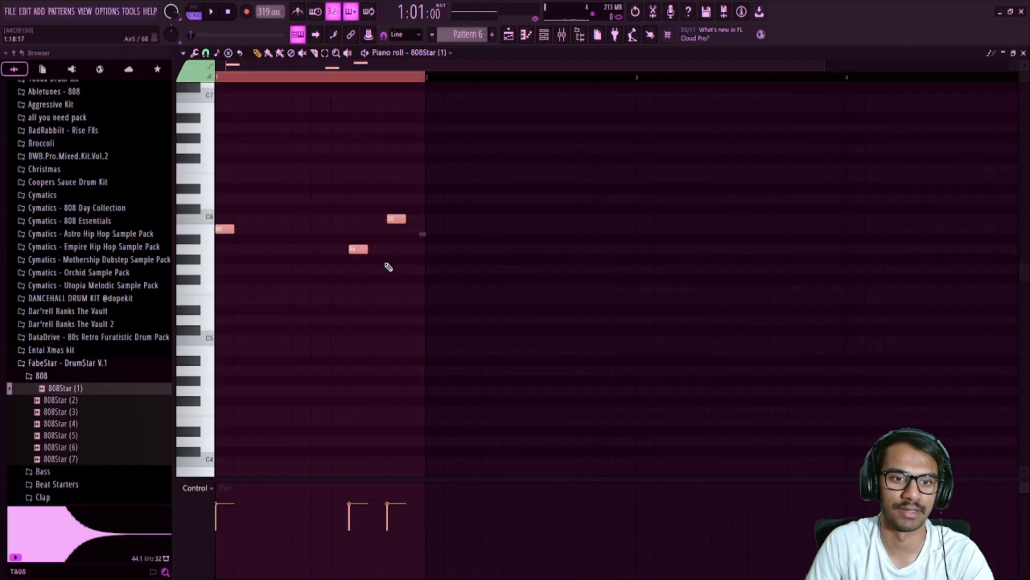
scroll(395, 223, down, 4)
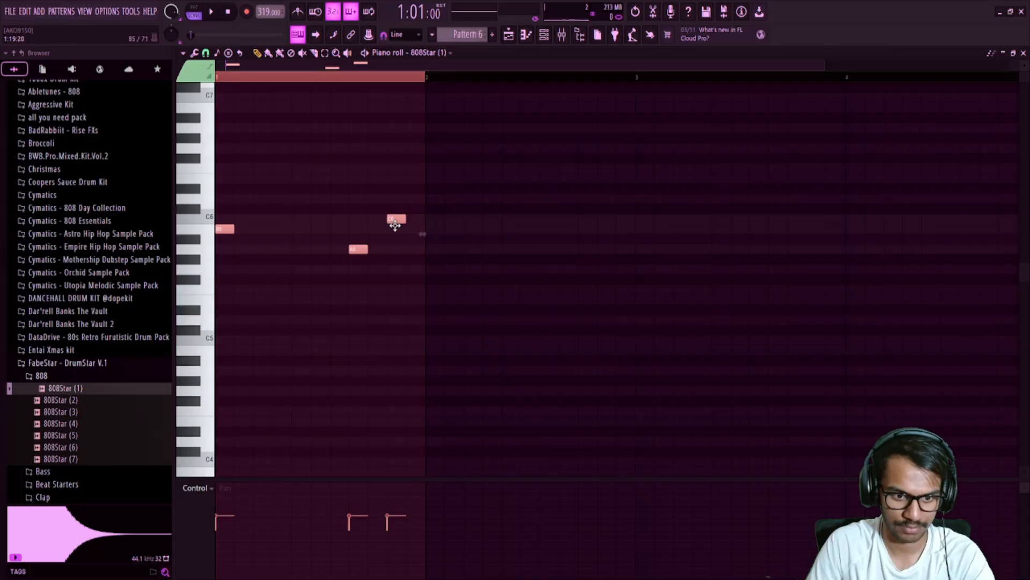
scroll(395, 222, down, 3)
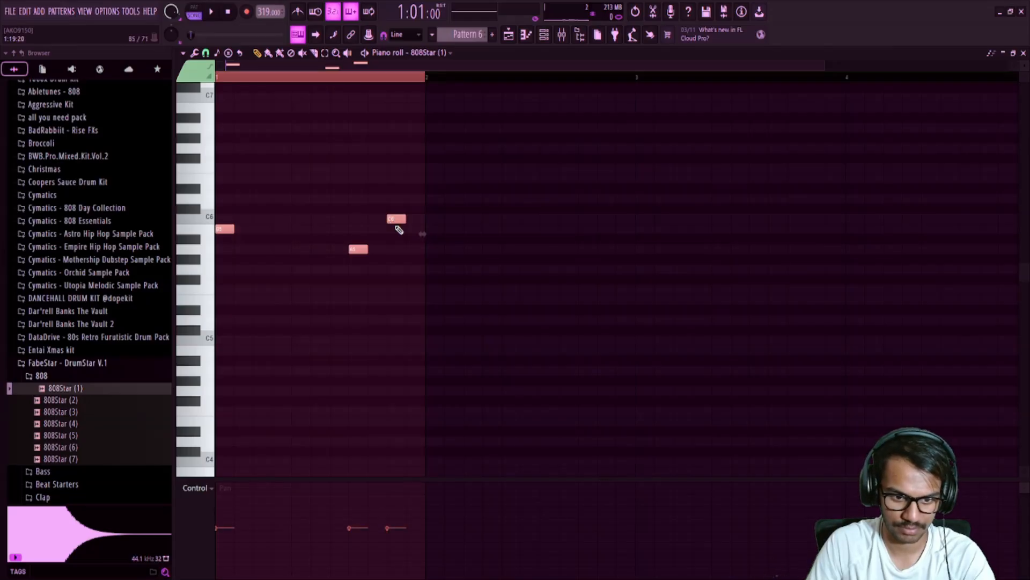
scroll(396, 222, down, 1)
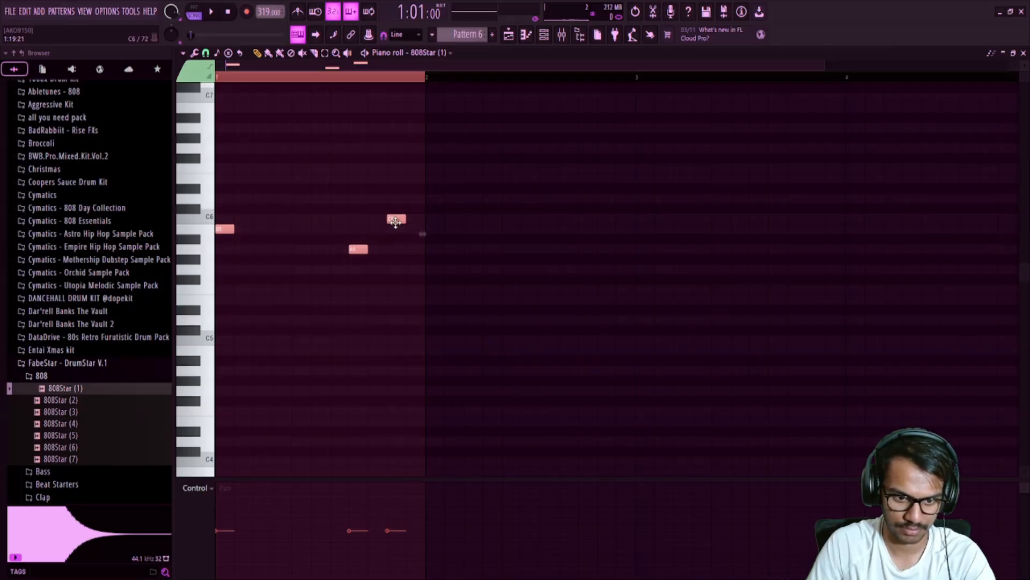
key(space)
ctrl+click(486, 325)
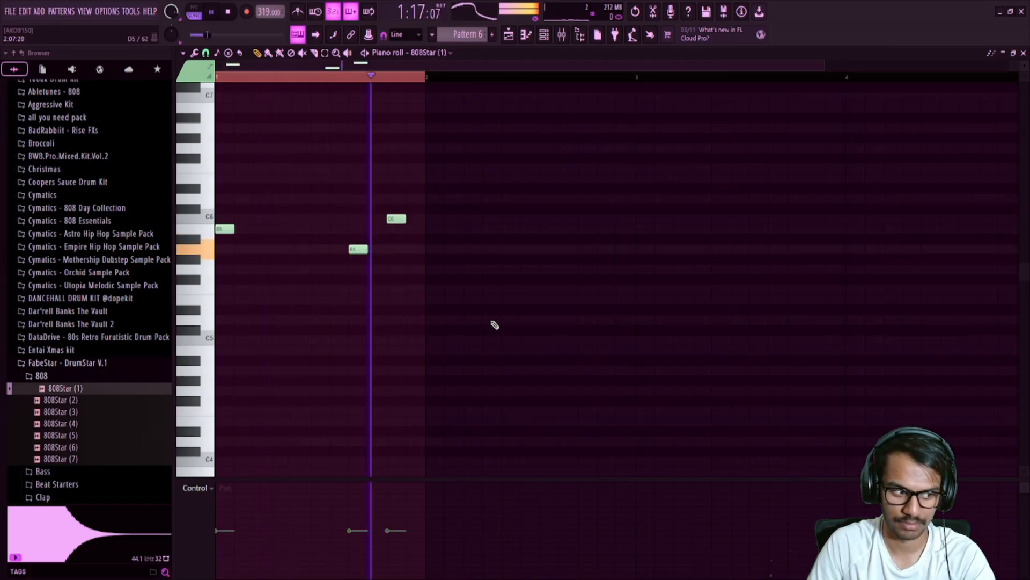
key(space)
Duplicate the three 808 notes into bar 2, and lower the copied C6 note to E5
key(ctrl+a)
drag(223, 229, 447, 232)
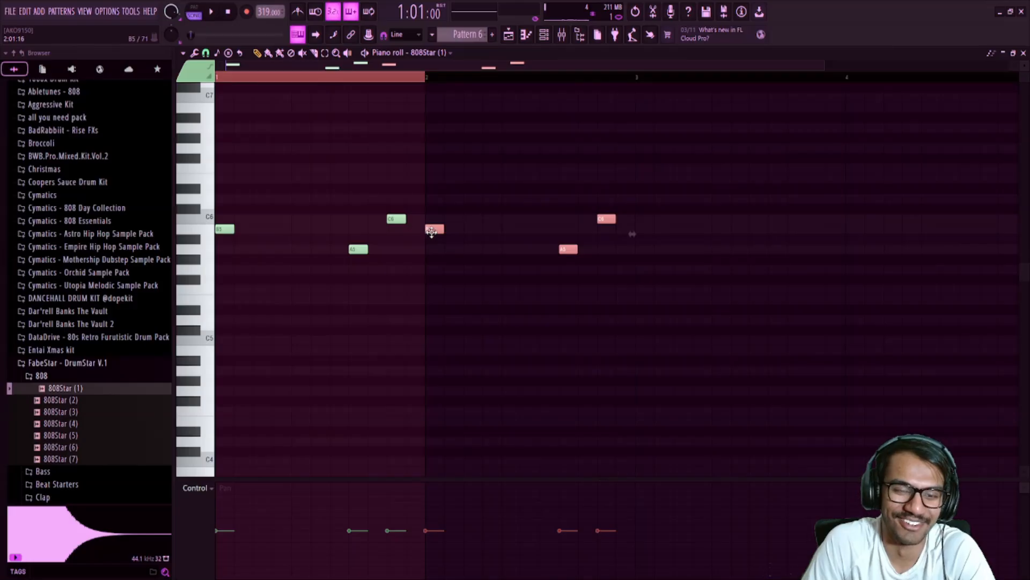
key(ctrl+a)
click(605, 248)
right_click(606, 249)
drag(608, 218, 612, 299)
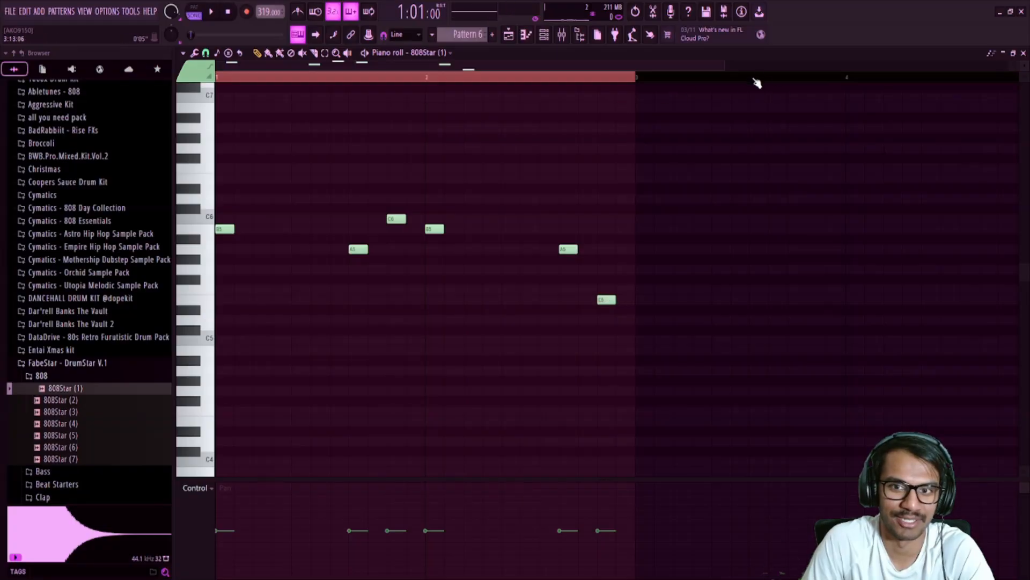
Duplicate the two-bar 808 phrase into bars 3 and 4
drag(726, 65, 1006, 65)
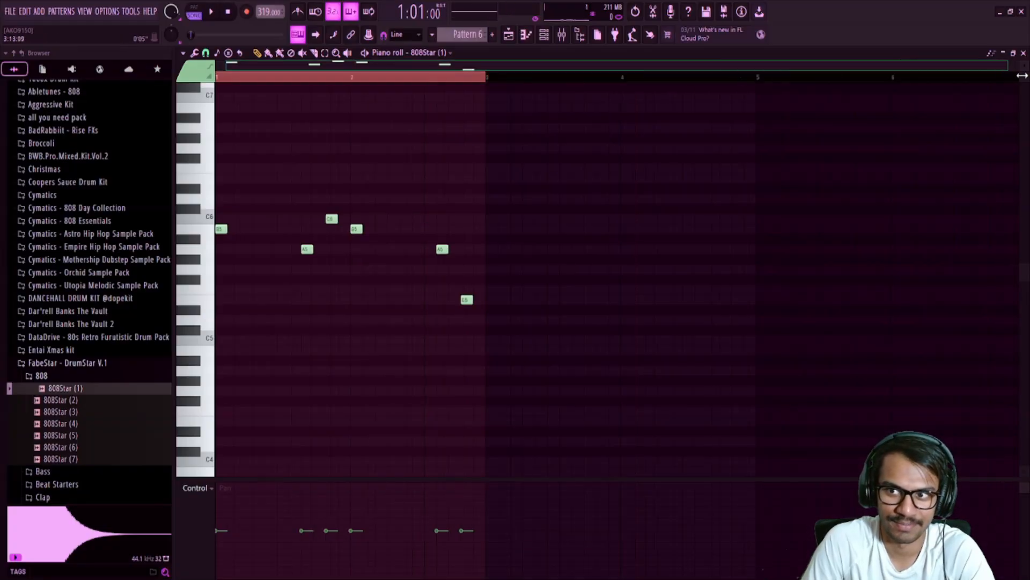
key(ctrl+a)
drag(221, 229, 480, 228)
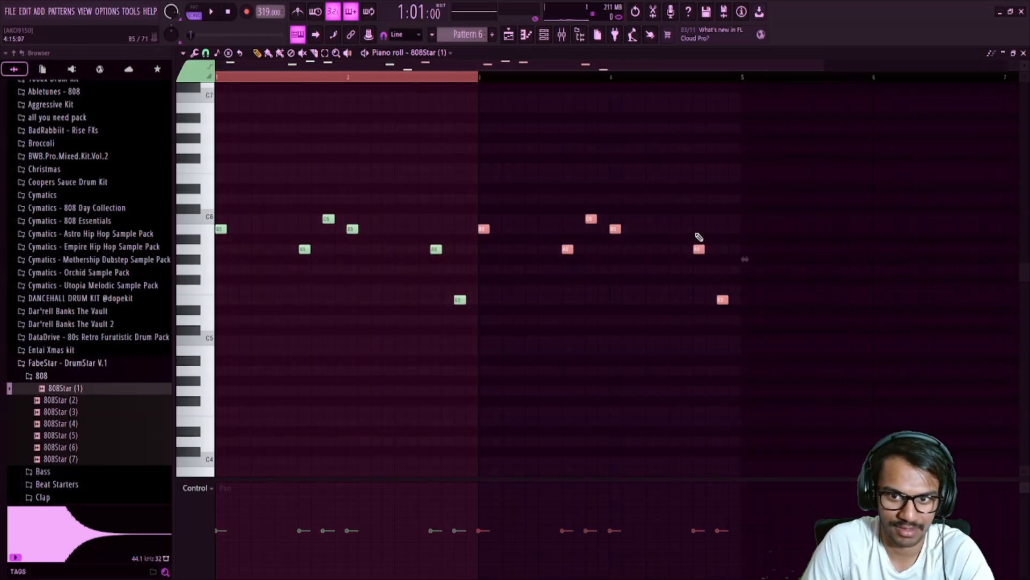
Replace the last A5 and E5 notes in bar 4 with two B5 notes at the same positions
click(698, 229)
click(735, 229)
right_click(699, 249)
right_click(723, 300)
click(721, 230)
right_click(734, 230)
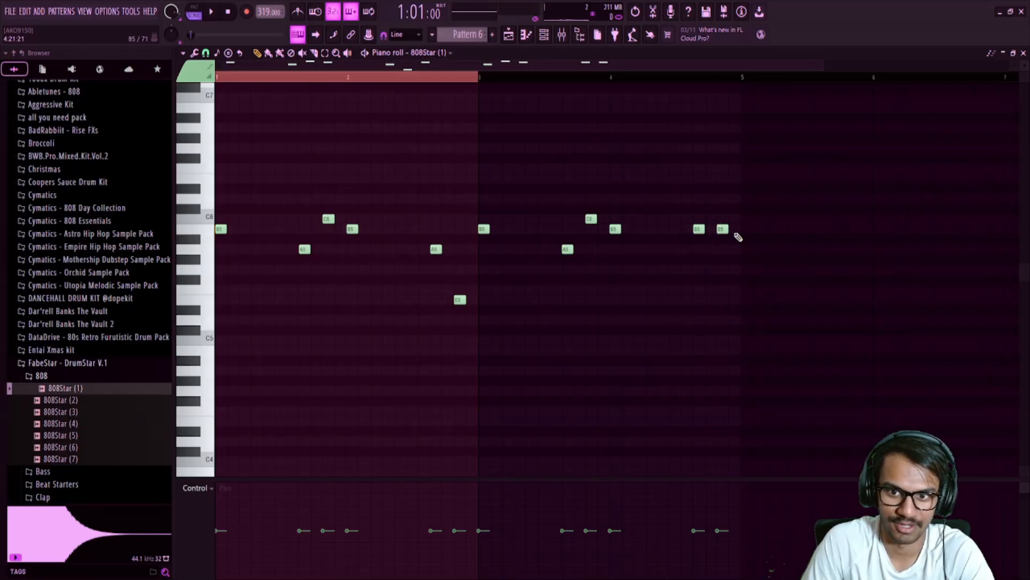
Play back the four-bar 808 pattern and check its clip in the playlist
key(ctrl+a)
key(space)
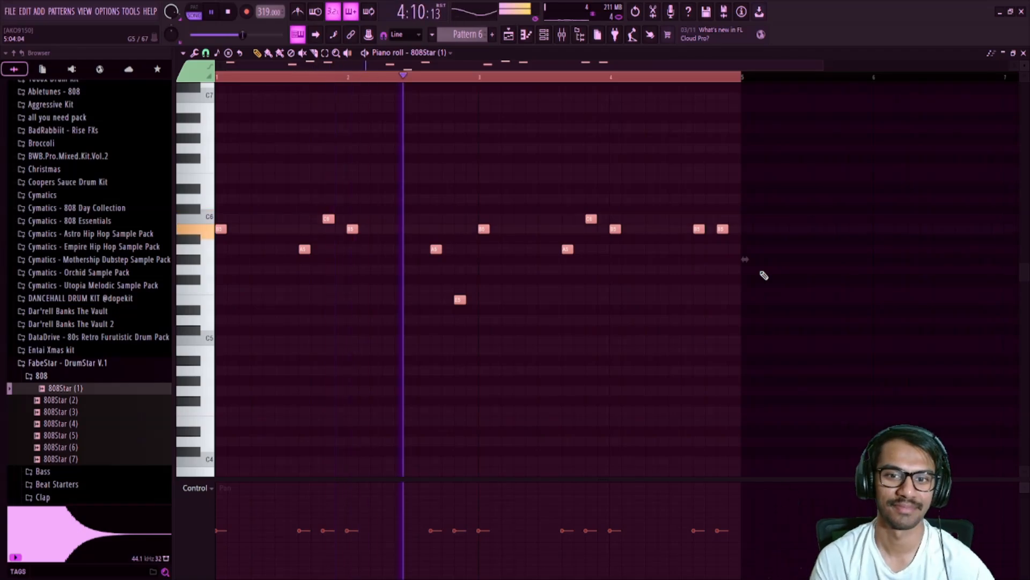
key(space)
key(F5)
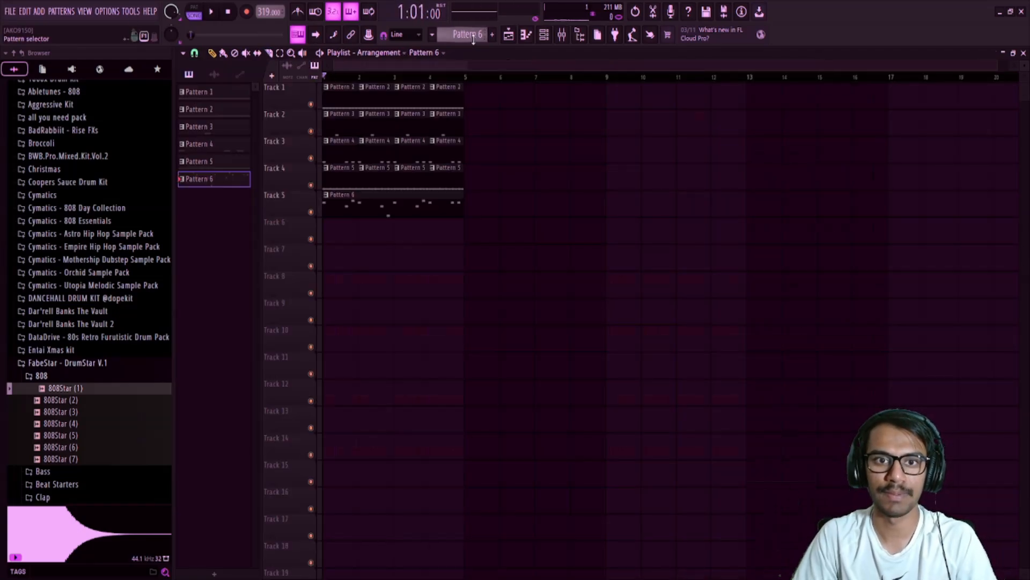
click(525, 36)
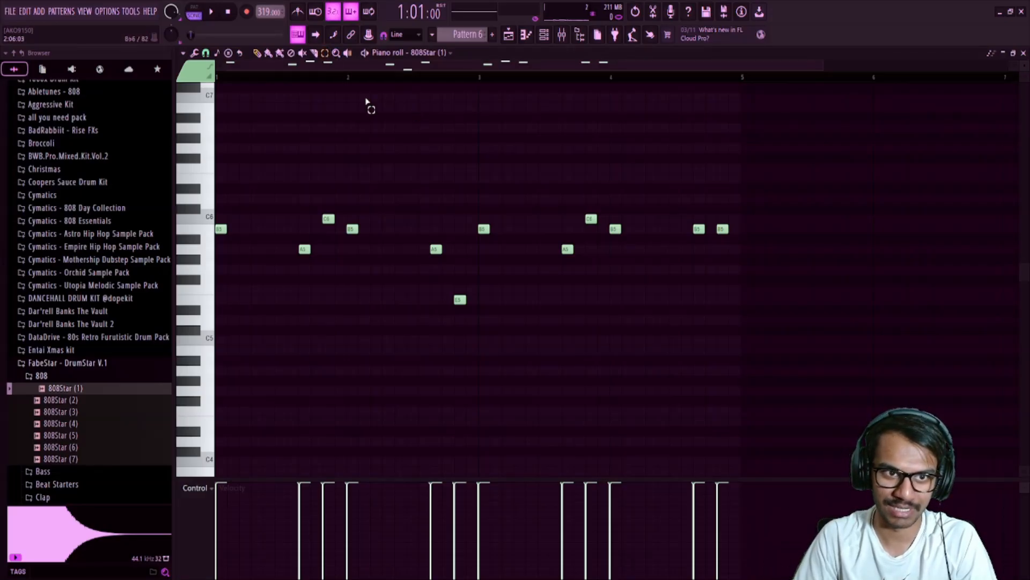
Raise the E5 note at the end of bar 2 by two semitones to F#5, and play back the pattern
drag(467, 303, 448, 301)
key(shift+Up)
key(shift+Up)
click(530, 347)
key(space)
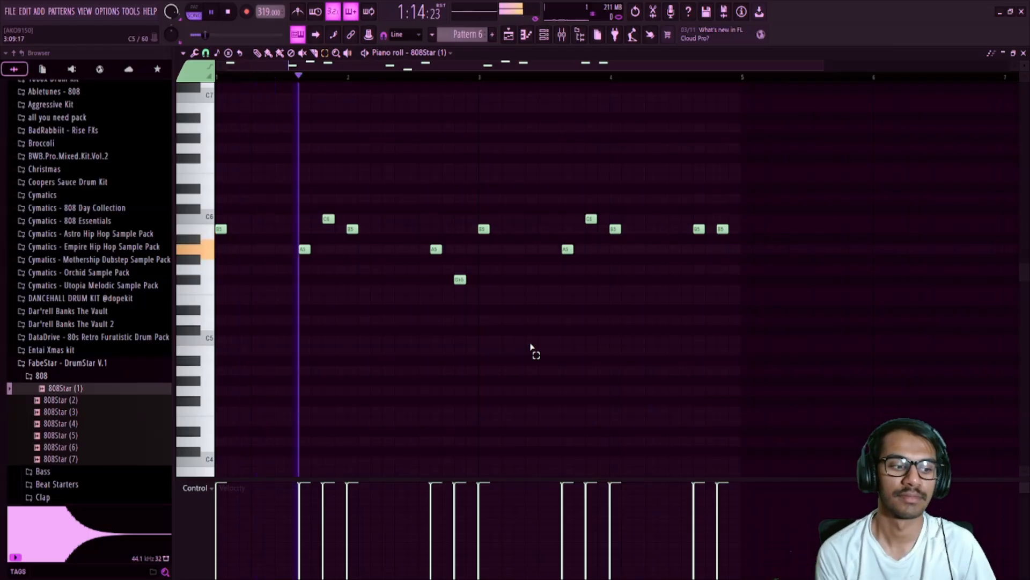
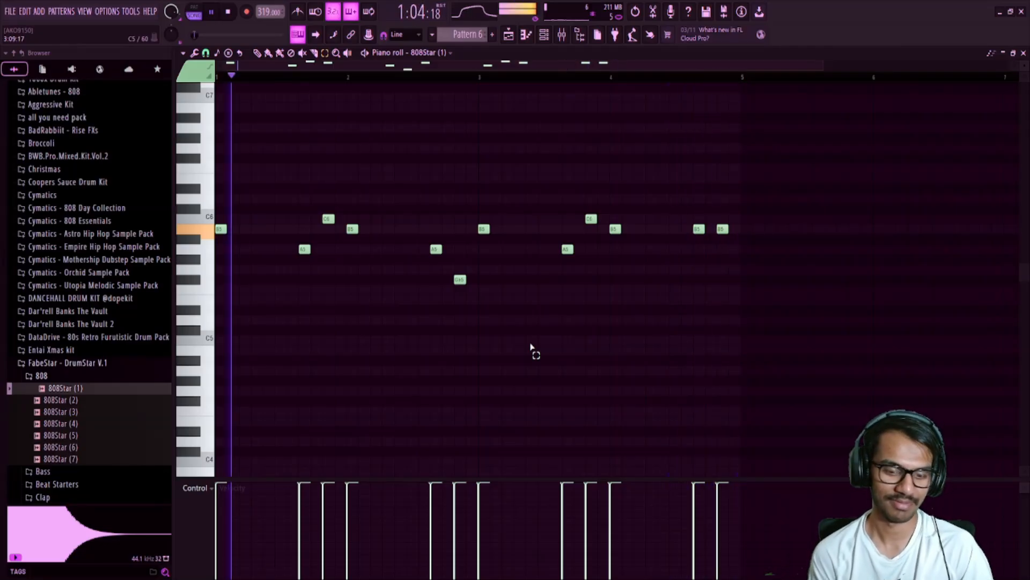
key(space)
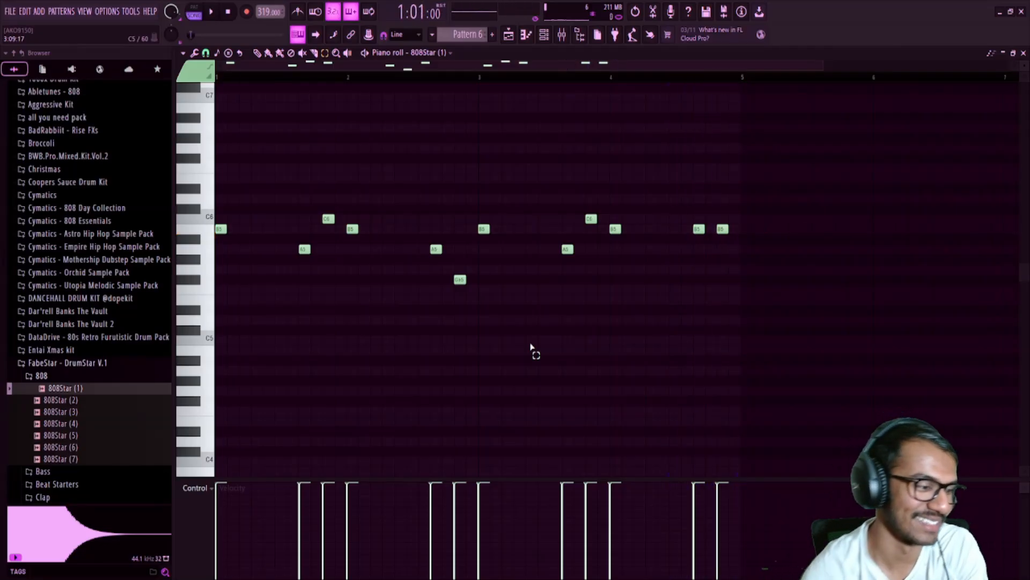
Add a FLEX instrument channel and route it to mixer track 7
key(F5)
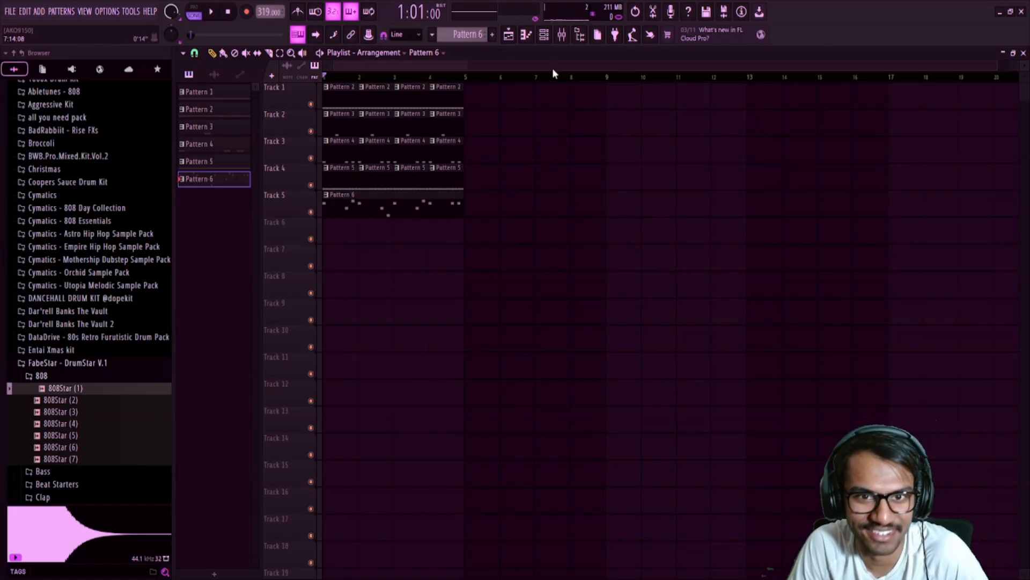
click(549, 40)
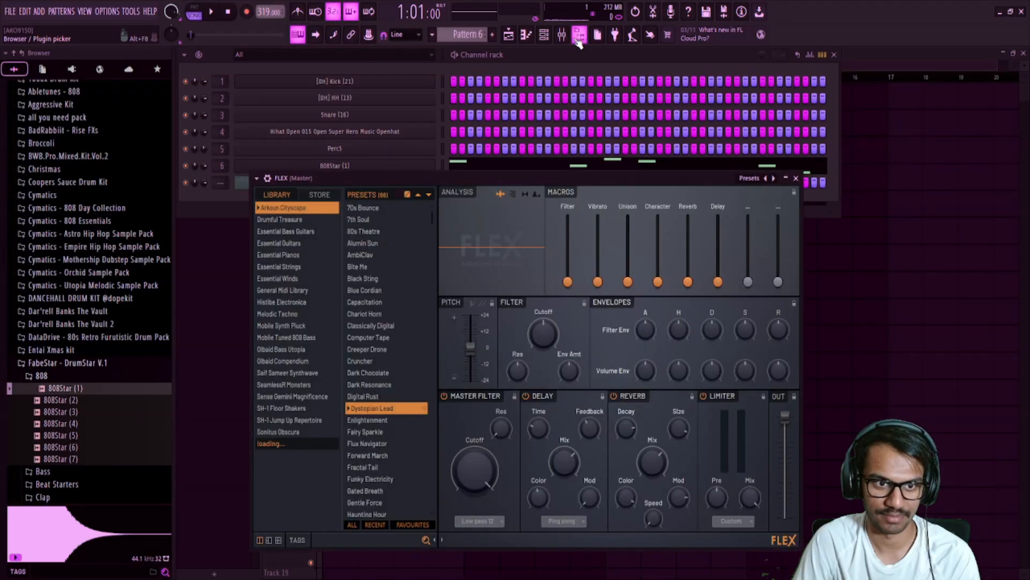
double_click(425, 182)
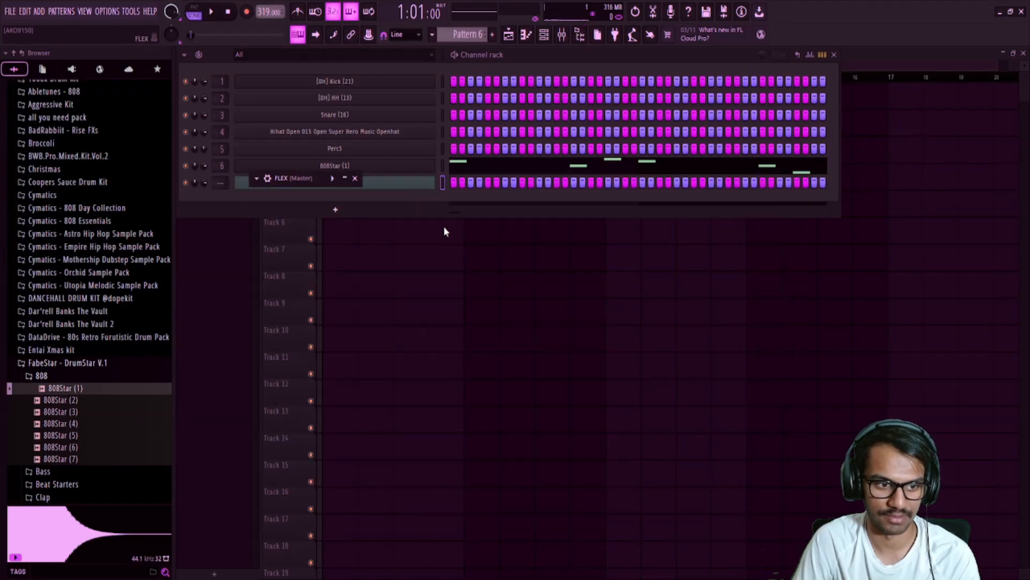
click(345, 179)
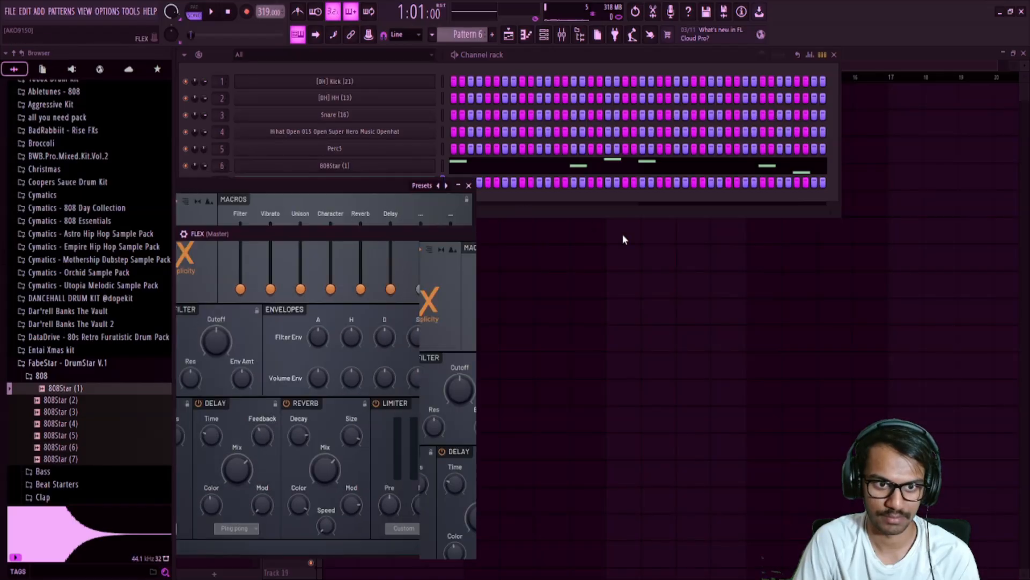
drag(636, 240, 713, 238)
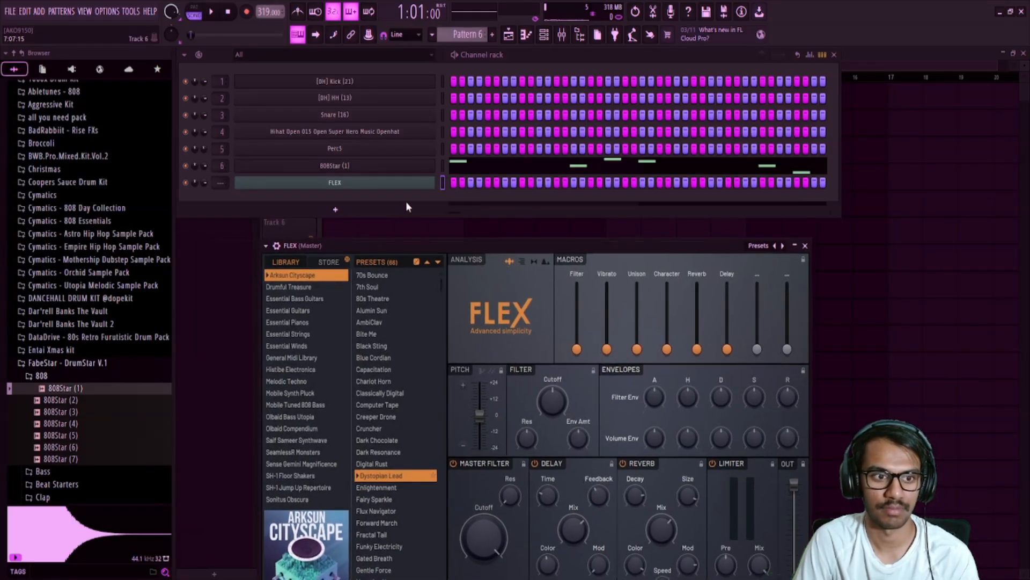
drag(221, 182, 220, 166)
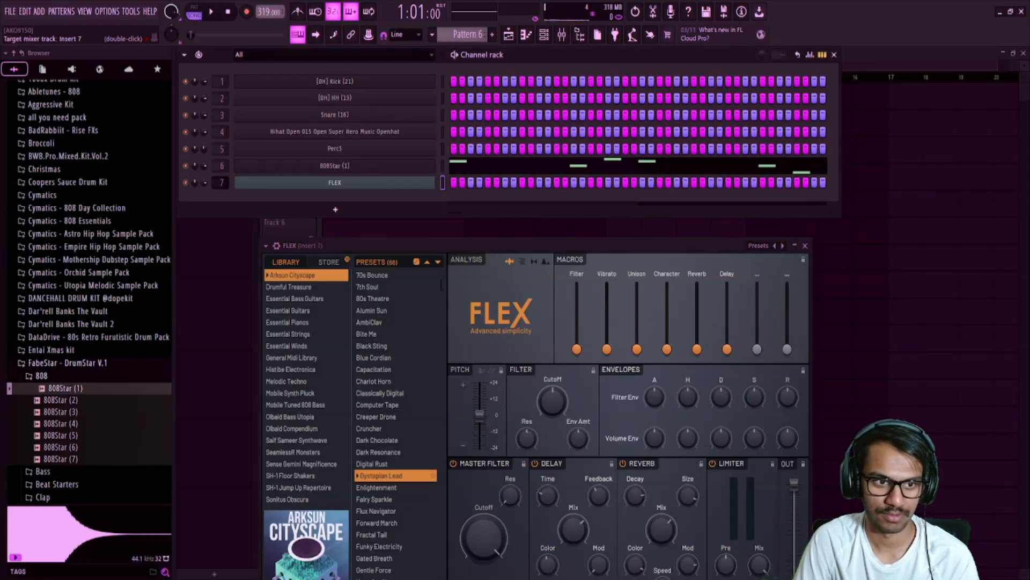
Browse the Essential Pianos pack in FLEX, and filter the presets of all packs by the Piano type
click(293, 324)
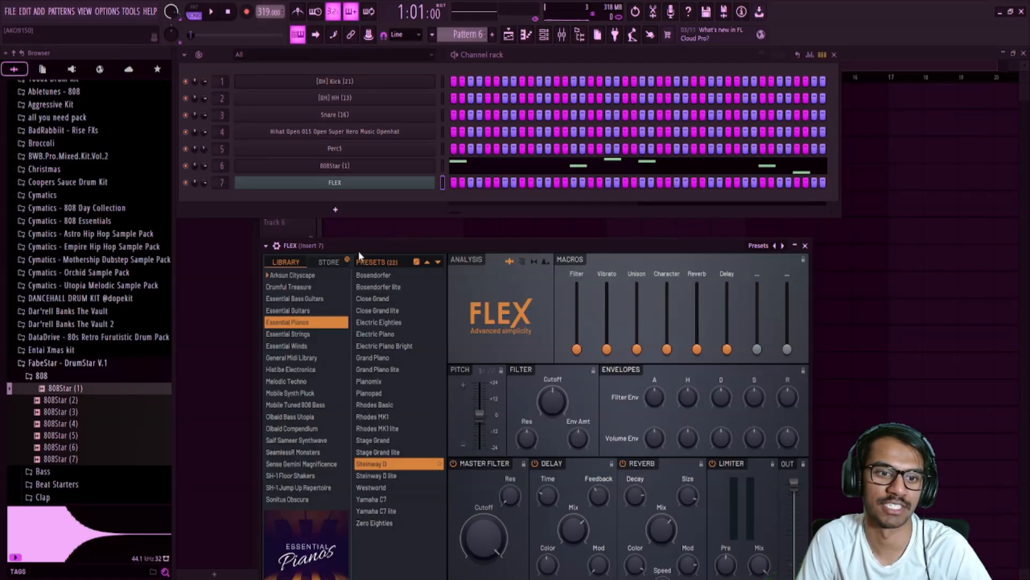
drag(356, 246, 367, 172)
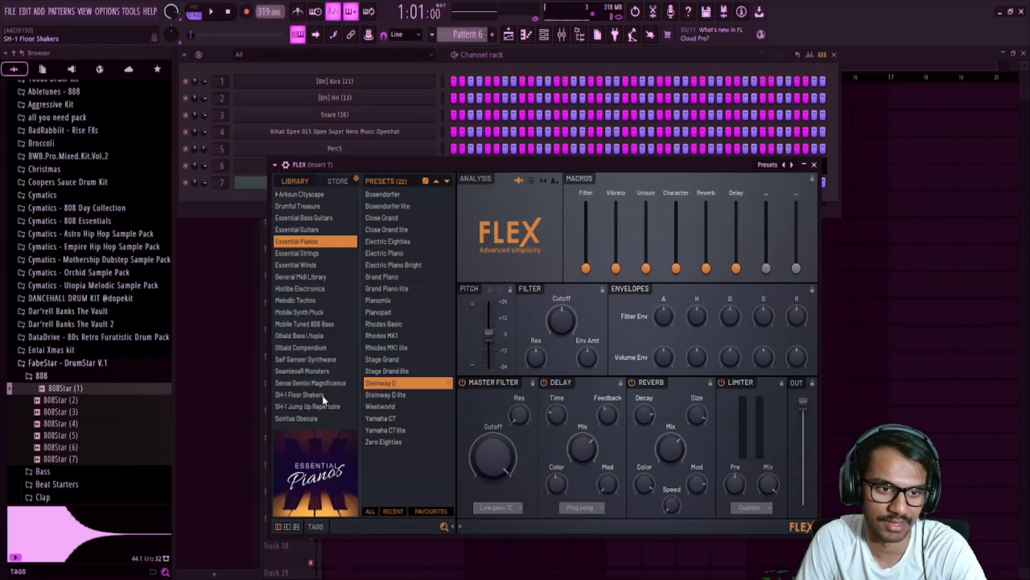
mouse_move(339, 508)
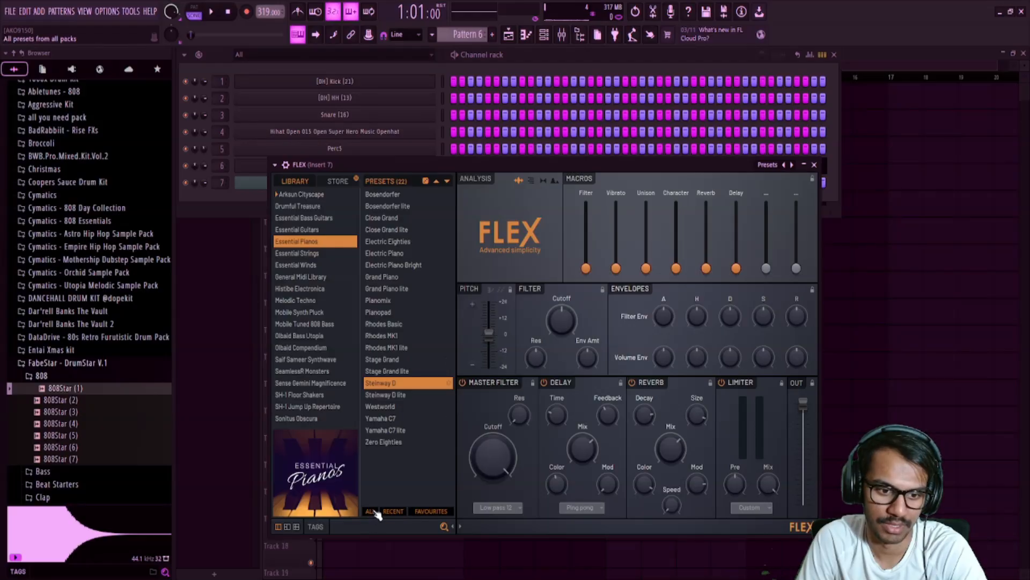
click(373, 511)
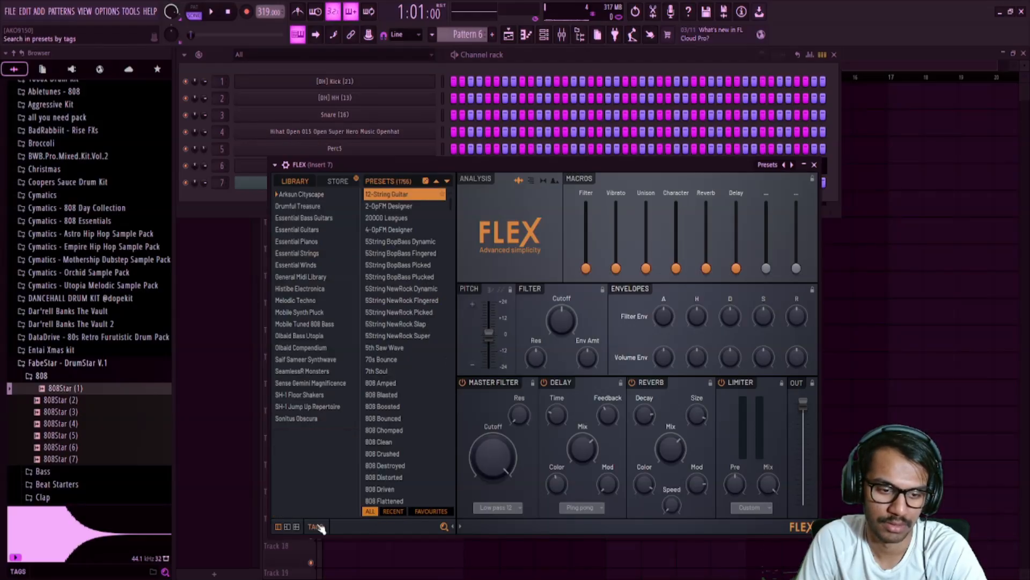
click(317, 527)
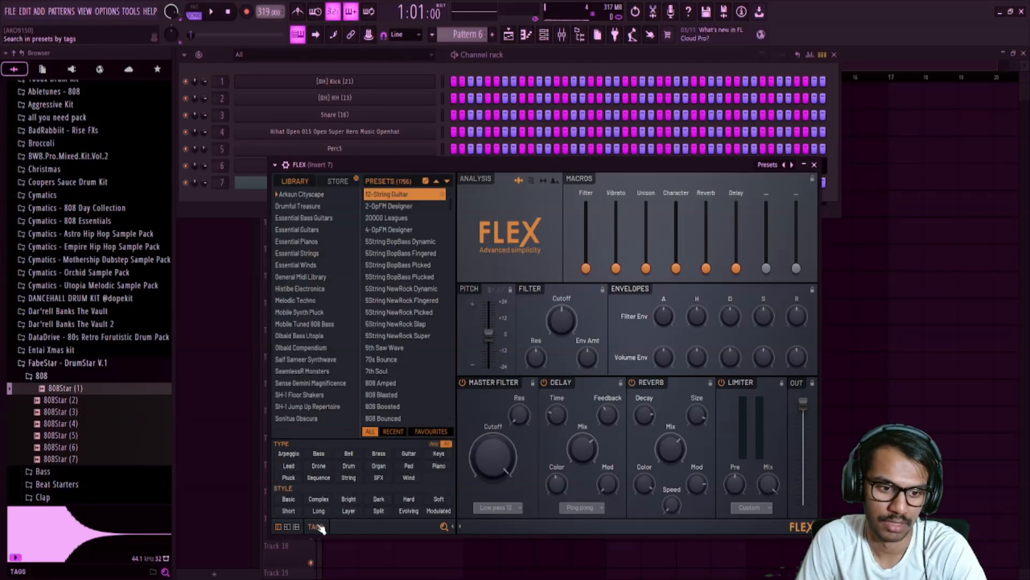
click(439, 465)
Audition the 2-OpFM Designer, Bosendorfer and Honky Tonk Piano presets in FLEX
click(394, 195)
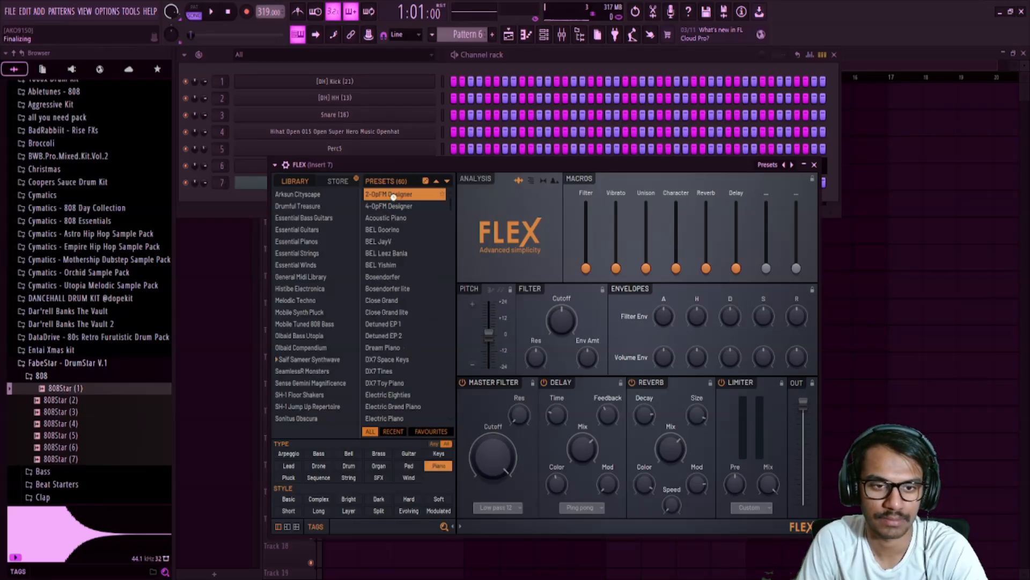
drag(389, 169, 402, 167)
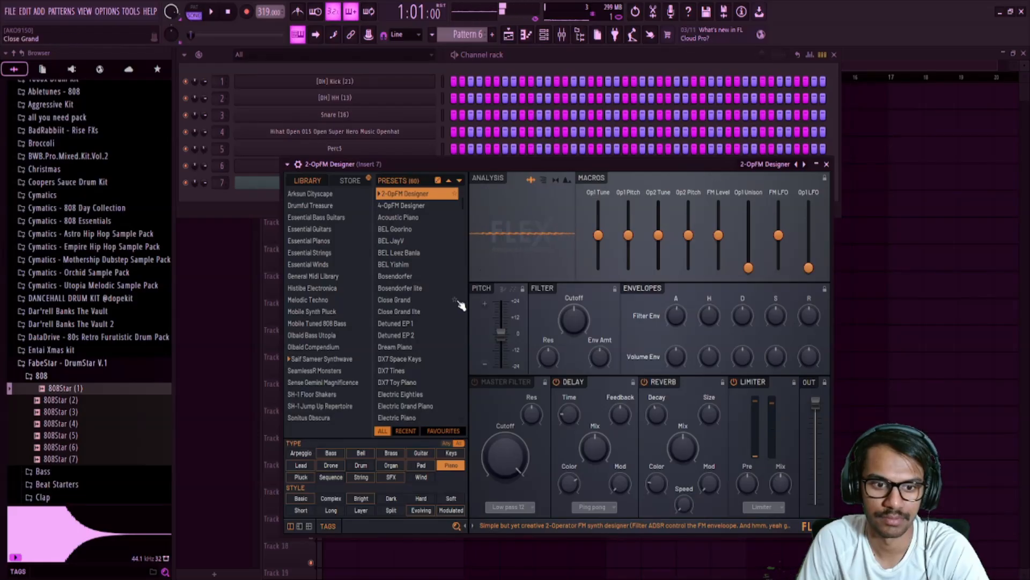
click(417, 347)
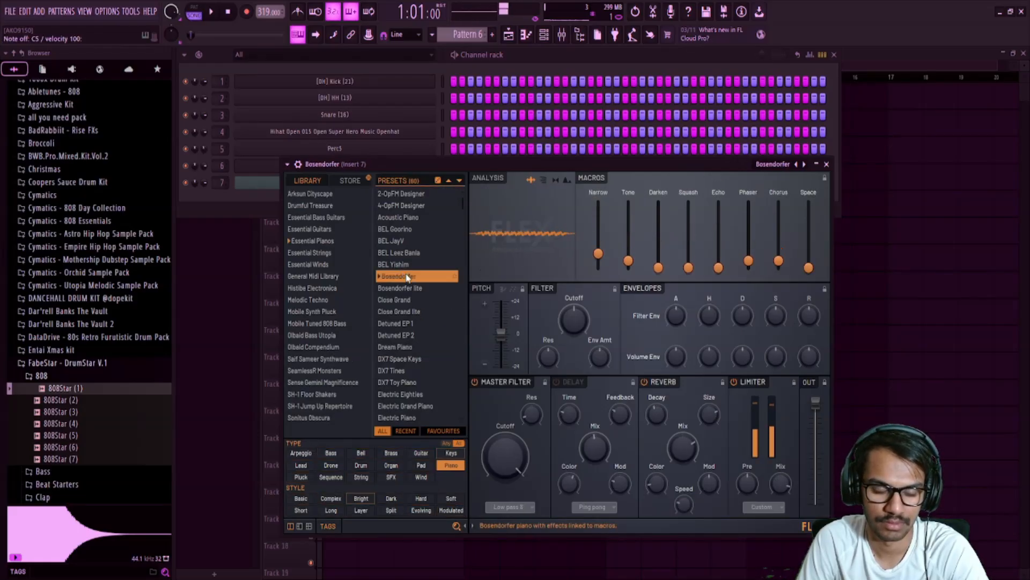
scroll(408, 316, down, 5)
click(406, 350)
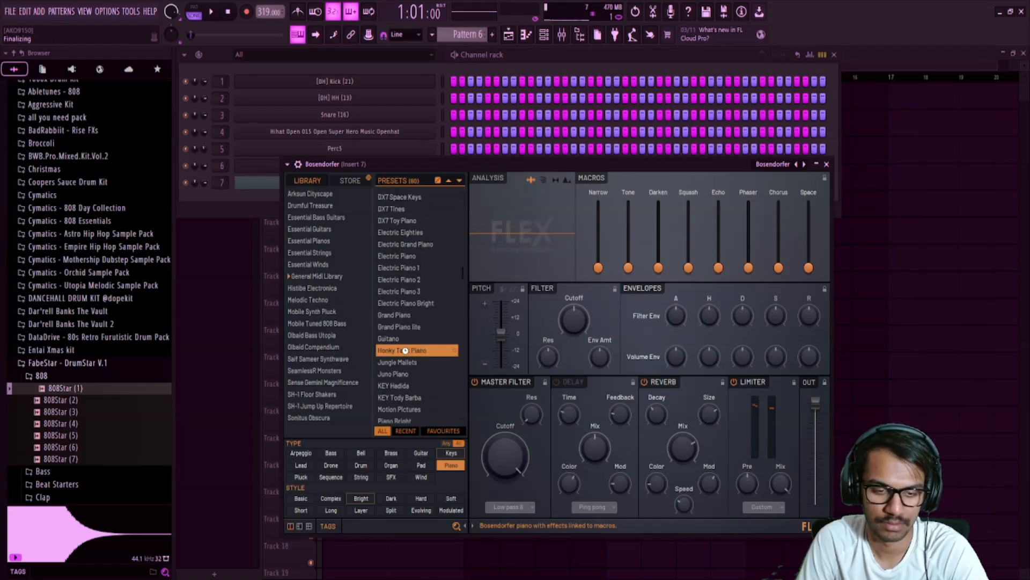
Audition the SQ80 Piano, Stage Grand lite and Steinway D presets
scroll(405, 365, down, 6)
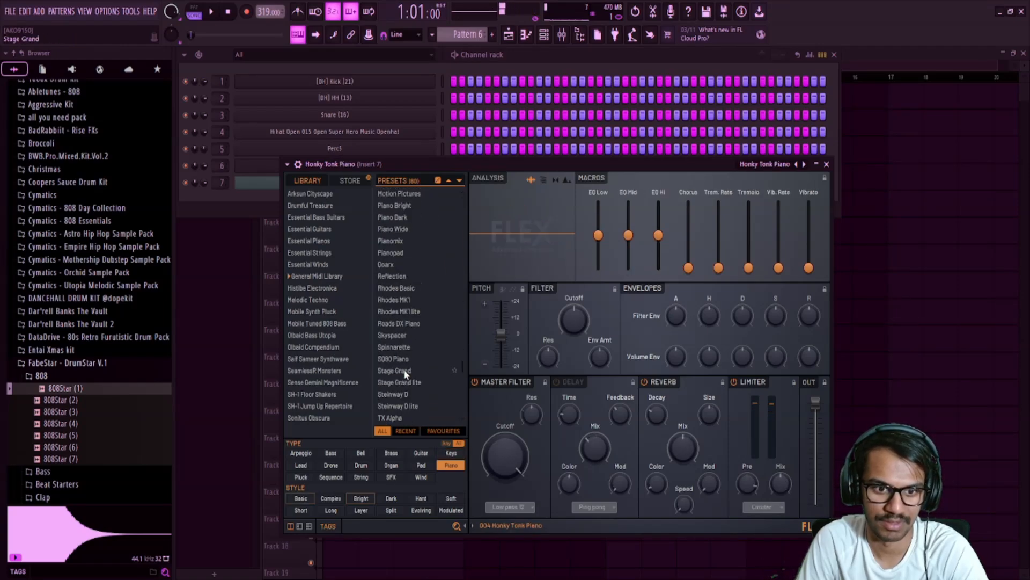
click(405, 360)
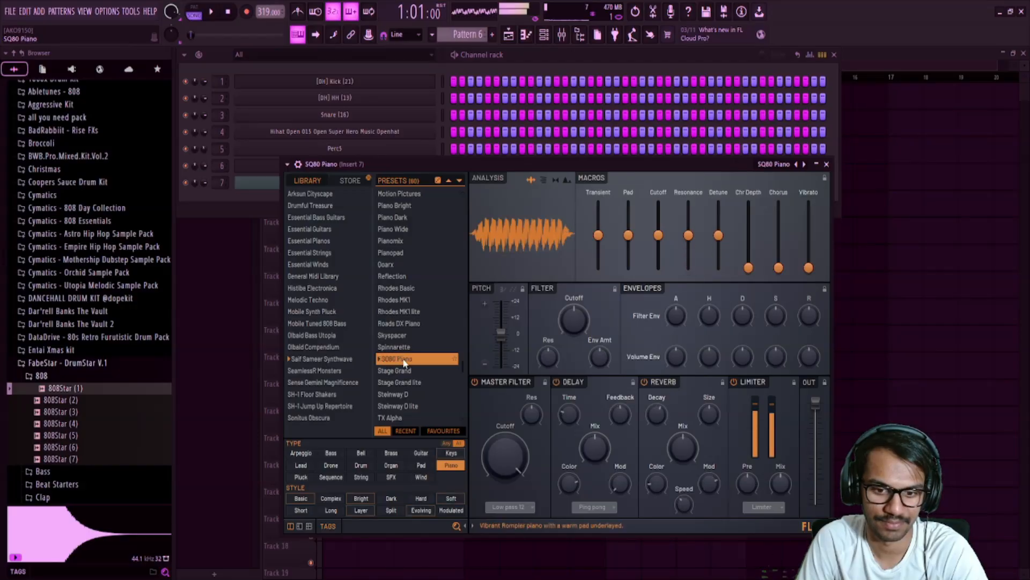
click(404, 380)
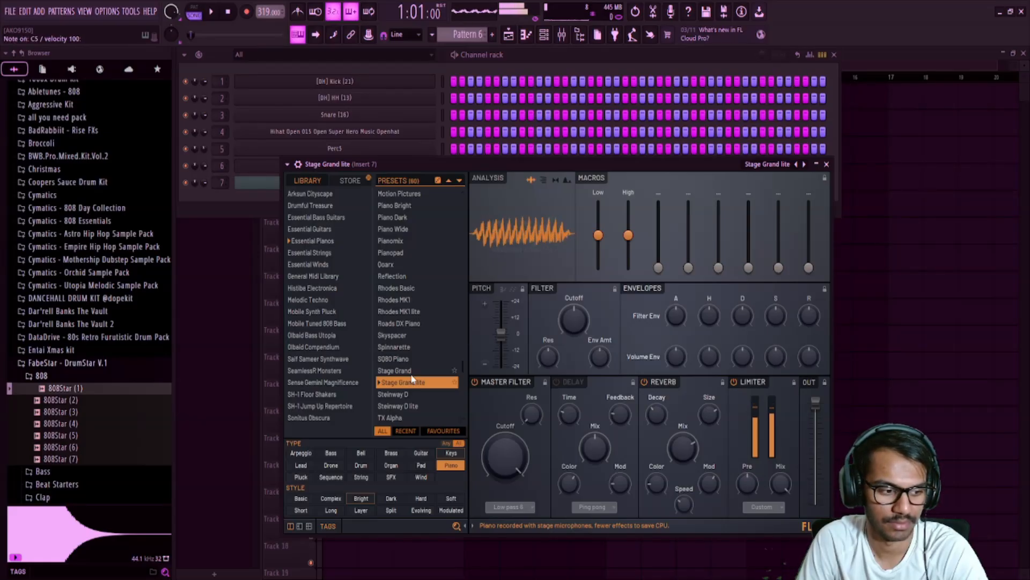
click(407, 394)
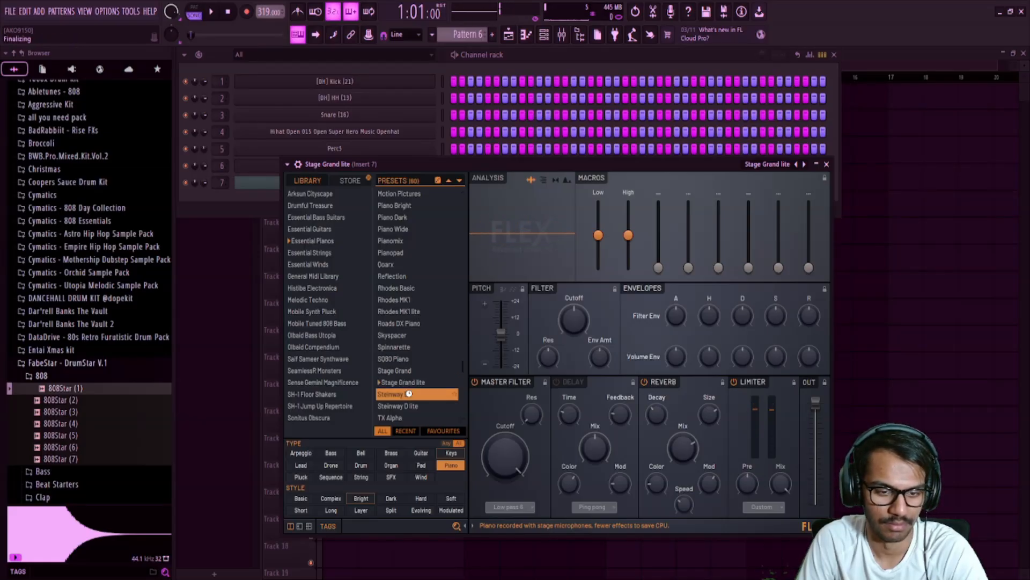
Audition the TX Beta, TX Alpha and Yearning presets near the end of the piano preset list
scroll(408, 392, down, 3)
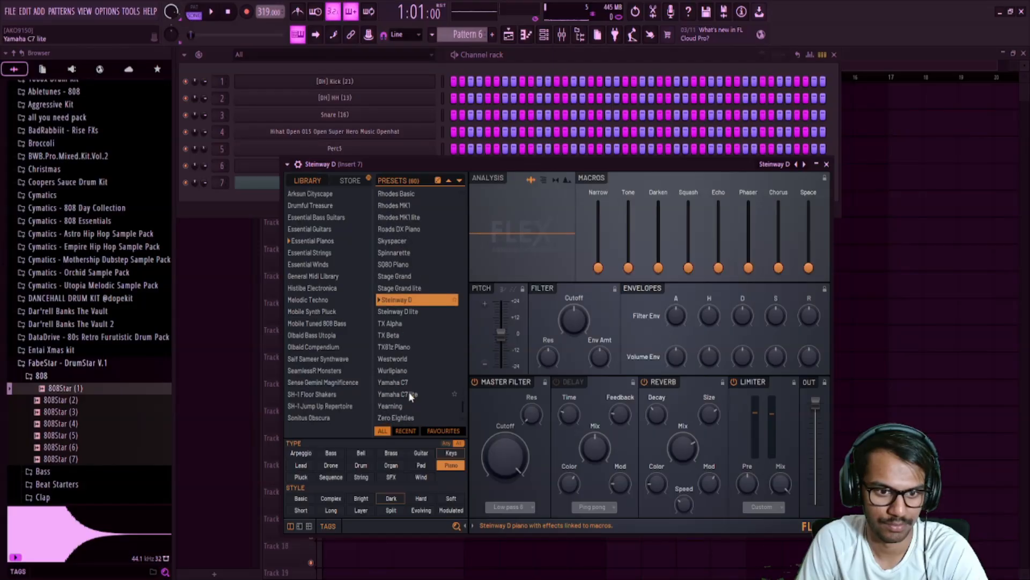
click(395, 337)
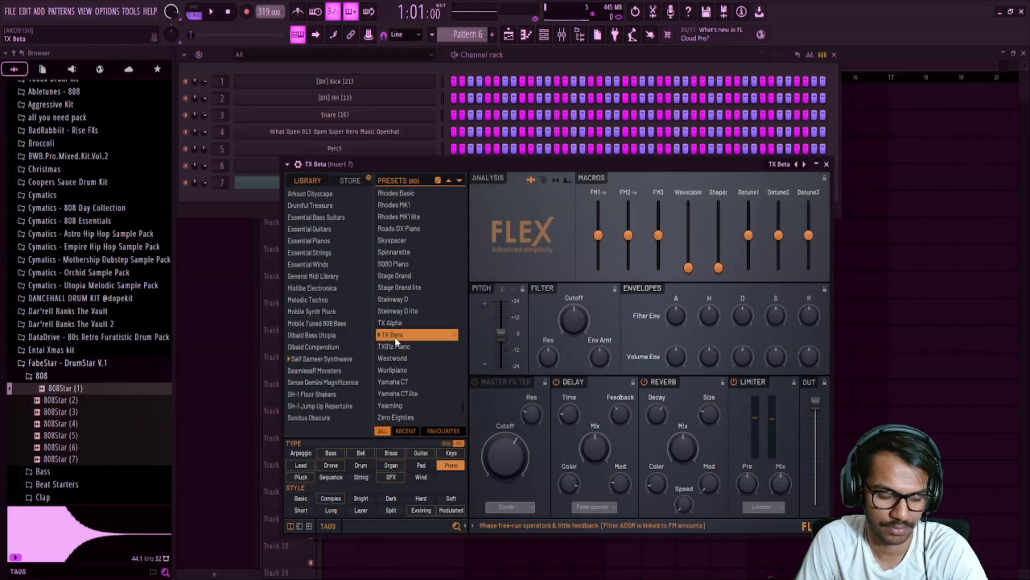
click(397, 323)
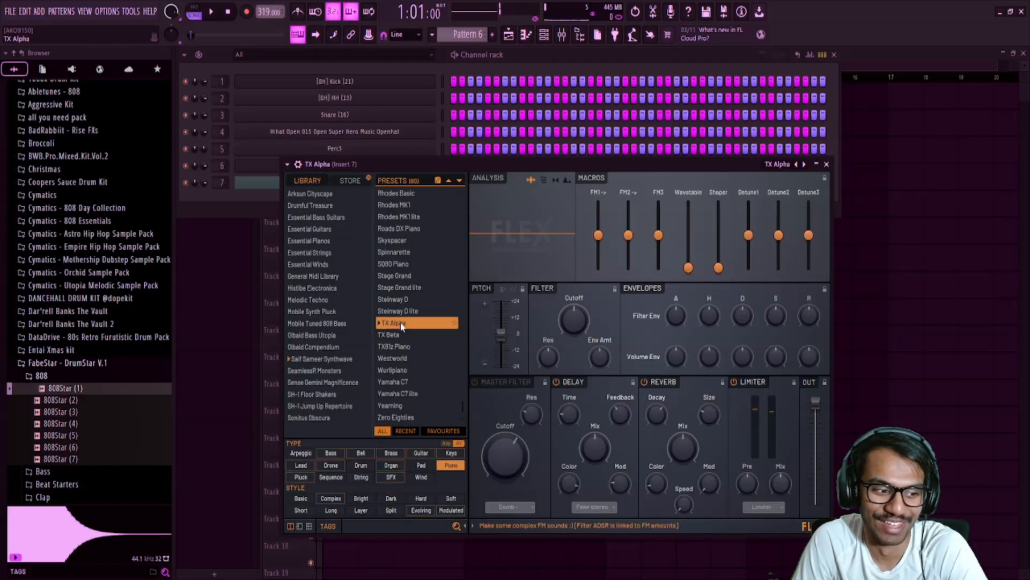
click(404, 407)
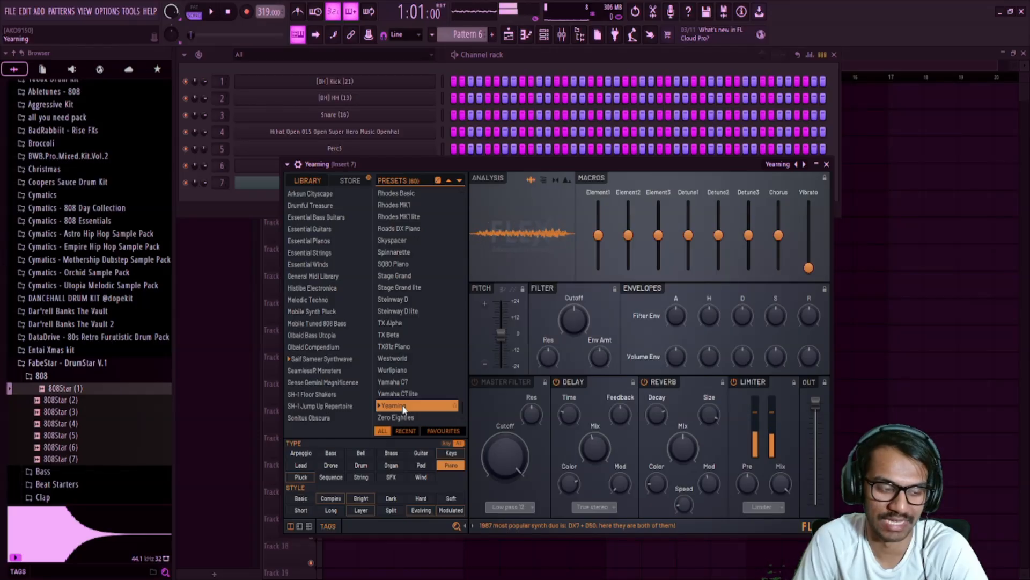
Load the Motion Pictures piano preset in FLEX and close the instrument window
scroll(410, 390, up, 6)
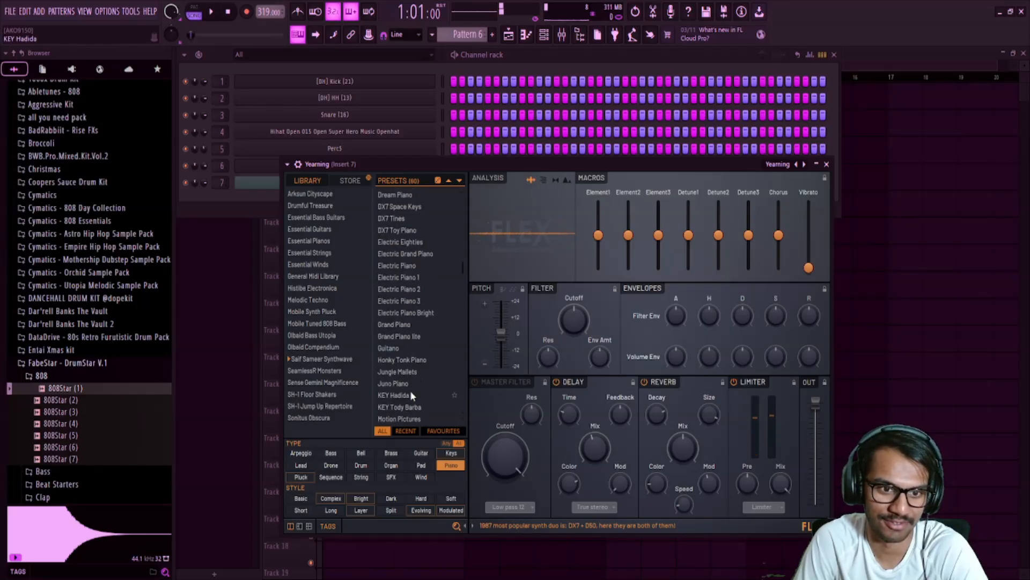
click(409, 369)
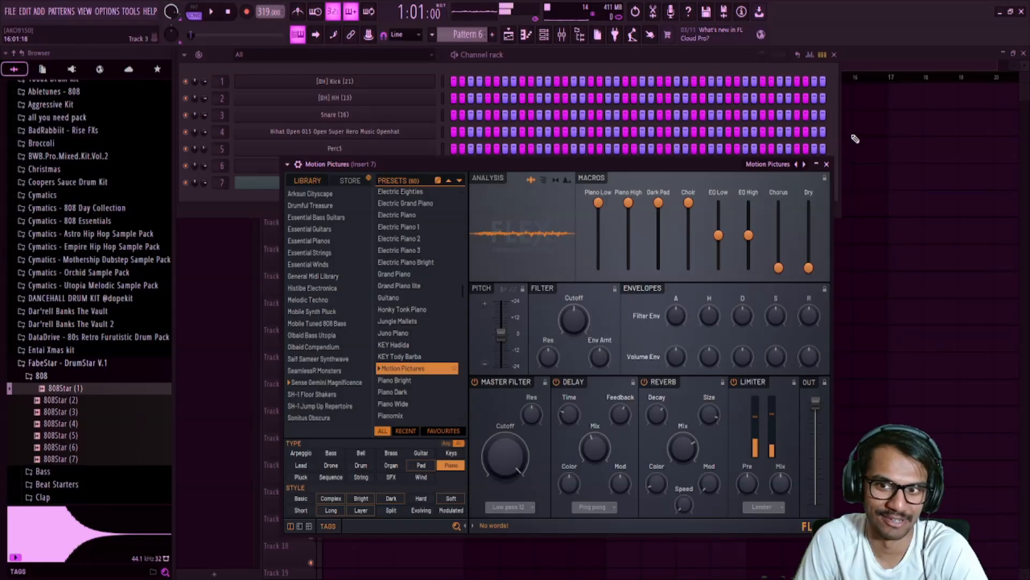
click(829, 167)
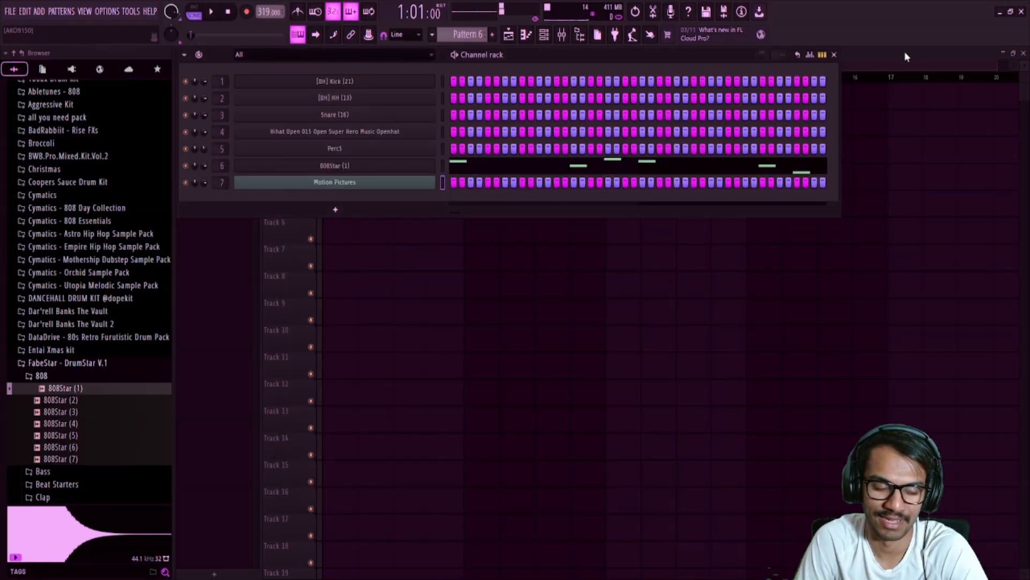
Place a new empty Pattern 7 at the start of playlist Track 6, and open its Motion Pictures piano roll
click(834, 54)
click(492, 34)
click(330, 232)
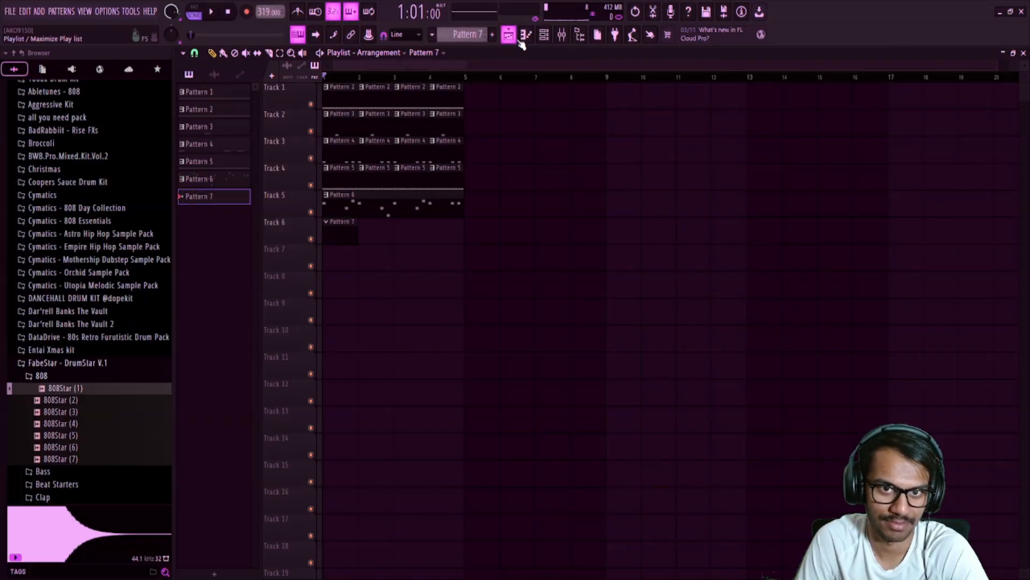
click(526, 35)
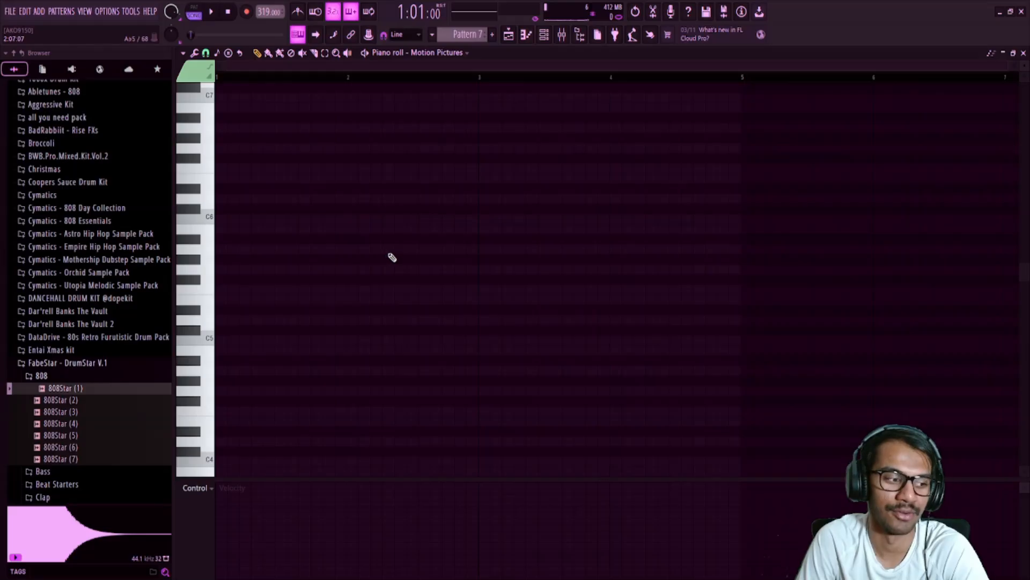
click(194, 284)
scroll(263, 284, down, 2)
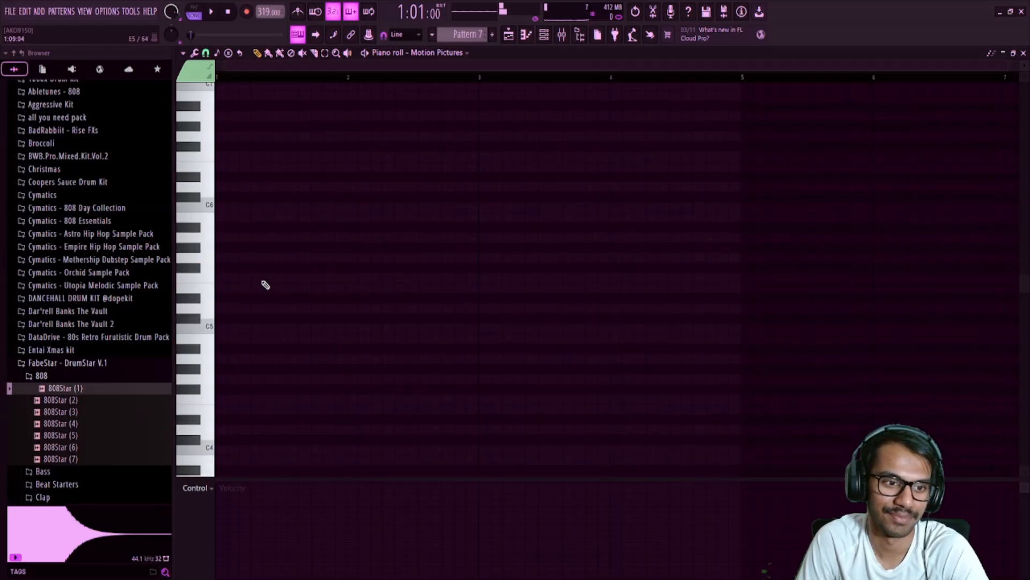
click(220, 251)
right_click(221, 251)
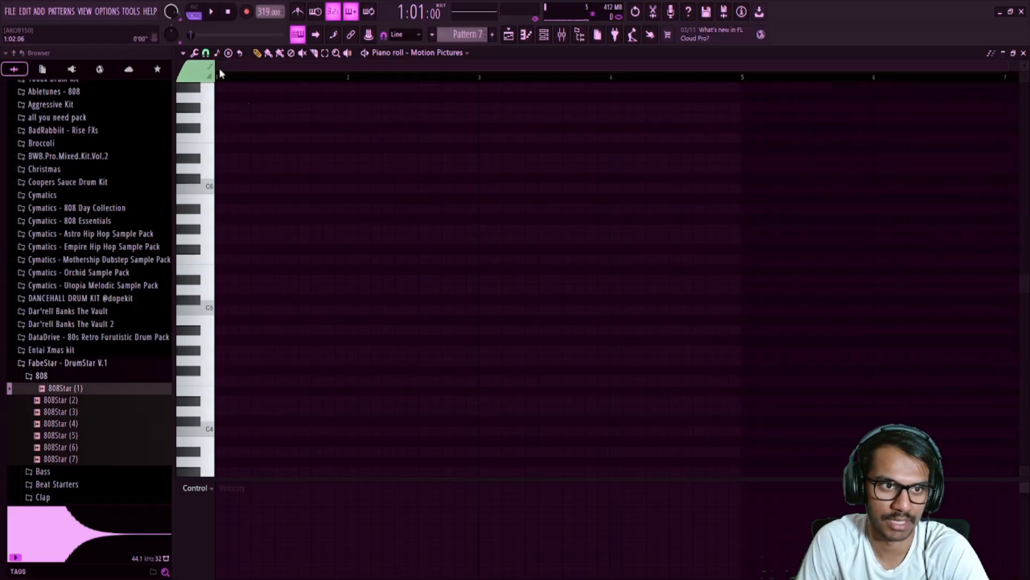
click(229, 121)
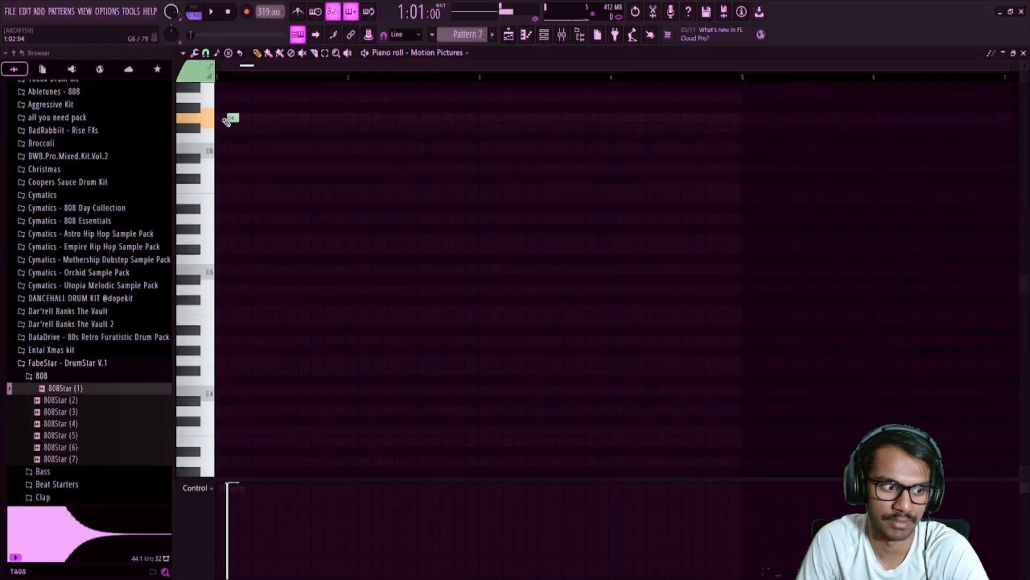
right_click(231, 123)
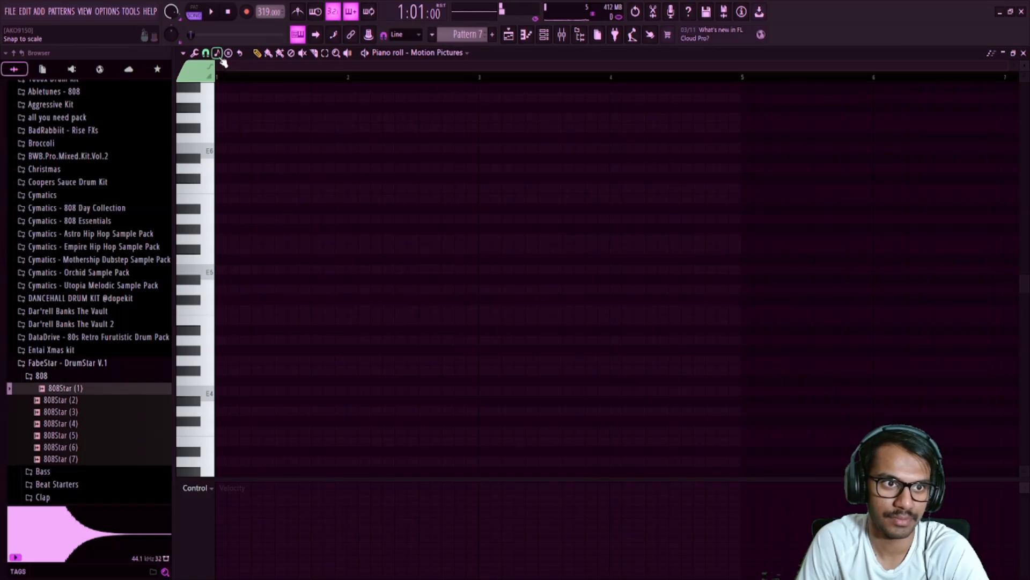
Place a two-step Gb5 note at the very start of bar 1 and play it back
click(213, 275)
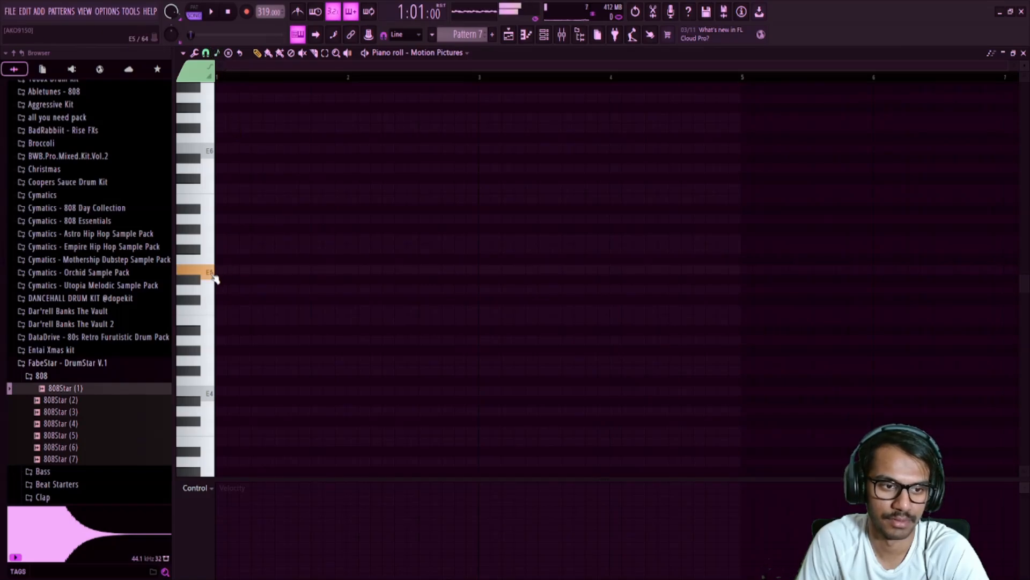
click(221, 249)
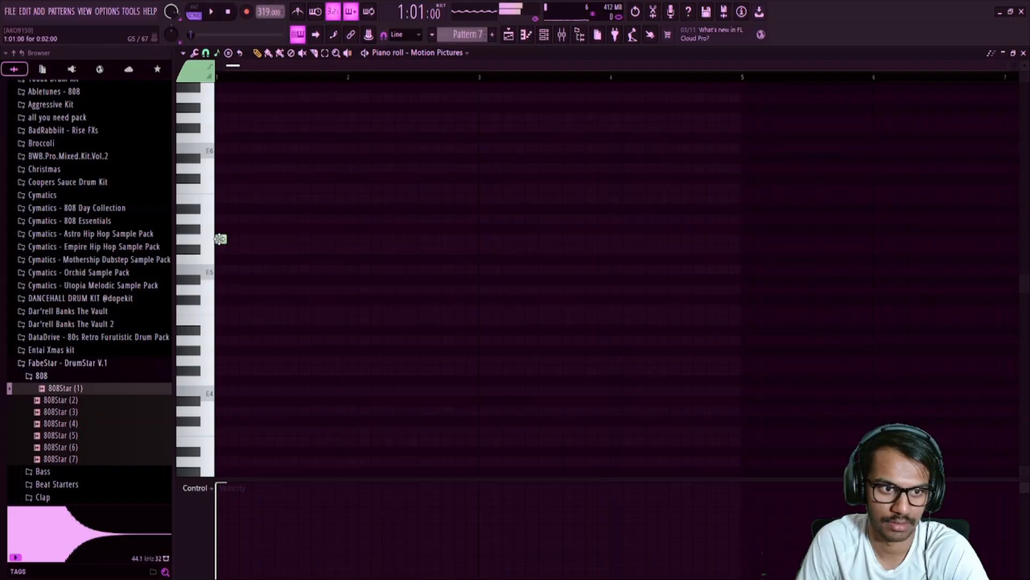
key(space)
key(space)
click(221, 249)
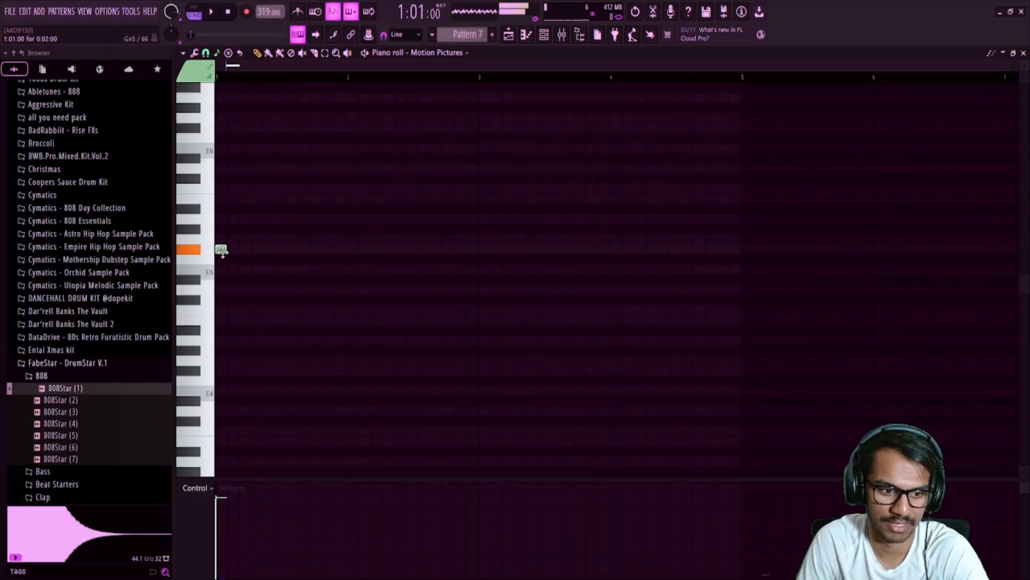
key(space)
key(space)
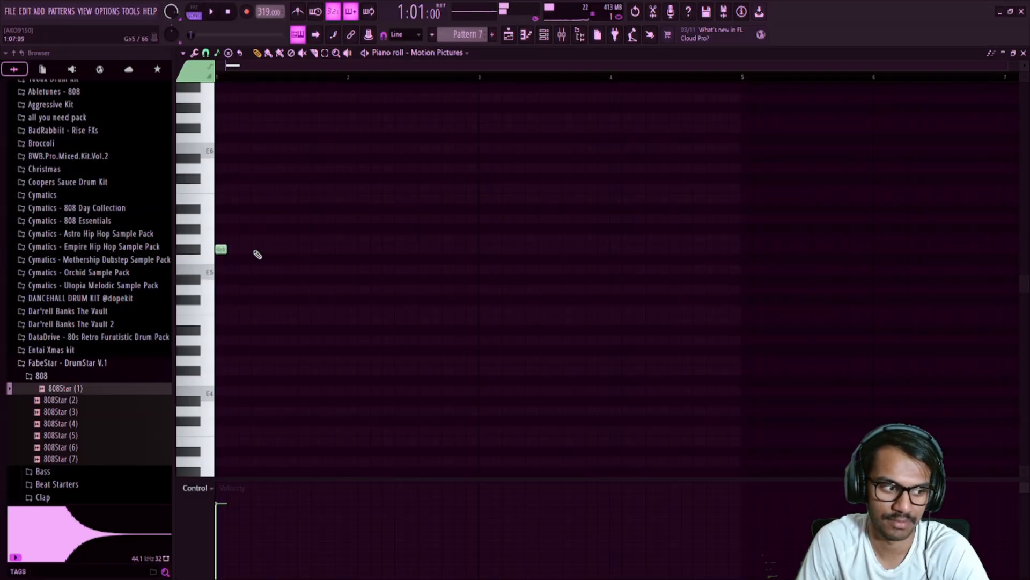
Add two more Gb5 notes in bar 1, at 1:07 and 1:13, and play them back
click(257, 251)
key(space)
click(293, 250)
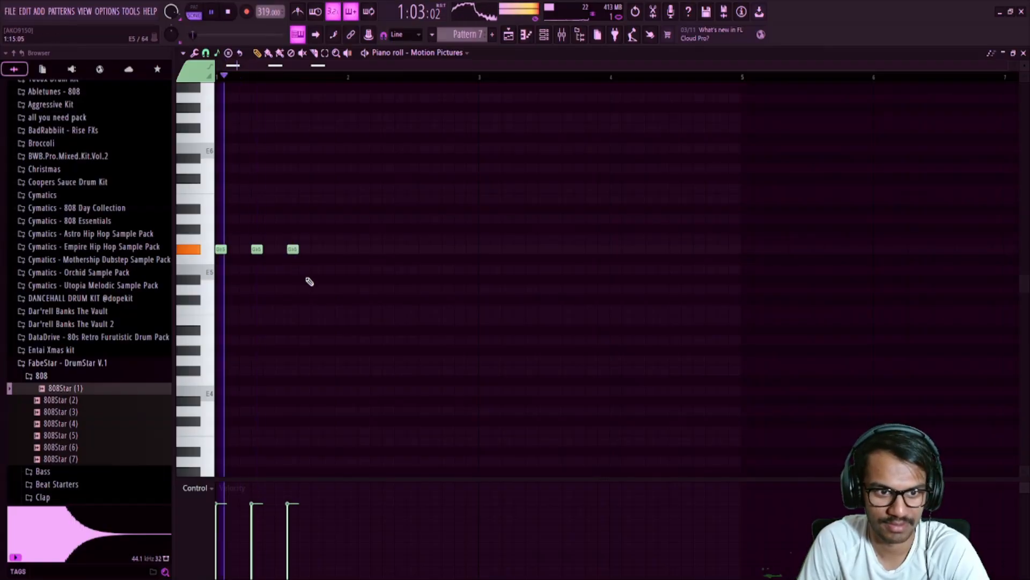
key(space)
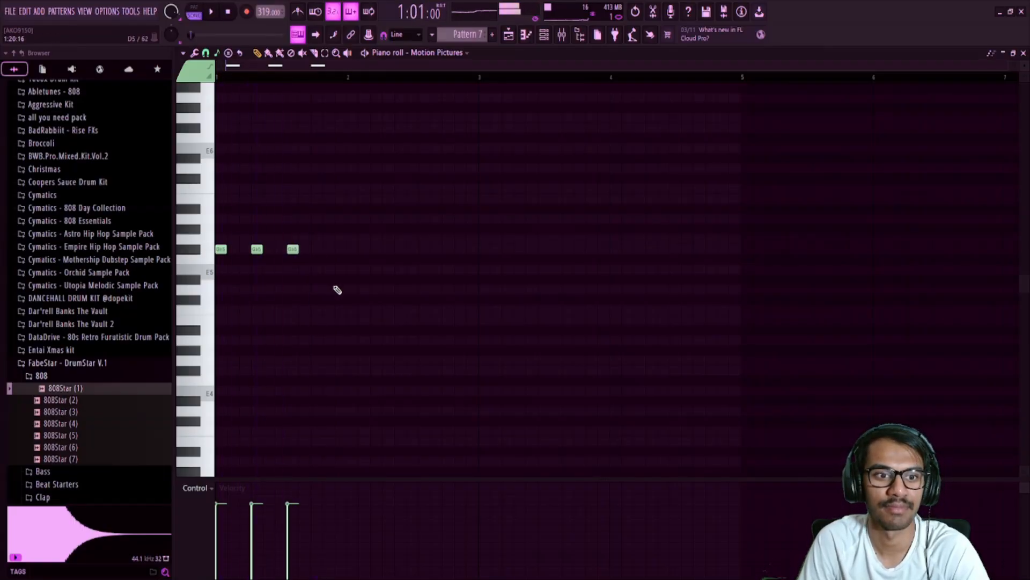
Try the third Gb5 note at 1:11 with playback, and restore it at 1:13
right_click(292, 248)
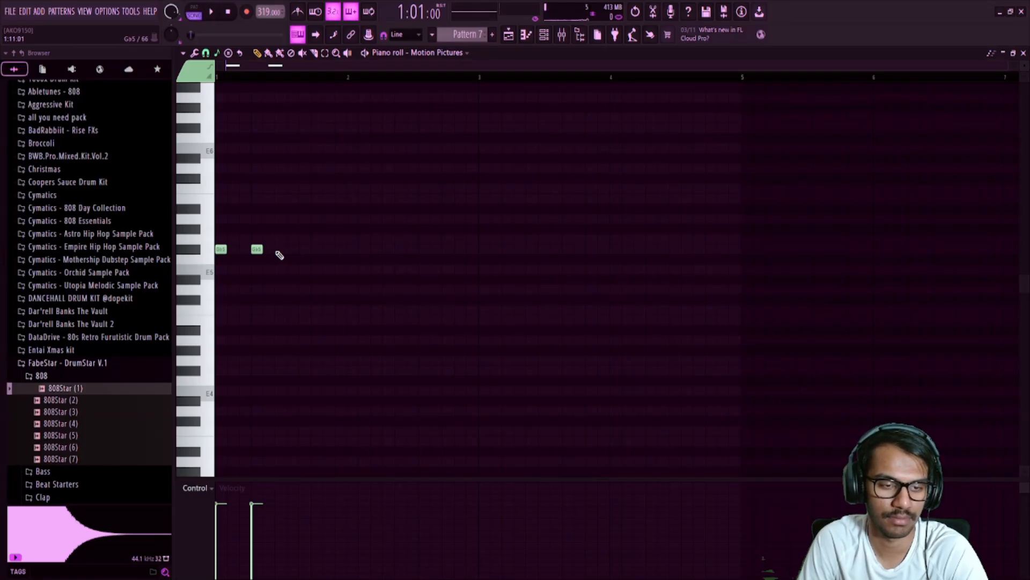
click(279, 250)
key(space)
key(space)
right_click(284, 250)
click(292, 250)
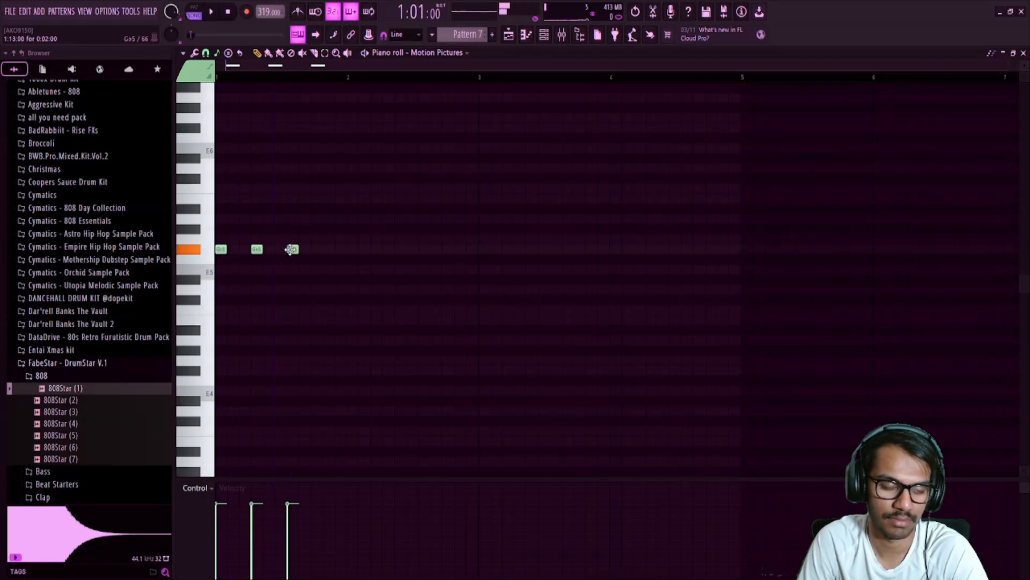
Add an E5 and a G5 note at the end of bar 1, and play the piano pattern alone in pattern mode
click(316, 239)
click(194, 11)
click(340, 290)
drag(342, 272, 340, 240)
key(space)
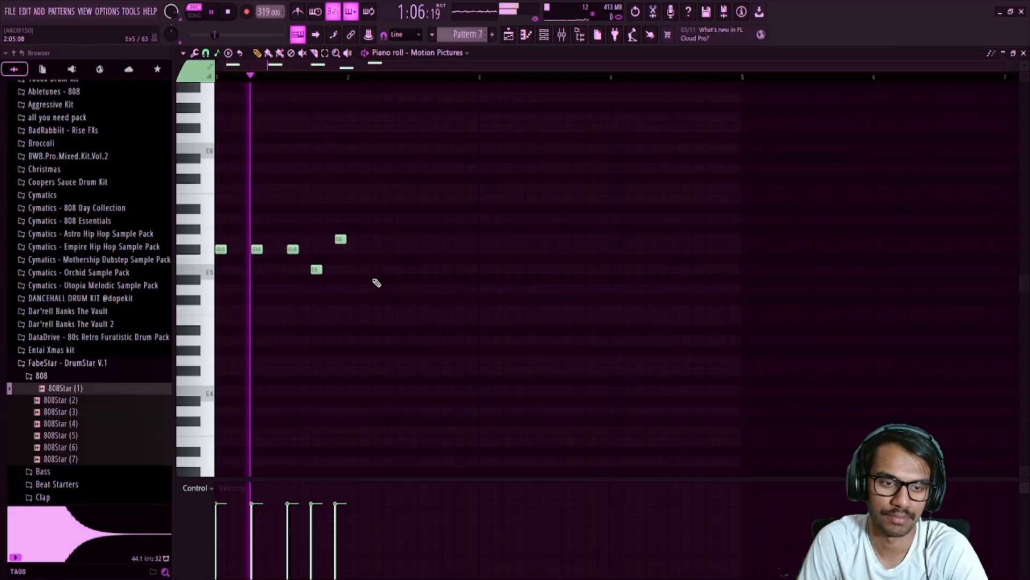
key(space)
Delete every note in bar 1 except the first Gb5 note
key(ctrl+a)
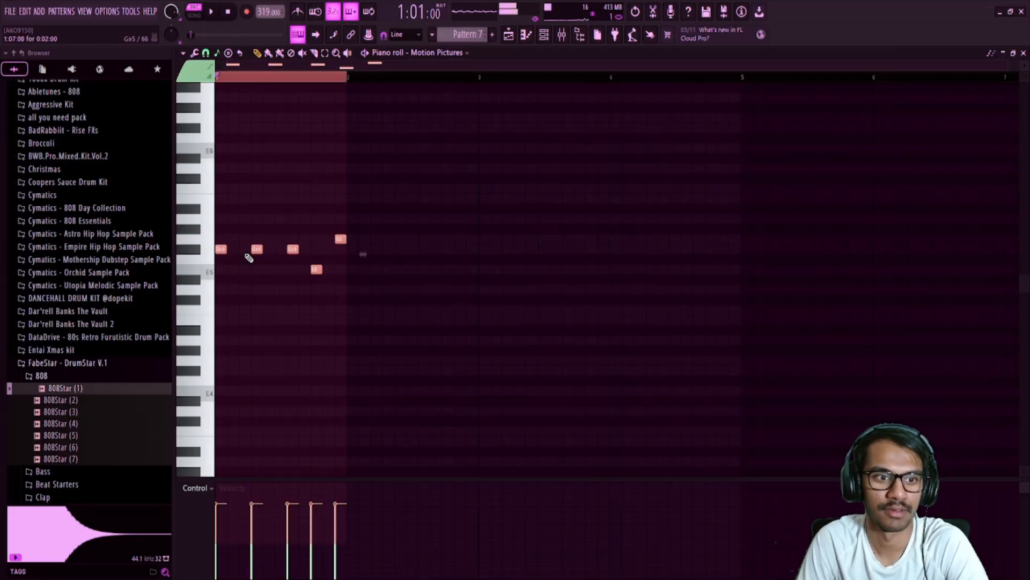
right_click(338, 258)
right_click(340, 239)
right_click(316, 268)
right_click(292, 249)
right_click(256, 249)
Add two Gb5 notes spaced four steps apart, starting at 1:05, and play back the pattern
click(246, 249)
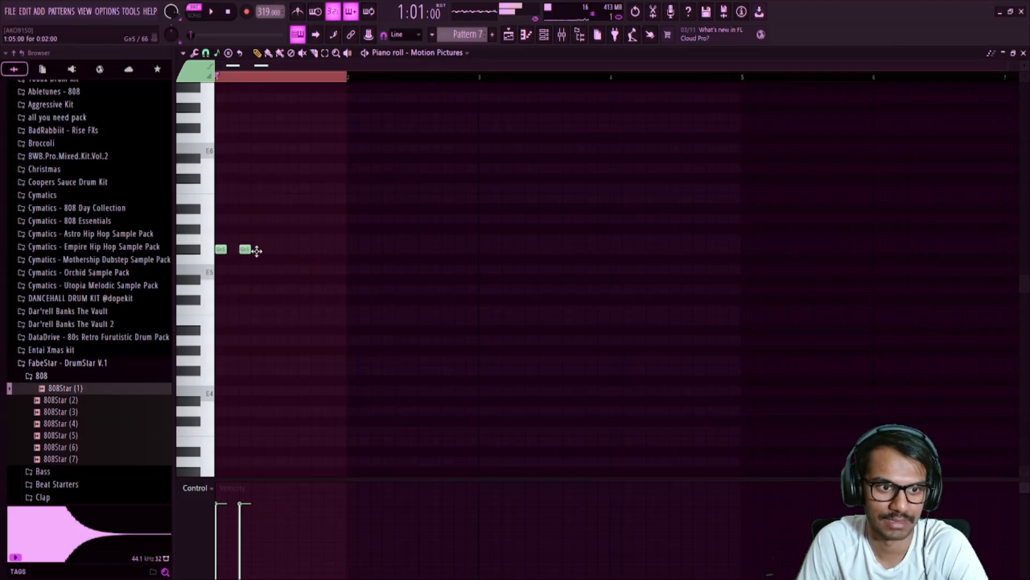
click(266, 249)
key(space)
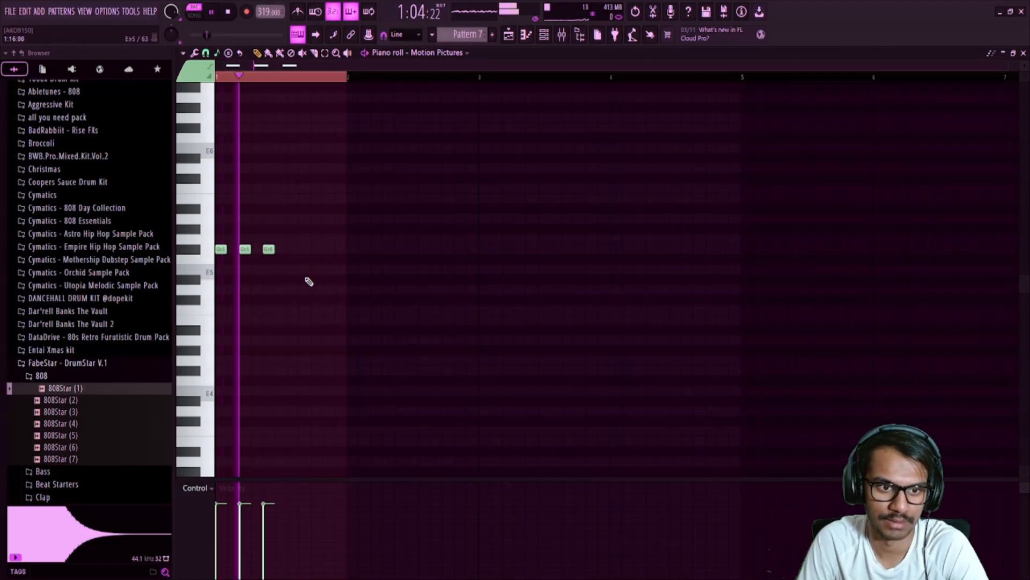
key(space)
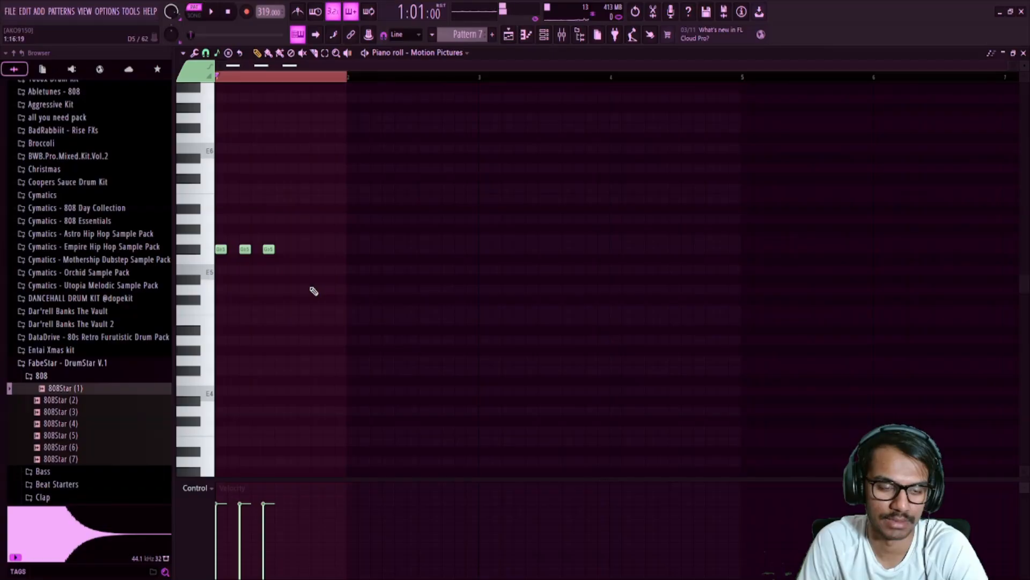
Add an E5 note followed by a higher G5 note in the second half of bar 1, and play back the pattern
click(303, 288)
drag(304, 289, 304, 267)
key(space)
click(327, 239)
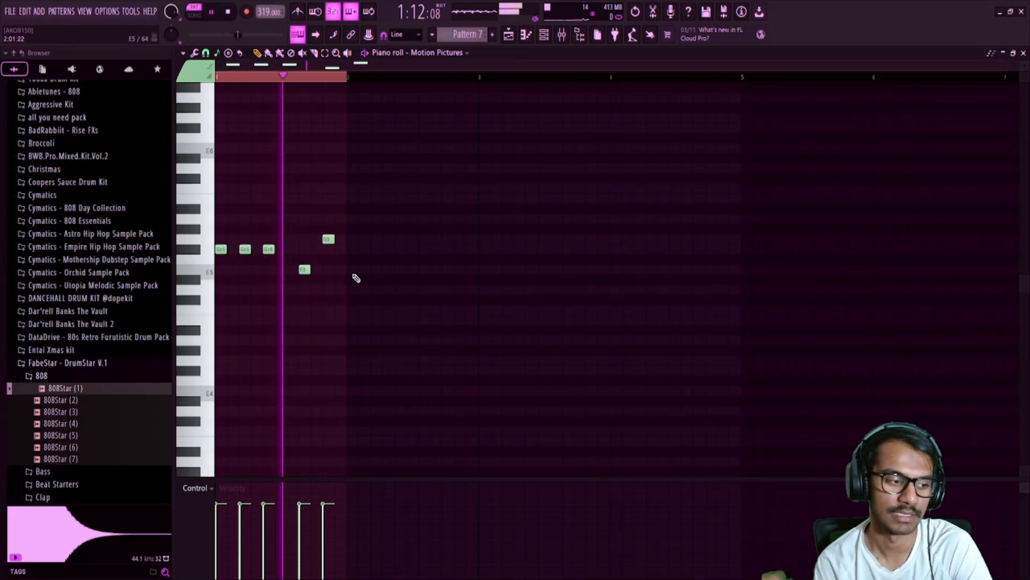
Duplicate the bar 1 melody through bars 2 to 4, with G5 placed before E5 at the ends of bars 2 and 4
key(space)
key(ctrl+a)
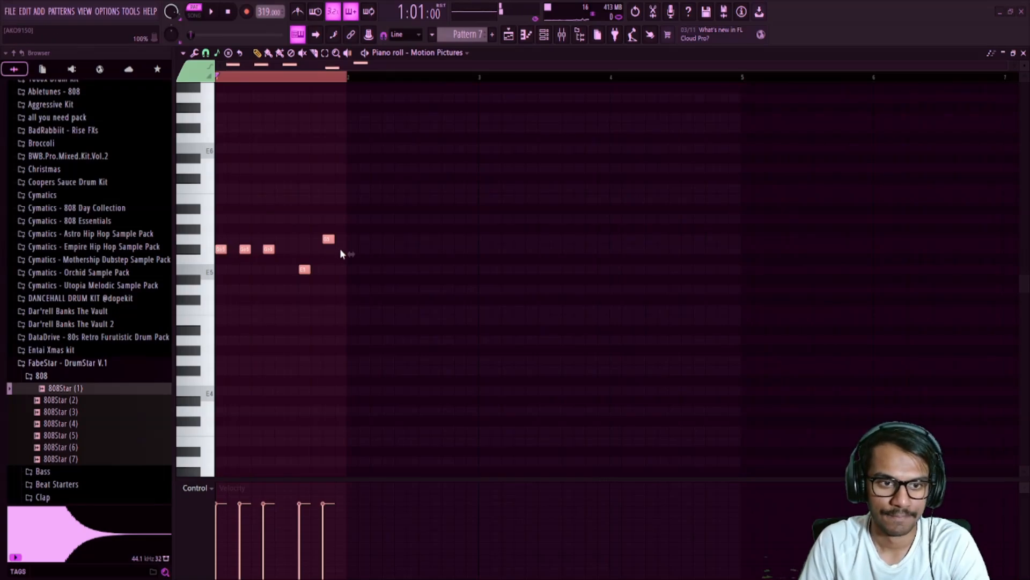
shift+drag(264, 246, 275, 245)
key(shift+Right)
key(shift+Right)
key(shift+Right)
key(shift+Right)
key(shift+Right)
key(shift+Right)
key(shift+Right)
key(shift+Right)
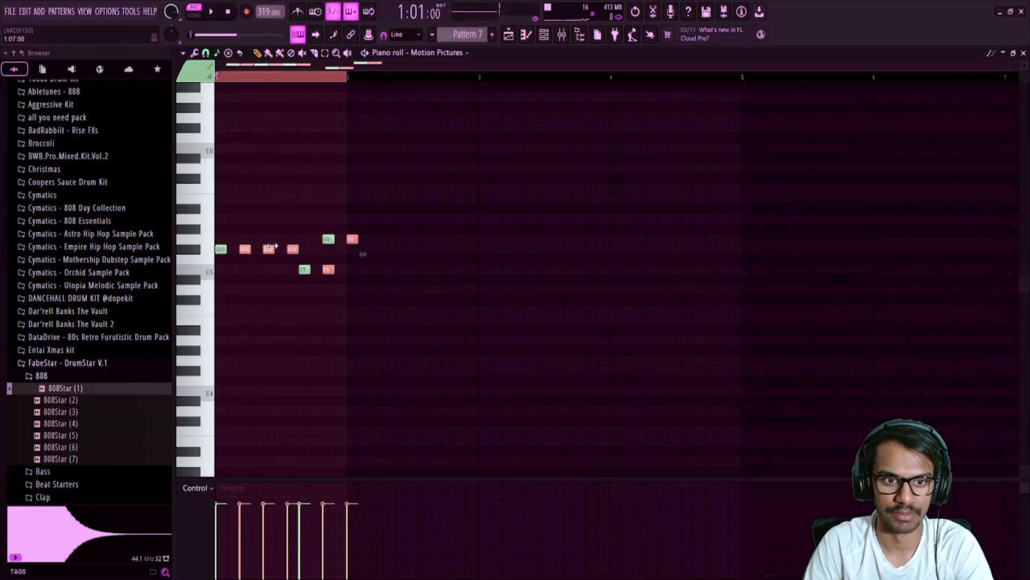
key(shift+Right)
key(shift+Right)
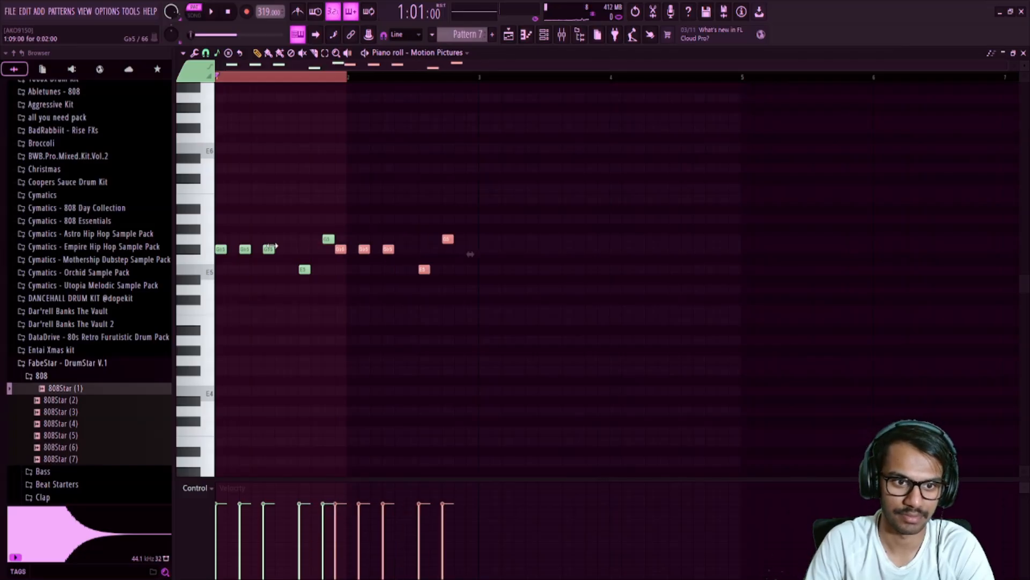
key(ctrl+a)
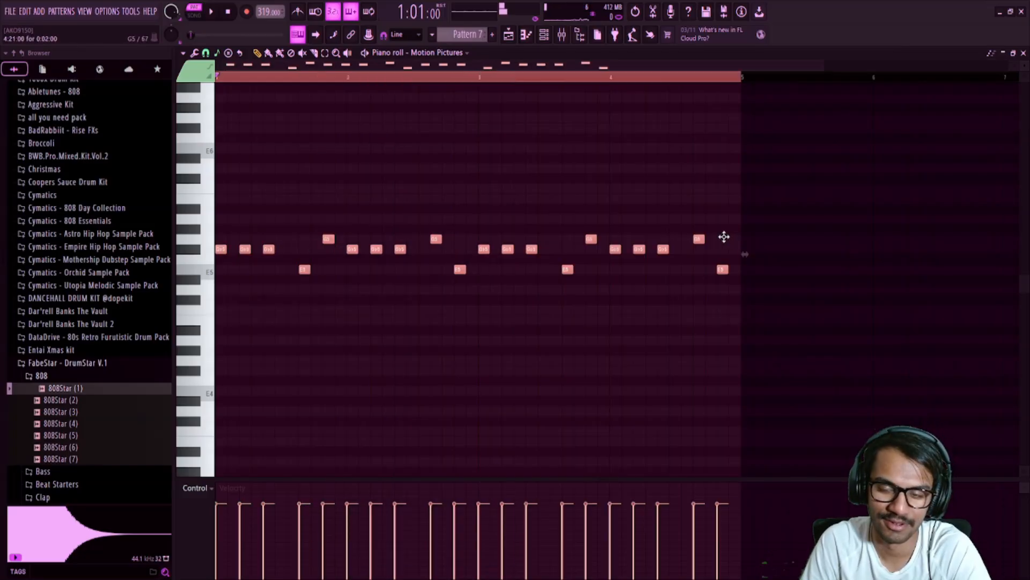
Replace the final E5 note of bar 4 with a G5 and play back the four-bar pattern
click(733, 239)
click(723, 240)
right_click(734, 240)
key(ctrl+a)
key(space)
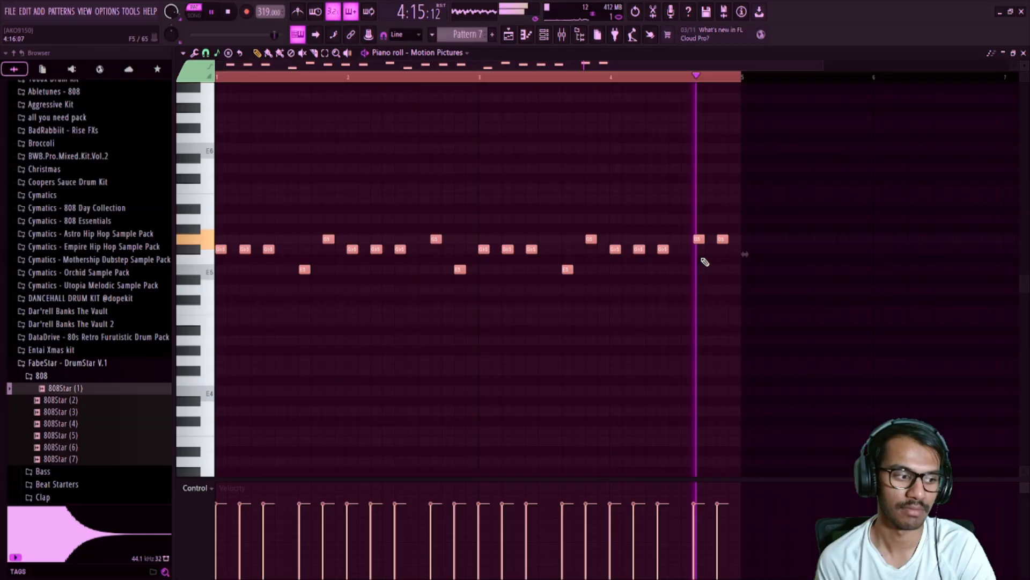
key(space)
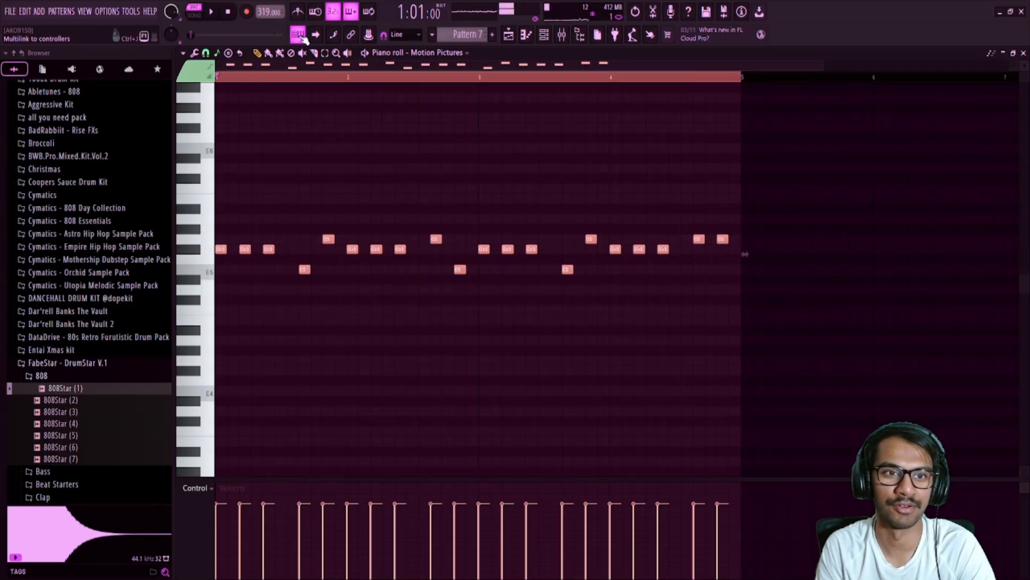
Lower the last two notes of bar 4 by one semitone to Gb5 and play back the pattern
drag(701, 226, 734, 247)
key(Down)
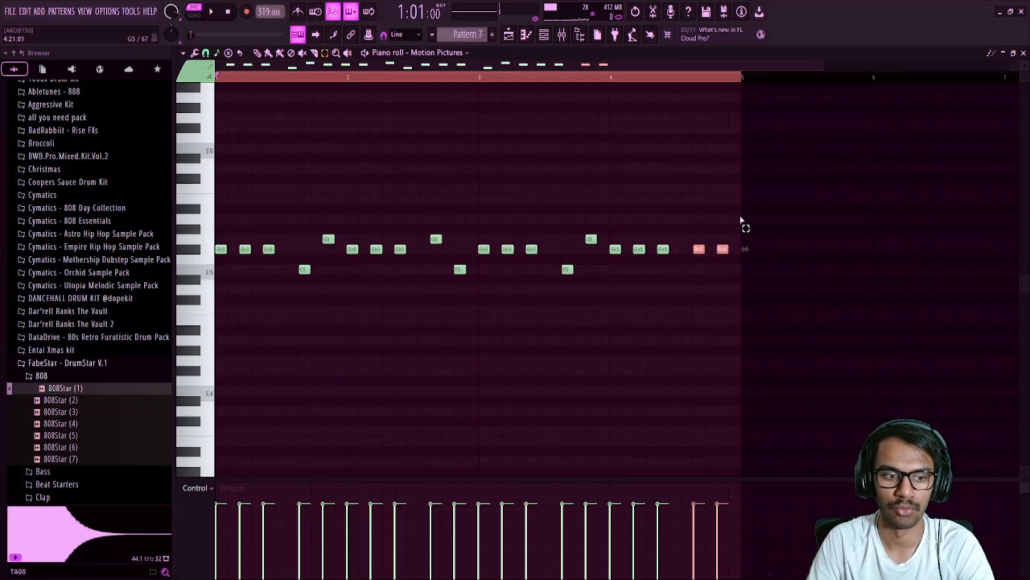
key(space)
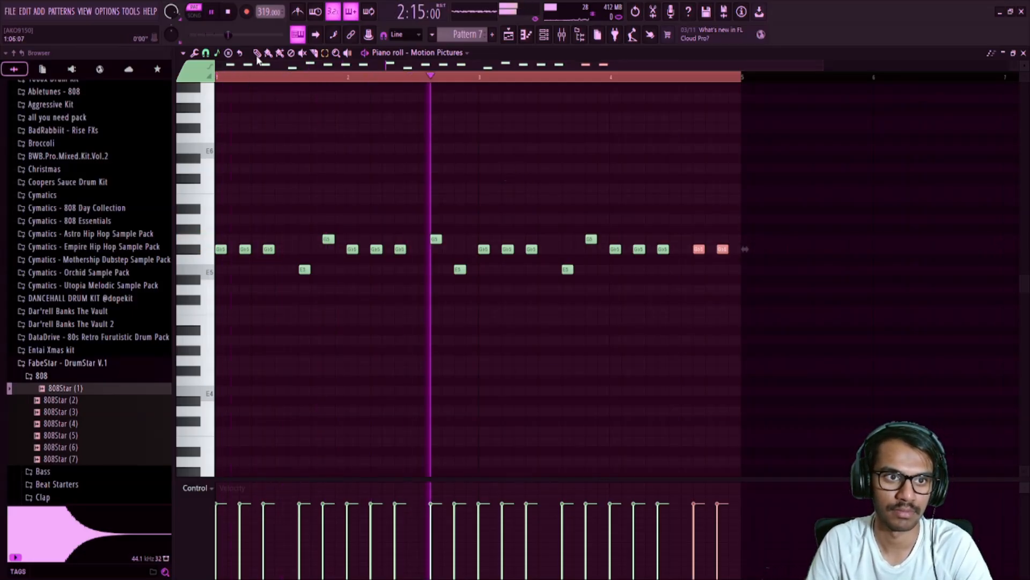
key(space)
Build a 16-step chord of D4, B3 and Gb3 at the start of bar 1, and play back the pattern
scroll(239, 364, down, 1)
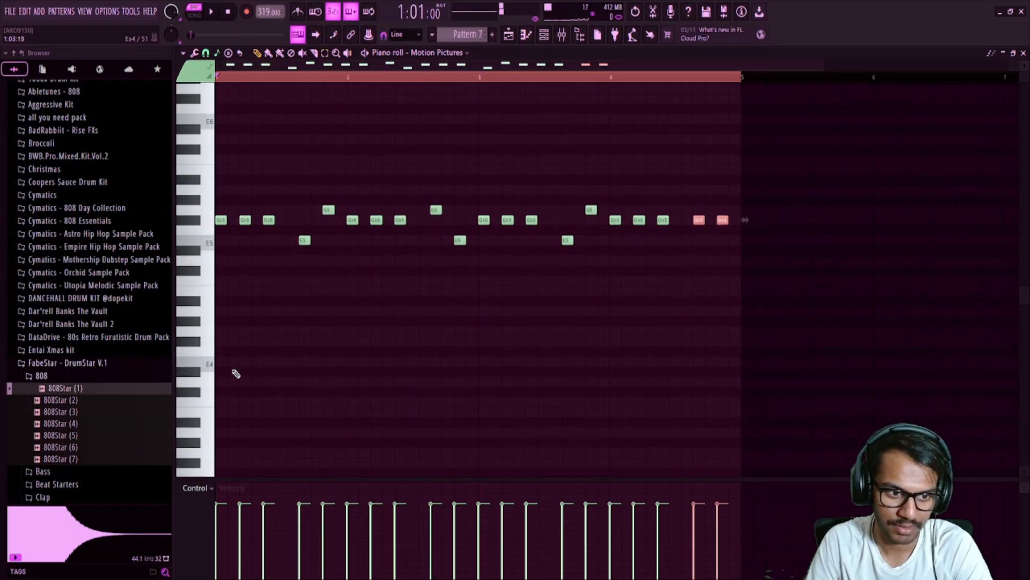
key(space)
key(space)
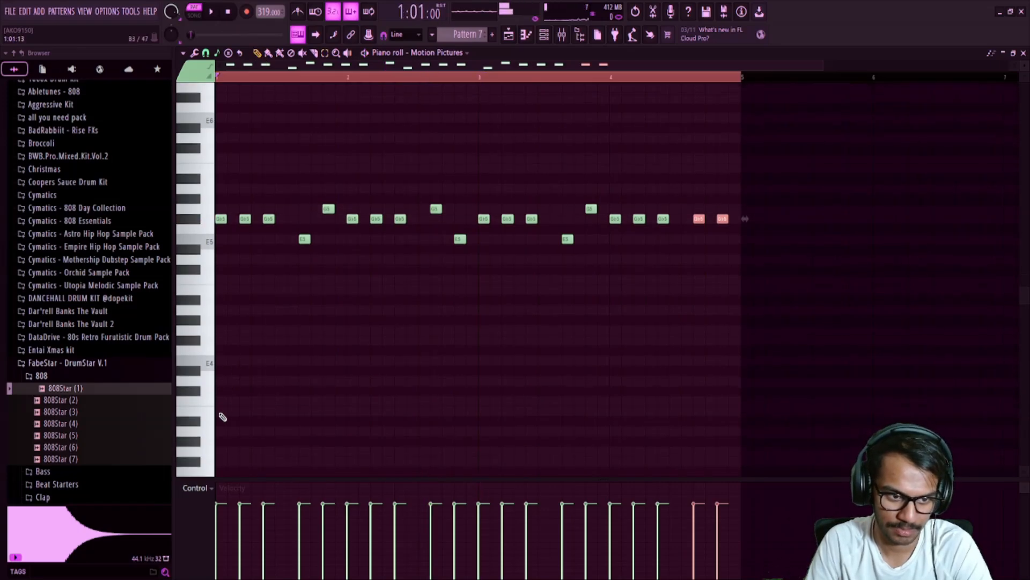
drag(221, 382, 280, 378)
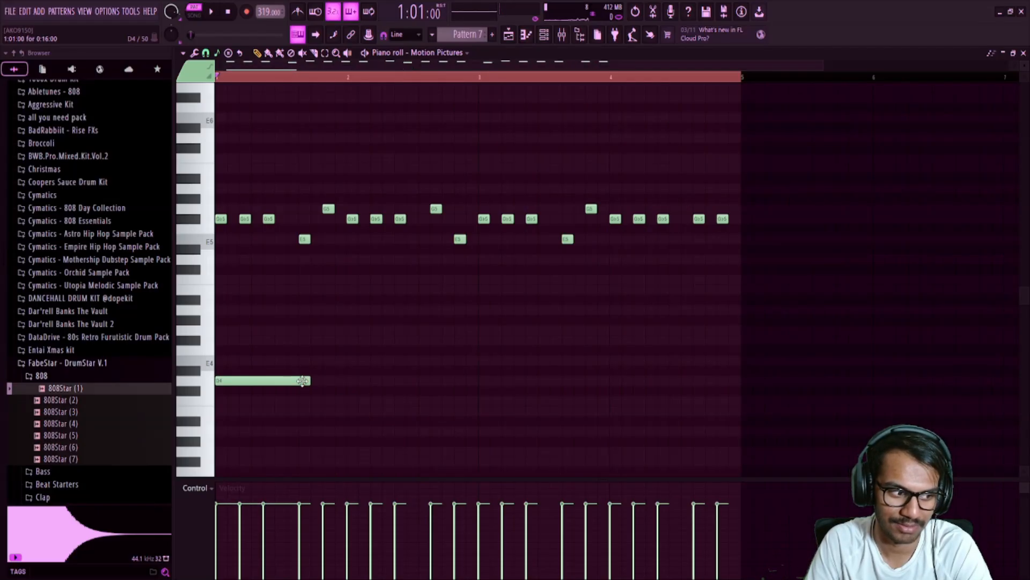
click(224, 411)
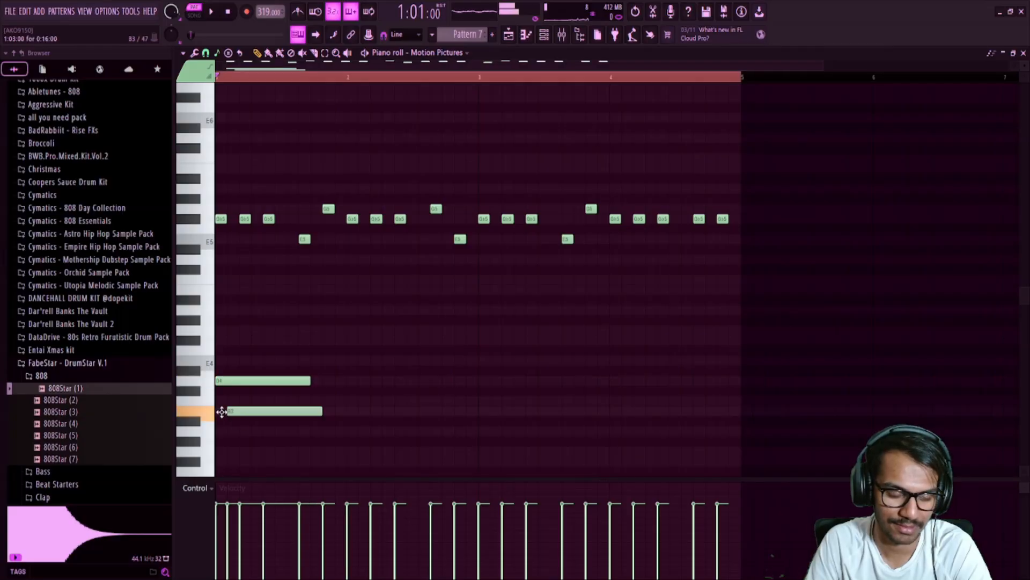
click(224, 452)
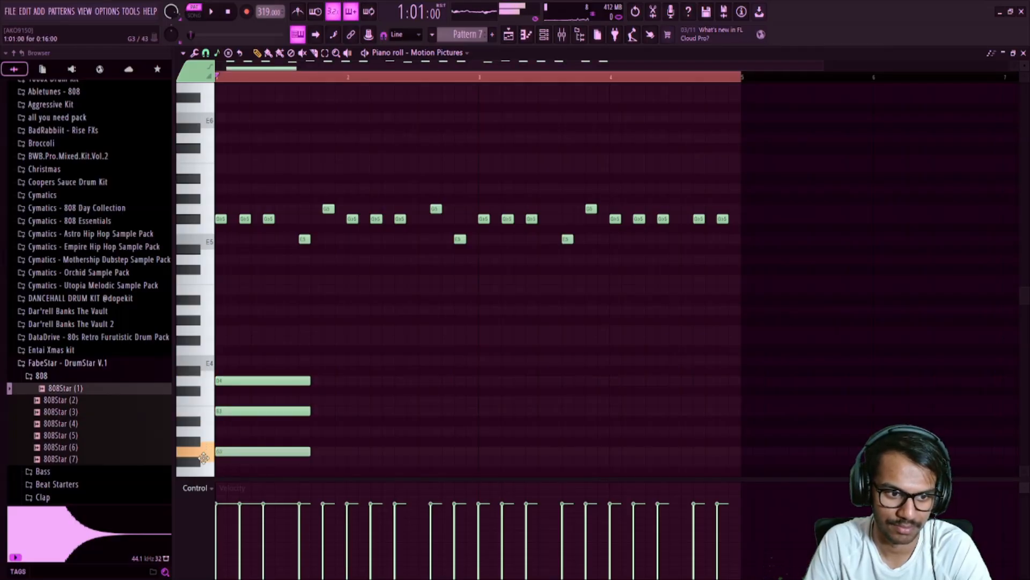
drag(203, 459, 202, 462)
key(space)
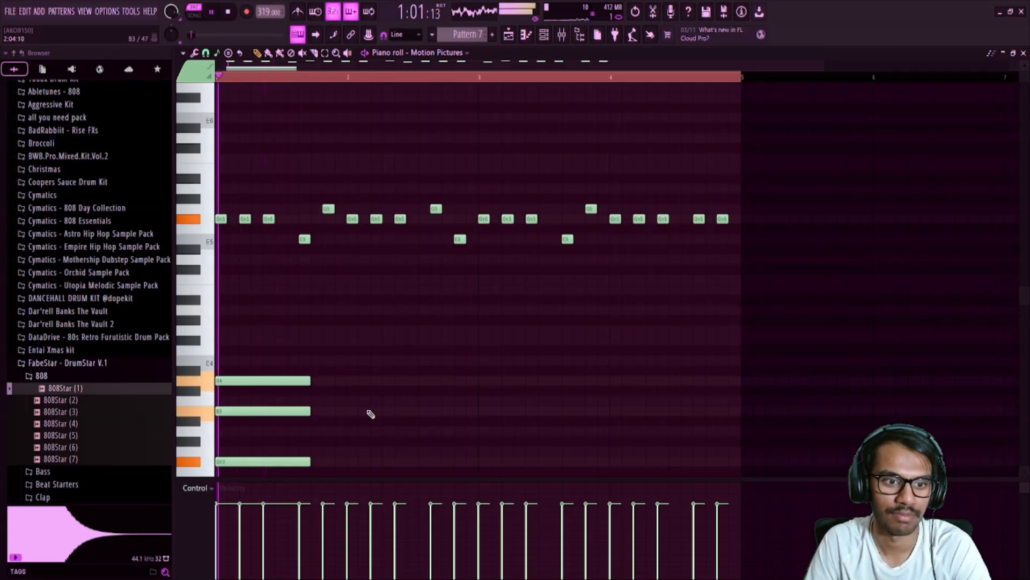
key(space)
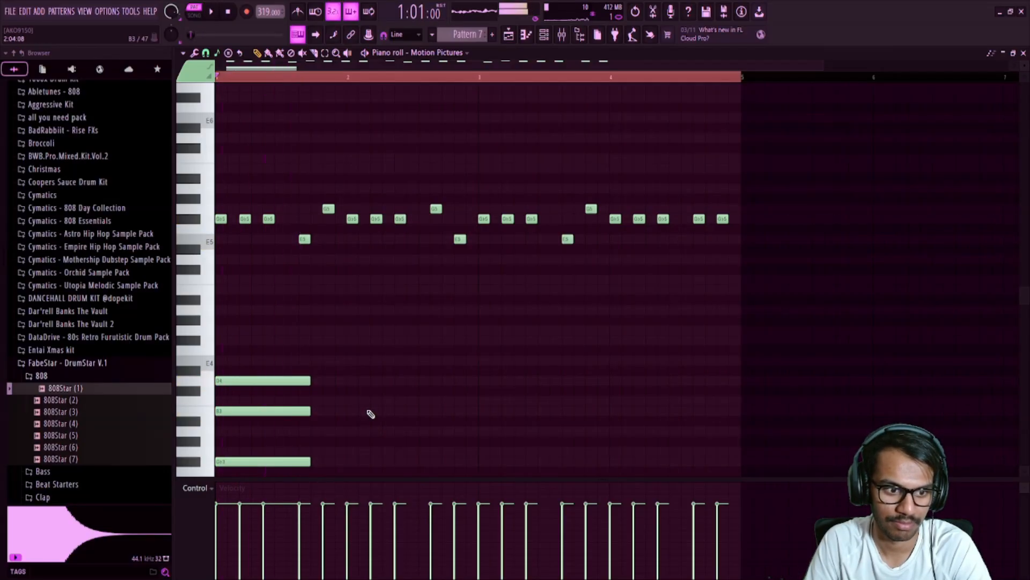
Select the three chord notes in bar 1 and listen to them under the melody
scroll(370, 414, down, 2)
scroll(370, 414, down, 1)
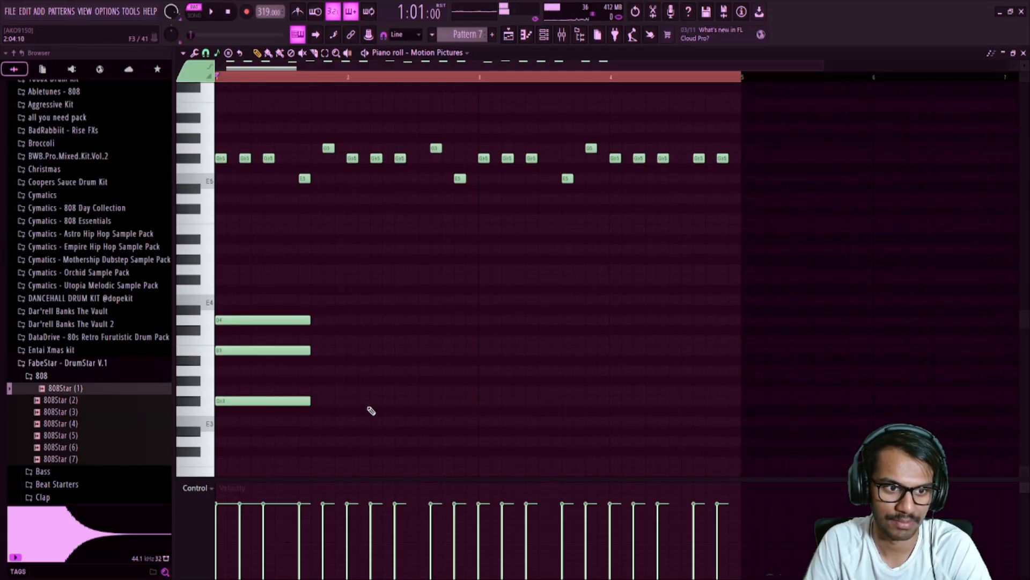
drag(275, 306, 274, 437)
key(space)
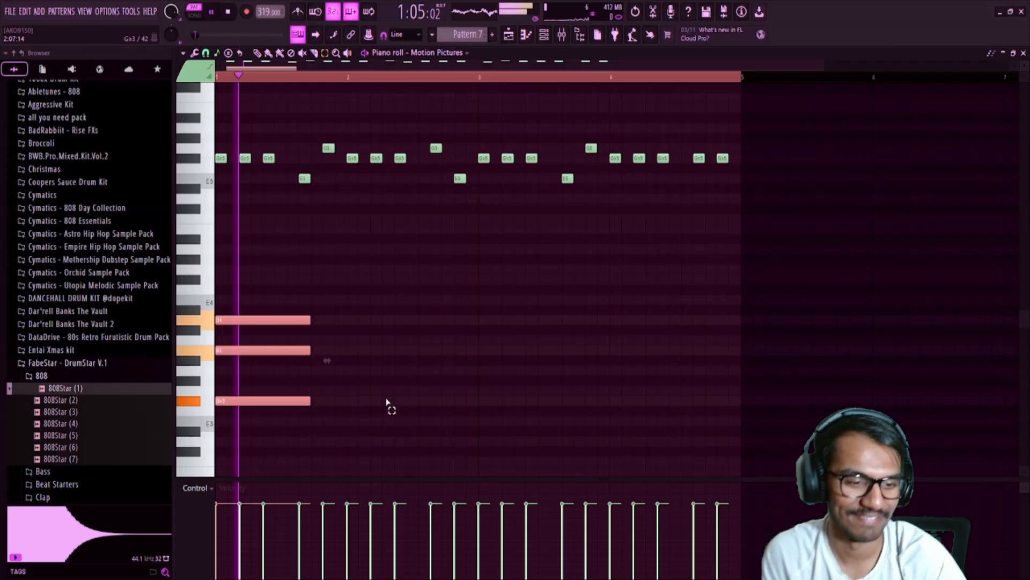
ctrl+click(389, 404)
key(space)
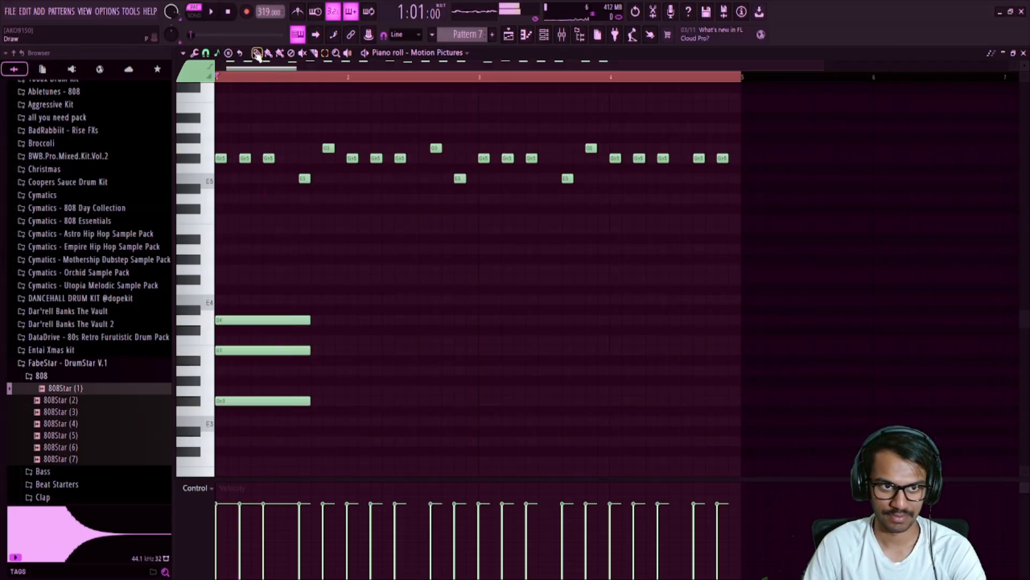
Add a second chord of Gb3, B3 and E4, six steps long from 1:17, and play it back
click(304, 402)
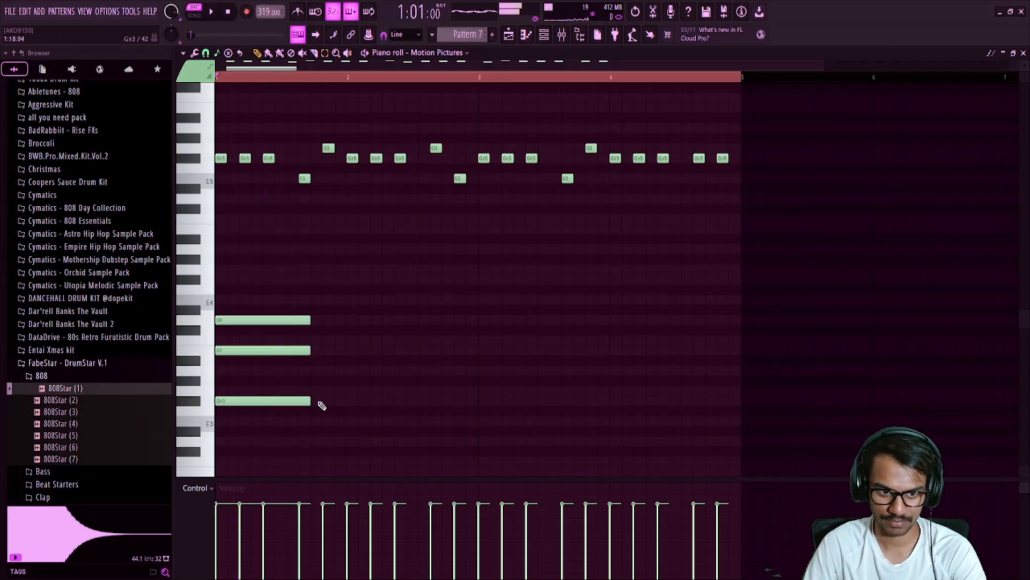
click(320, 405)
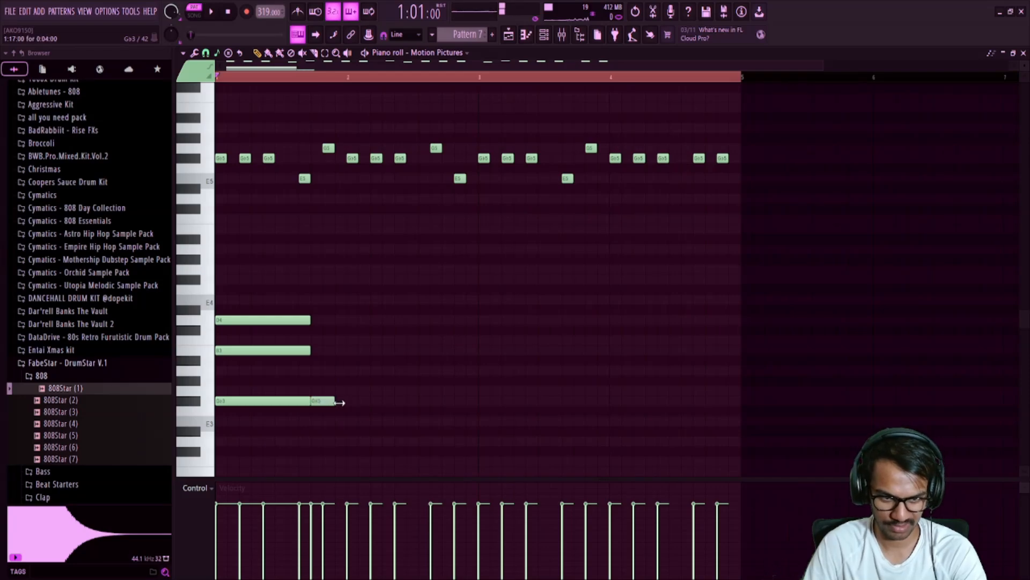
click(314, 351)
click(315, 299)
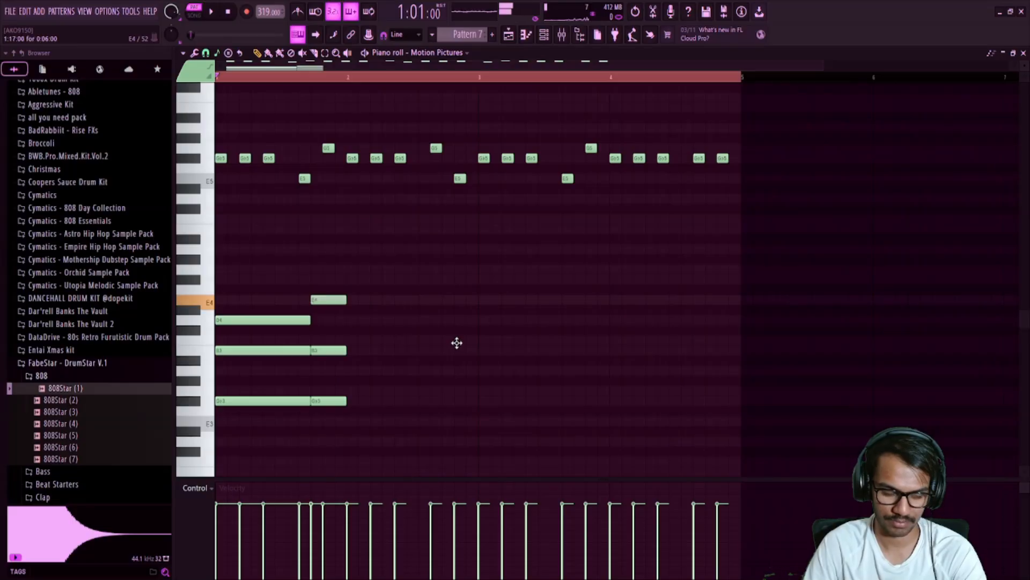
key(space)
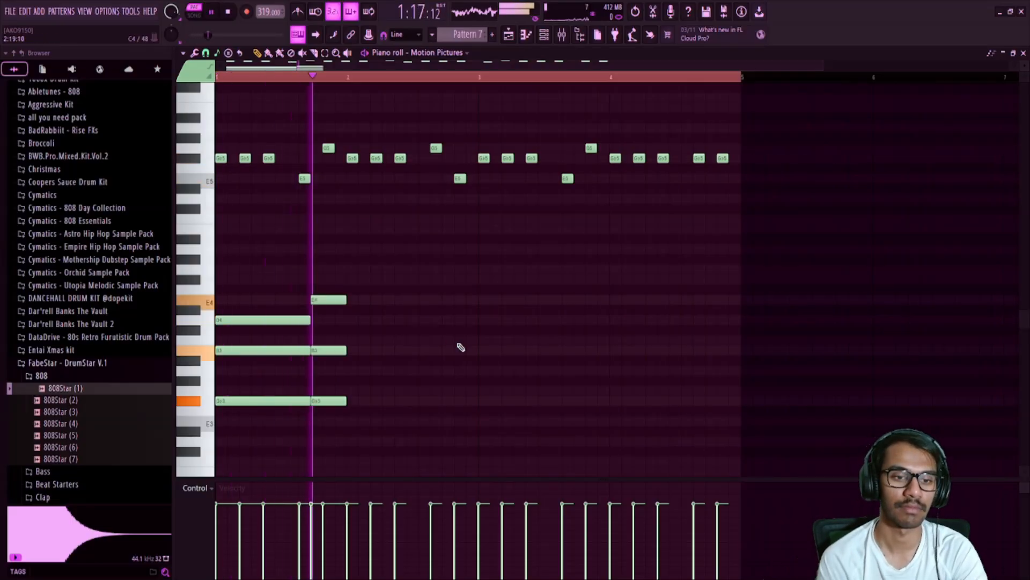
key(space)
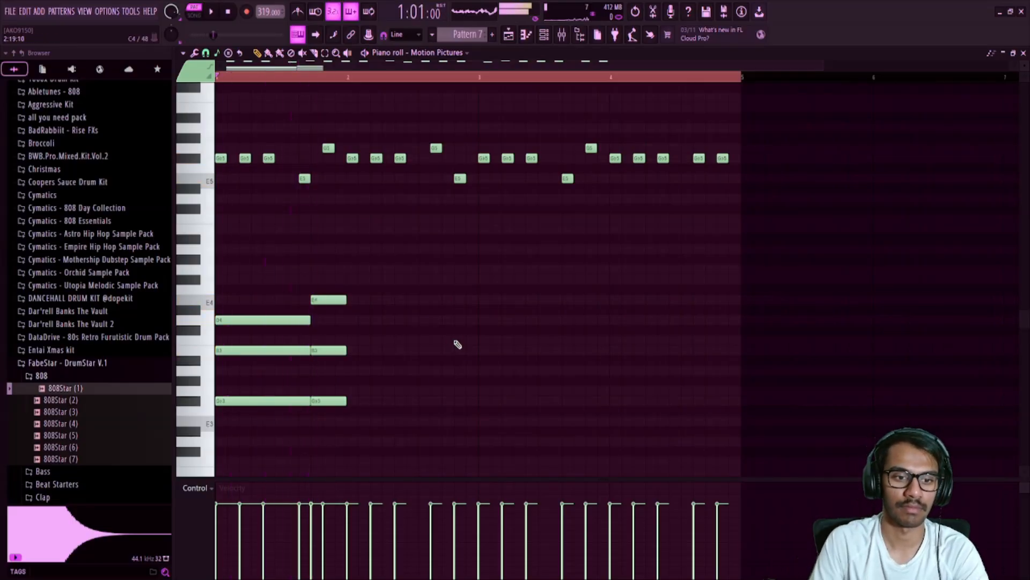
Move the boundary between the two bar 1 chords two steps earlier, deleting the E5 melody note first and re-adding it
alt+right_click(310, 351)
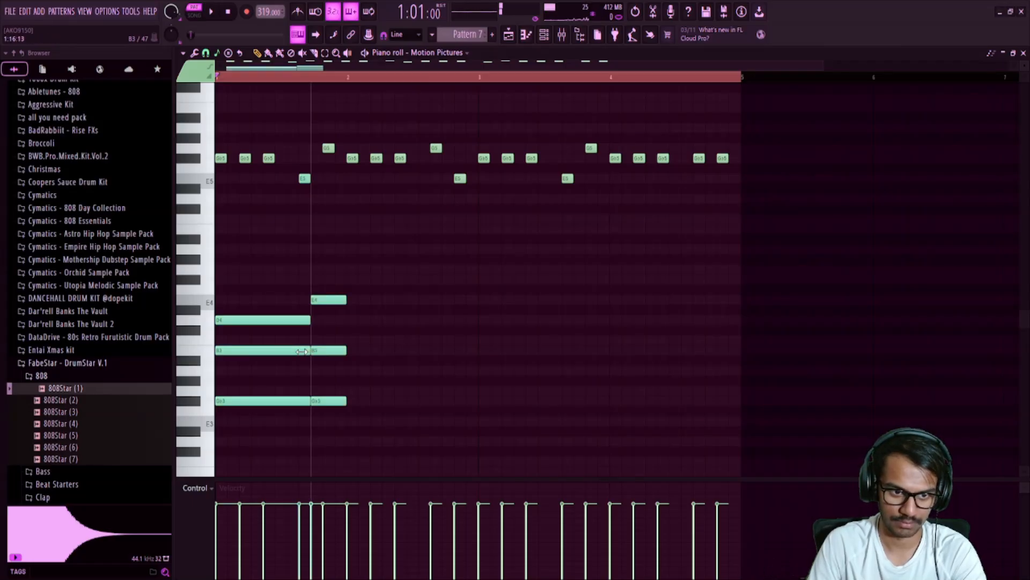
right_click(307, 178)
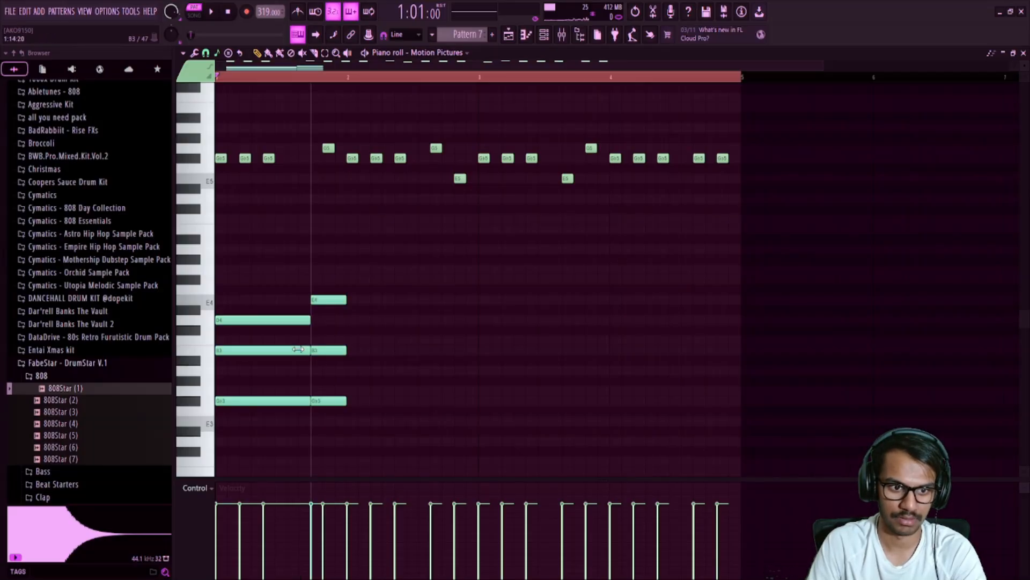
drag(298, 349, 295, 350)
click(269, 158)
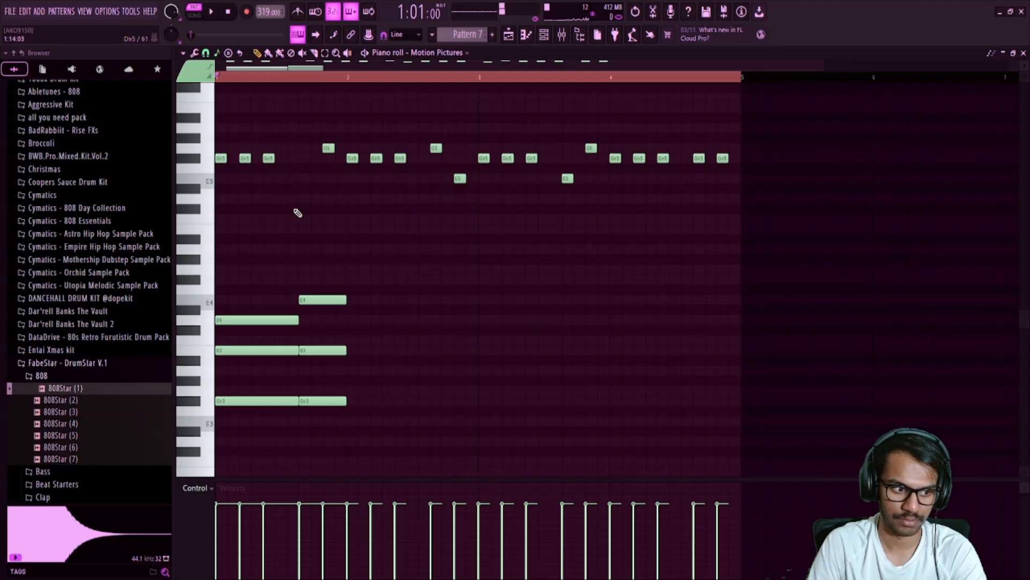
click(302, 178)
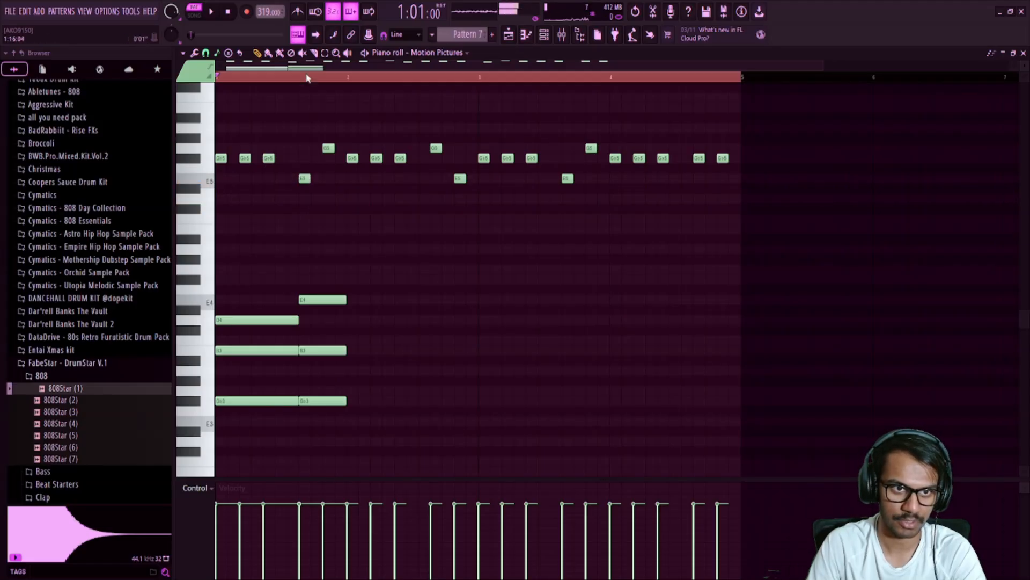
Try both bar 1 chords one octave higher against the melody
click(325, 53)
drag(360, 436, 231, 249)
key(ctrl+Up)
key(space)
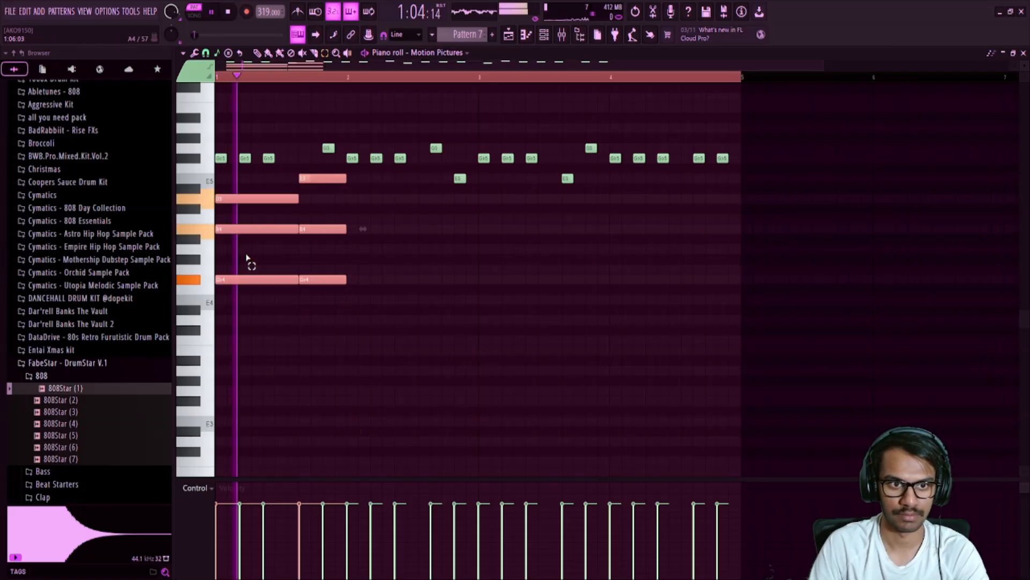
key(space)
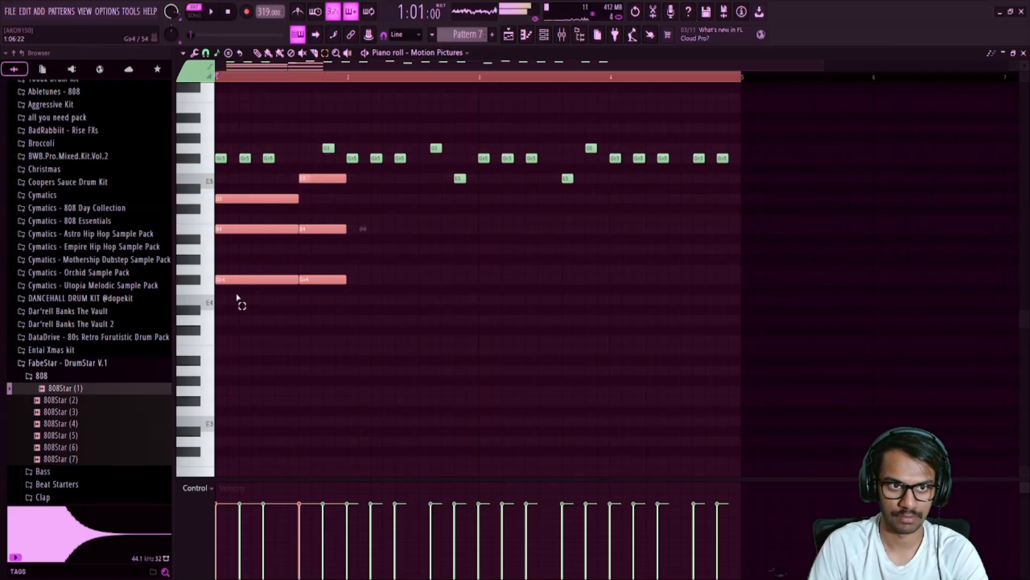
click(268, 53)
key(ctrl+Down)
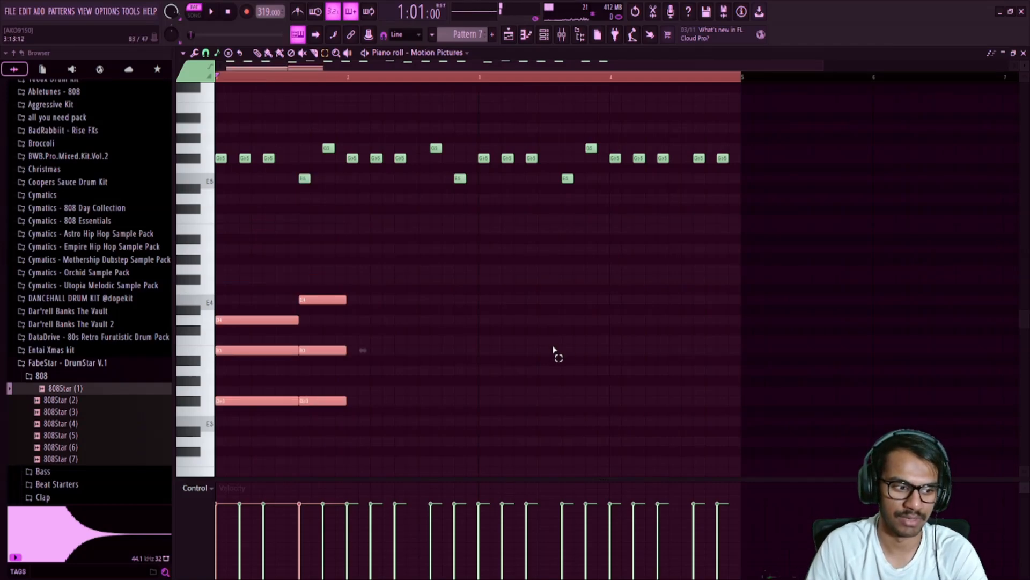
key(space)
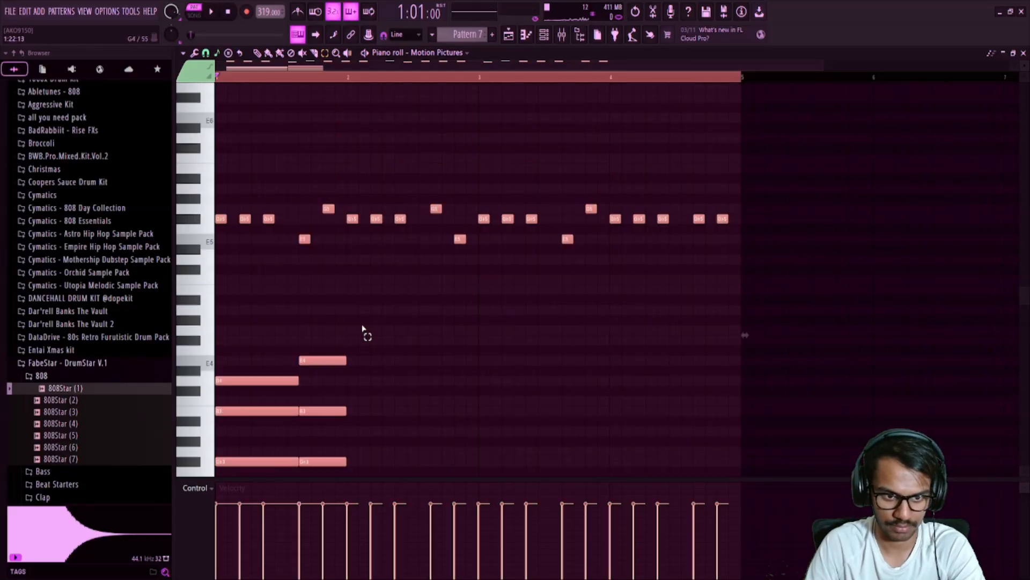
Copy both bar 1 chords into bar 2 and raise the B3 of the last chord to C4
scroll(359, 370, down, 3)
drag(344, 417, 271, 285)
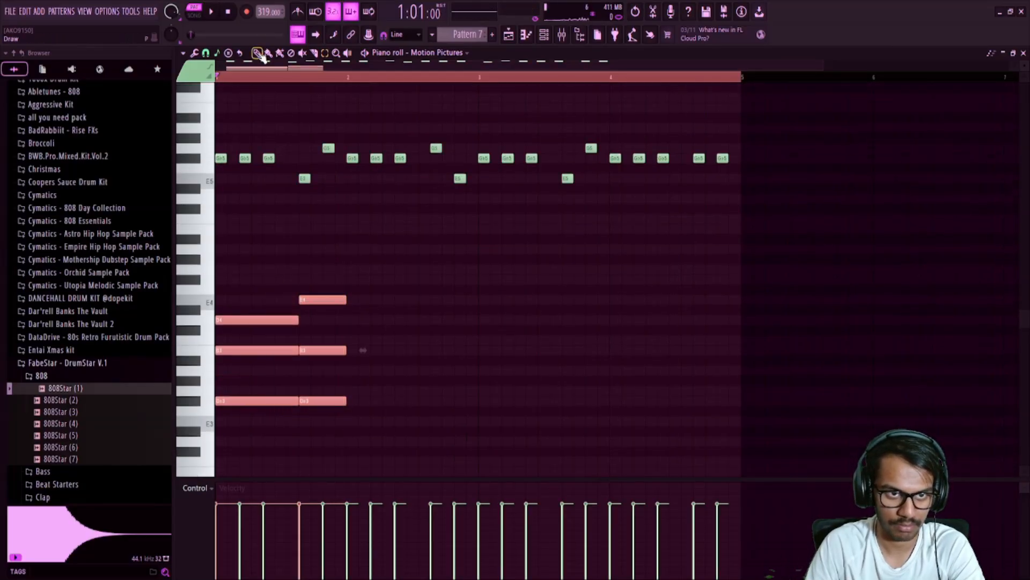
drag(225, 320, 354, 320)
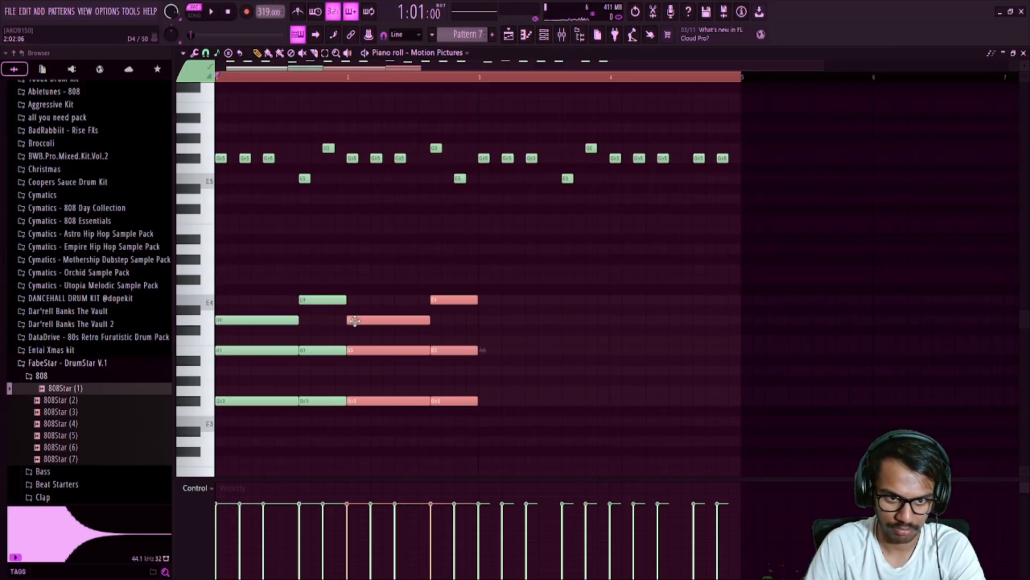
click(525, 370)
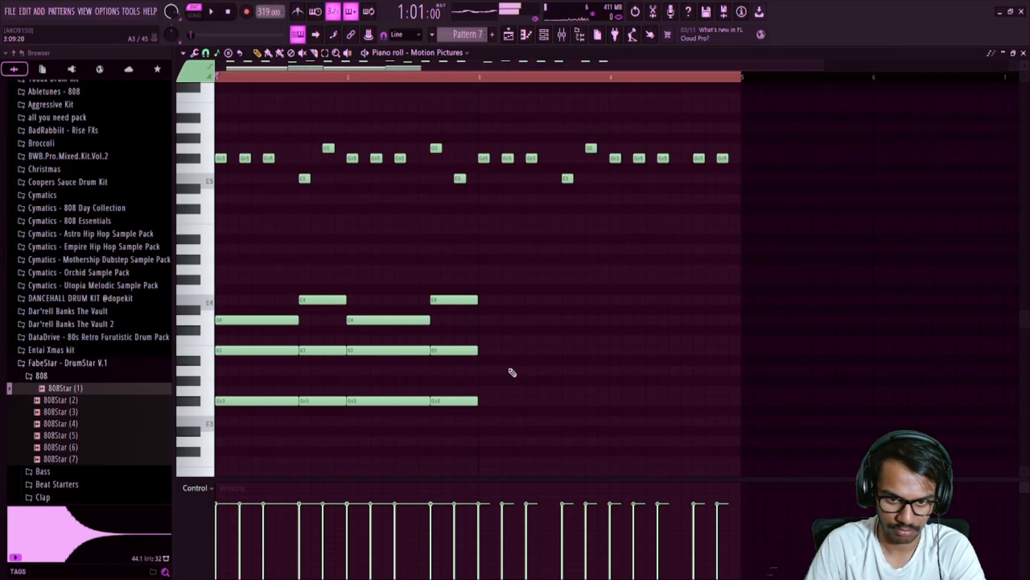
drag(457, 351, 456, 340)
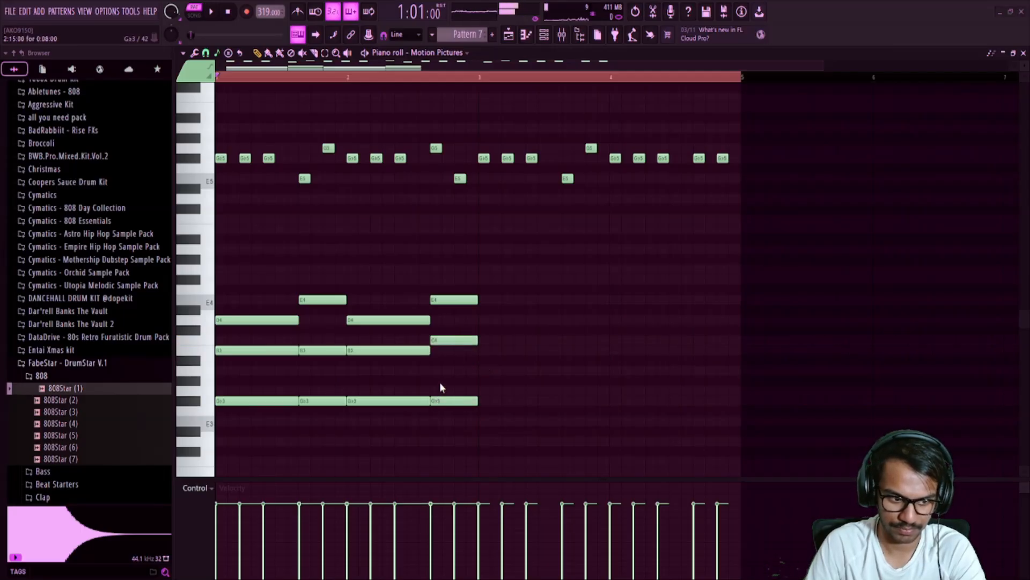
Raise the lowest note of bar 2's last chord to G3 and copy the chords of bars 1–2 into bars 3–4
drag(445, 399, 443, 386)
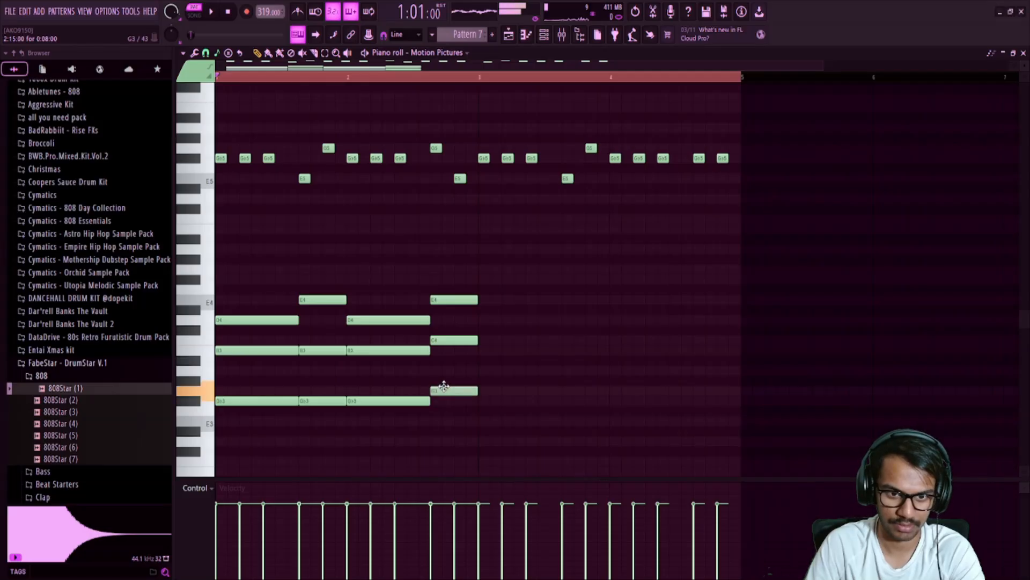
click(326, 54)
mouse_move(271, 276)
mouse_down()
mouse_move(347, 316)
mouse_move(487, 416)
mouse_up()
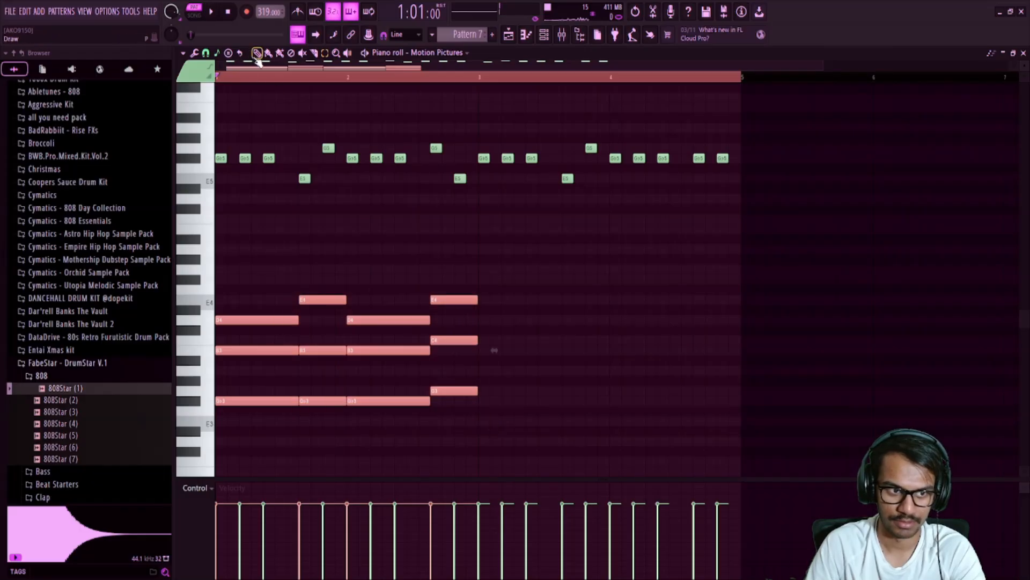
drag(254, 318, 519, 314)
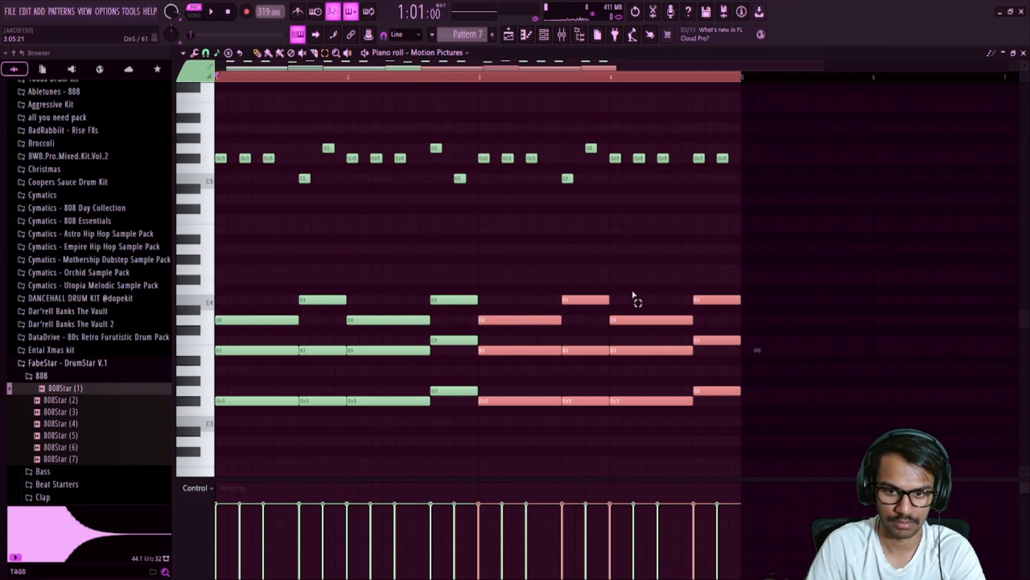
Lower the last chord of bar 4 to Gb3, B3 and D4
drag(720, 415, 725, 287)
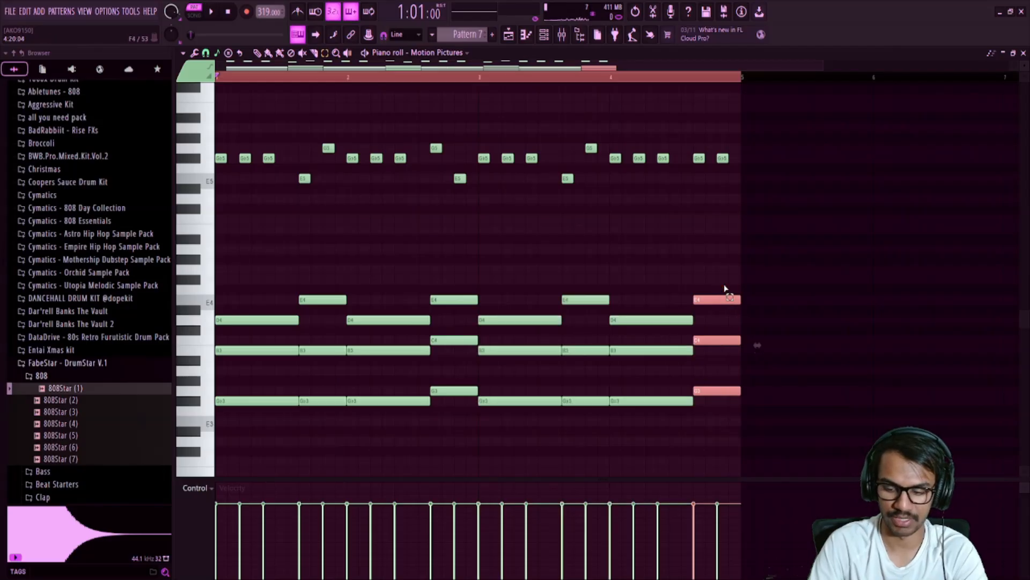
key(shift+Down)
Reduce the velocity of all chord notes across the four bars and play the pattern back
drag(746, 425, 213, 268)
scroll(534, 326, down, 5)
scroll(535, 325, down, 2)
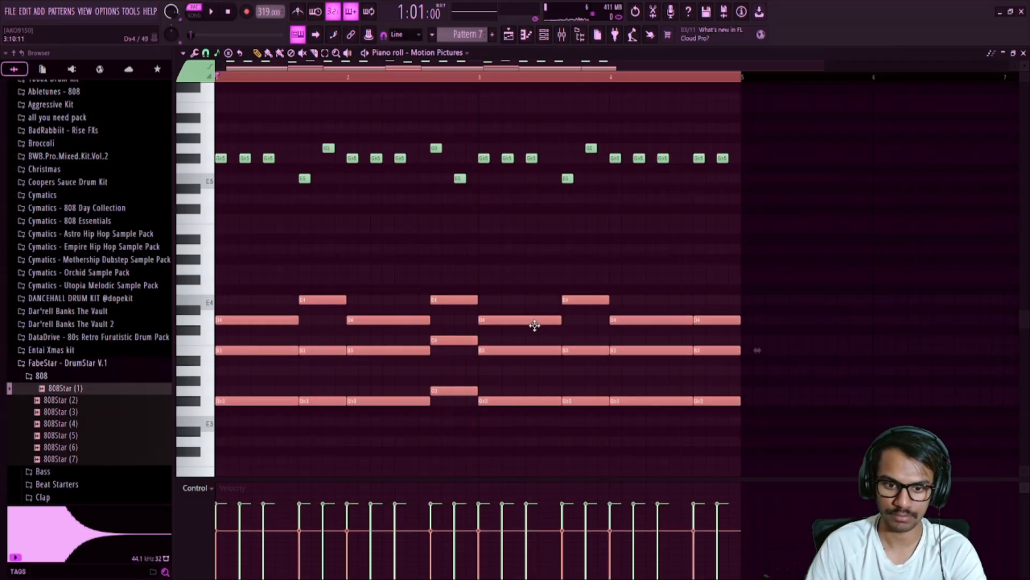
key(space)
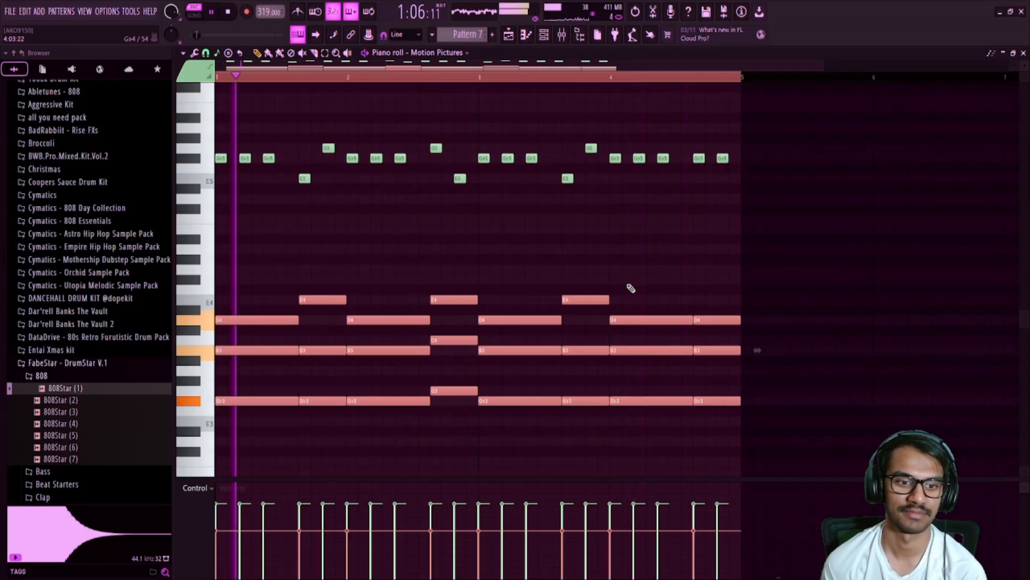
key(space)
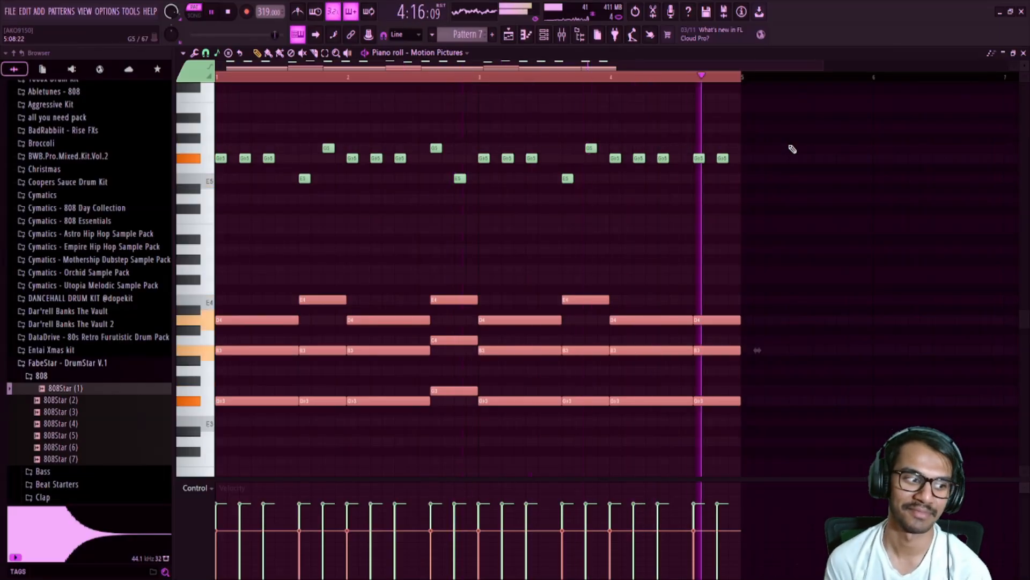
key(space)
Raise all melody notes one octave and play them back with the chords
drag(790, 266, 214, 132)
key(ctrl+Up)
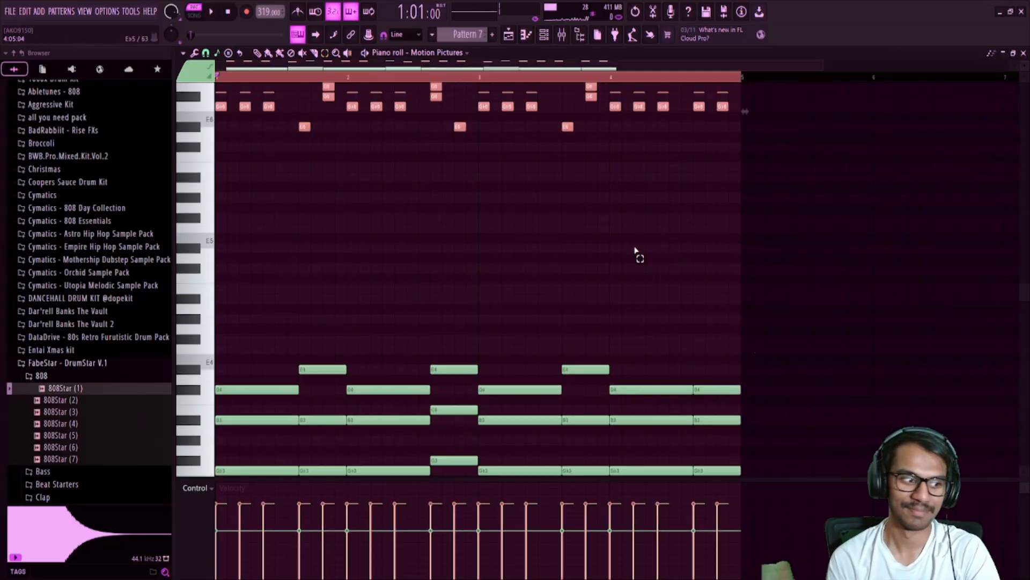
key(space)
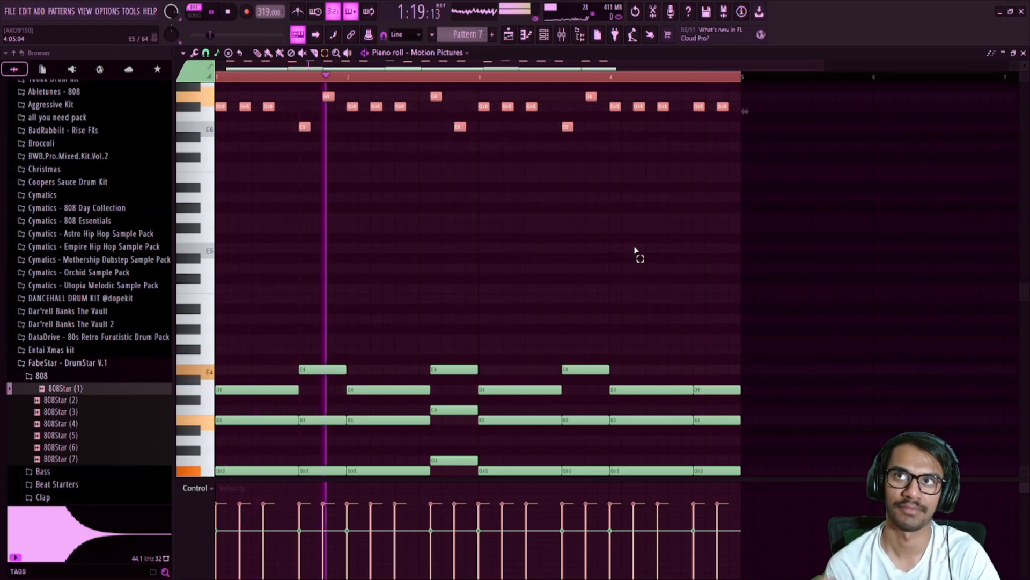
key(space)
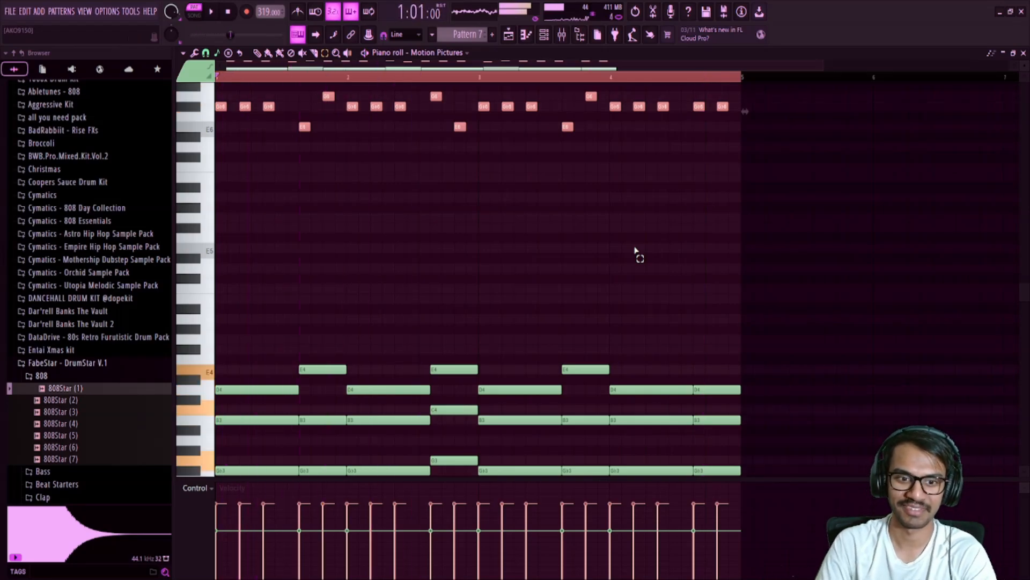
Play the full arrangement in the playlist with Track 5 muted and unmuted again first
key(F5)
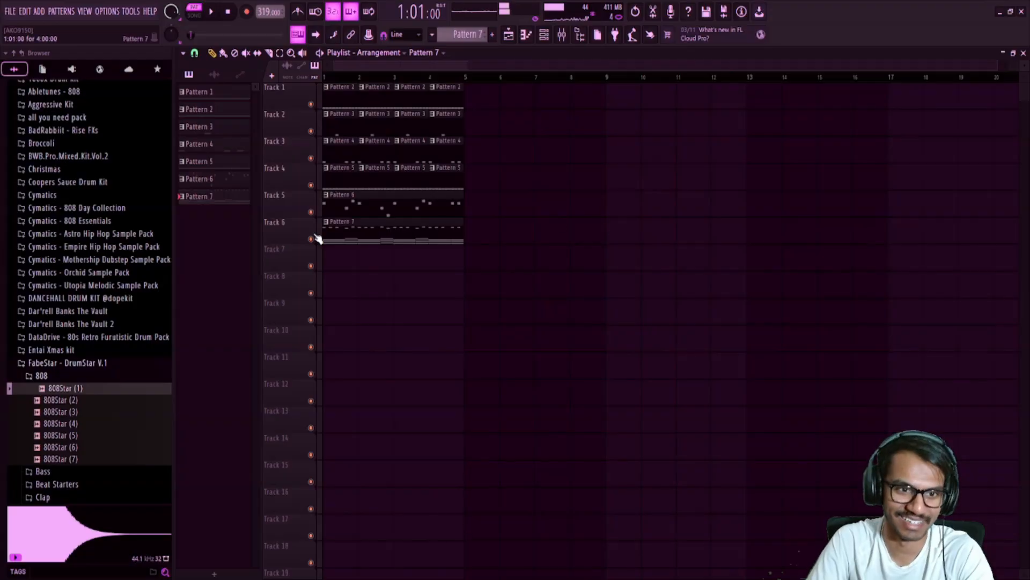
click(311, 212)
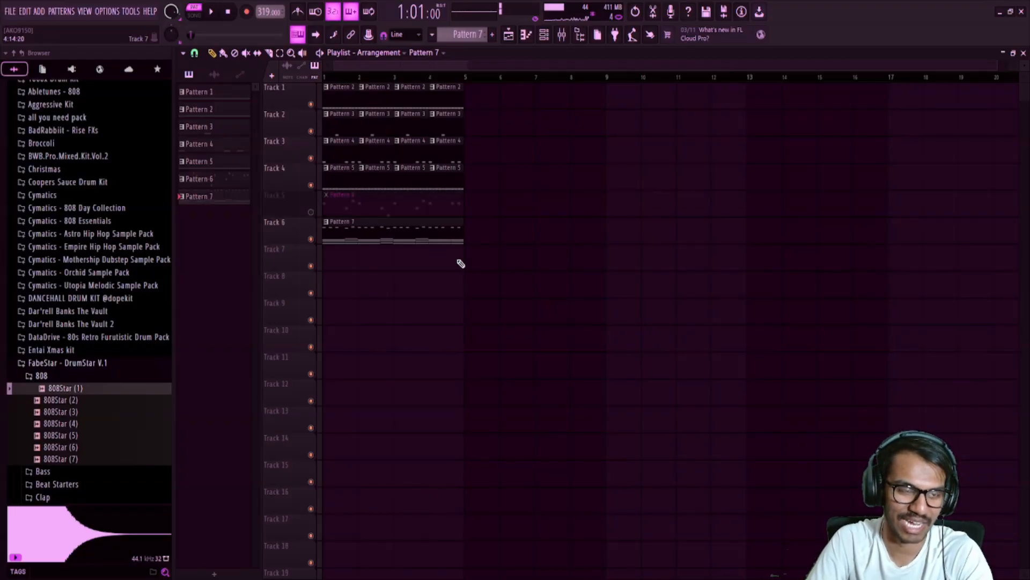
click(312, 213)
key(space)
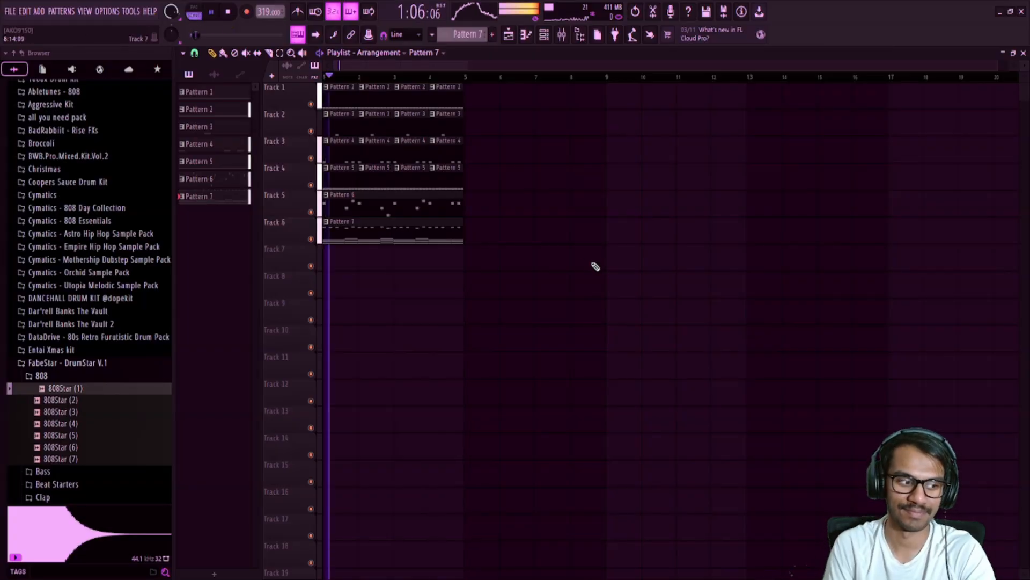
key(space)
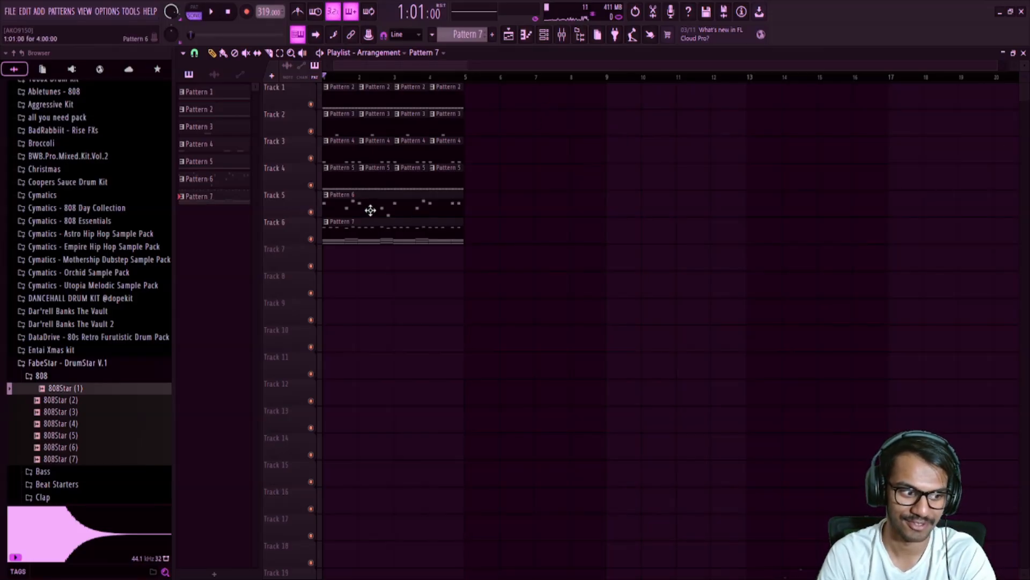
Look over the FLEX instrument settings of the Motion Pictures channel
click(550, 34)
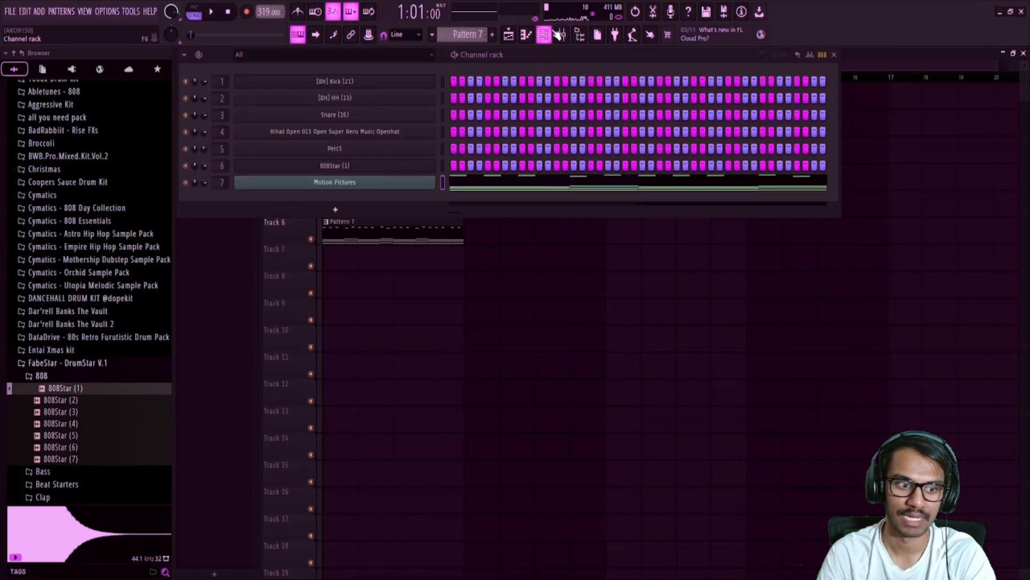
click(369, 184)
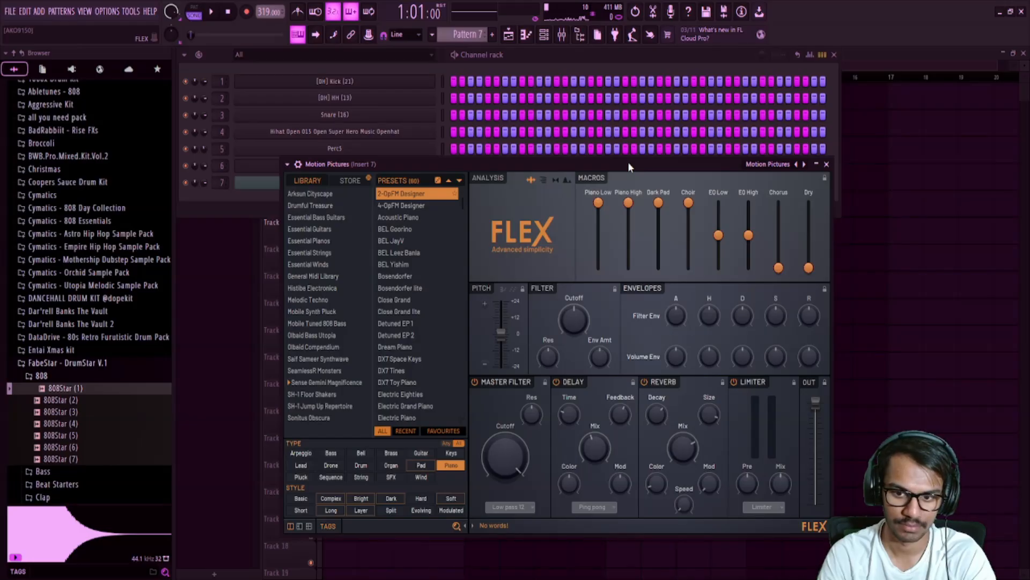
click(910, 54)
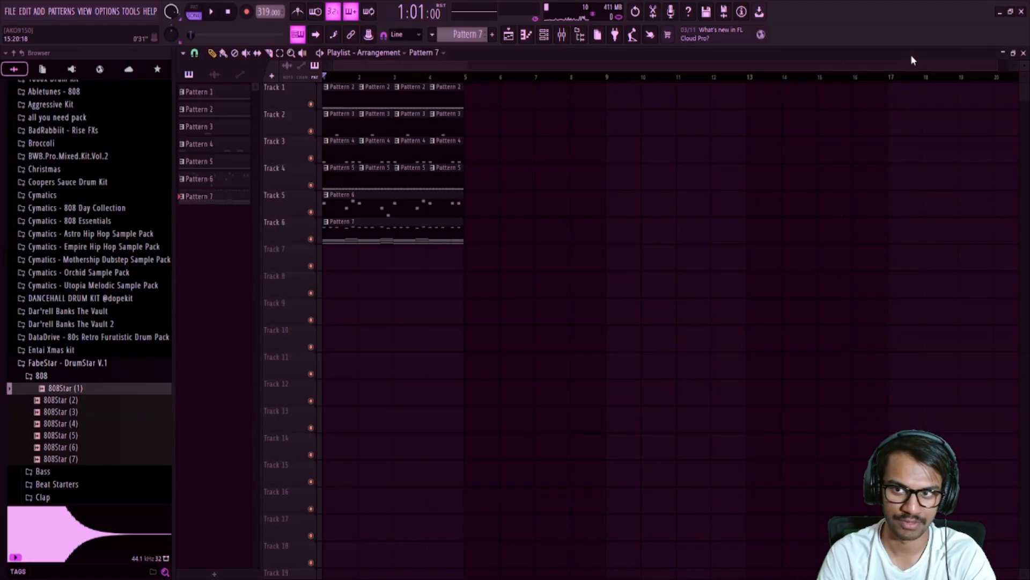
Load Edison on mixer Insert 7 and record the playback of Pattern 7 into it
click(563, 34)
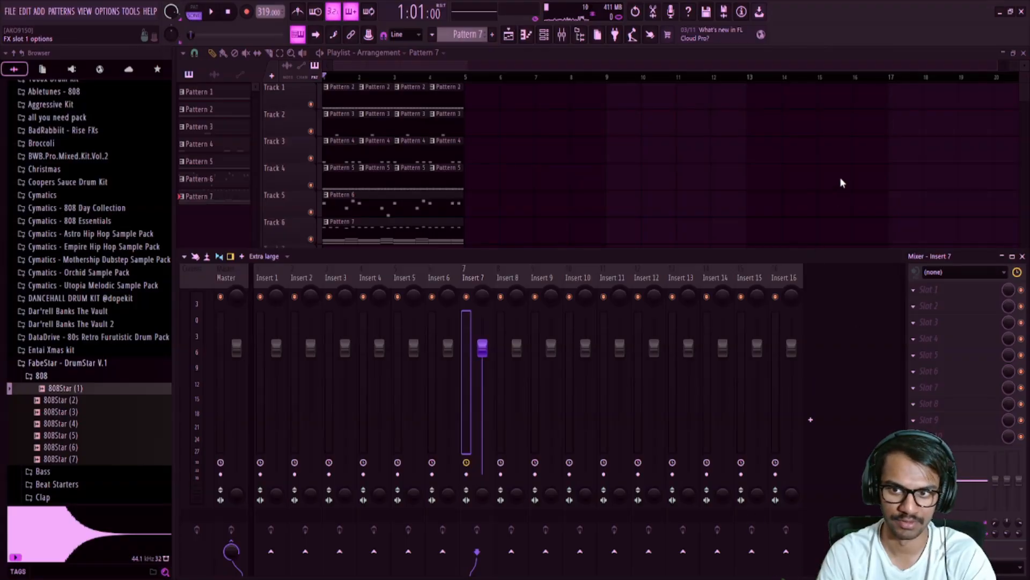
key(ctrl+e)
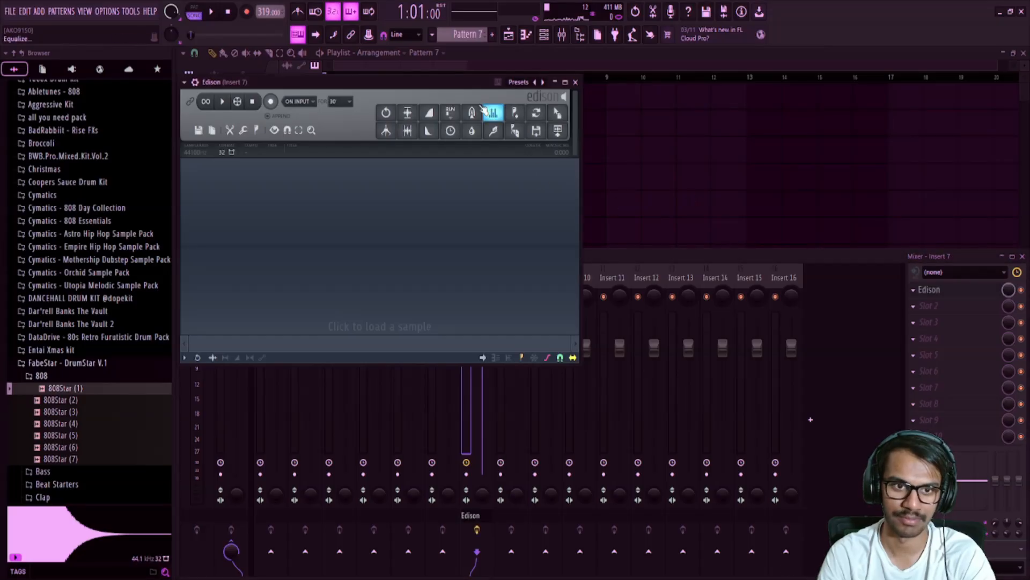
drag(454, 87, 630, 122)
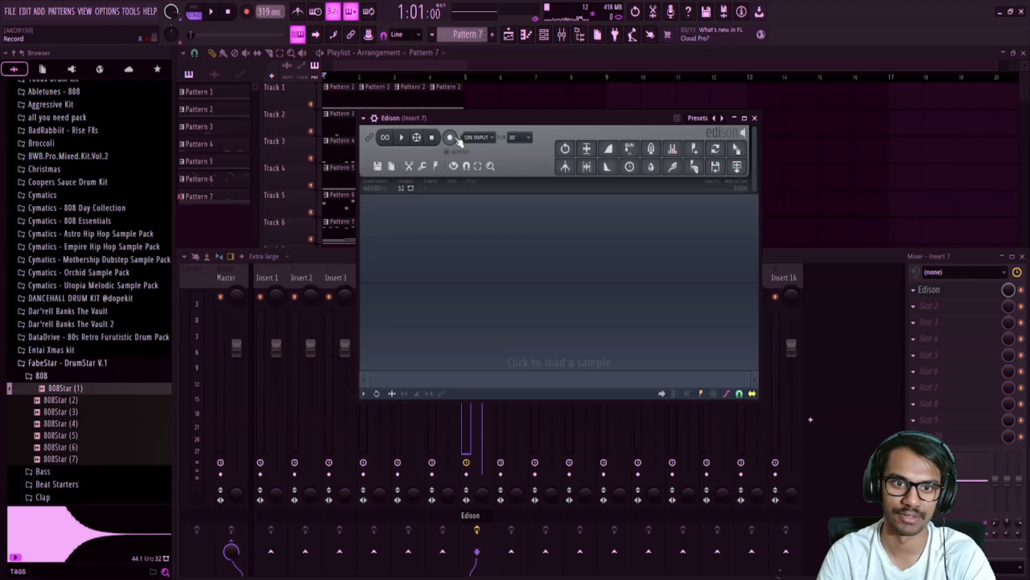
click(195, 12)
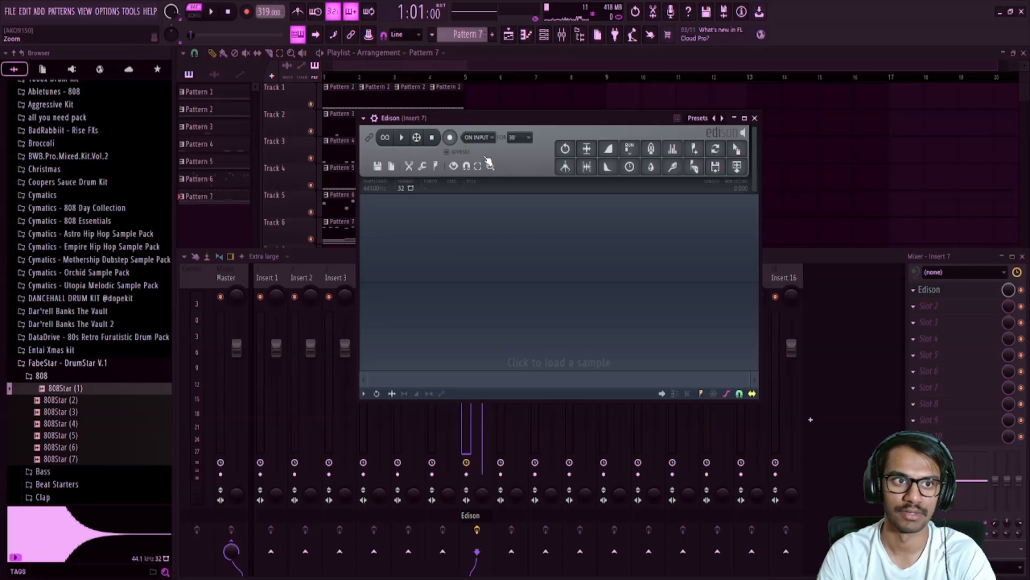
click(450, 138)
key(space)
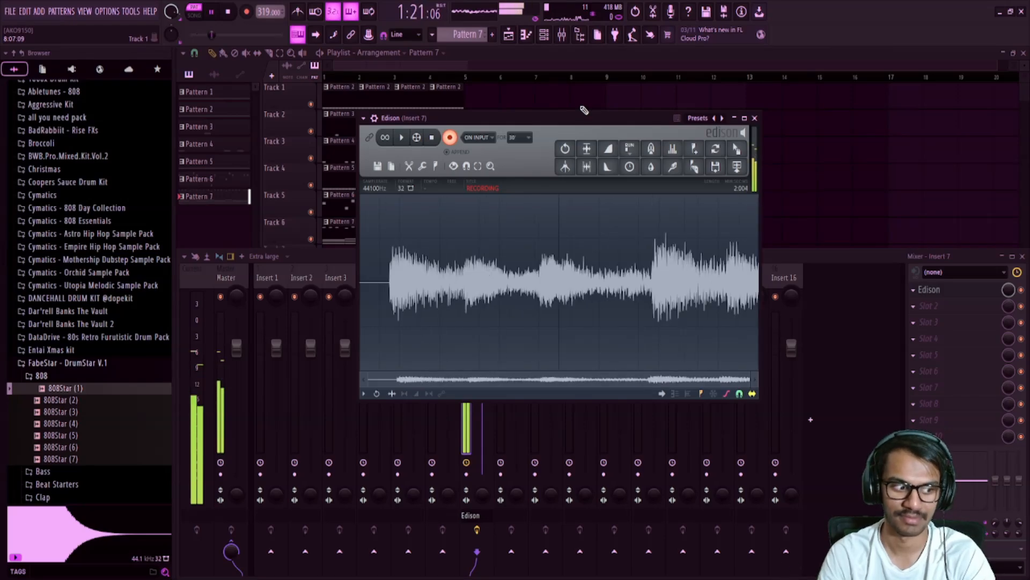
key(space)
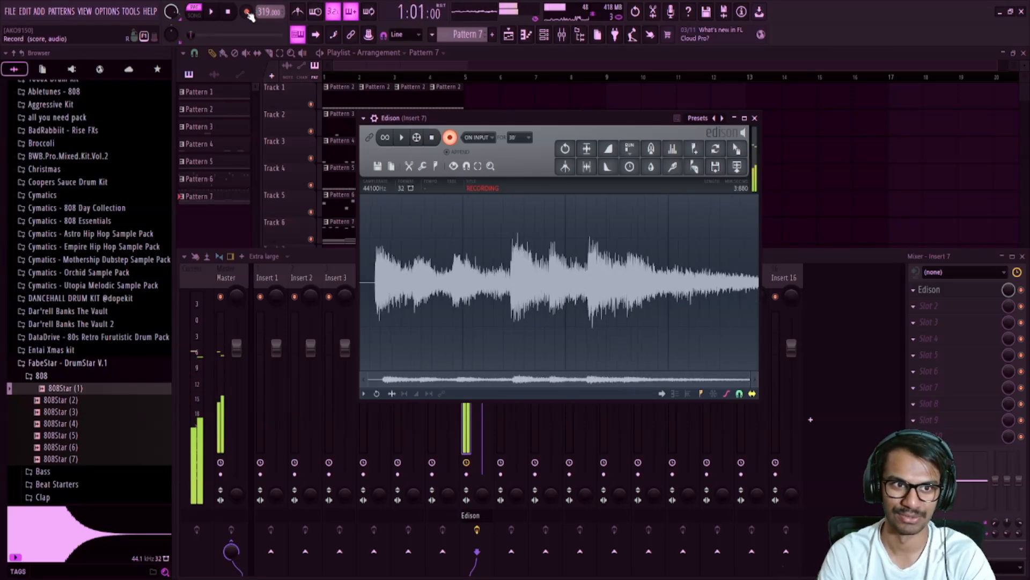
click(433, 138)
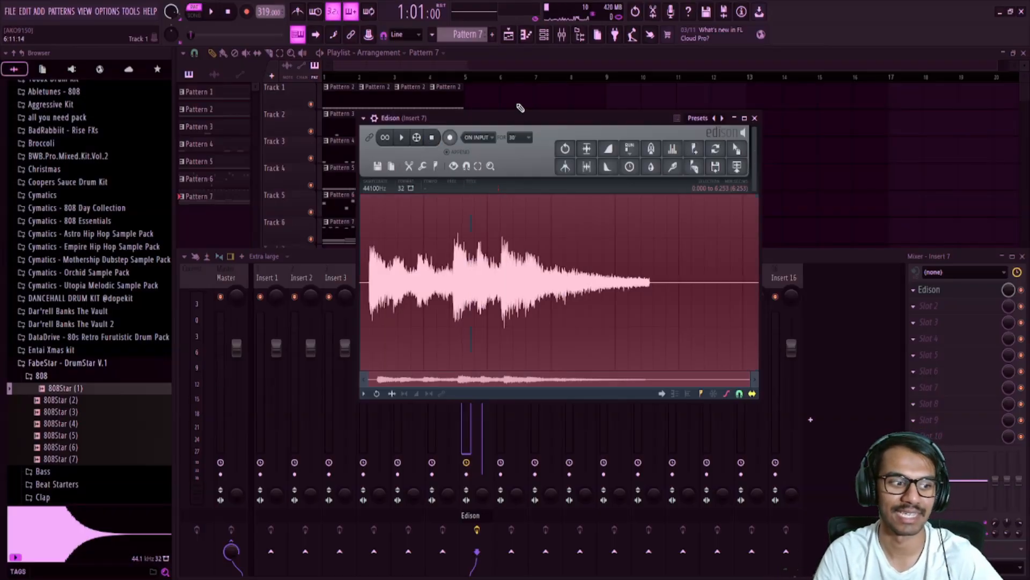
drag(510, 113, 498, 119)
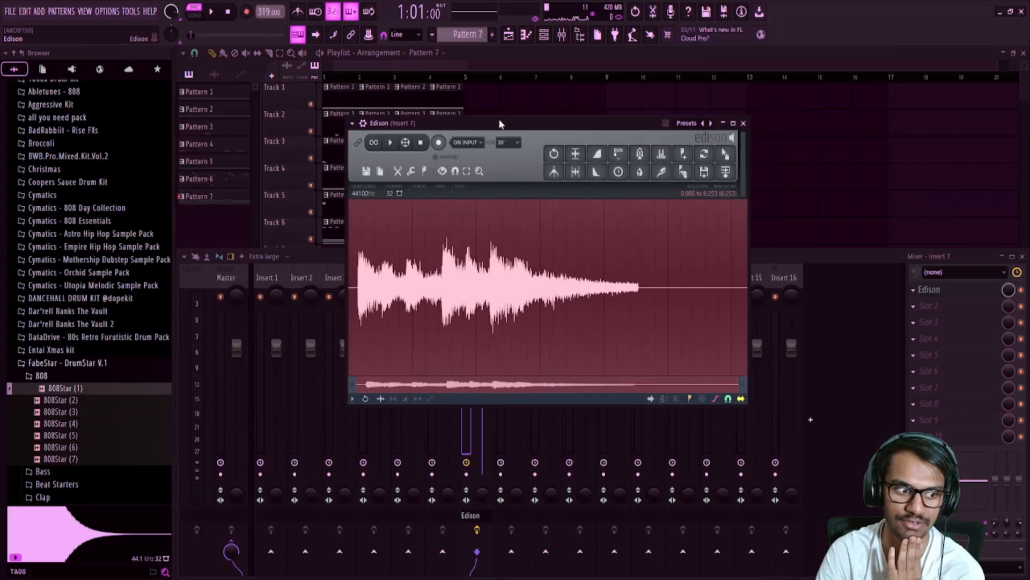
click(743, 122)
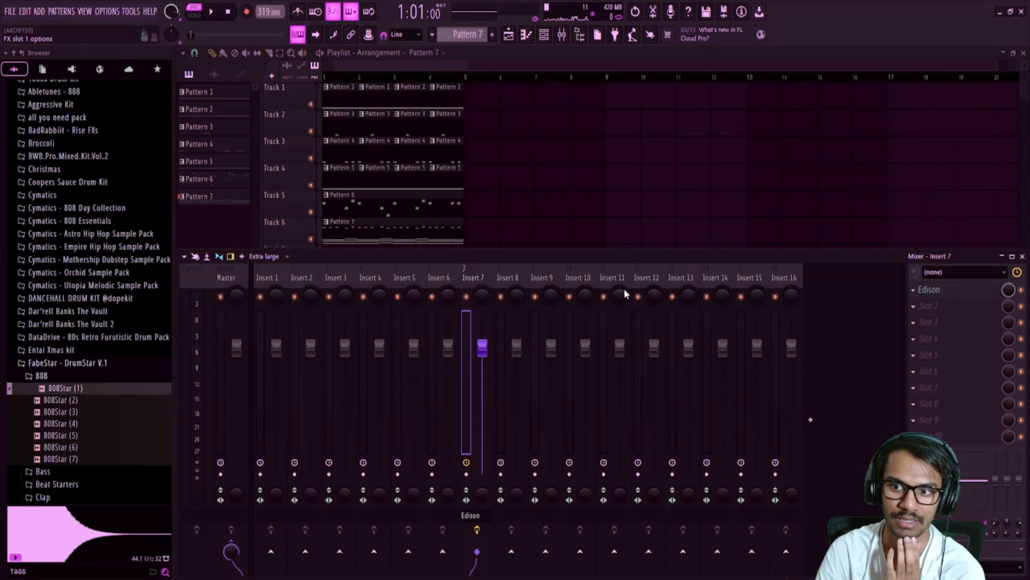
Change the Motion Pictures channel's FLEX preset to Steinway D lite and play Pattern 7 back
click(544, 35)
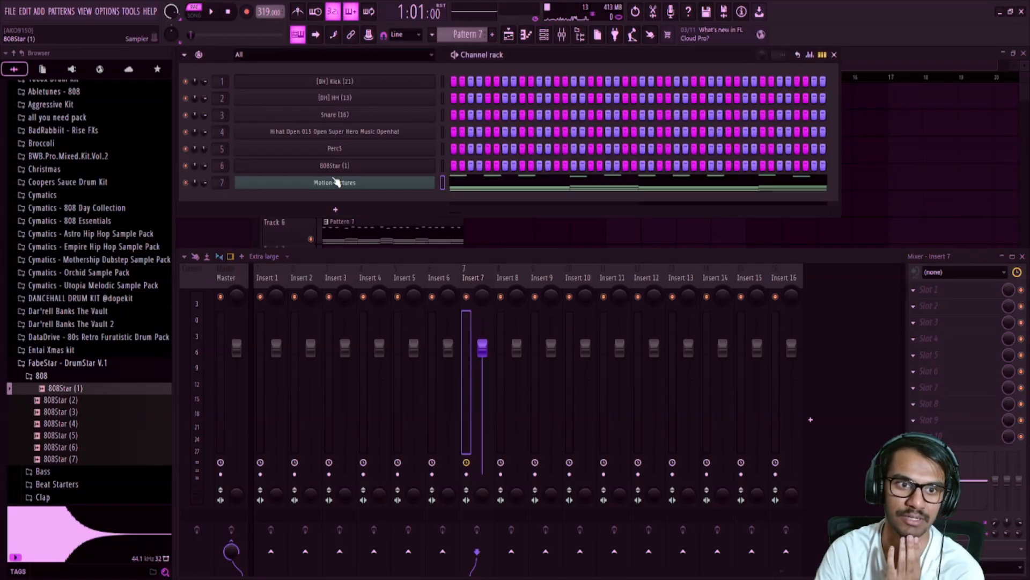
click(377, 181)
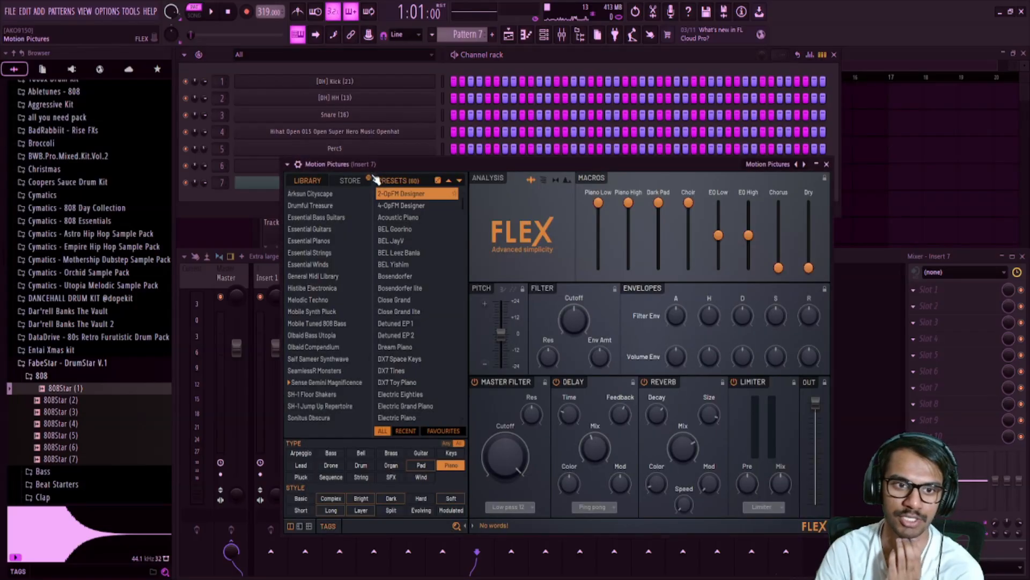
scroll(411, 343, down, 10)
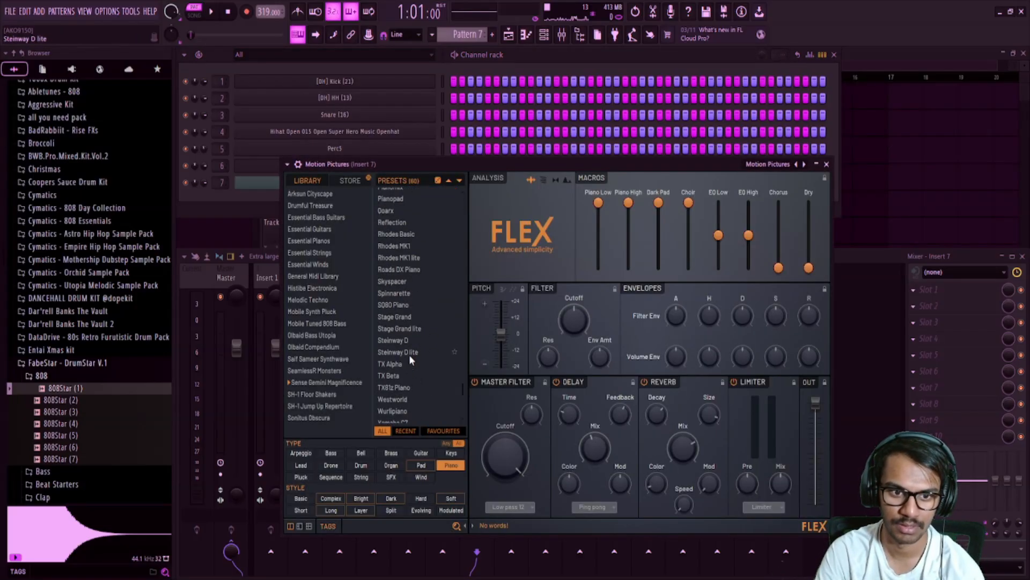
click(408, 352)
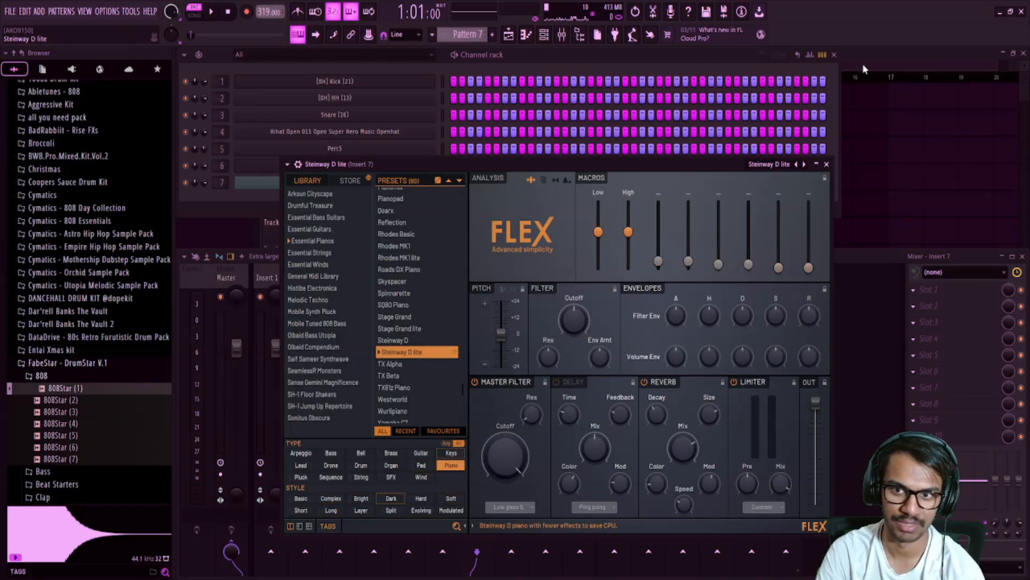
click(862, 63)
key(space)
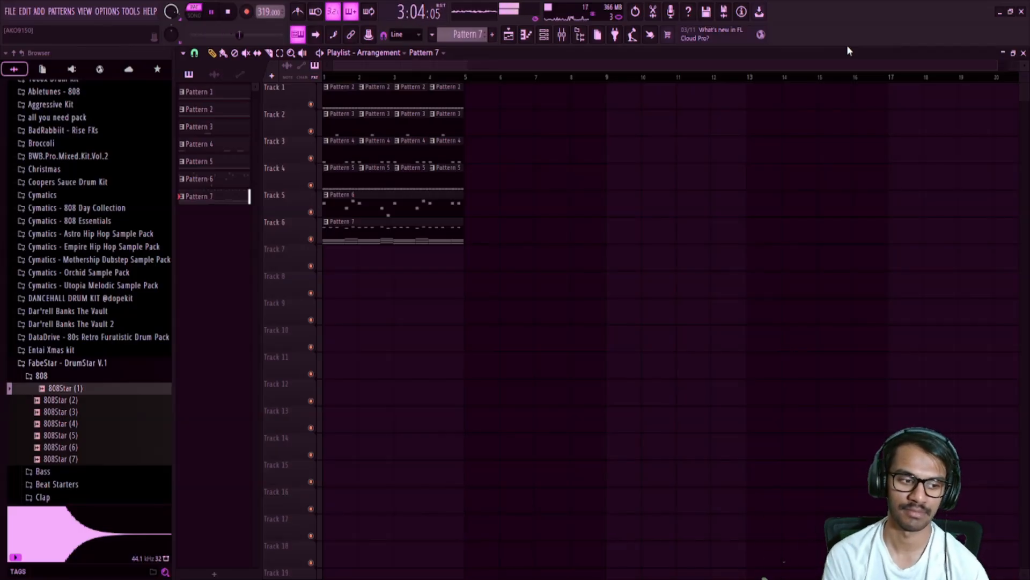
key(space)
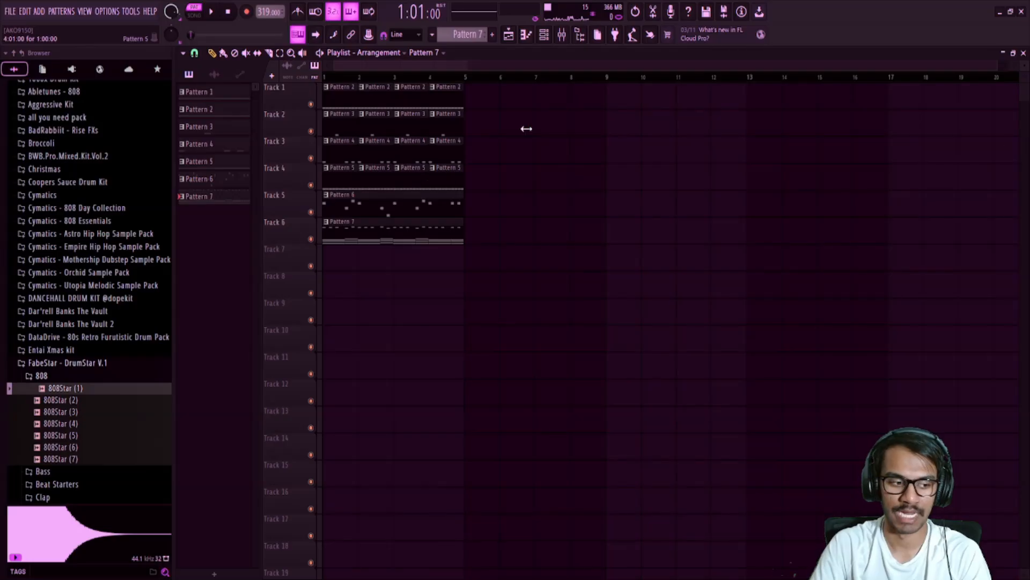
Hide the browser and play the start of the full arrangement in song mode
click(597, 34)
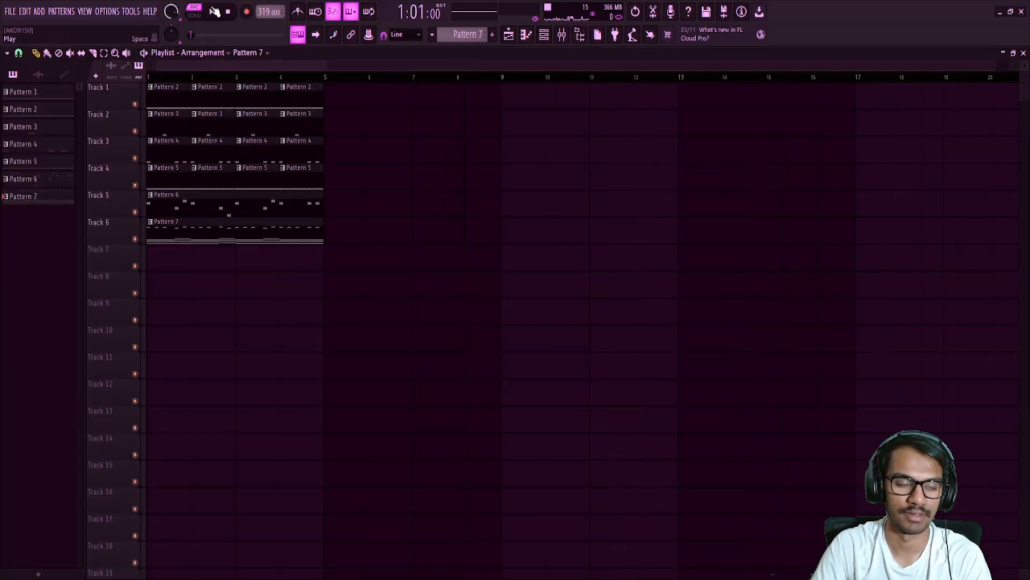
key(space)
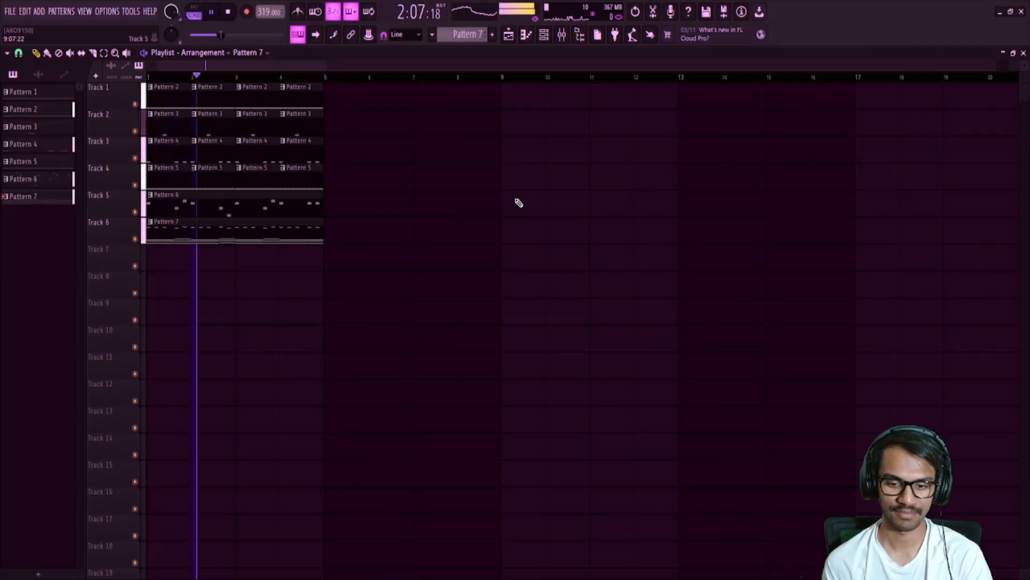
key(space)
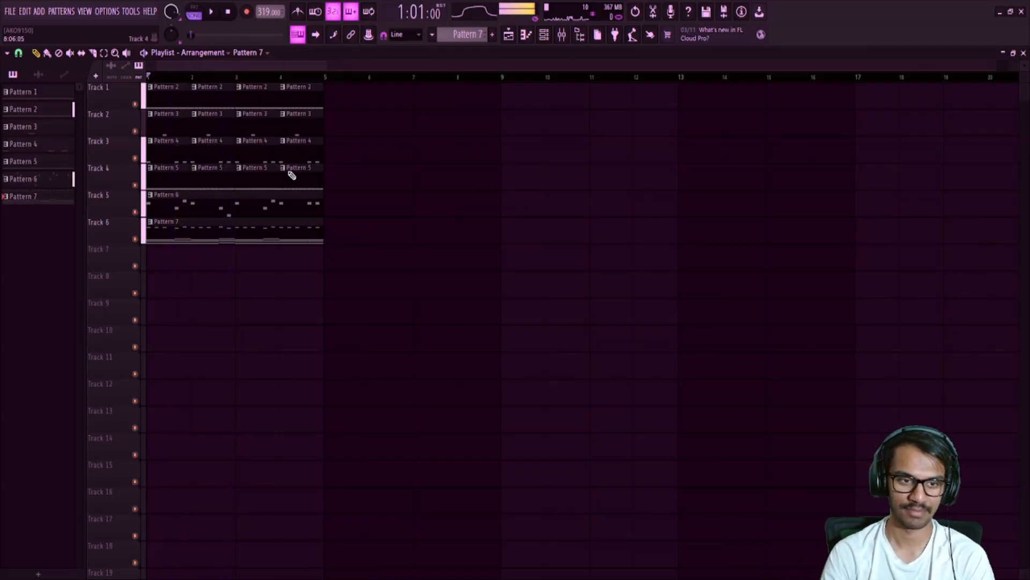
Open Pattern 6's 808Star (1) notes in the piano roll and clear all of them
click(258, 198)
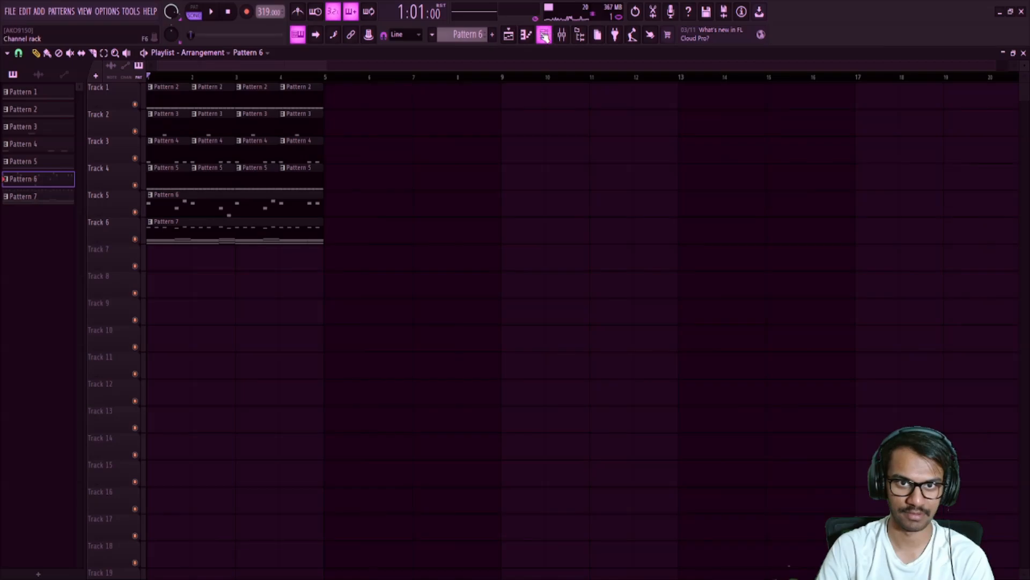
click(526, 34)
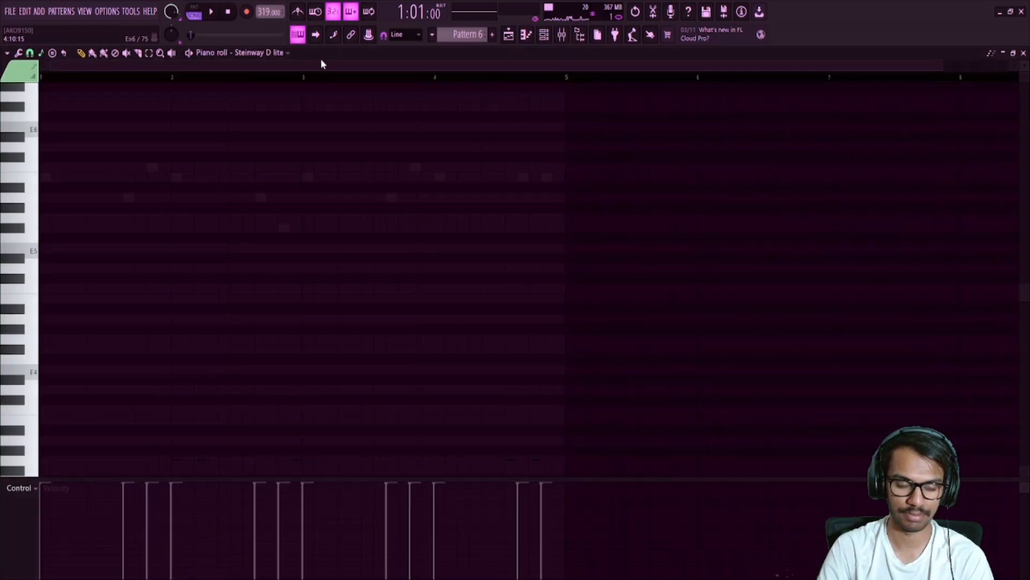
click(263, 151)
key(ctrl+a)
key(ctrl+x)
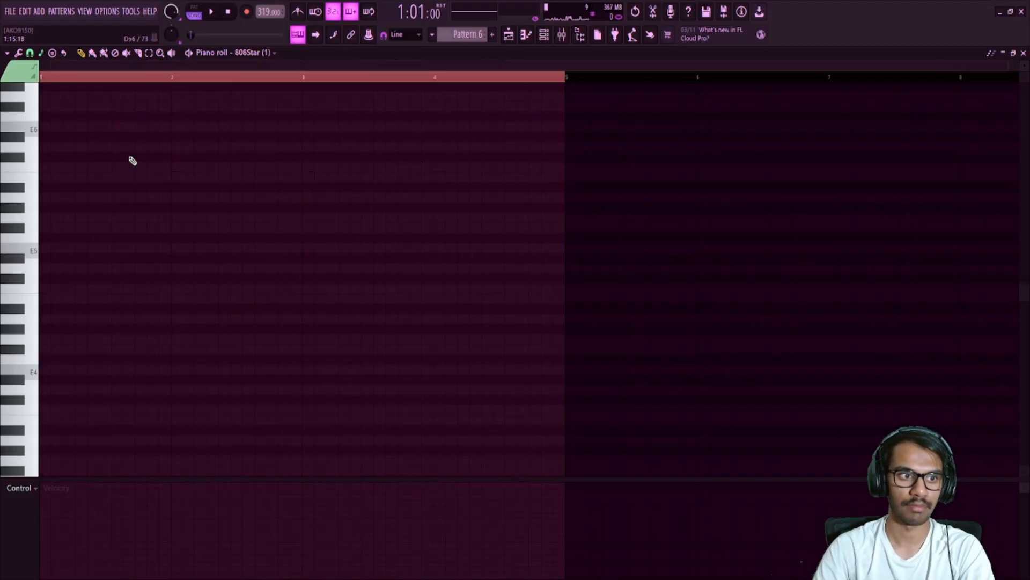
Place three B5 notes of eight steps each: at the start and end of bar 1 and the start of bar 2
click(47, 177)
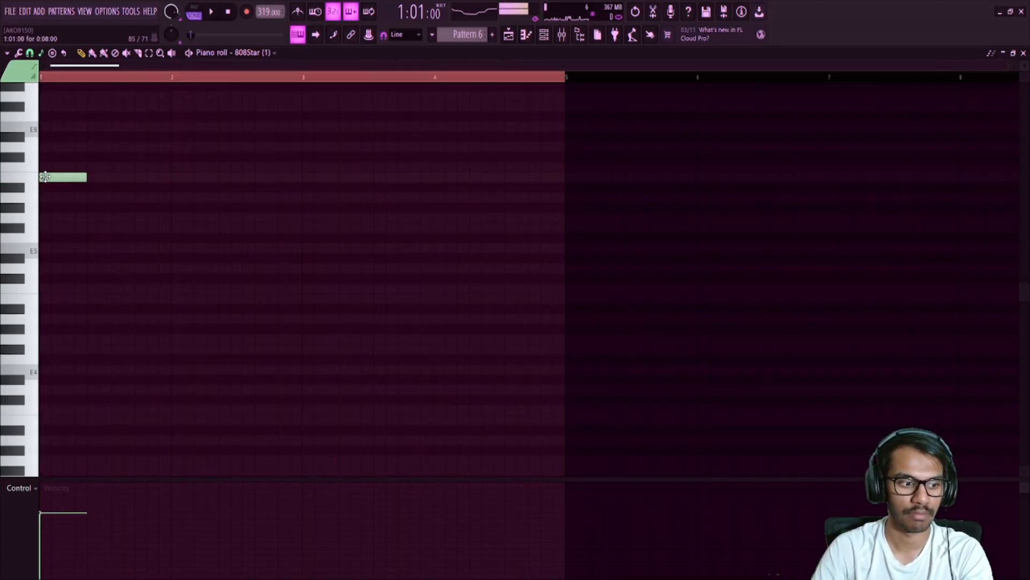
click(59, 177)
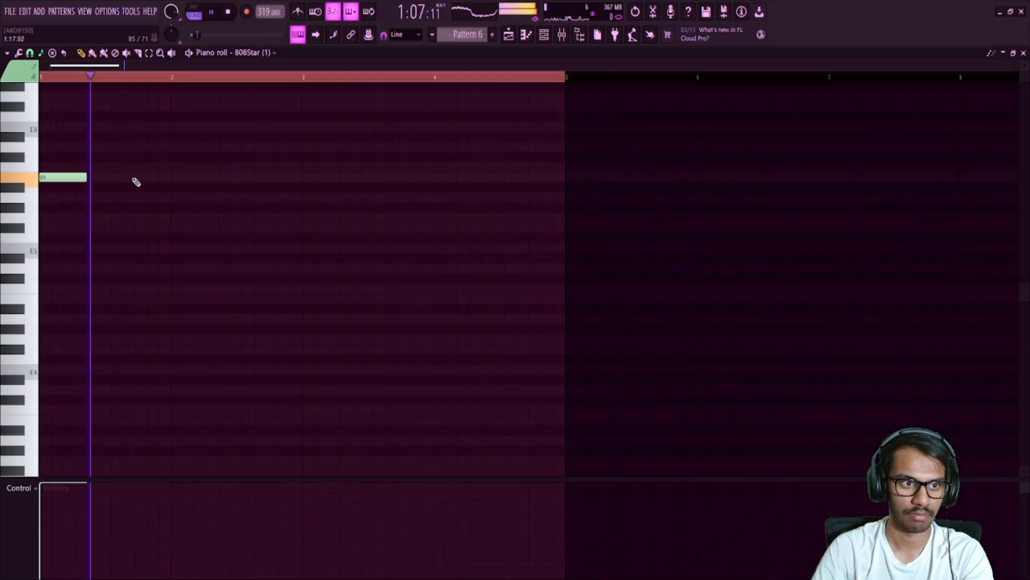
click(127, 178)
key(space)
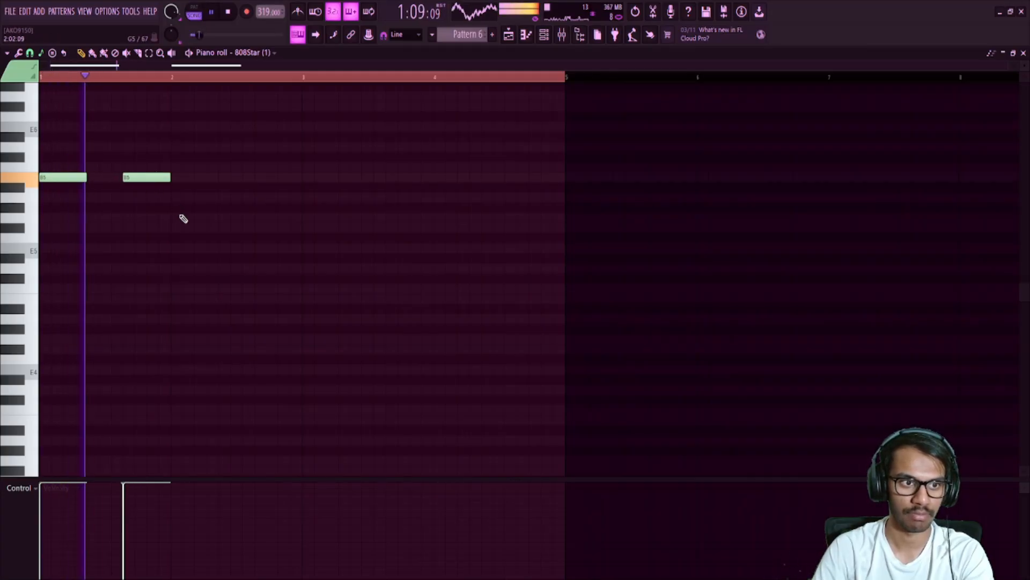
key(space)
click(175, 178)
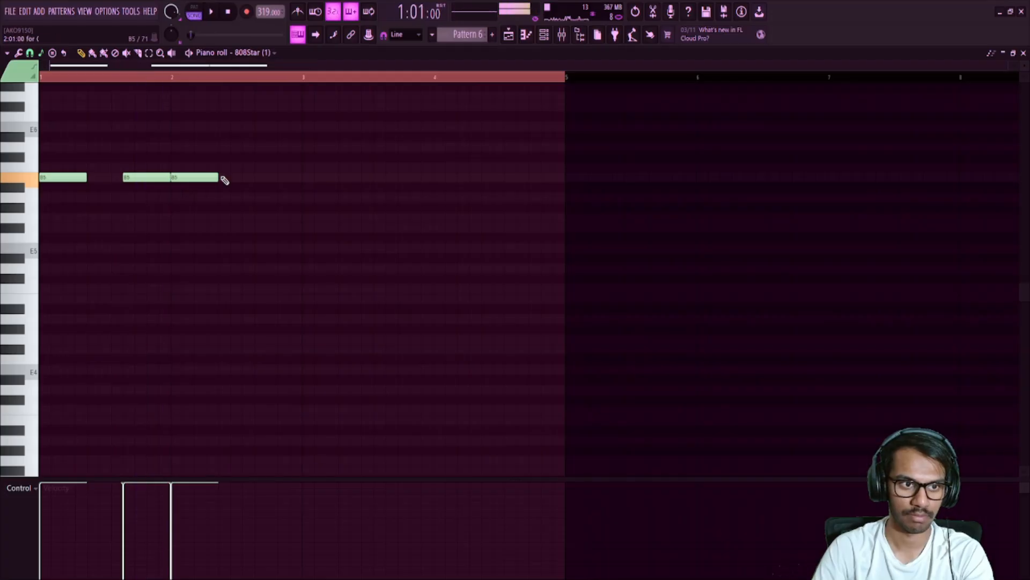
Add a C6 note at the end of bar 2, slice it in half, and duplicate the two-bar phrase into bars 3 and 4
drag(246, 168, 257, 166)
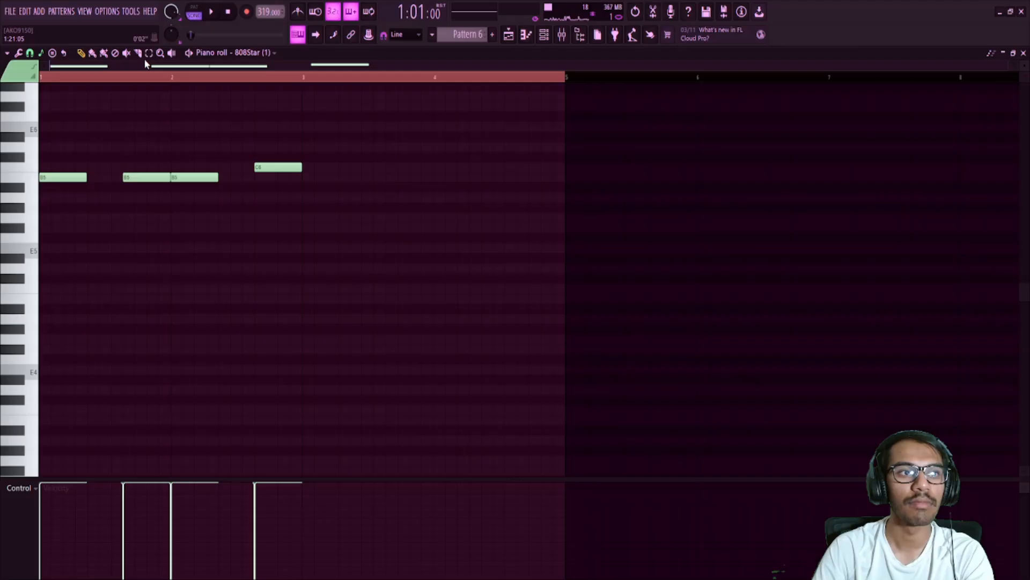
click(288, 170)
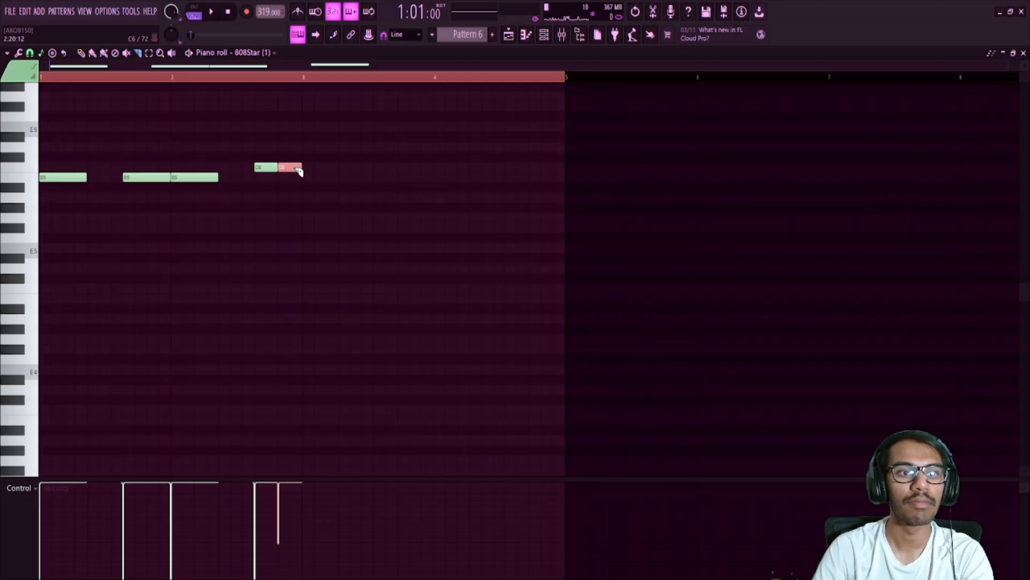
click(81, 52)
key(ctrl+a)
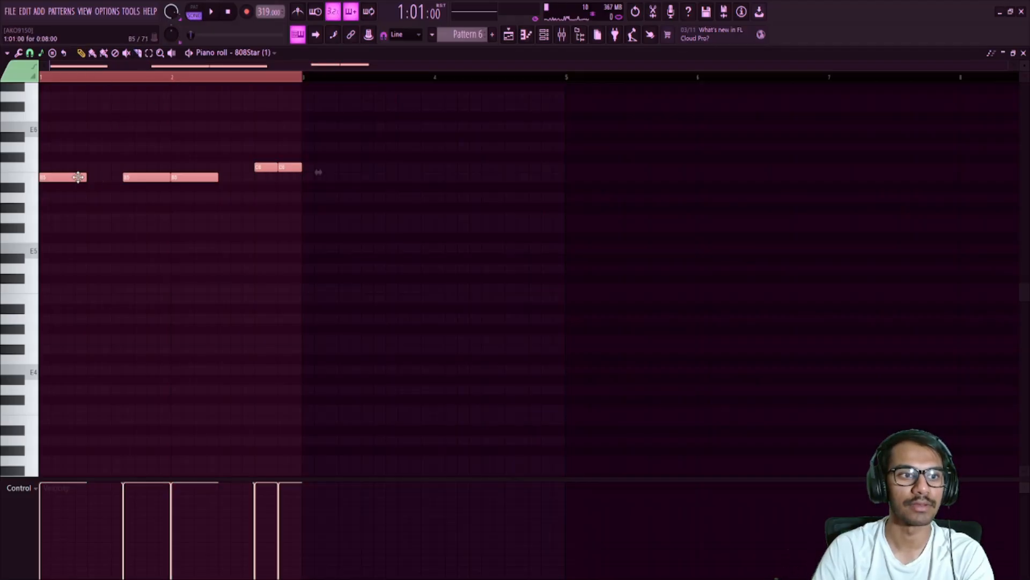
drag(84, 177, 349, 180)
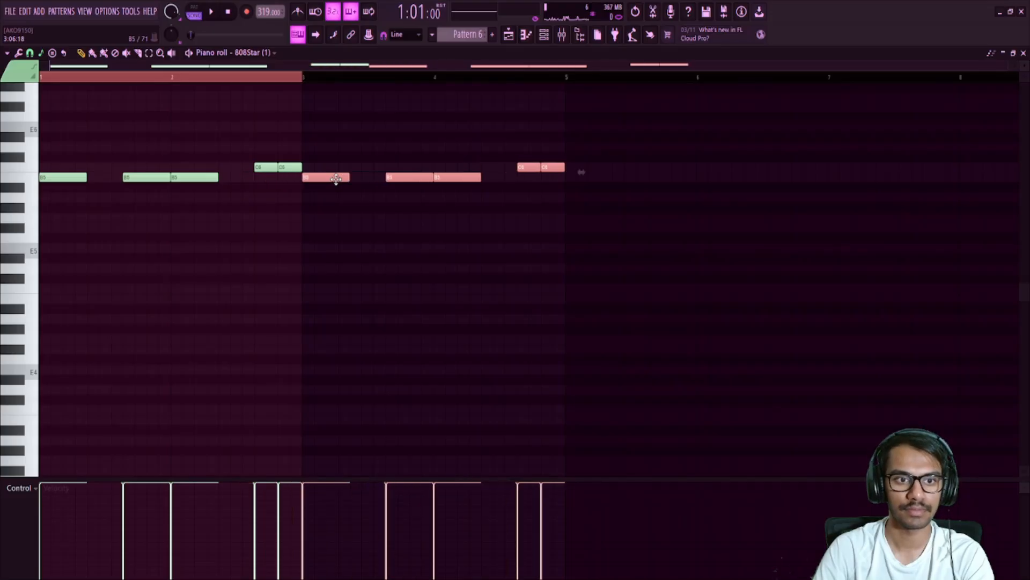
Lower the last two short notes of bar 4 from C6 to B5
key(ctrl+a)
click(149, 53)
drag(518, 166, 578, 180)
key(shift+Down)
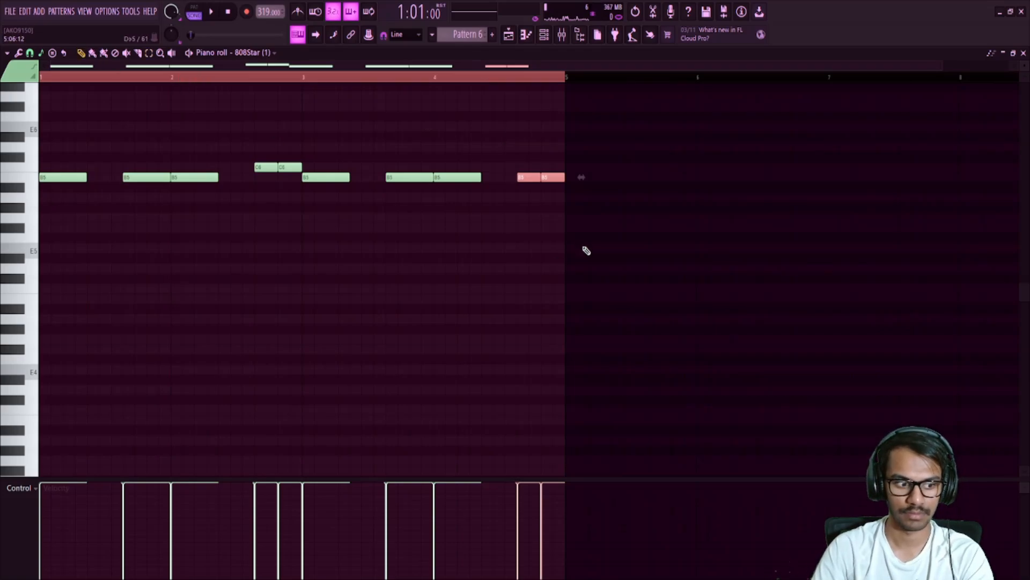
Add a short B5 note directly before the last two notes of bar 4 and play Pattern 6
click(570, 246)
right_click(584, 250)
click(499, 177)
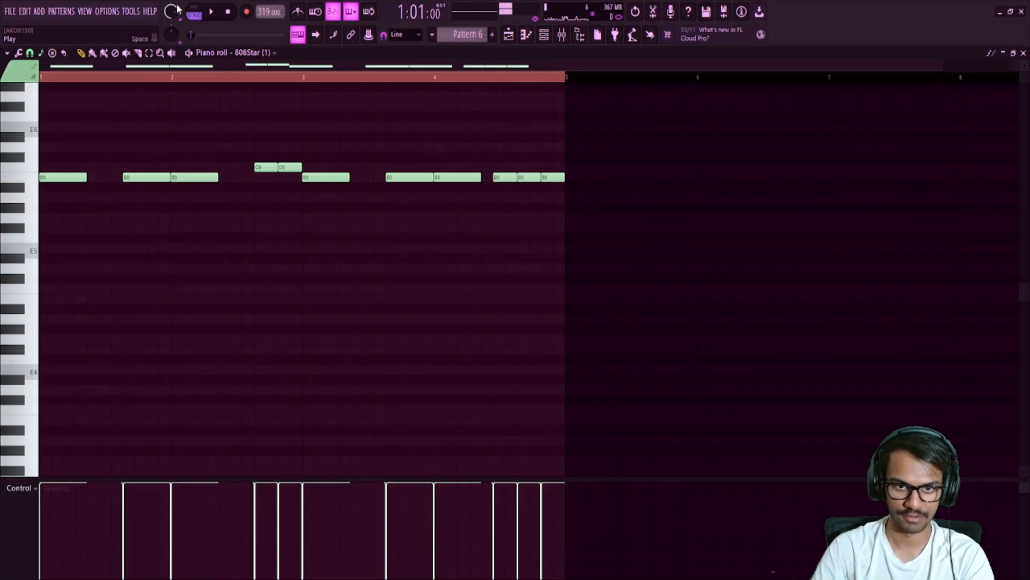
key(space)
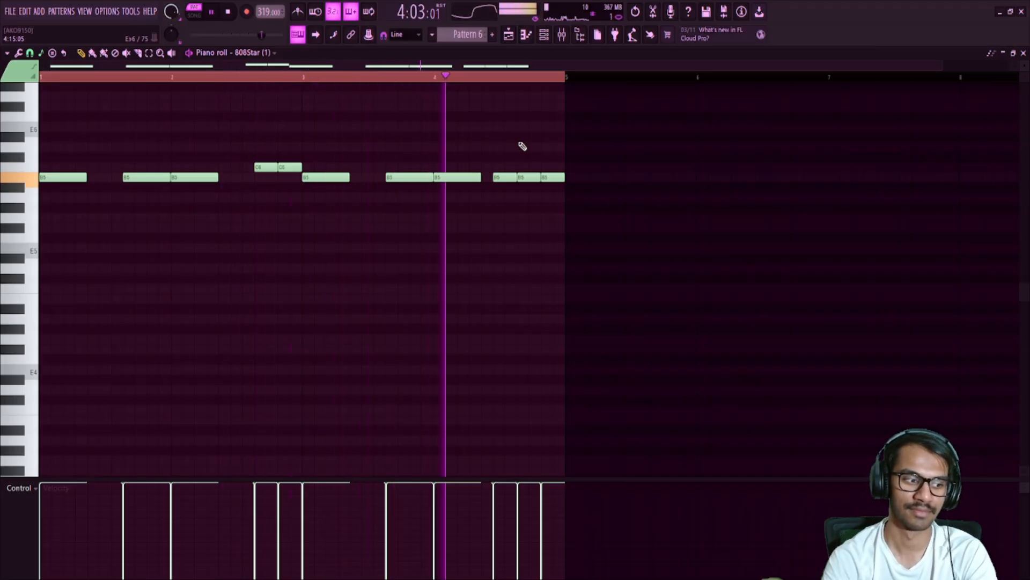
key(space)
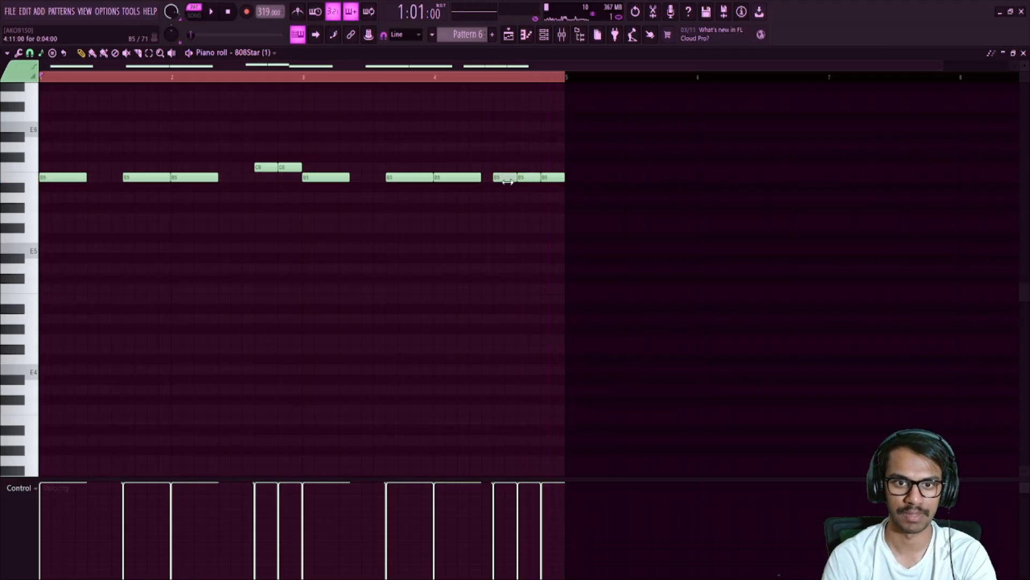
Halve the added B5 note's length by starting it two steps further on, and play Pattern 6 back
drag(499, 177, 511, 178)
key(space)
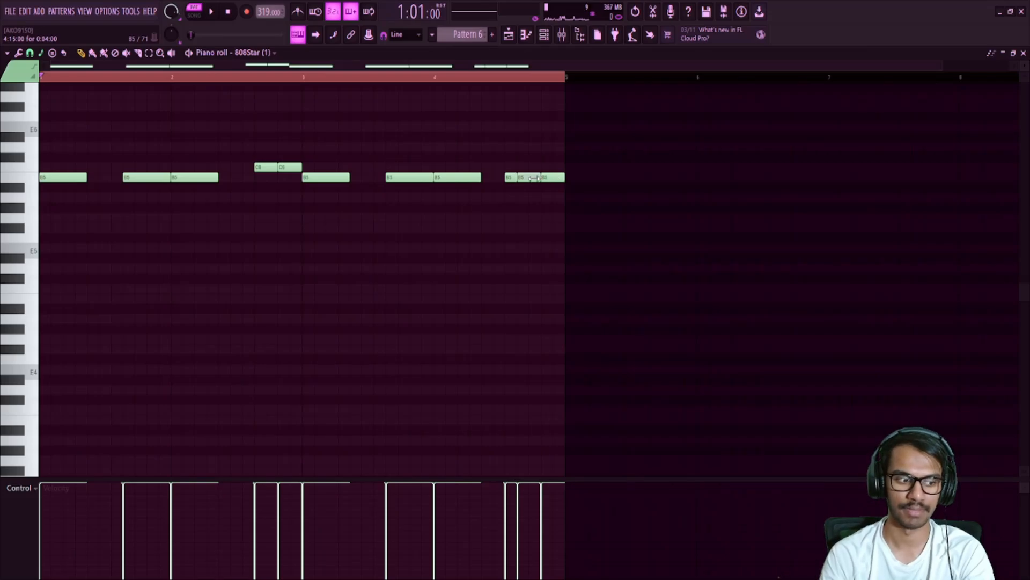
key(space)
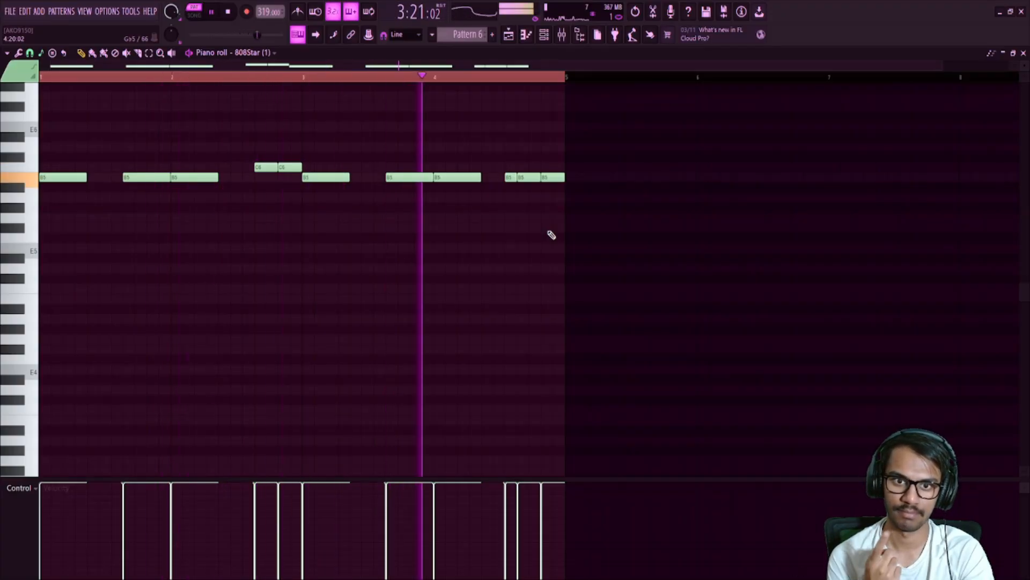
key(space)
Replace the three closing B5 notes of bar 4 with three consecutive two-step B5 notes and play Pattern 6
right_click(531, 181)
right_click(511, 182)
right_click(553, 182)
click(535, 178)
click(547, 177)
click(556, 181)
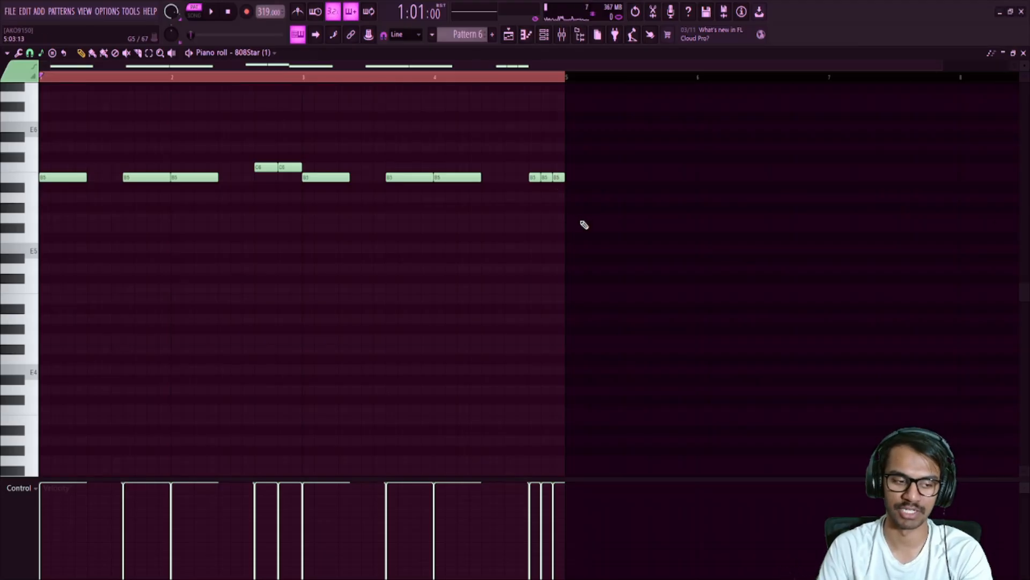
key(space)
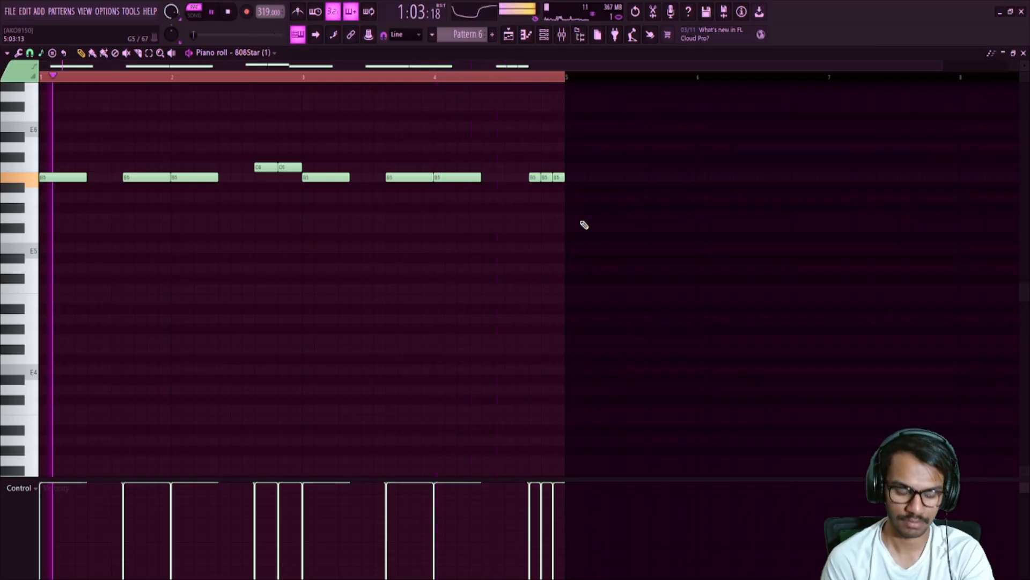
Return to the playlist and play the full arrangement in song mode
key(F5)
key(space)
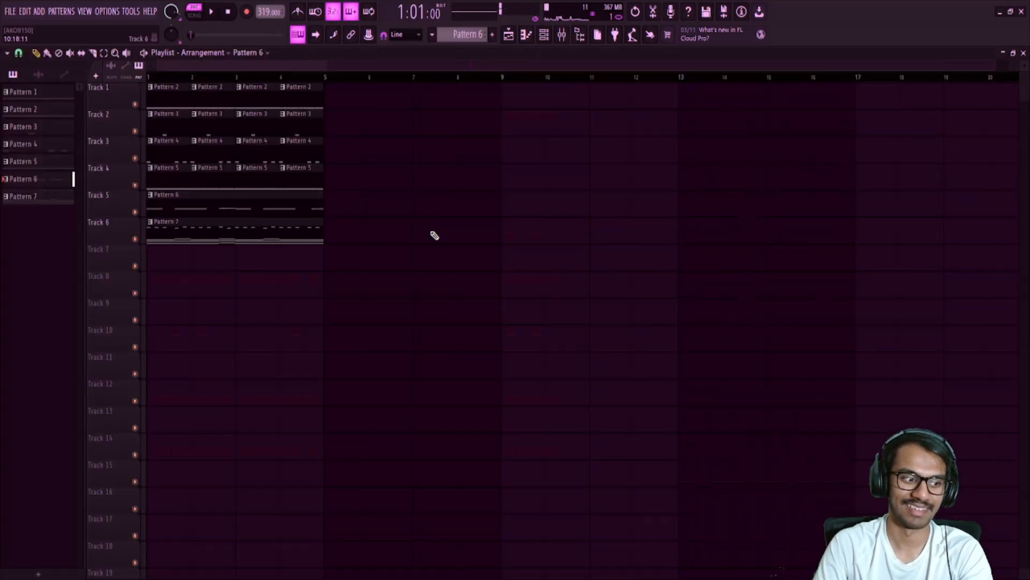
key(l)
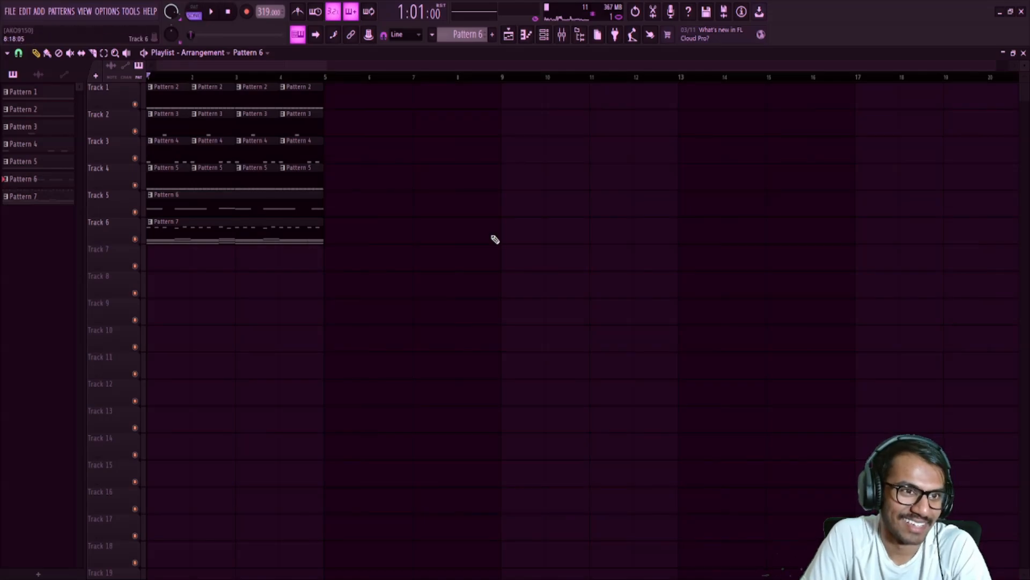
key(space)
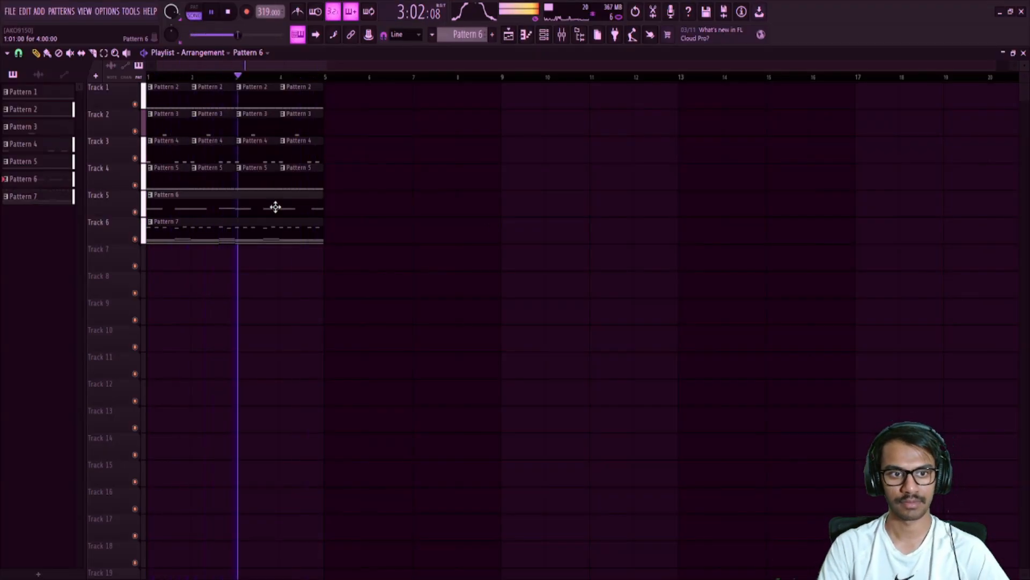
Move the first of the three closing B5 notes two steps earlier in the 808Star (1) piano roll and play the song
click(525, 35)
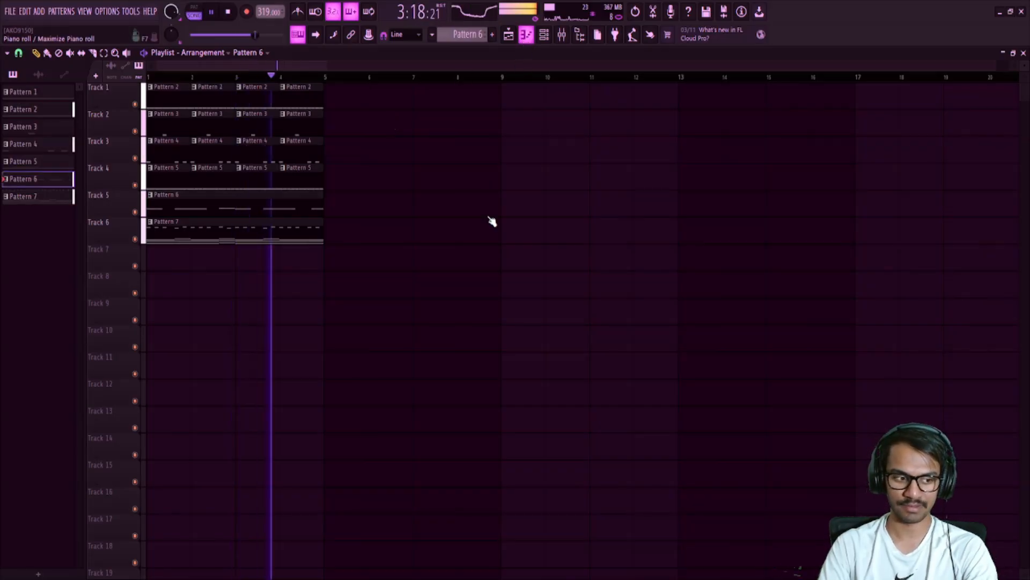
key(space)
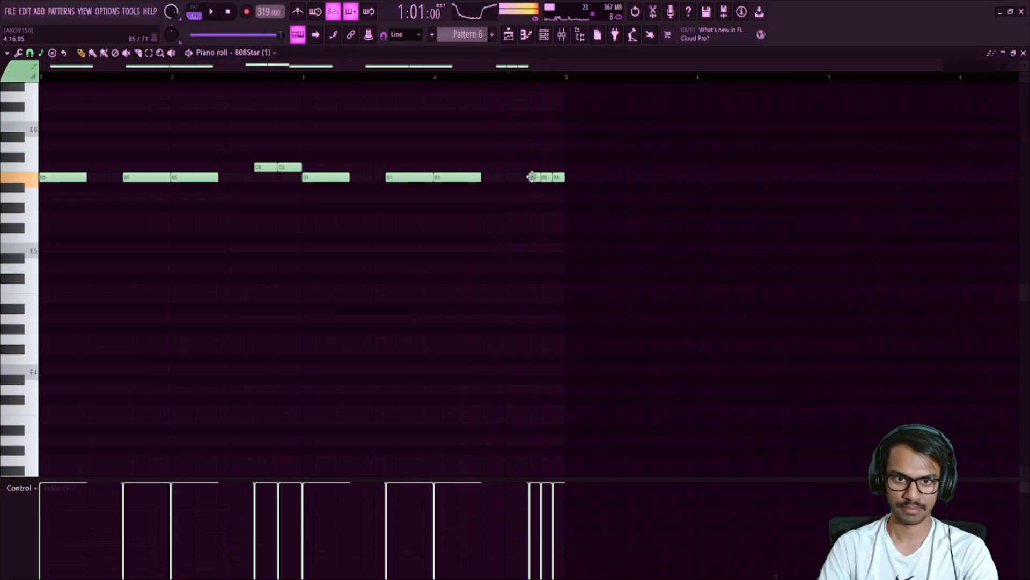
drag(531, 177, 520, 177)
key(space)
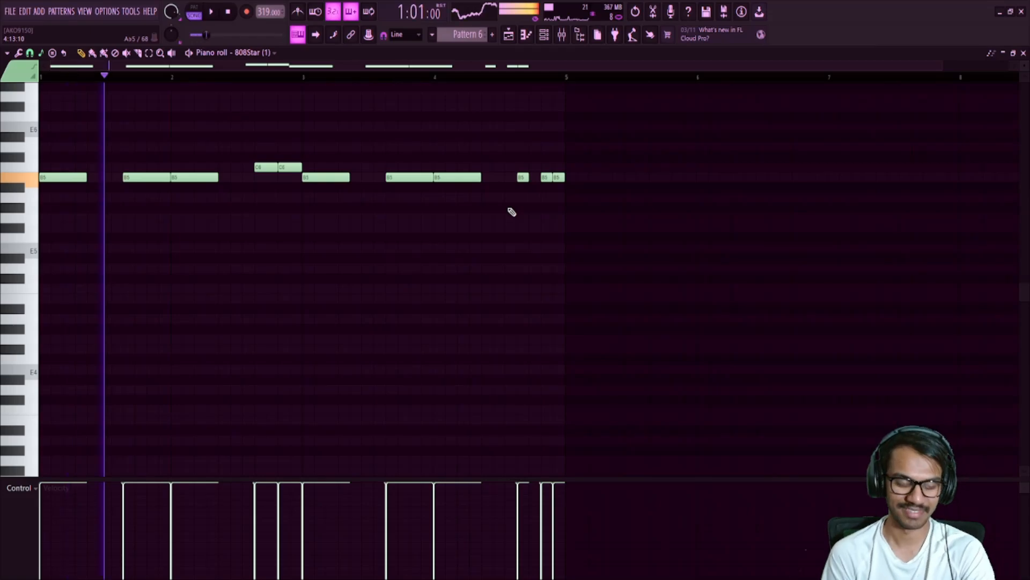
Stop playback and move the last B5 note of bar 4 into the gap between the other two short notes
key(space)
key(F5)
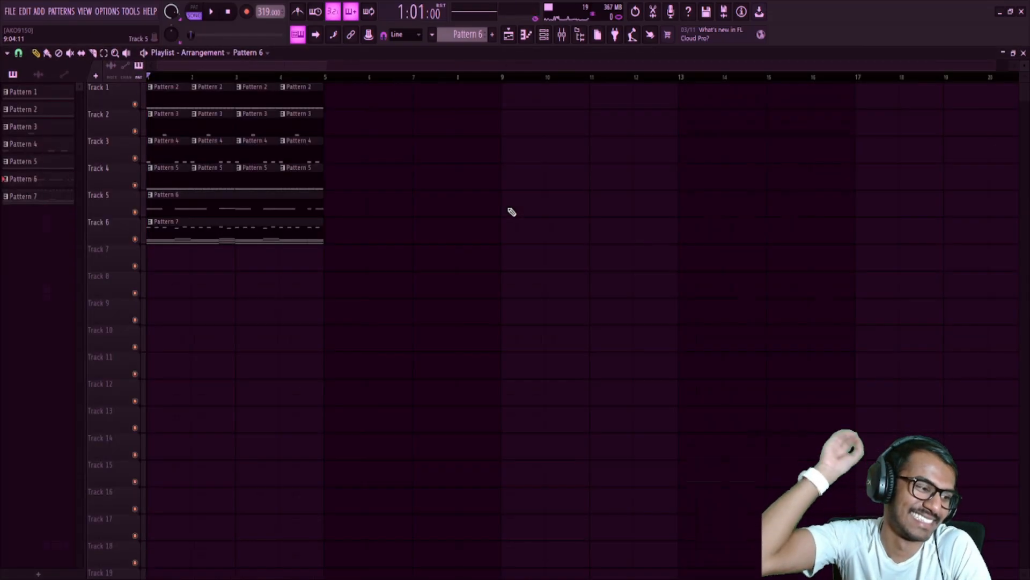
click(526, 35)
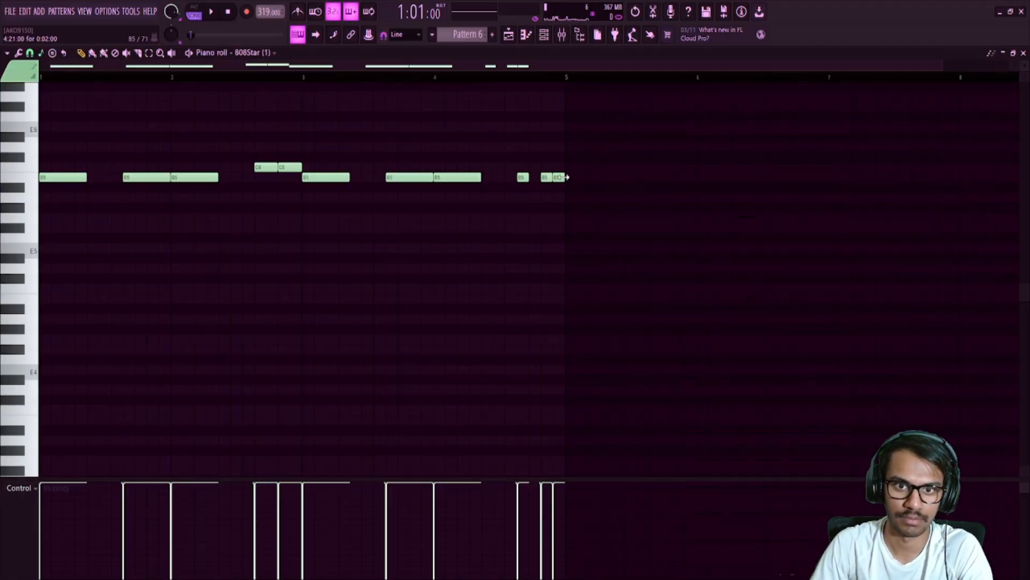
drag(559, 177, 537, 176)
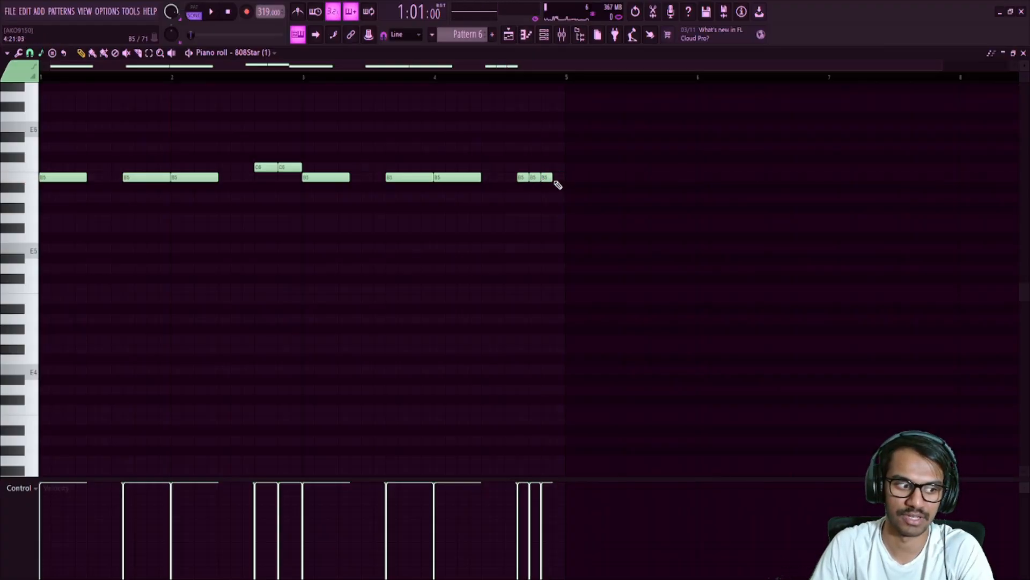
Lower the velocity of all 808 notes slightly and play the song back
key(ctrl+a)
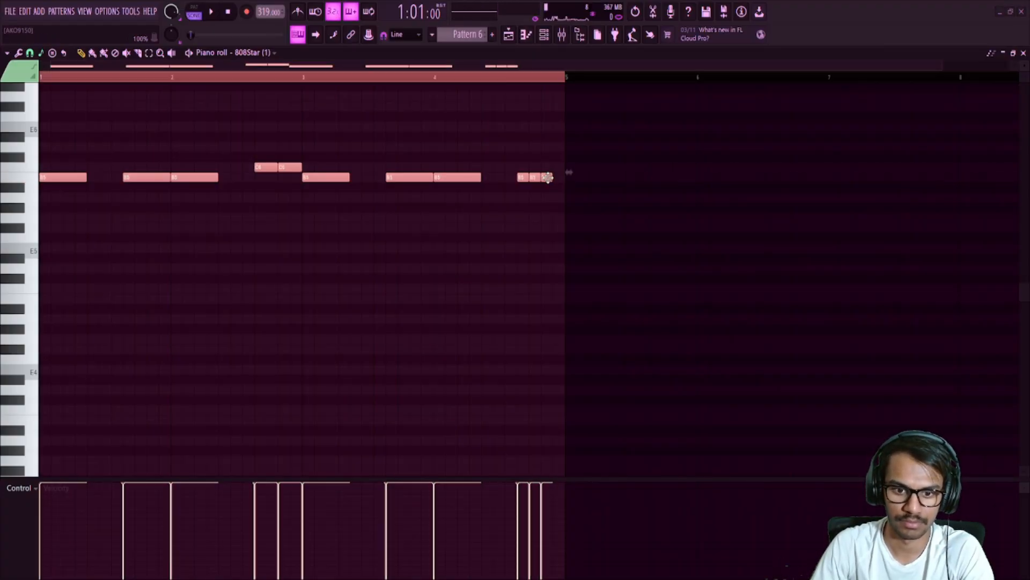
drag(573, 182, 541, 182)
scroll(542, 183, down, 3)
scroll(542, 183, down, 3)
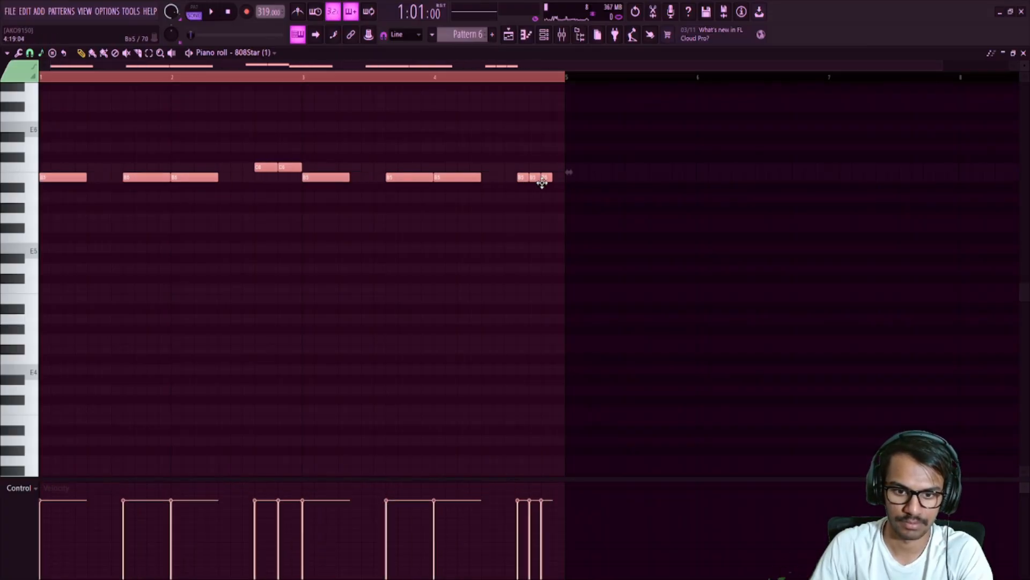
key(space)
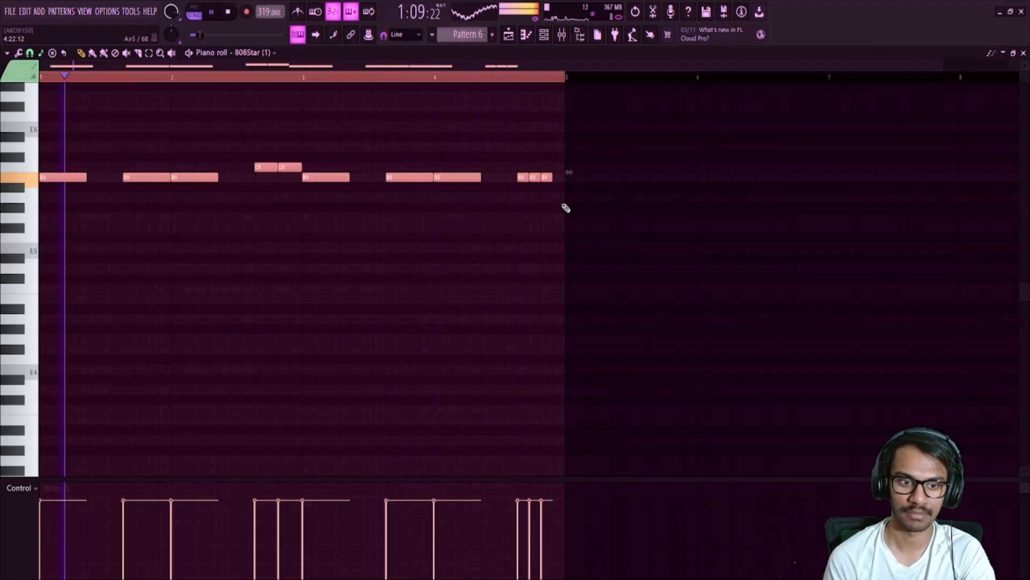
key(space)
Delete the last short B5 note, extend the one before it to the end of bar 4, and play the song
right_click(553, 186)
right_click(549, 180)
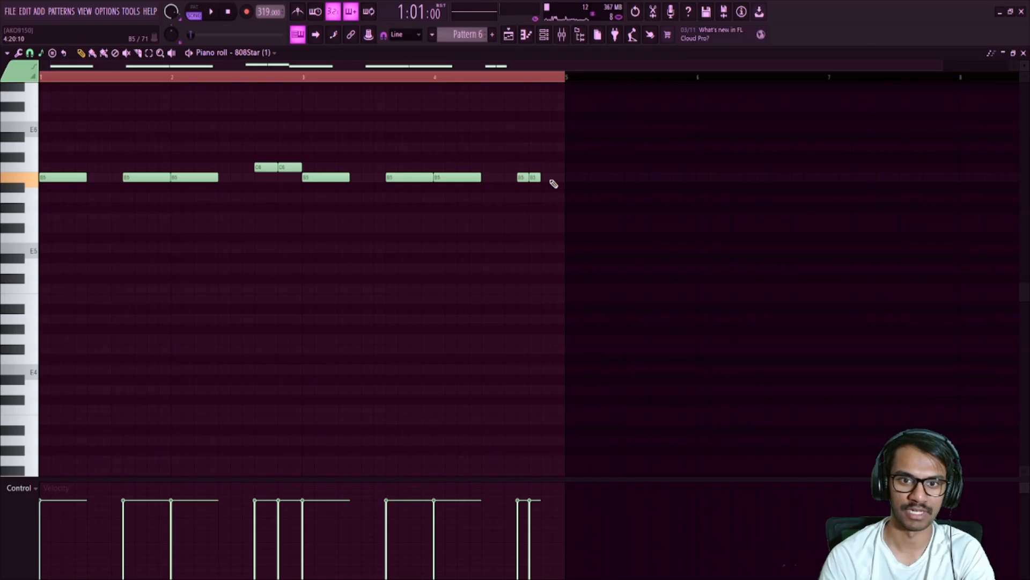
drag(541, 178, 566, 181)
key(space)
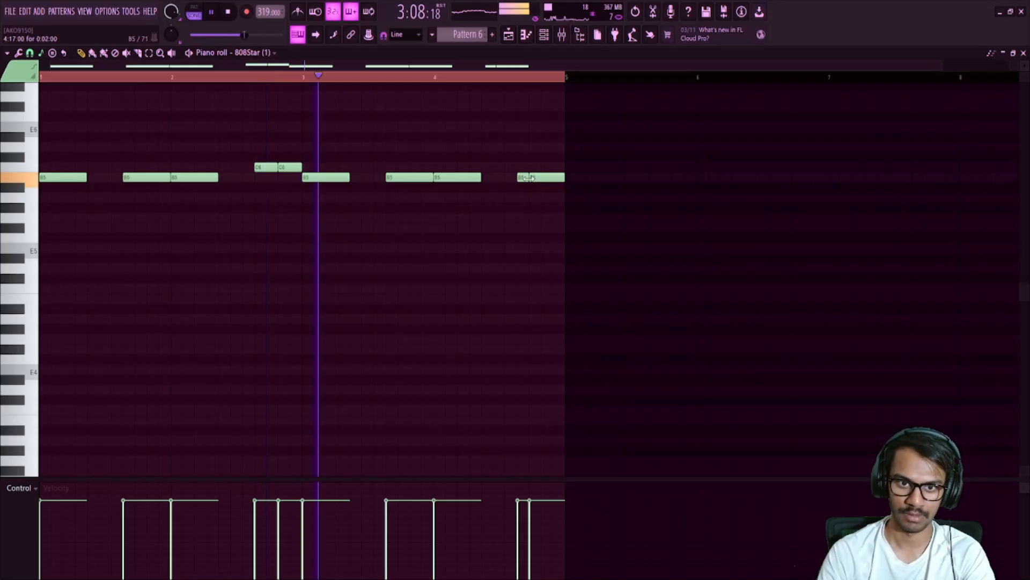
Shift the boundary between the last two B5 notes so both are equally long, and return to the playlist
drag(534, 177, 546, 177)
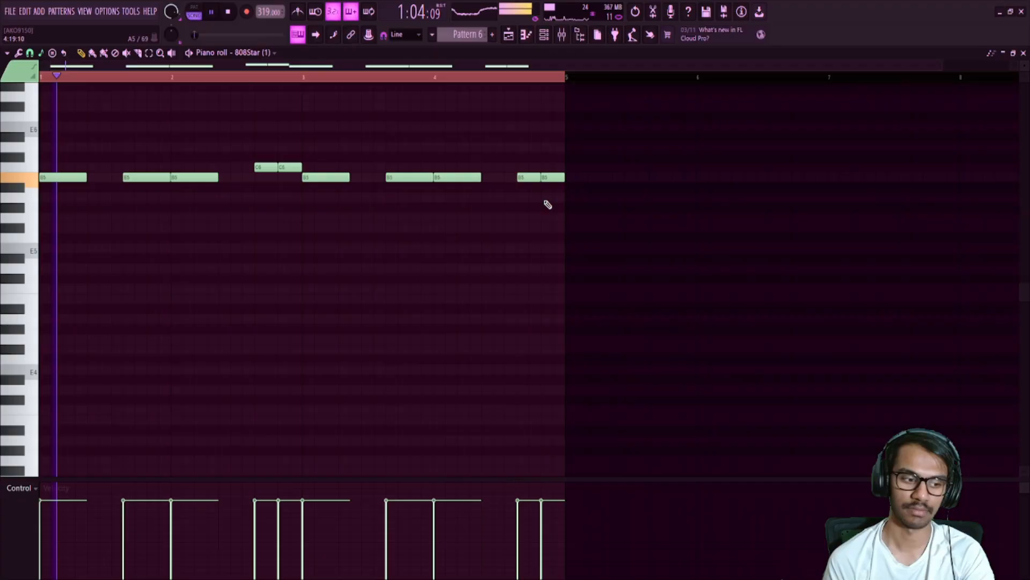
key(space)
key(F5)
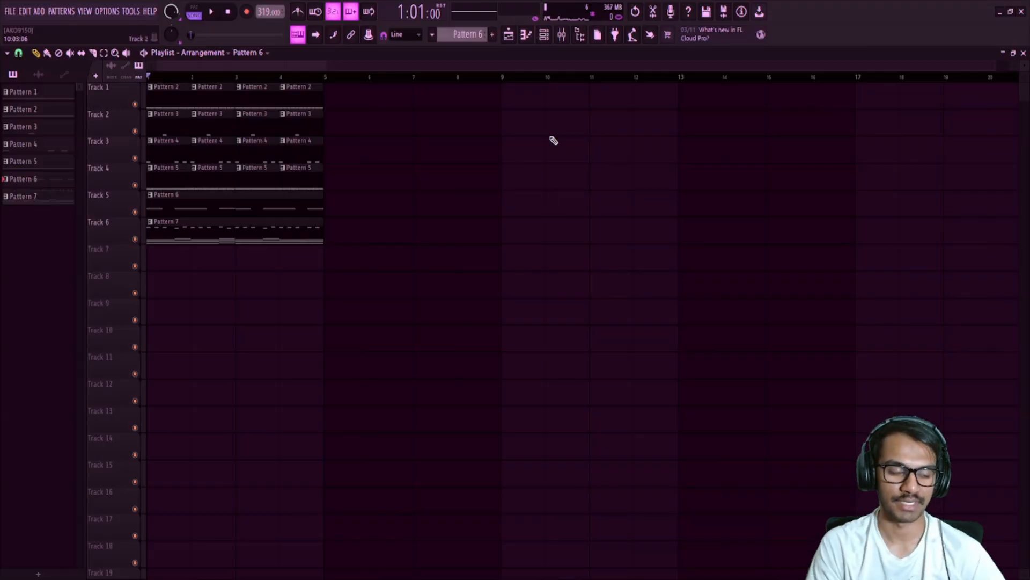
Show the channel rack and add a FLEX synthesizer as a new channel
click(544, 35)
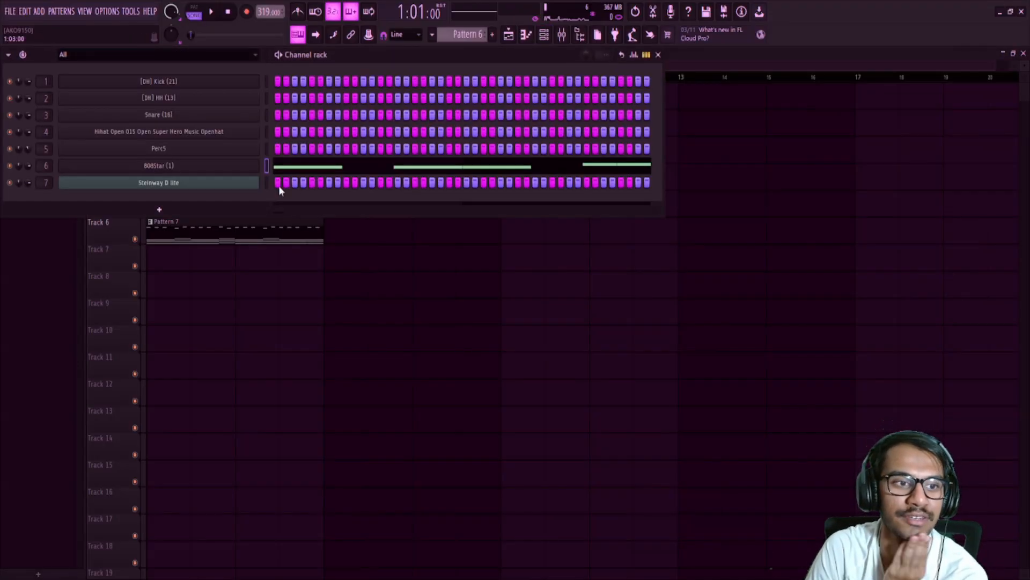
click(175, 211)
click(91, 402)
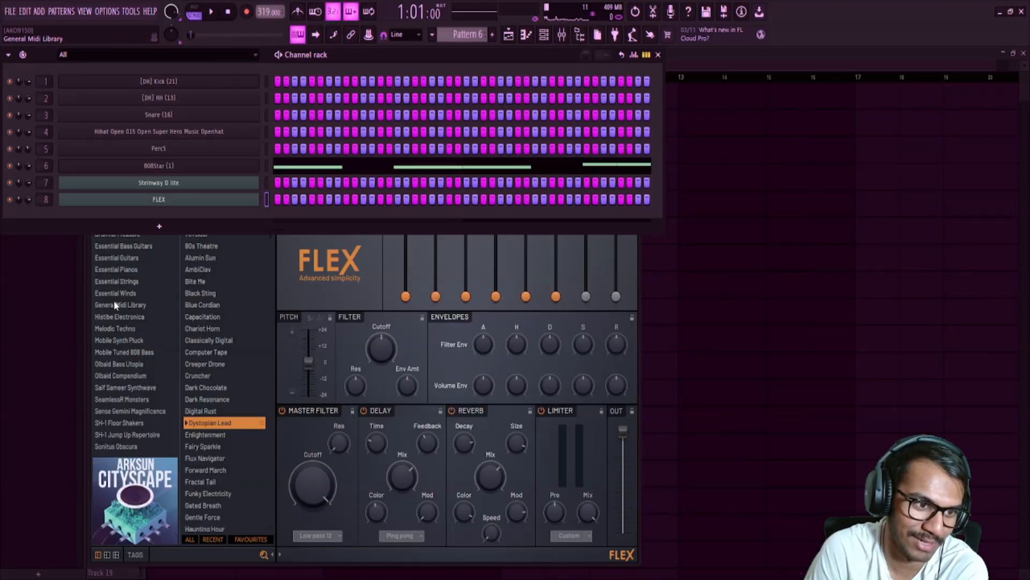
List all FLEX presets and filter them by the Pad type and Dark style tags
click(192, 540)
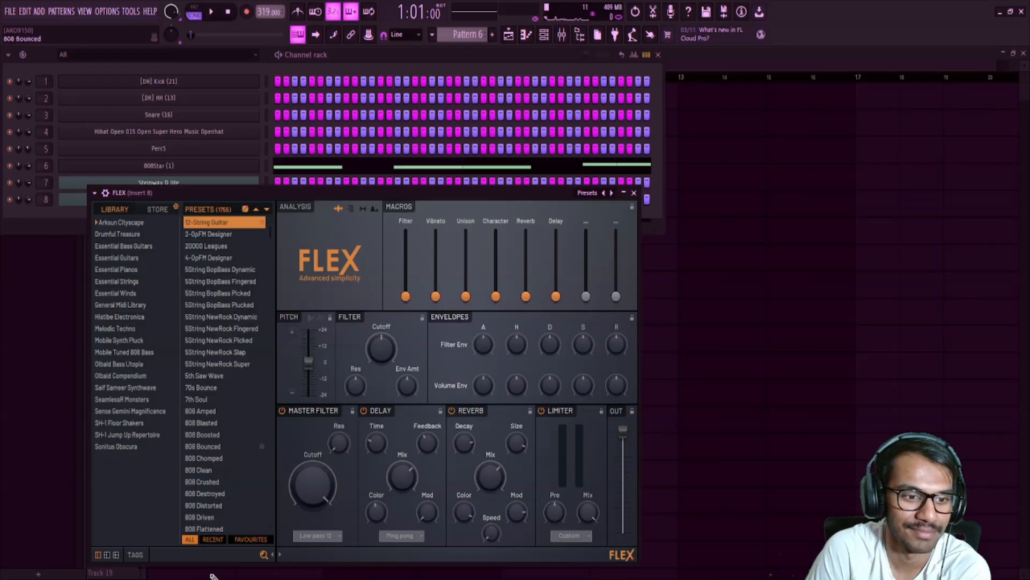
click(136, 556)
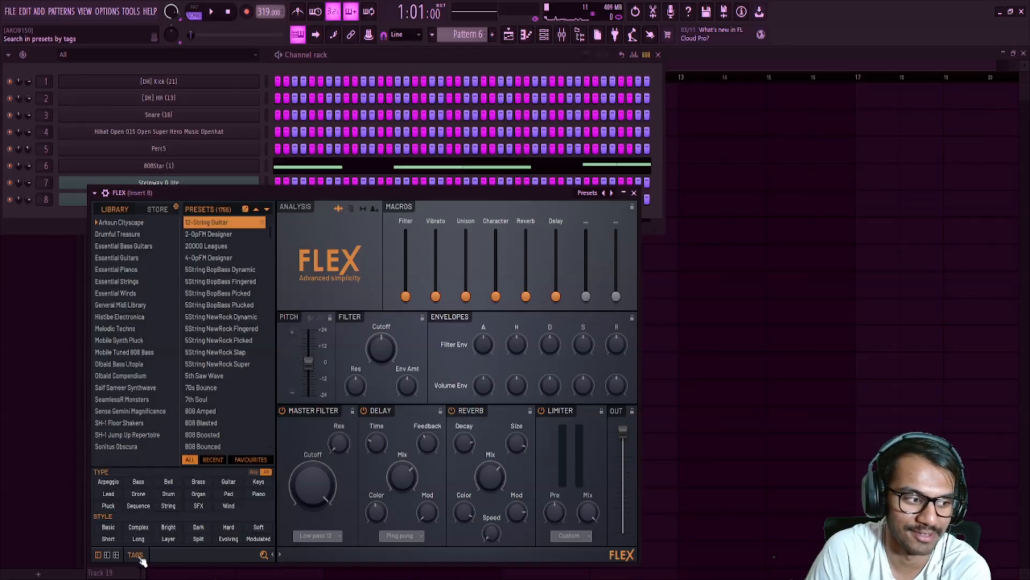
click(229, 494)
click(198, 527)
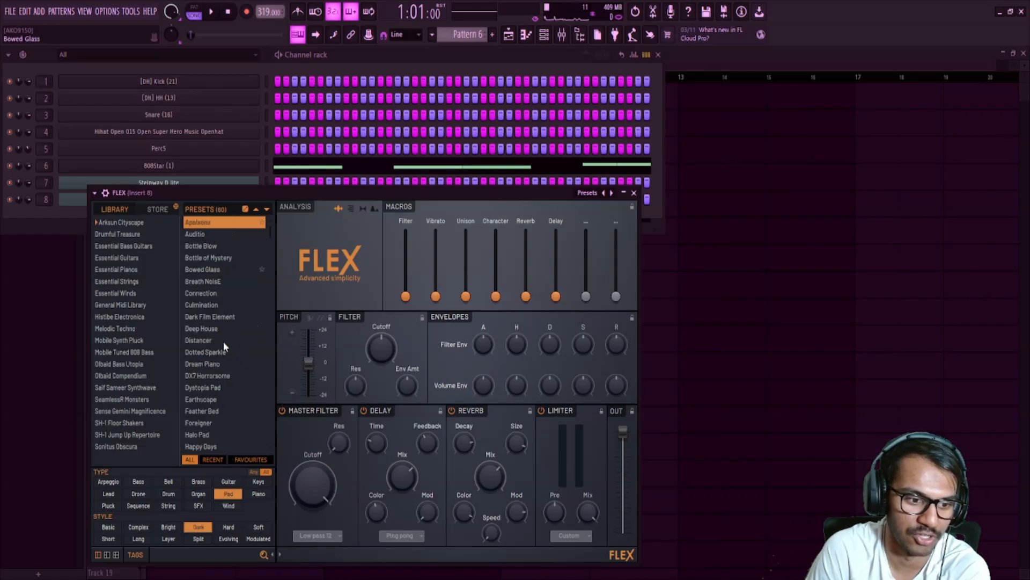
Try out the dark pad presets Apaixona, Breath NoisE and LED Mahsa
click(205, 222)
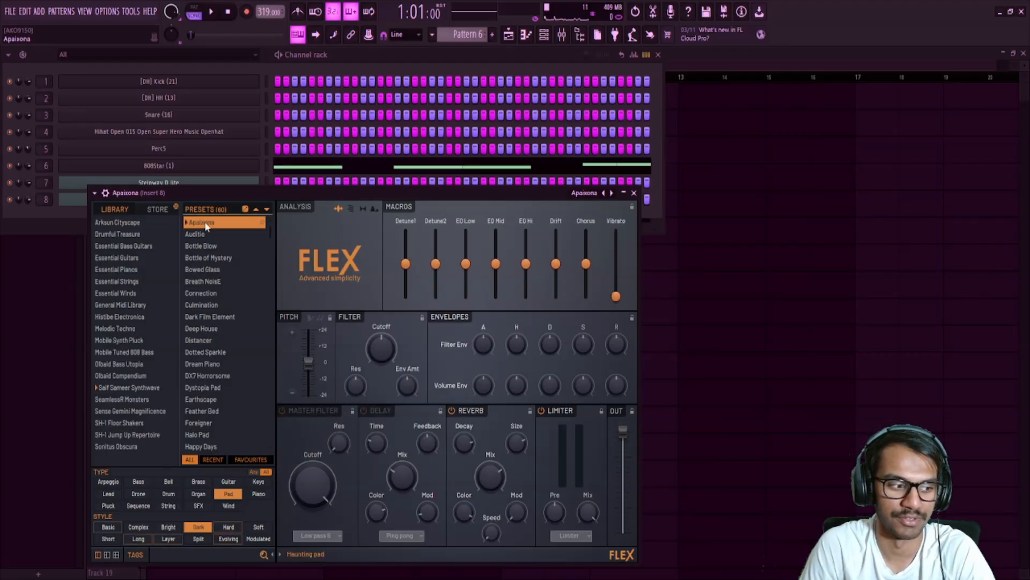
key(q)
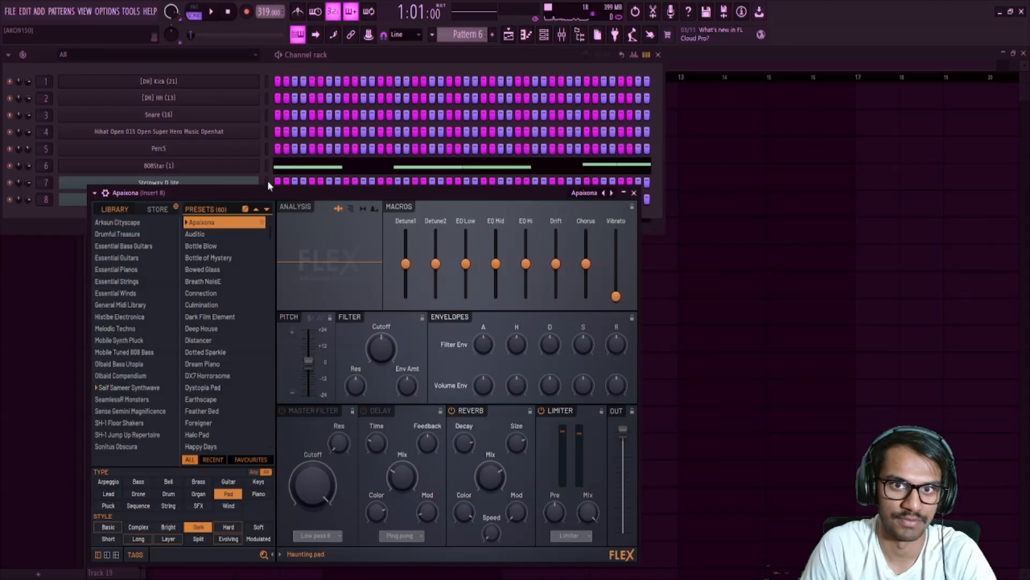
click(219, 280)
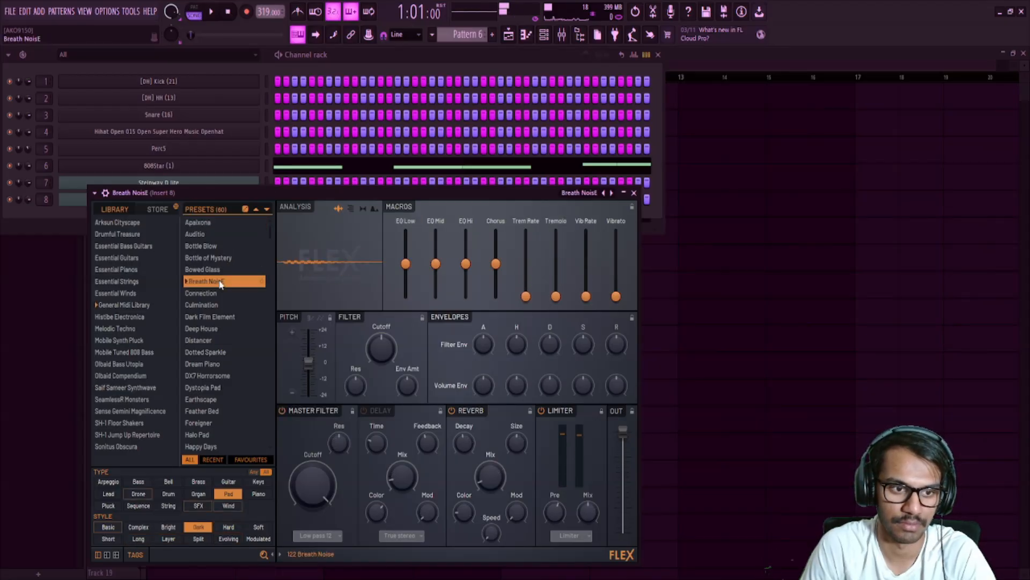
scroll(213, 304, down, 6)
click(205, 352)
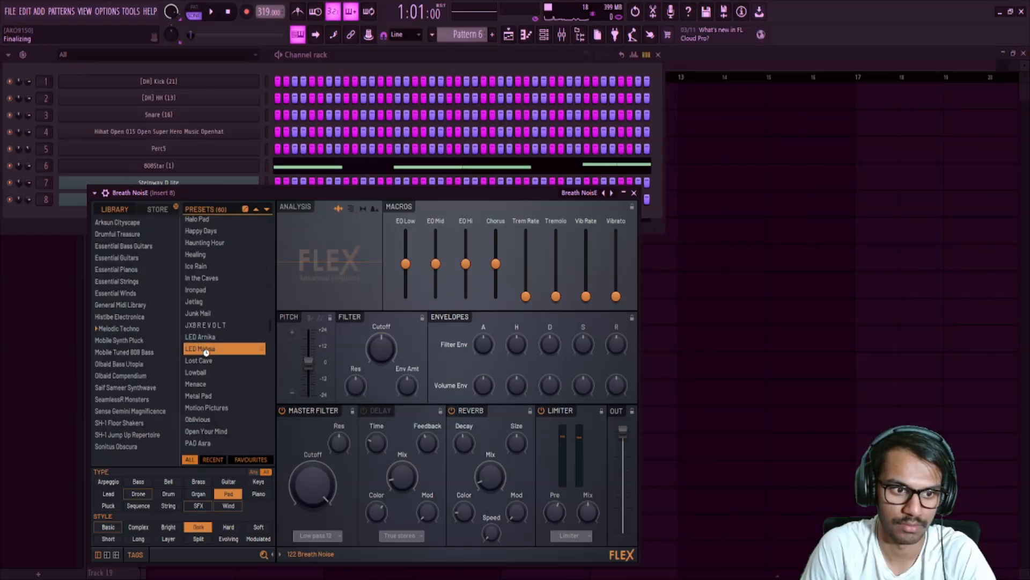
Load the JX8 R E V O L T preset, set its master filter type to Phaser 1 and lower the filter cutoff slightly
click(211, 326)
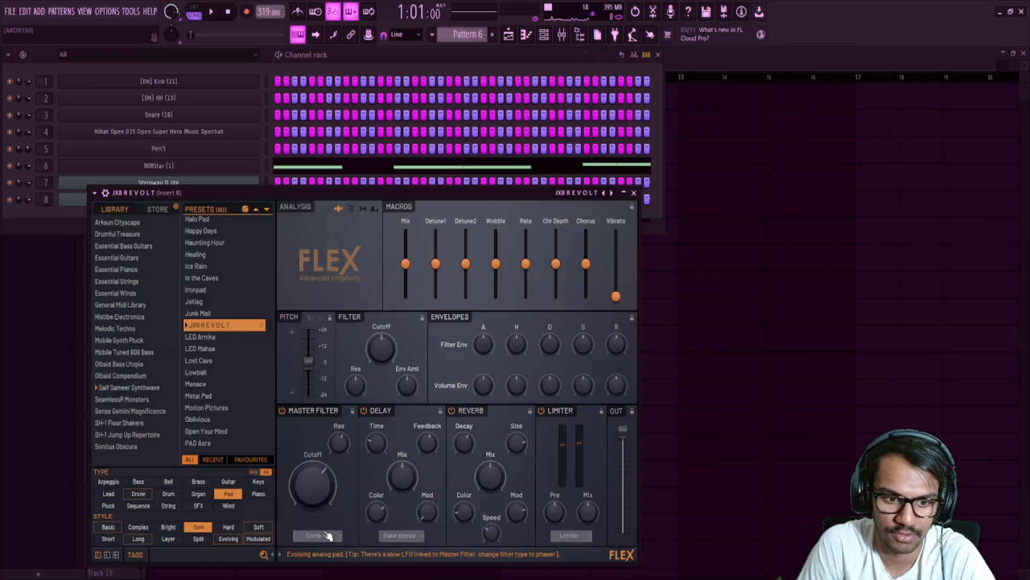
click(316, 504)
key(z)
mouse_move(313, 484)
mouse_down()
mouse_move(313, 500)
mouse_move(313, 491)
mouse_up()
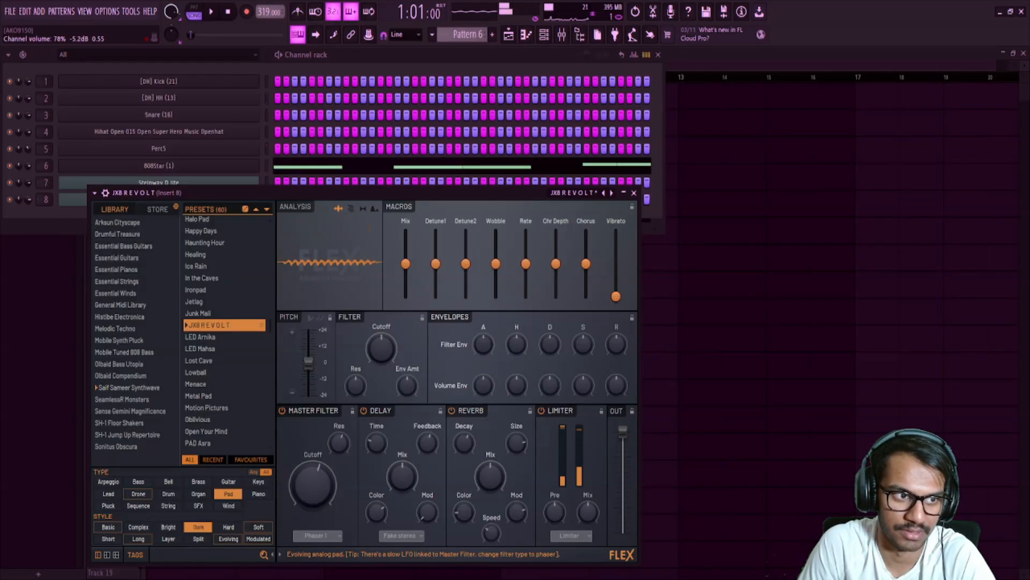
Lower the channel volume of JX8 R E V O L T, test its sound and return to the playlist
drag(29, 200, 29, 212)
key(z)
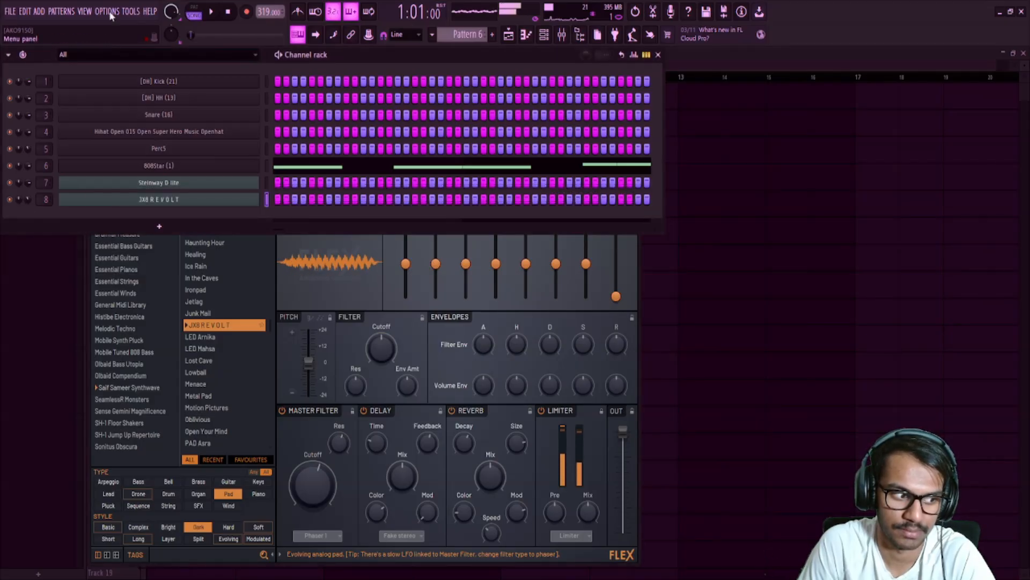
click(692, 56)
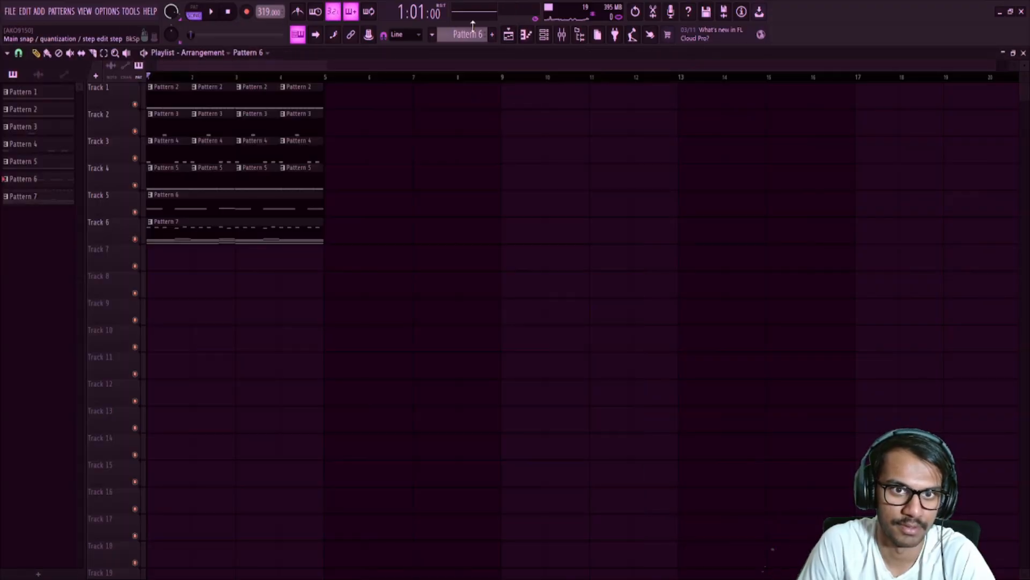
Switch to Pattern 8, place it on Track 7 at bar 1 and open its piano roll for JX8 R E V O L T
scroll(475, 33, down, 1)
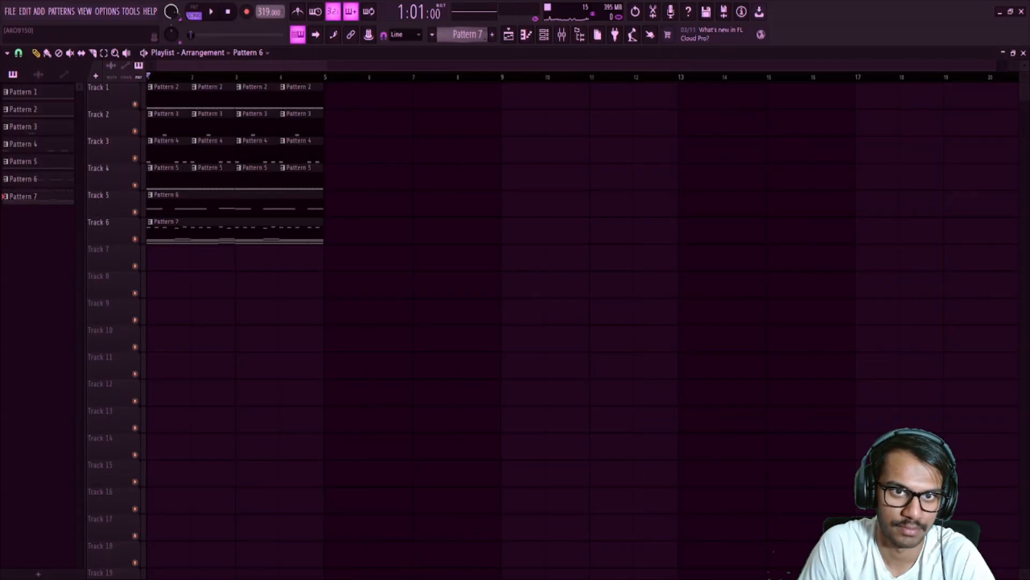
scroll(474, 33, down, 1)
click(165, 267)
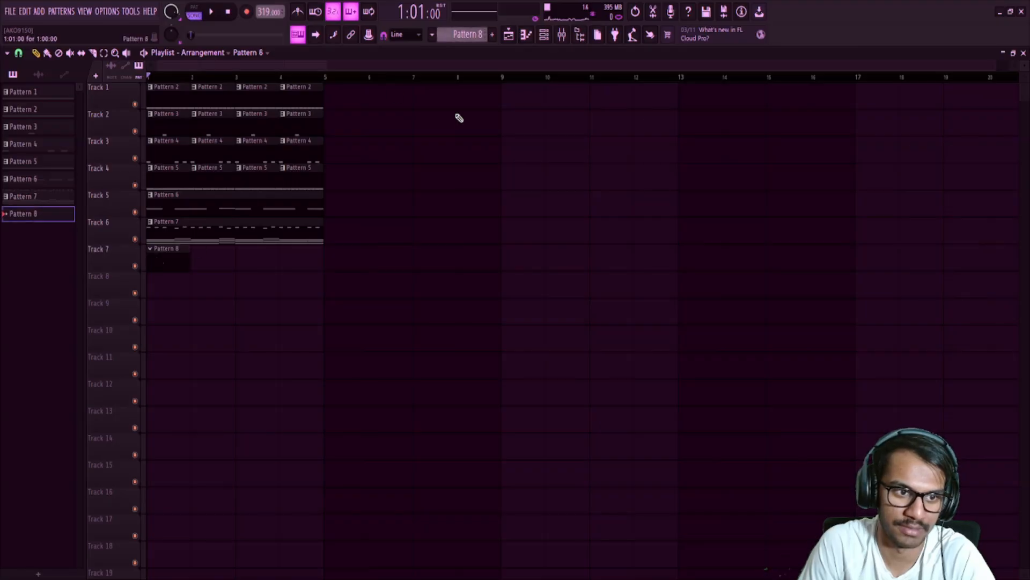
click(526, 35)
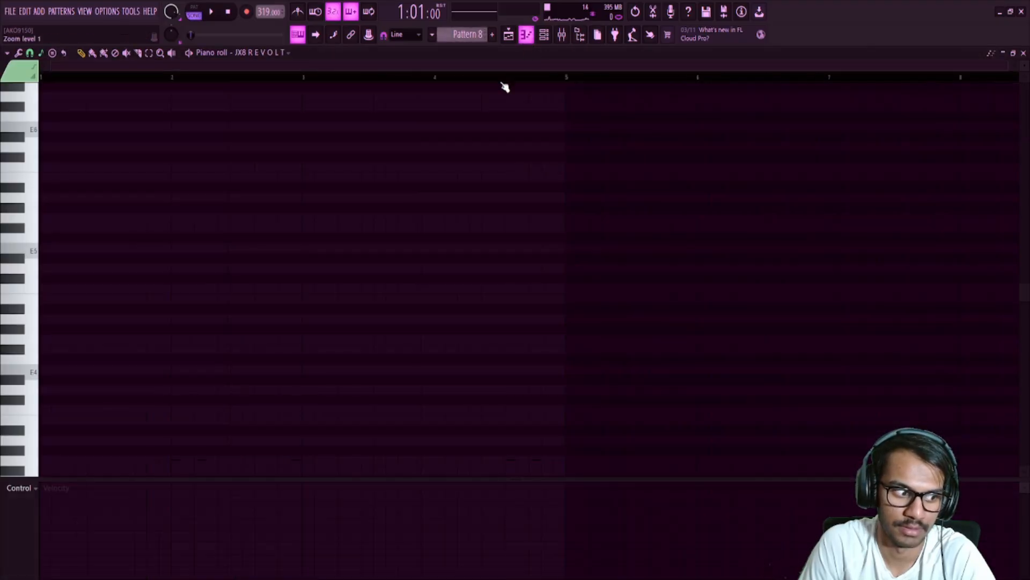
Draw a rising figure of short B2, D3 and Gb3 notes, each two steps long, from the start of bar 1
click(35, 424)
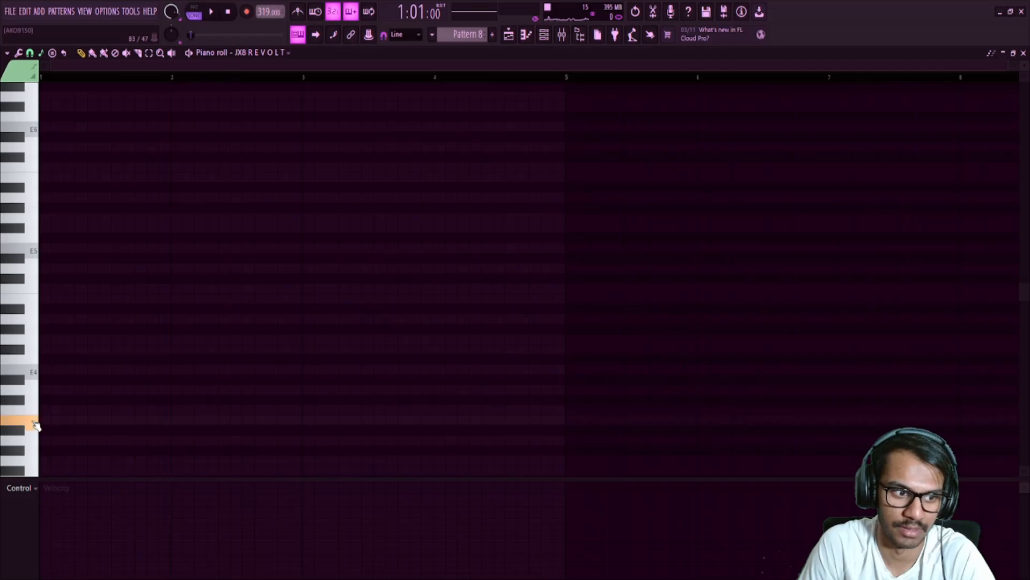
scroll(48, 419, down, 5)
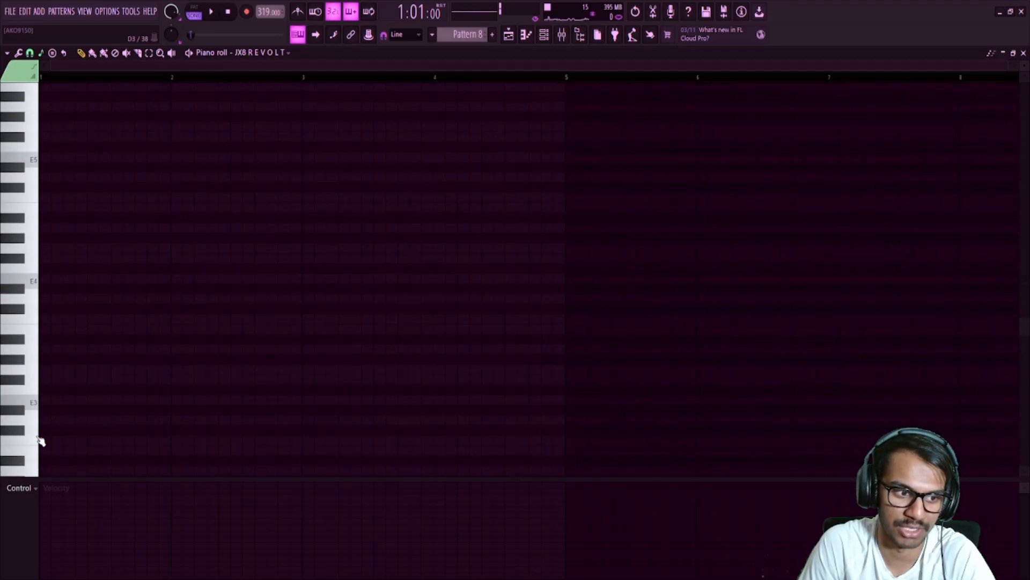
click(35, 454)
click(46, 452)
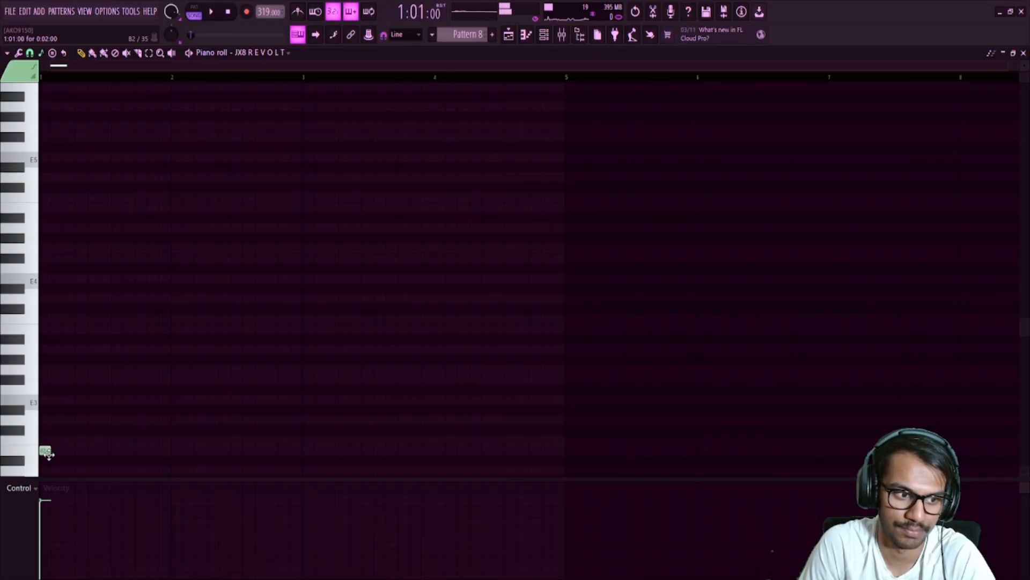
click(54, 421)
click(67, 380)
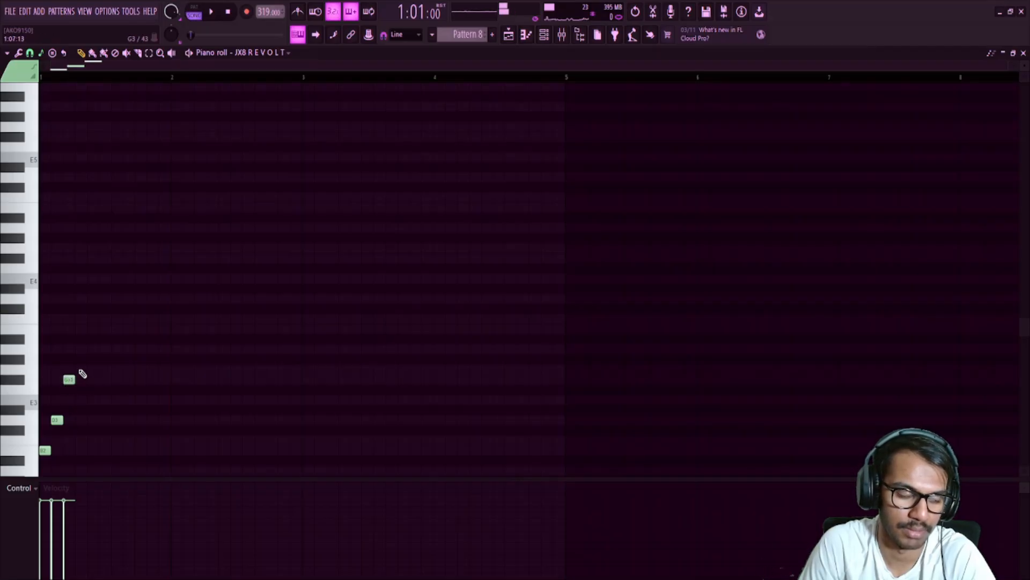
Duplicate the three-note figure twice in succession, raising each copy by one more octave
key(ctrl+a)
key(ctrl+b)
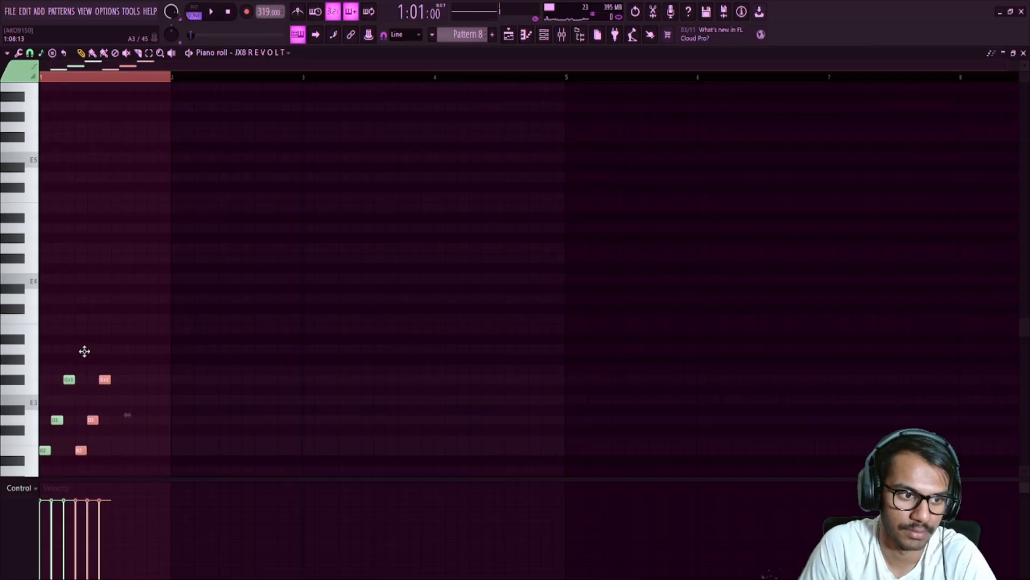
key(ctrl+Up)
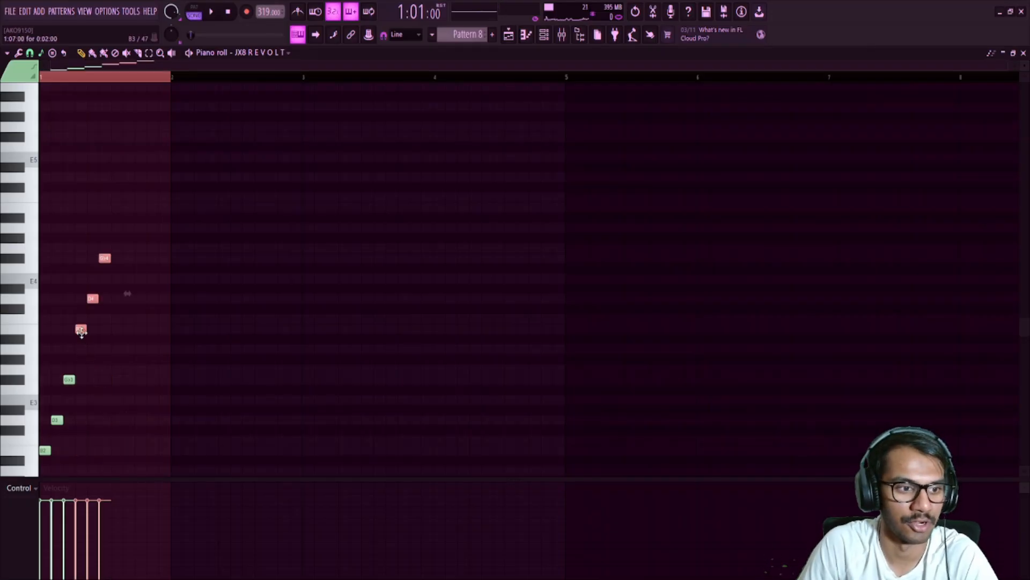
key(ctrl+b)
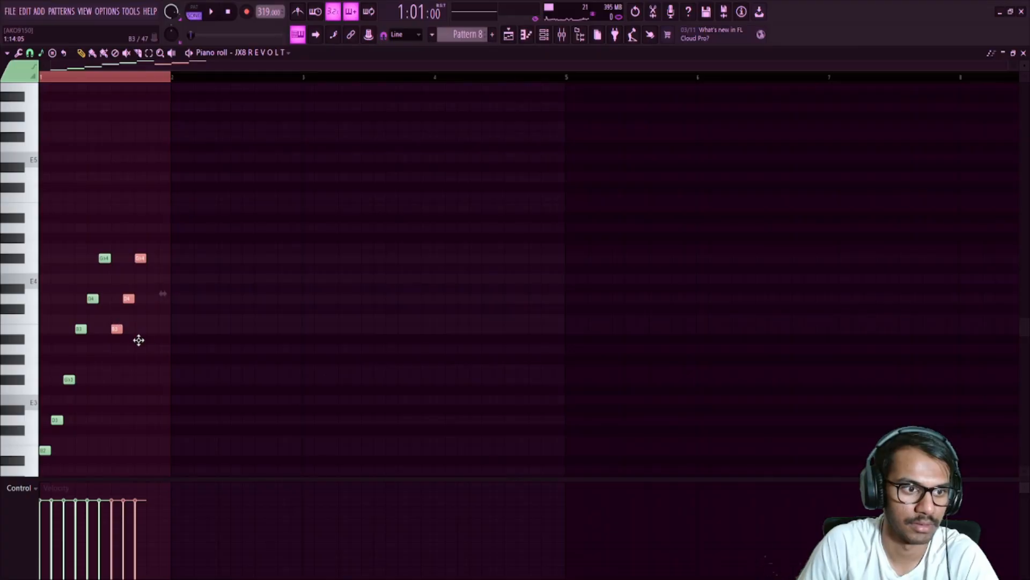
key(shift+Up)
key(ctrl+z)
key(ctrl+Up)
scroll(161, 154, up, 3)
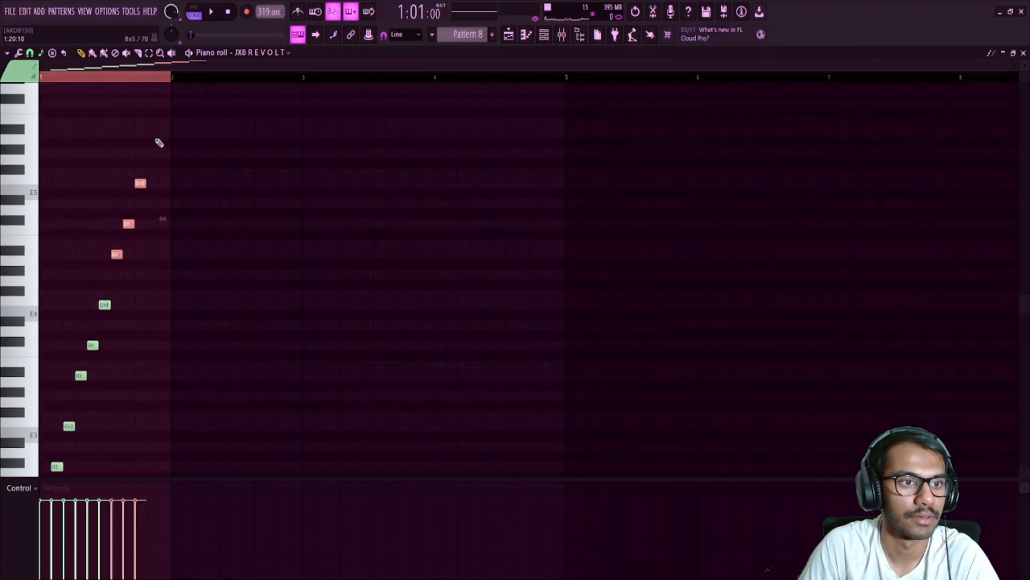
Add short B5 and D6 notes to fill bar 1, and play the arpeggio in pattern mode
click(153, 147)
click(164, 116)
click(193, 8)
key(space)
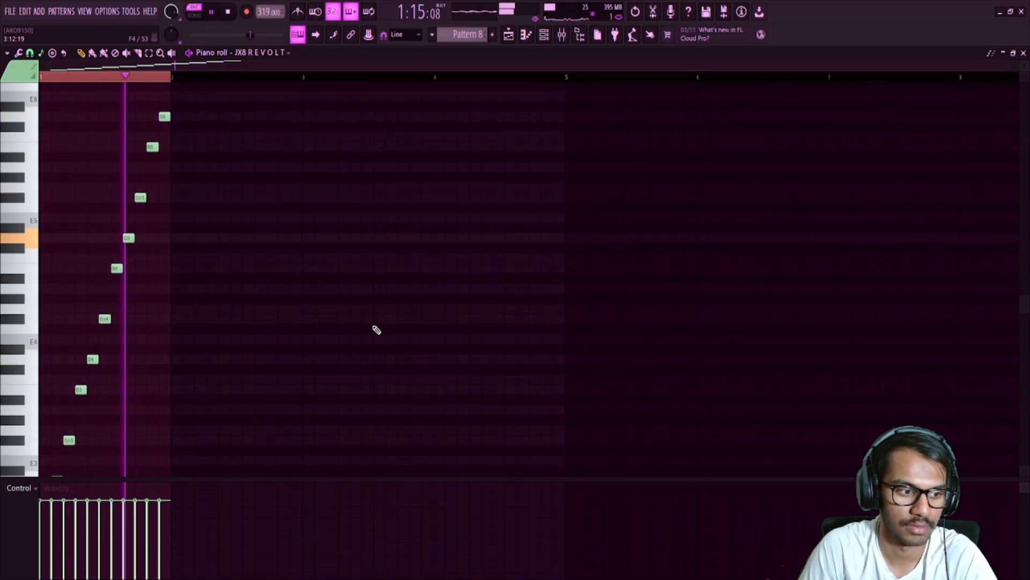
key(space)
Extend the B2, D3, Gb3 and B3 notes to the end of bar 1
scroll(371, 330, down, 5)
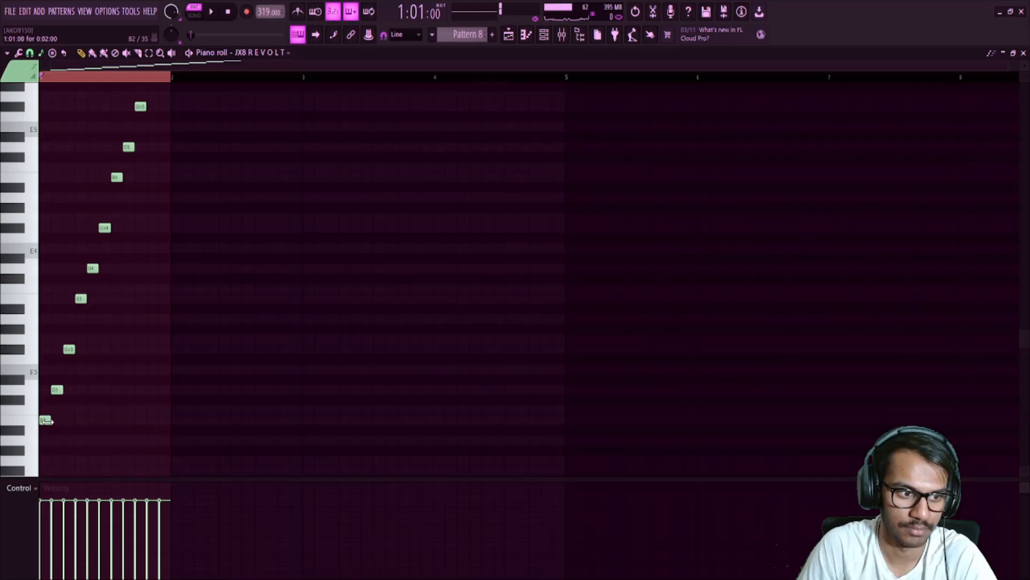
drag(47, 421, 137, 423)
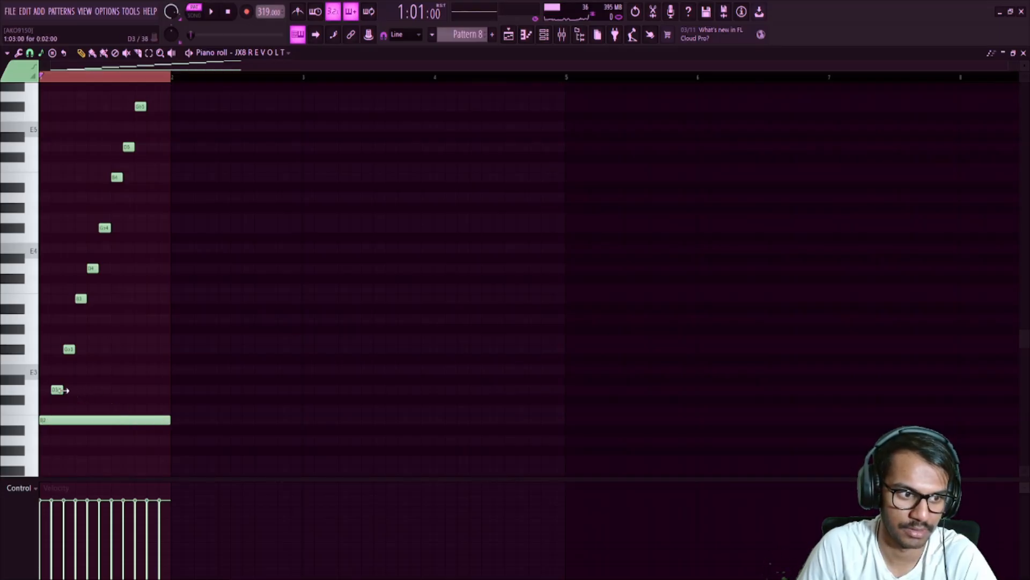
drag(65, 390, 152, 391)
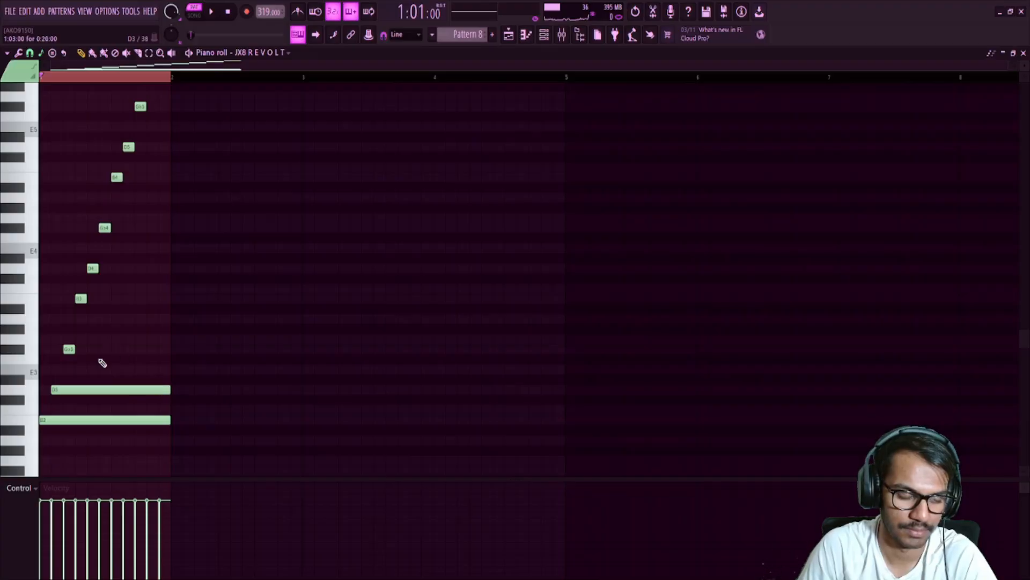
drag(75, 349, 156, 350)
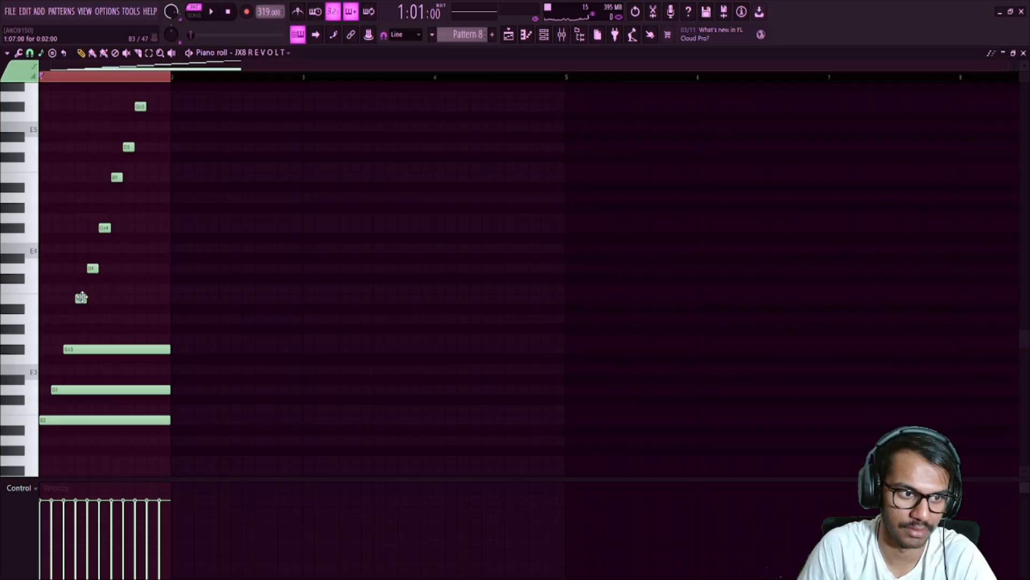
drag(87, 298, 162, 299)
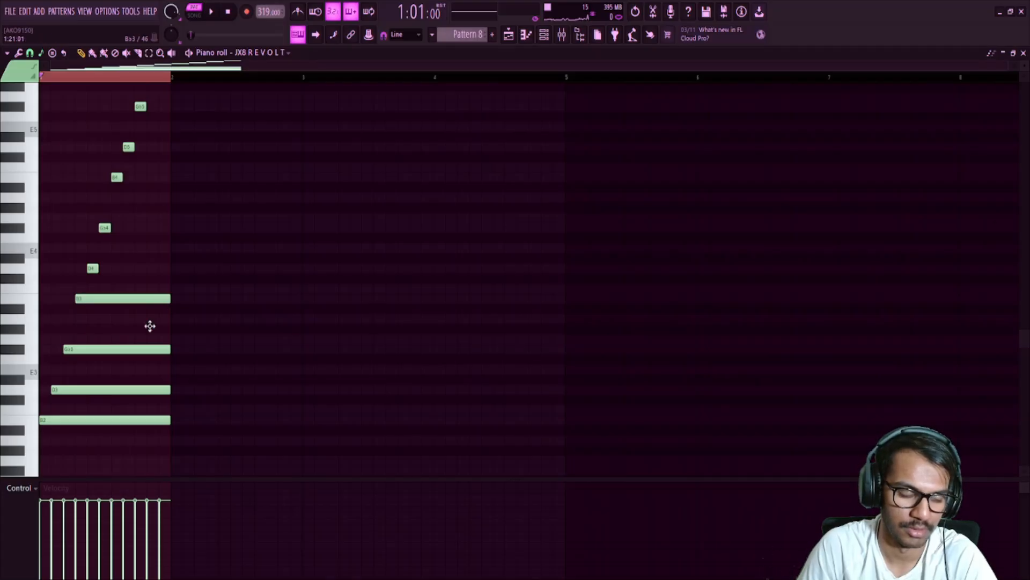
scroll(140, 333, up, 3)
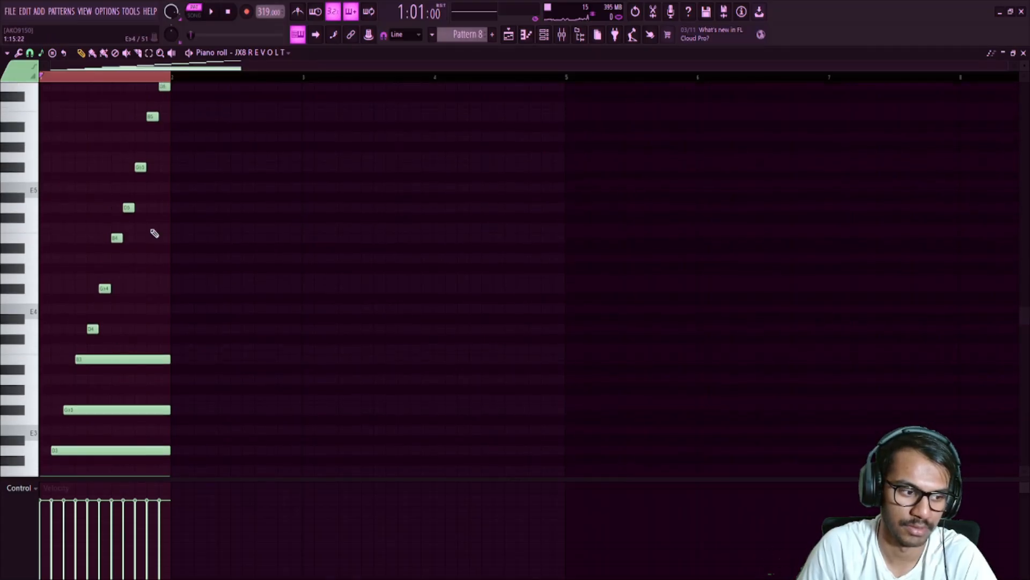
Delete all notes of the arpeggio in Pattern 8
click(149, 52)
key(ctrl+a)
key(Delete)
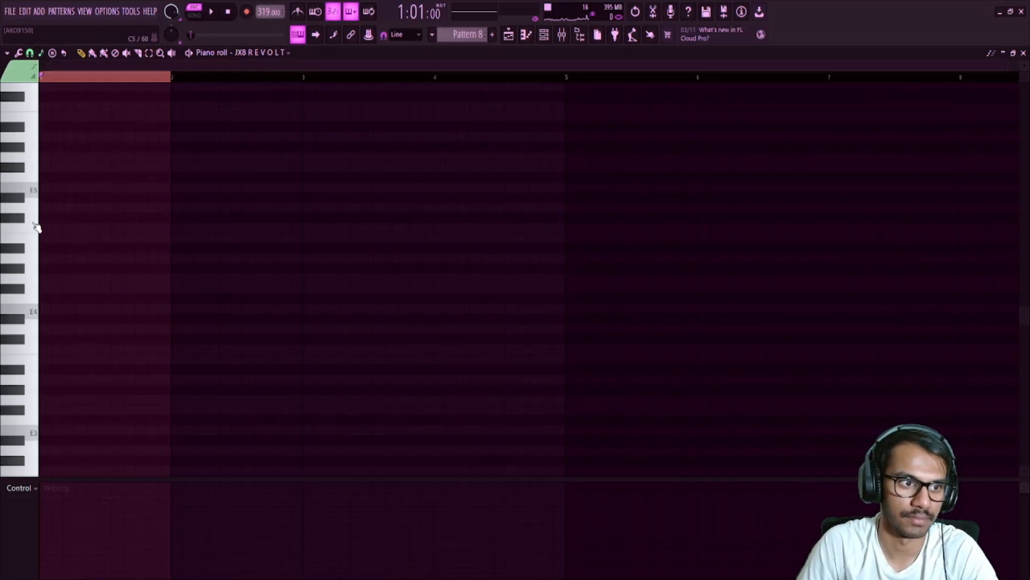
Draw one-bar notes B2, D3, Gb3, B3, D4 and Gb4 in Pattern 8, each starting two steps after the previous one
scroll(108, 332, down, 3)
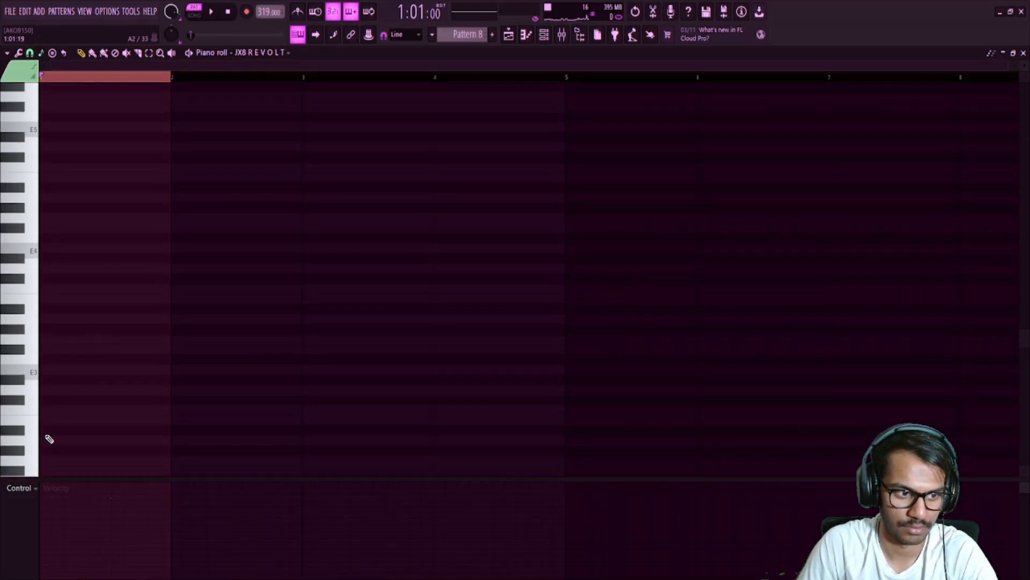
click(51, 421)
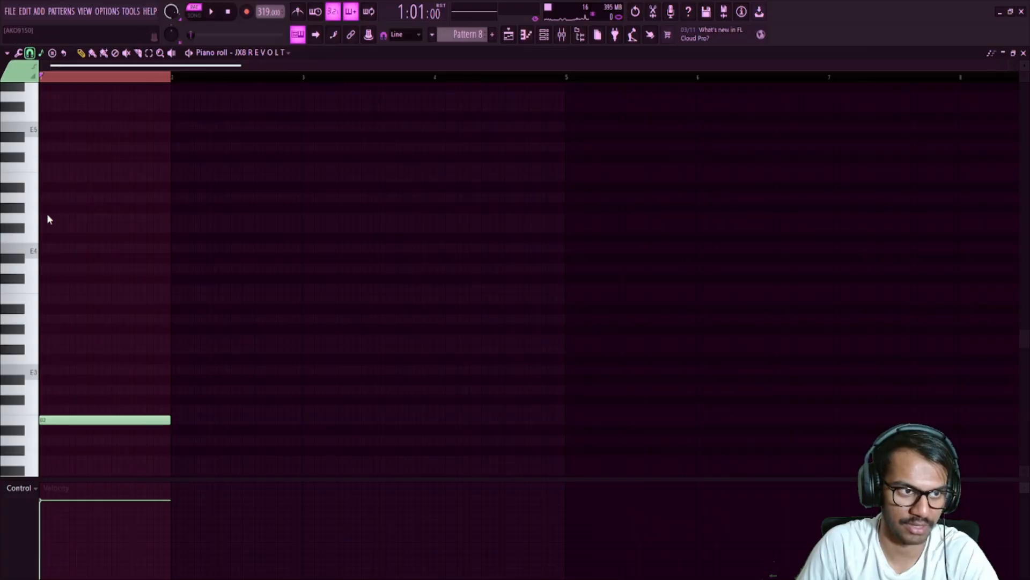
click(61, 392)
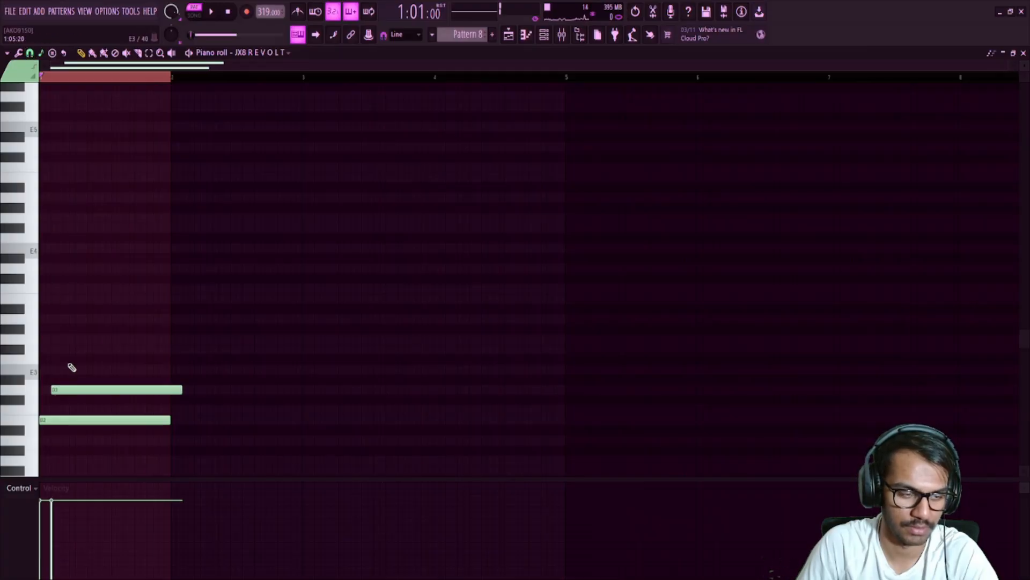
click(64, 350)
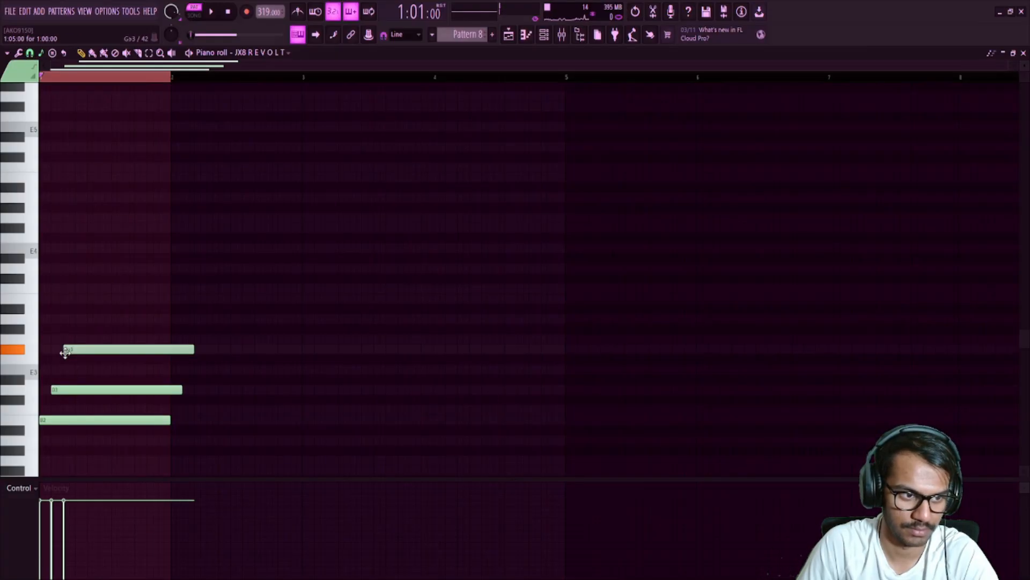
click(76, 299)
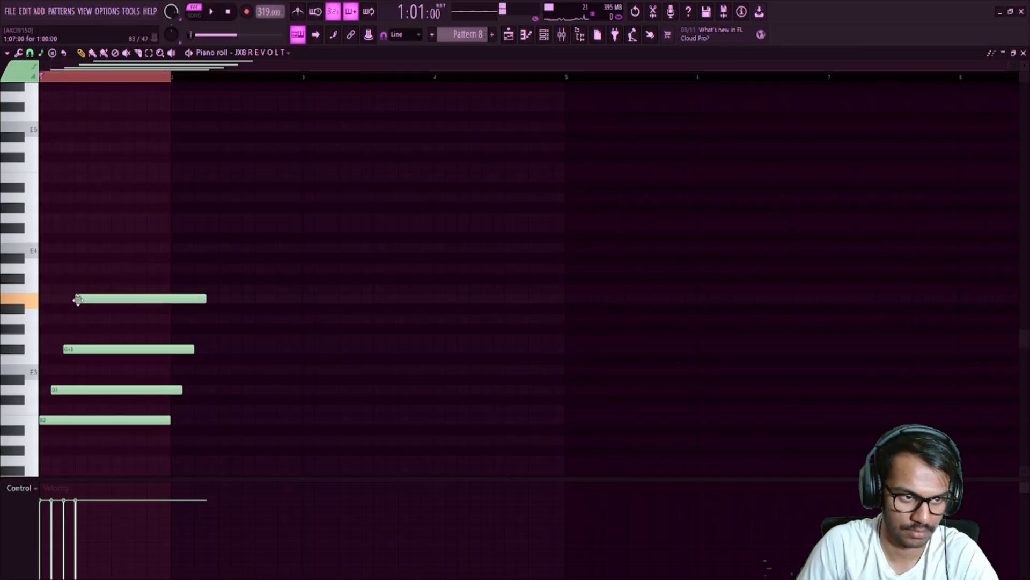
click(88, 268)
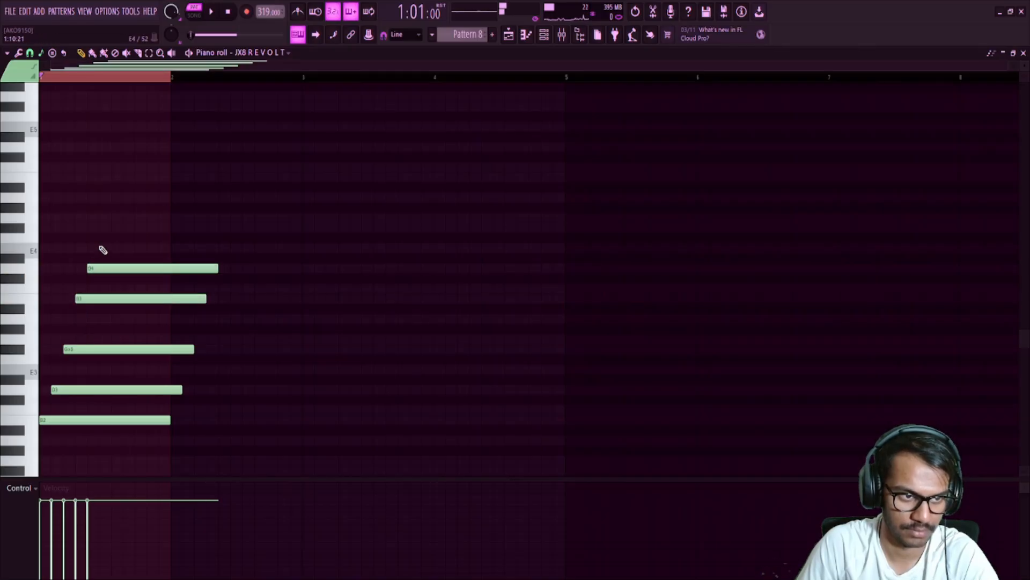
click(100, 228)
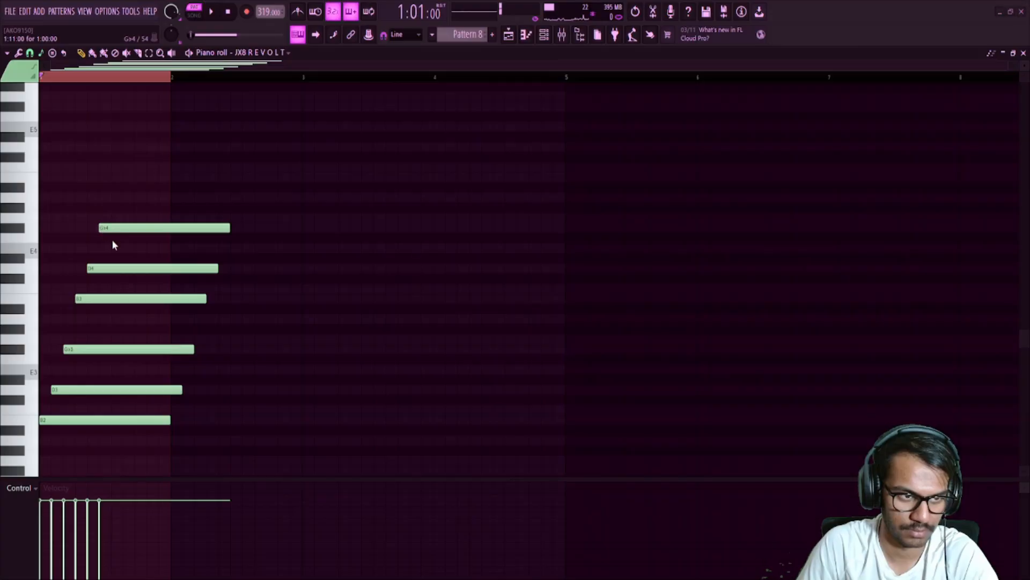
Continue the rising arpeggio with one-bar notes B4, D5, Gb5, B5 and D6, each starting two steps after the previous one
scroll(114, 246, up, 3)
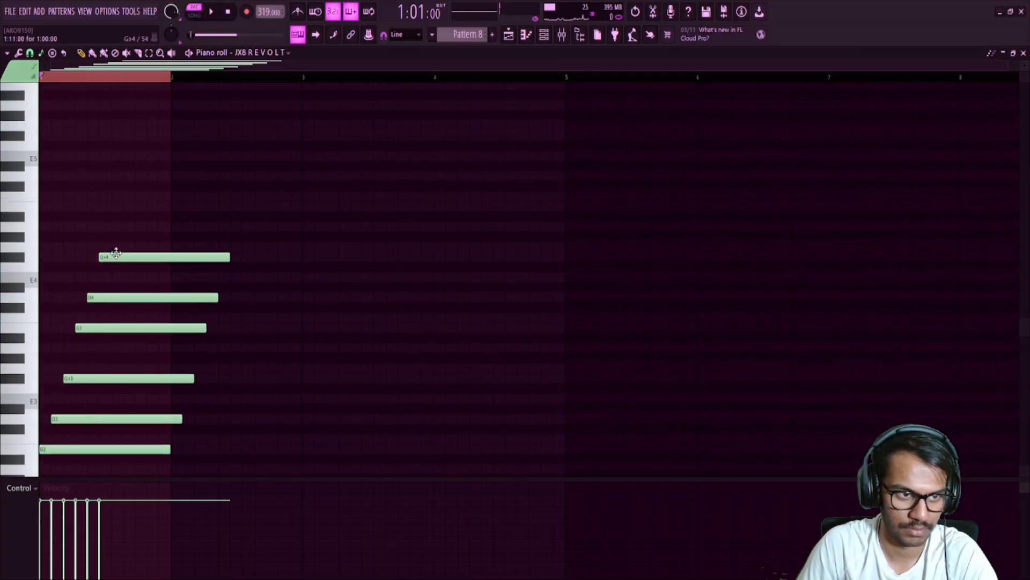
click(114, 207)
scroll(132, 245, up, 1)
scroll(131, 245, up, 4)
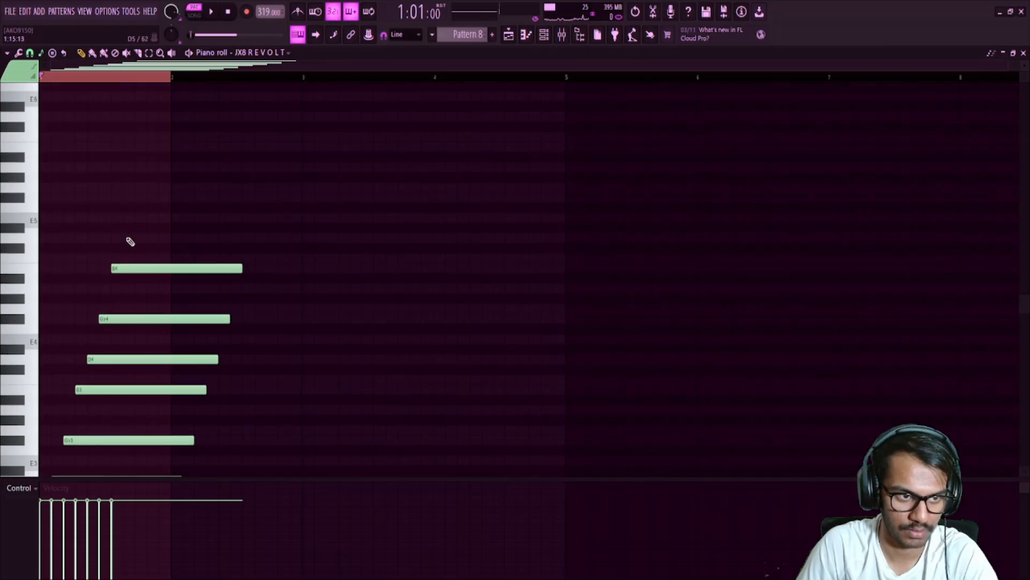
click(130, 240)
scroll(143, 256, up, 4)
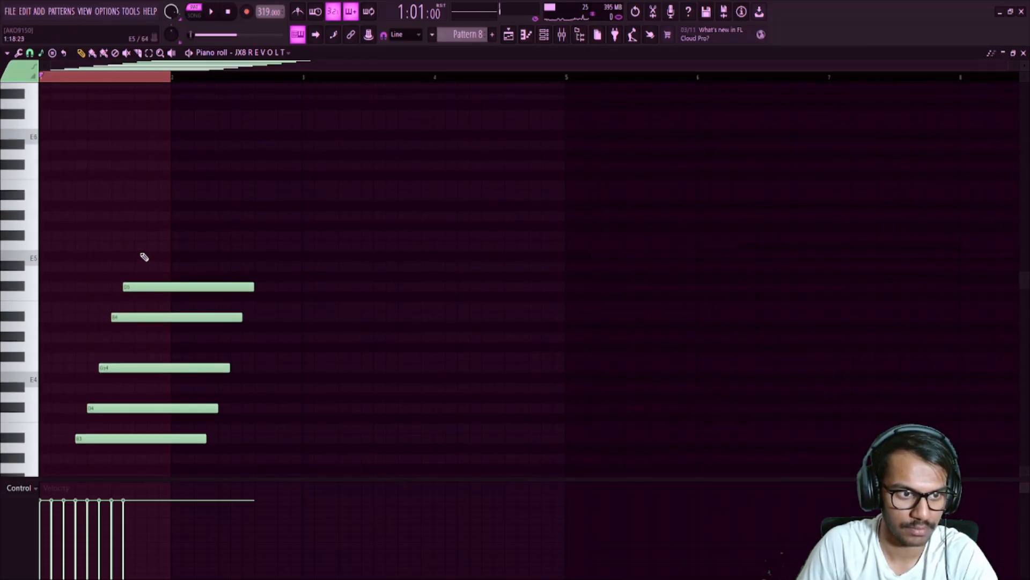
scroll(144, 257, up, 1)
click(143, 251)
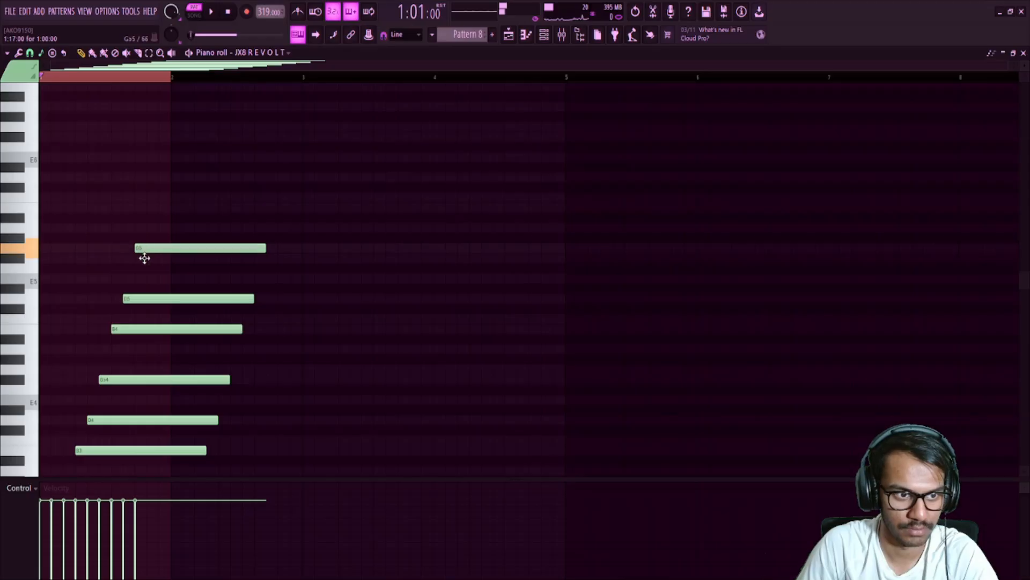
drag(145, 257, 144, 260)
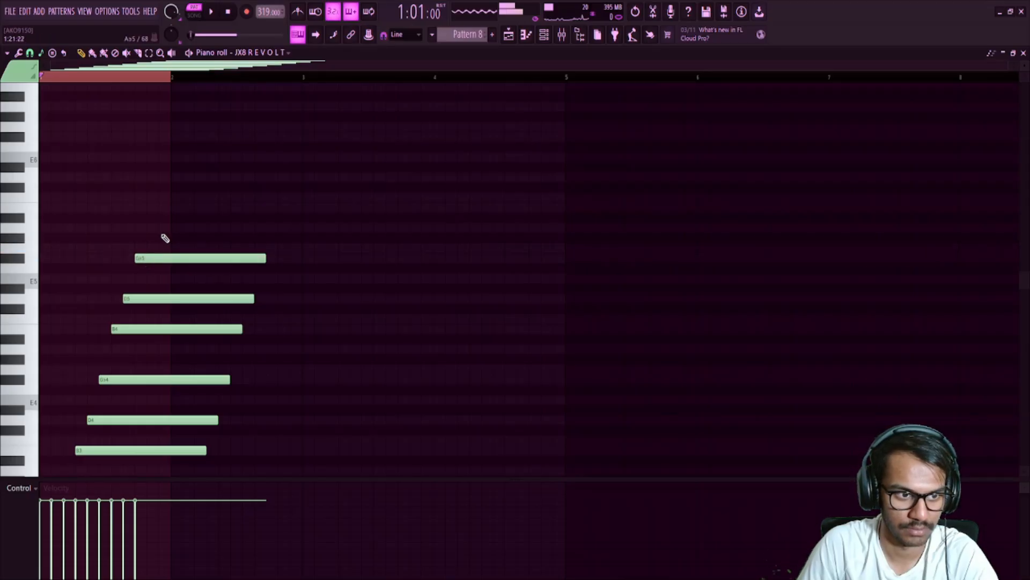
click(151, 208)
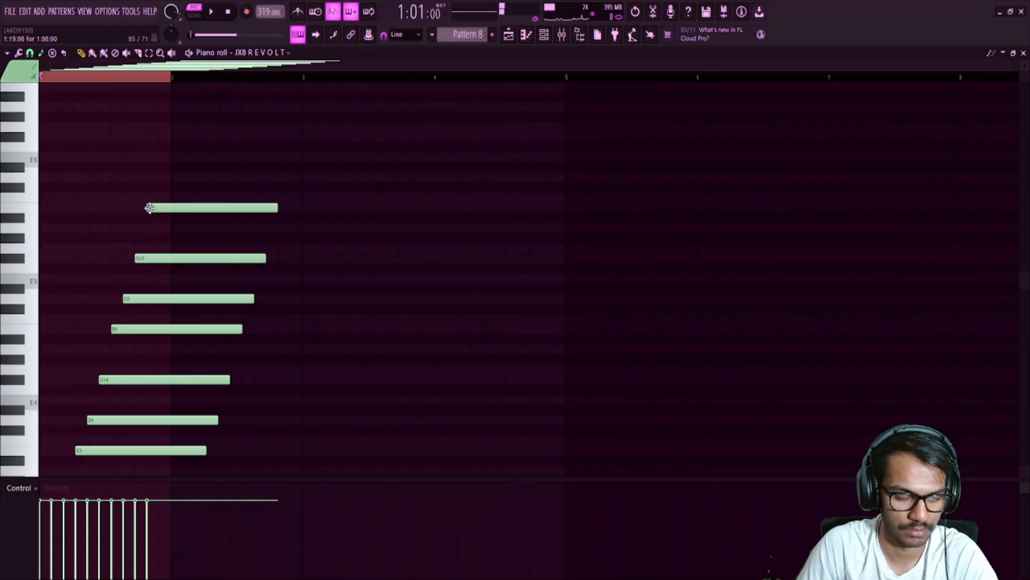
click(162, 178)
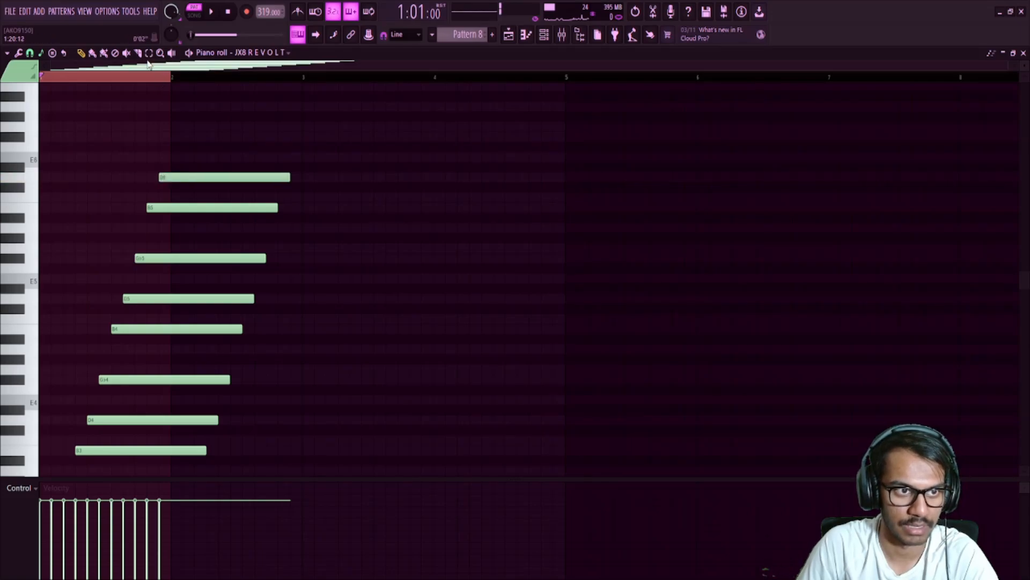
mouse_move(173, 134)
mouse_down()
mouse_move(168, 402)
mouse_move(177, 506)
mouse_move(188, 497)
mouse_up()
scroll(212, 433, down, 3)
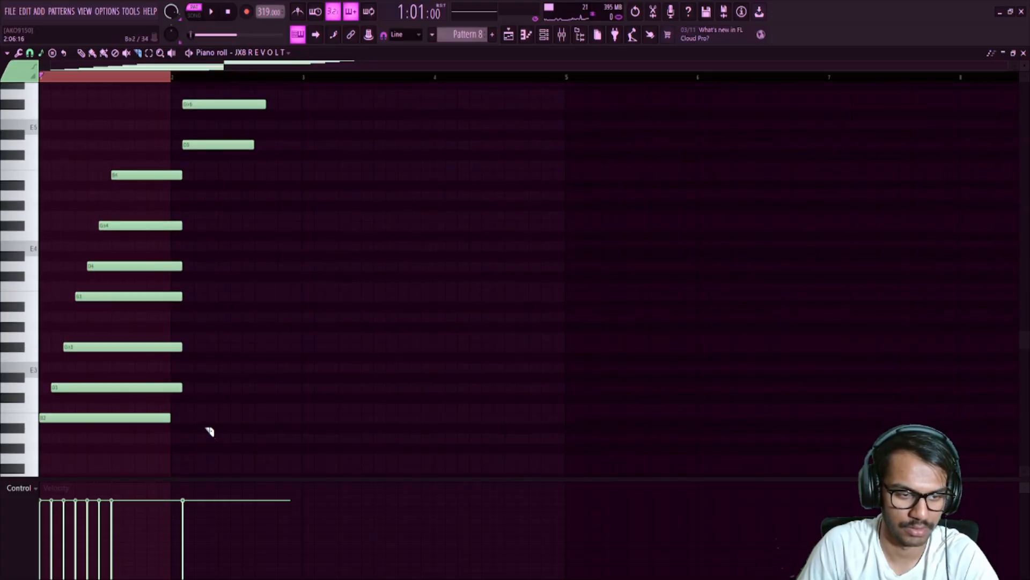
key(ctrl+z)
Slice the overhanging arpeggio notes at the end of bar 1 and delete all pieces beyond it
drag(183, 321, 180, 131)
mouse_move(174, 88)
mouse_down()
mouse_move(170, 41)
mouse_move(182, 46)
mouse_move(171, 51)
mouse_up()
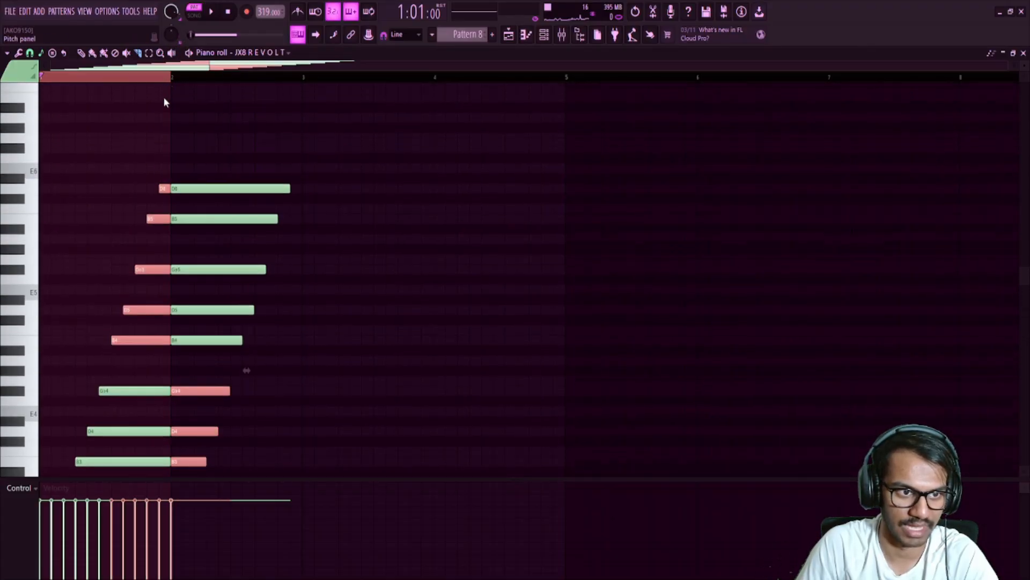
click(149, 53)
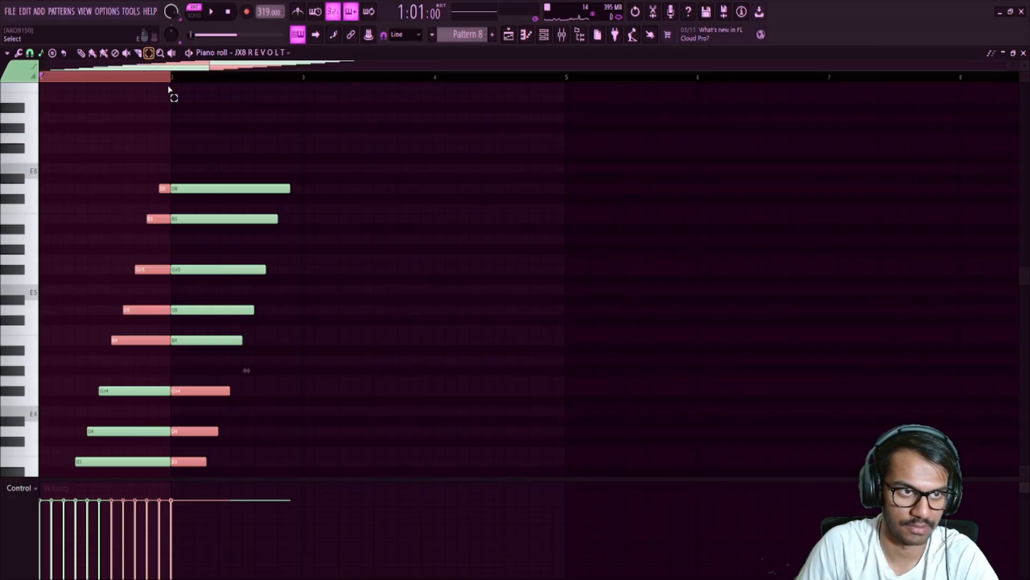
drag(209, 146, 194, 398)
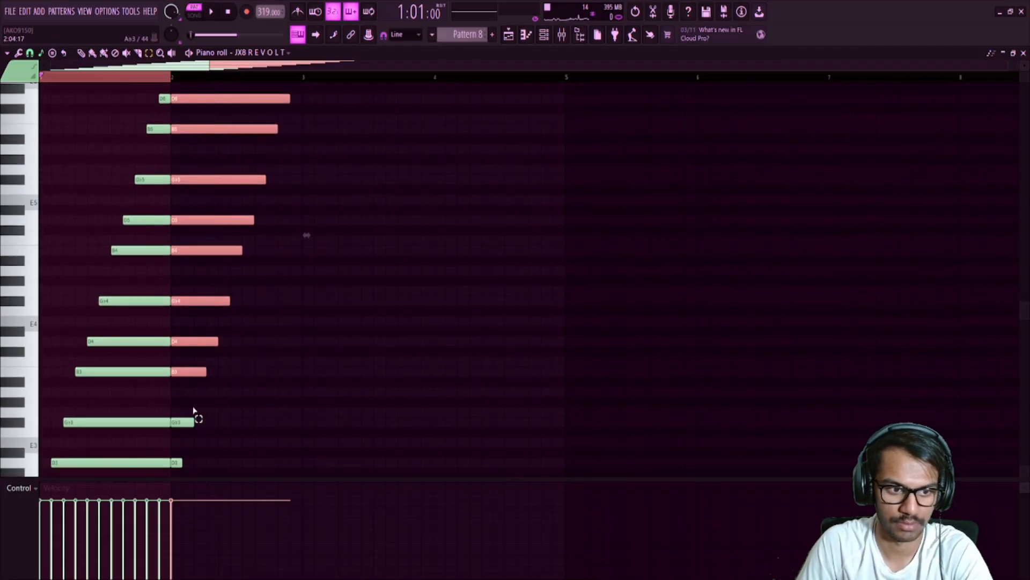
key(Delete)
click(185, 422)
key(Delete)
click(176, 463)
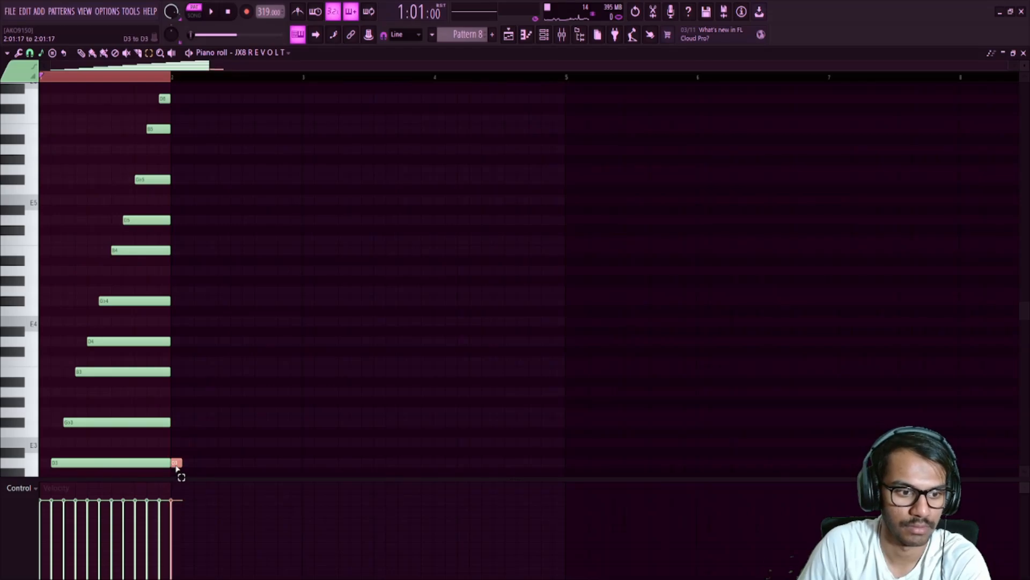
scroll(177, 465, down, 3)
key(Delete)
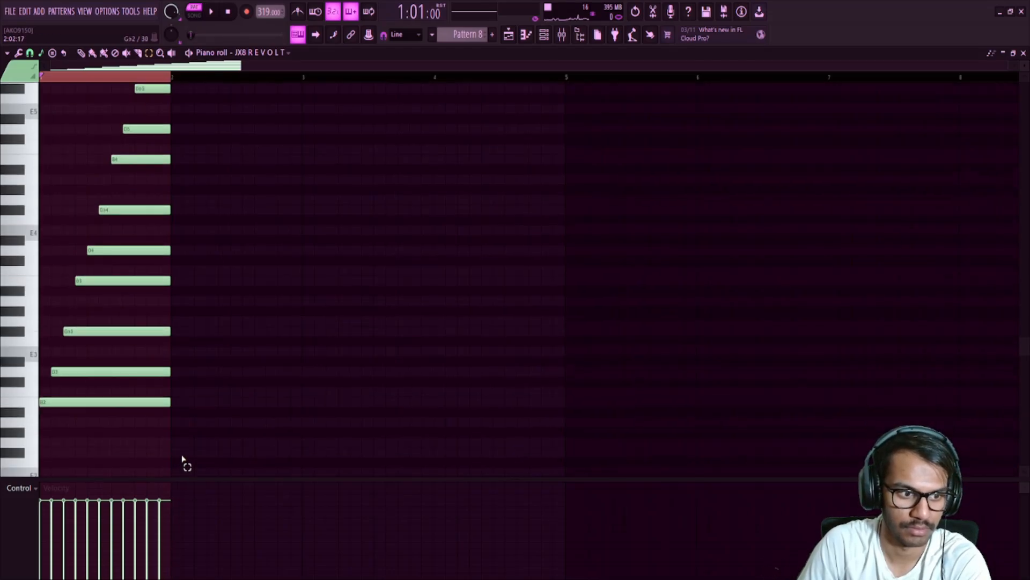
Duplicate the whole bar 1 arpeggio into bar 2
click(31, 54)
key(ctrl+a)
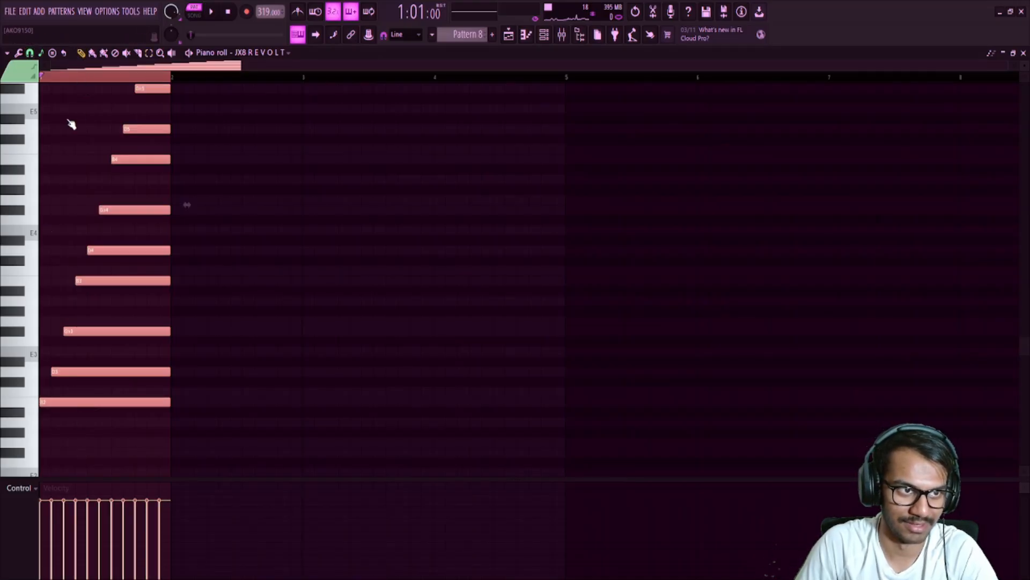
key(ctrl+b)
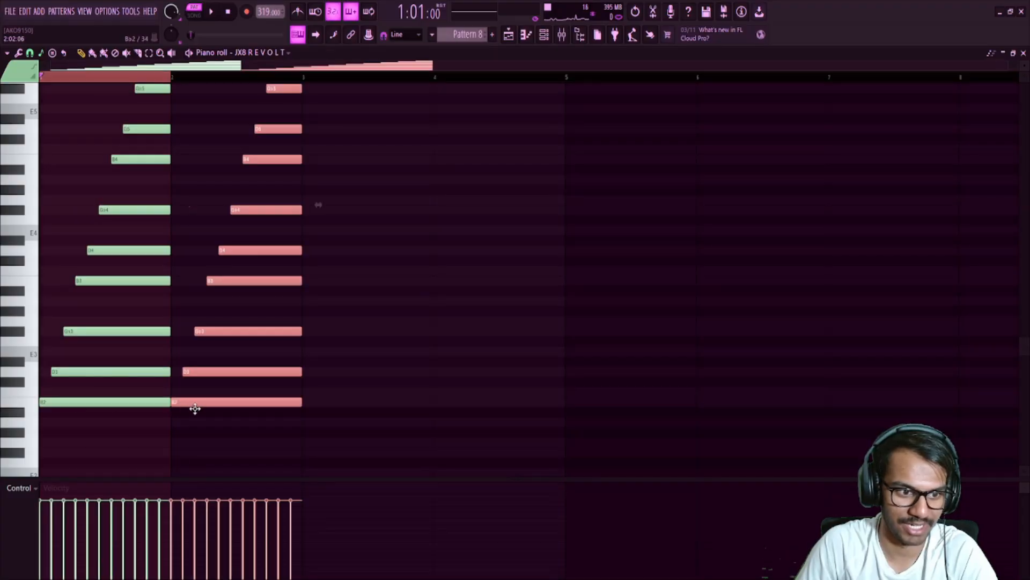
Raise the four highest notes of the bar 2 arpeggio to E5, G5, C6 and E6
scroll(204, 416, up, 5)
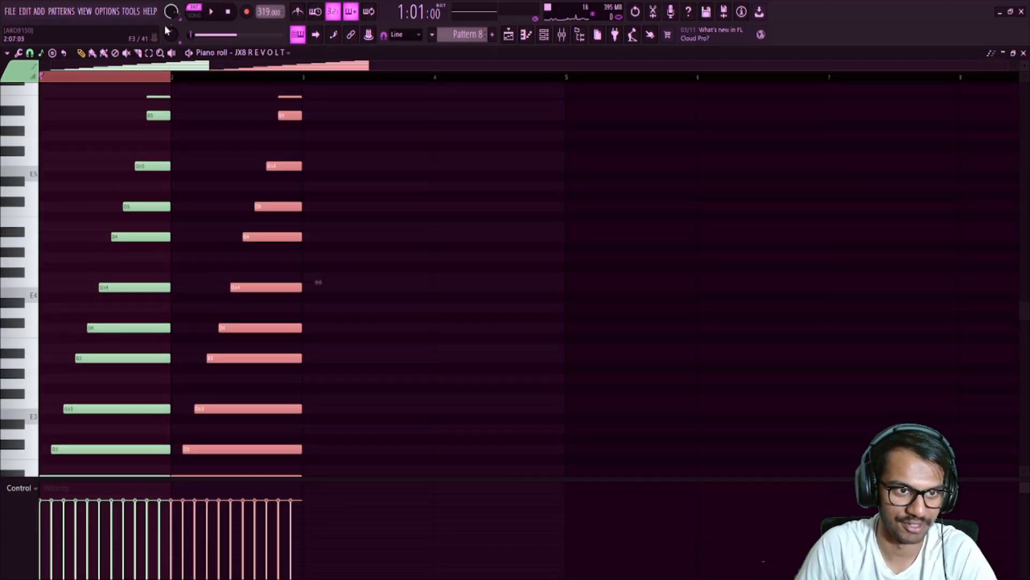
click(153, 54)
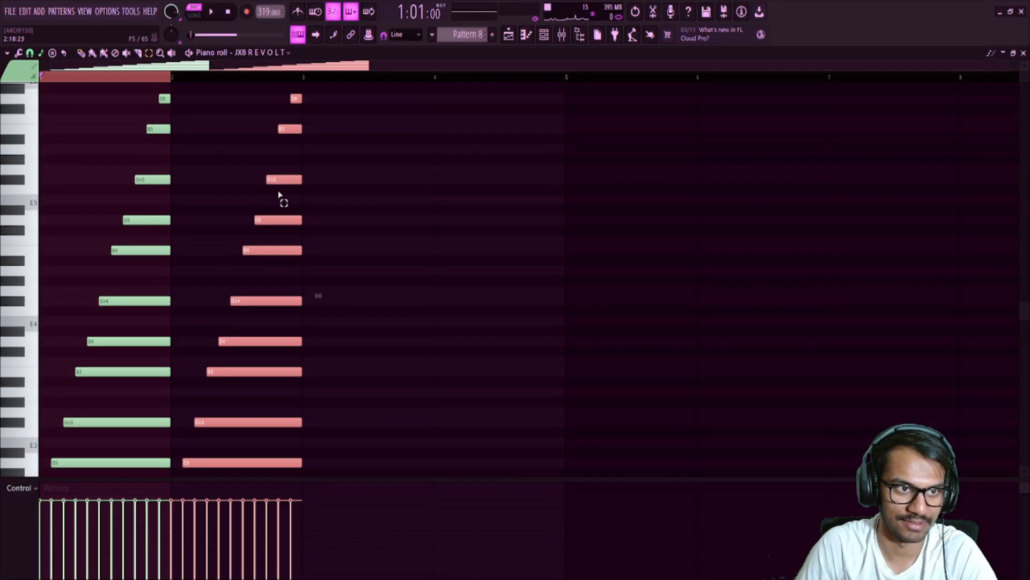
drag(301, 86, 287, 228)
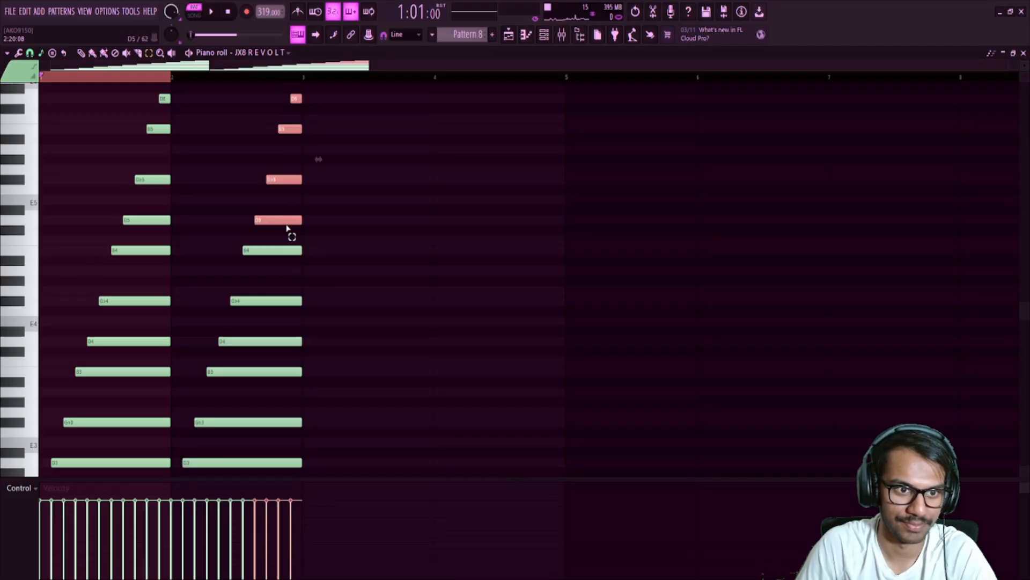
key(shift+Up)
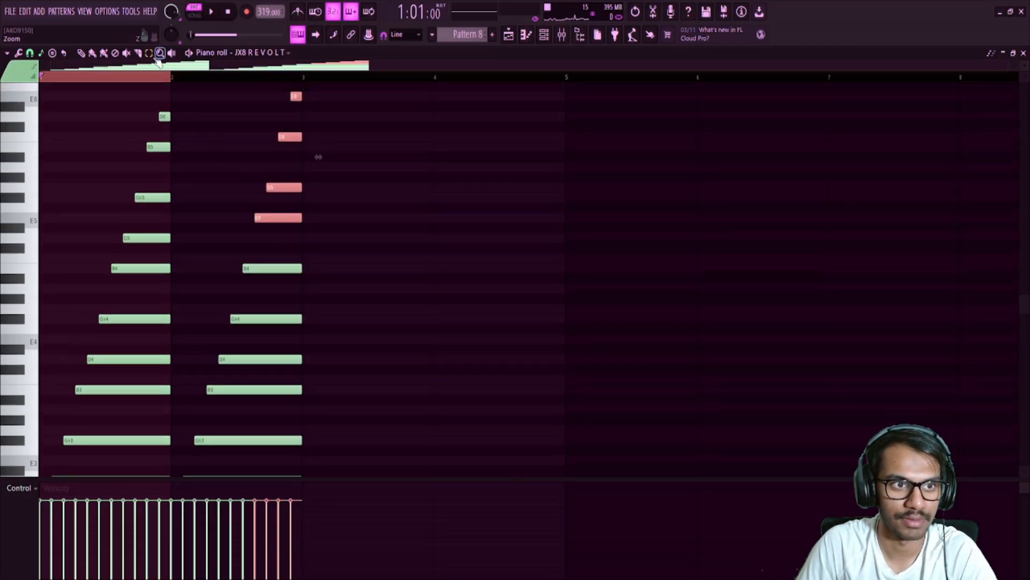
Select only the bar 1 arpeggio notes and duplicate them into bars 3 and 4
scroll(248, 295, down, 3)
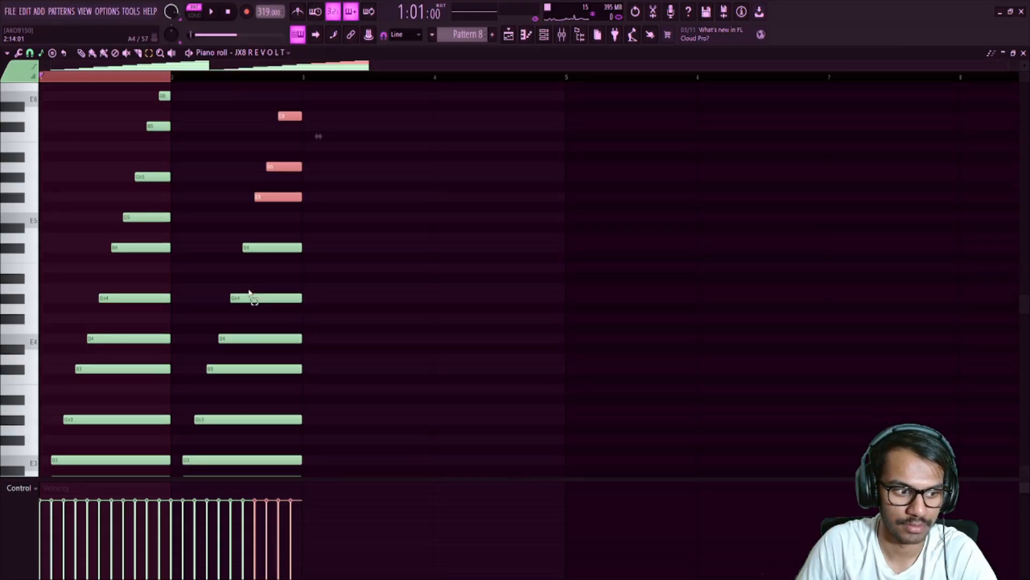
scroll(188, 350, down, 5)
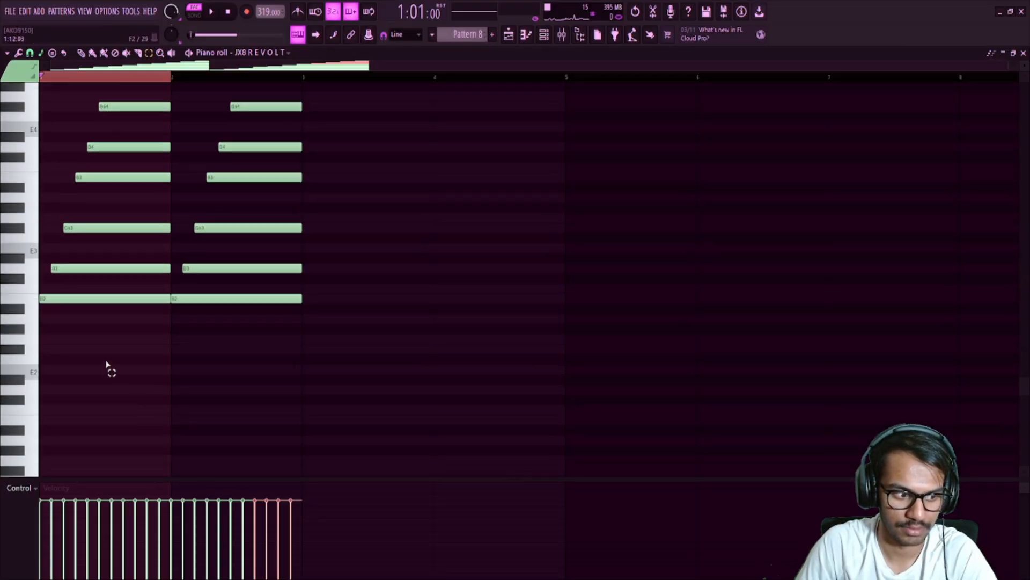
drag(101, 359, 164, 34)
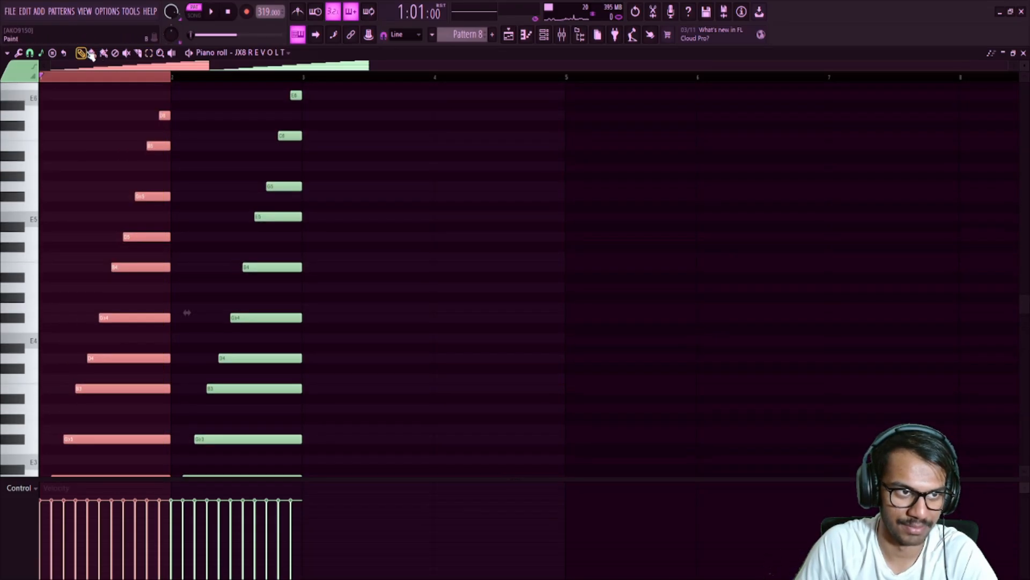
scroll(166, 263, down, 6)
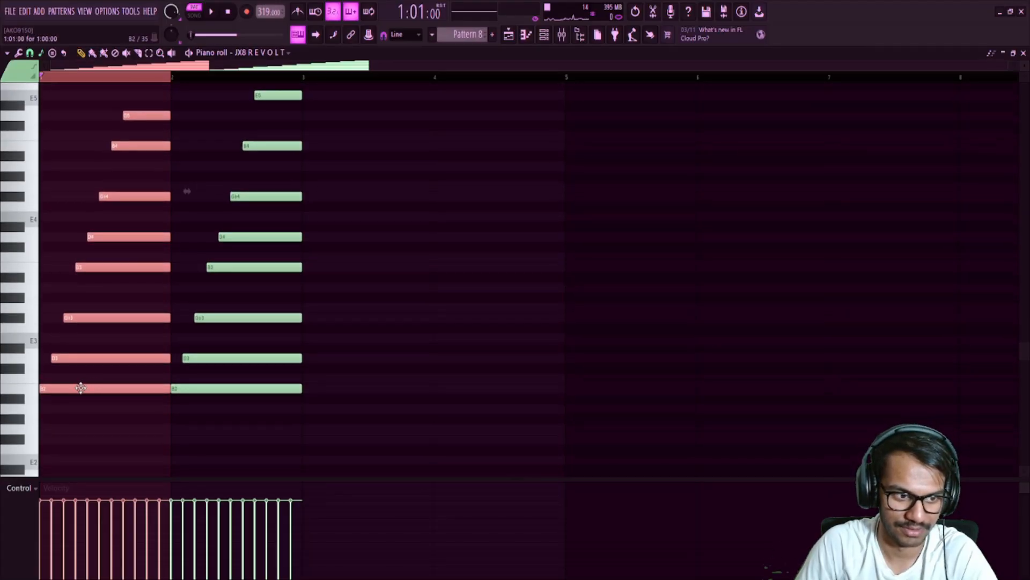
key(ctrl+b)
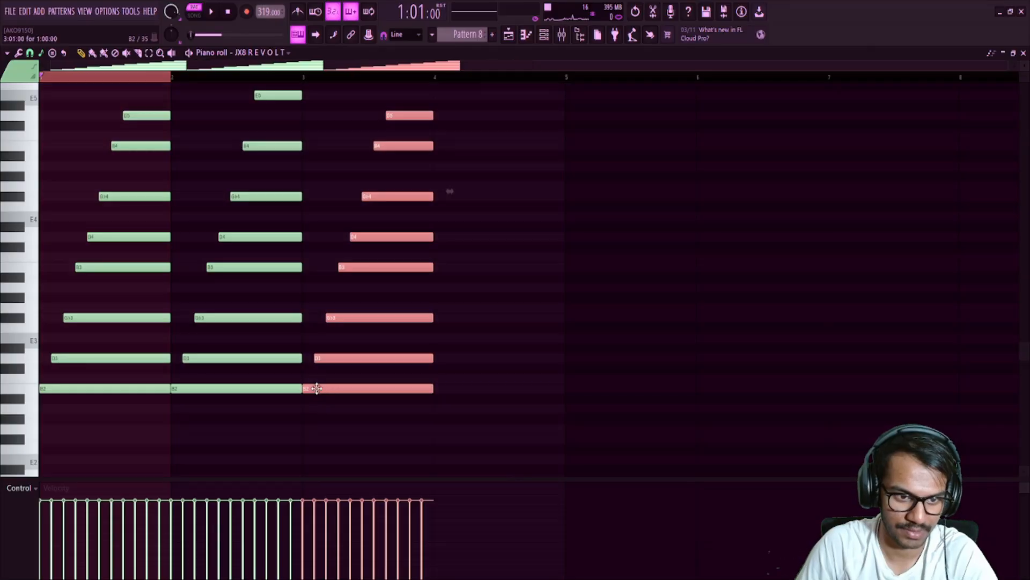
key(ctrl+b)
Clear the bar 1 time selection, deselect all notes and play the four-bar arpeggio
key(ctrl+a)
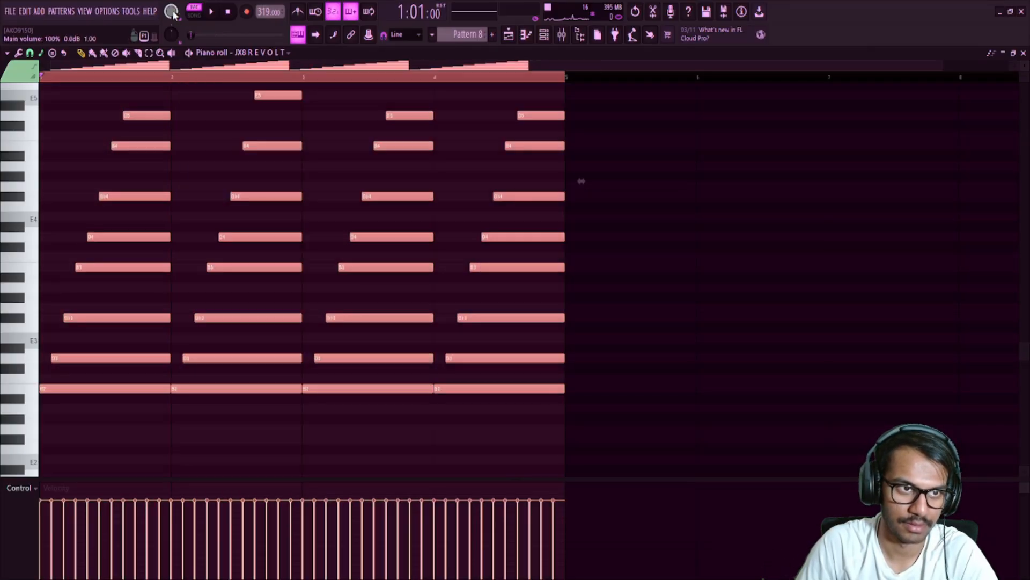
key(ctrl+d)
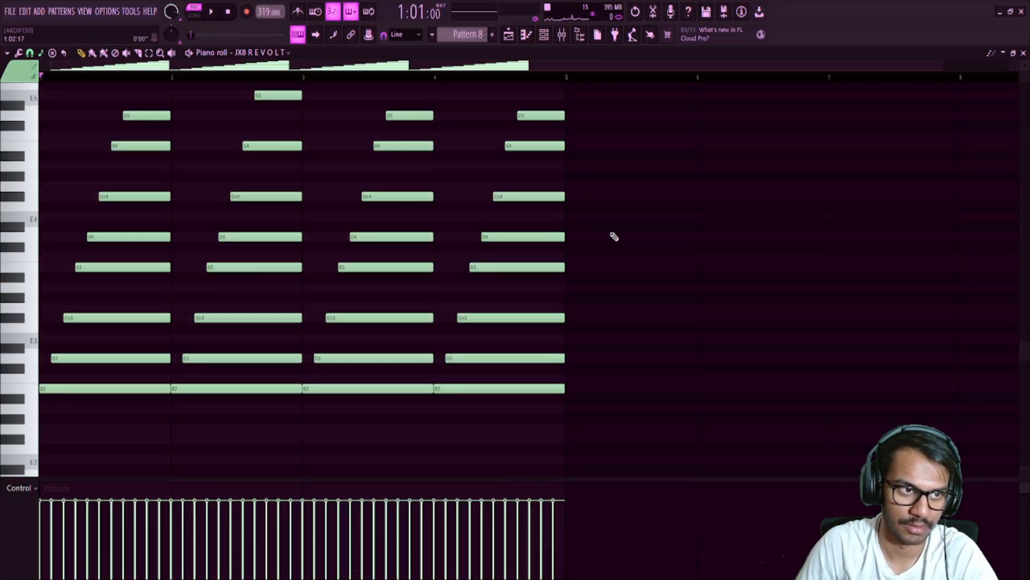
key(space)
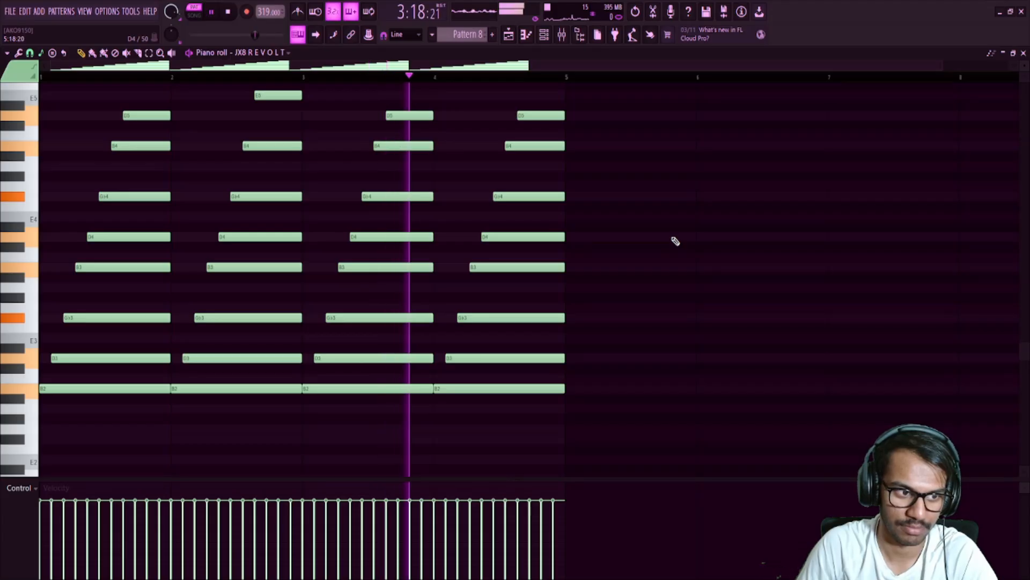
key(space)
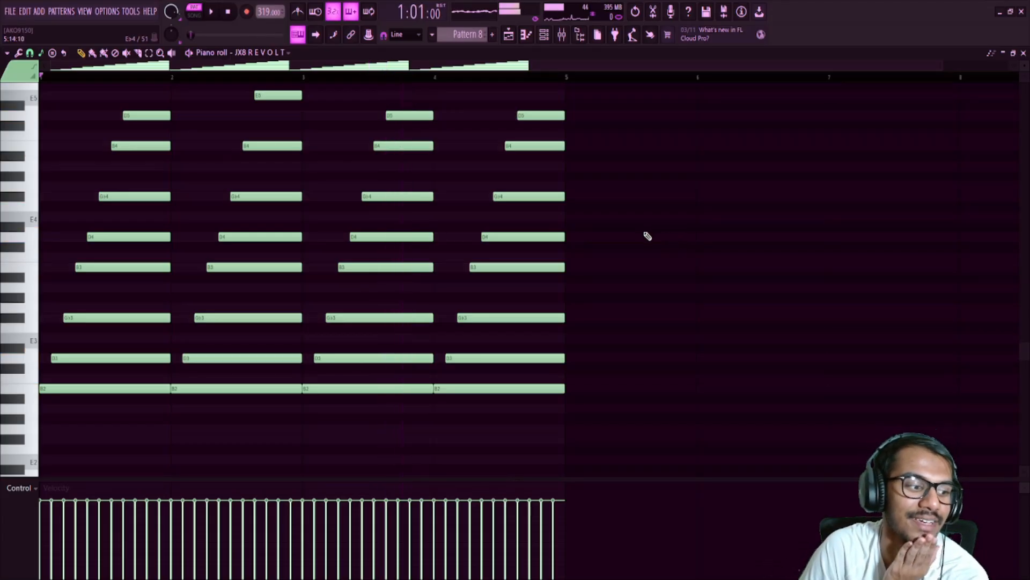
Open the JX8 R E V O L T channel's FLEX instrument, load the Trip To Juno pad preset and audition the arpeggio with it
click(544, 34)
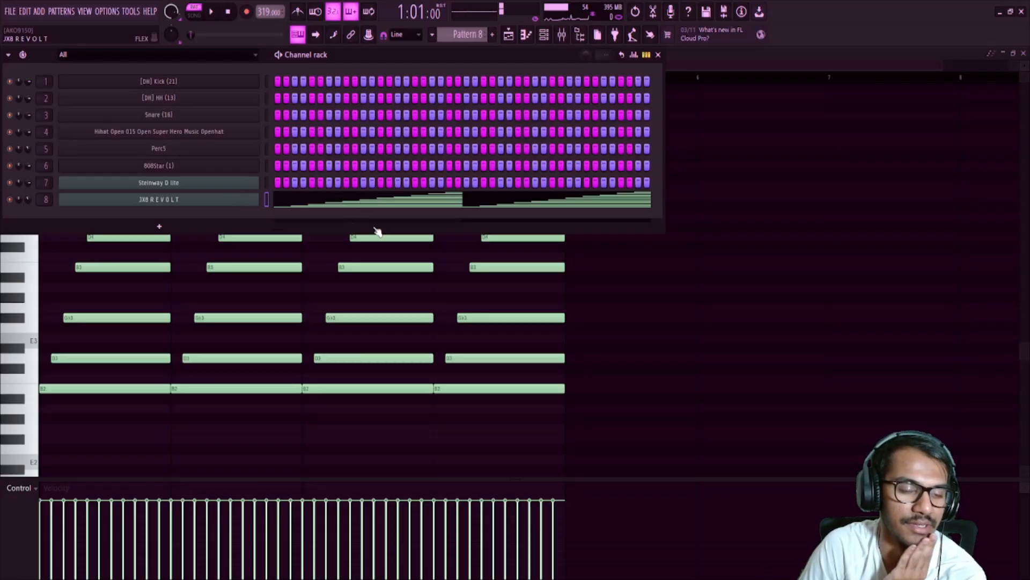
click(220, 201)
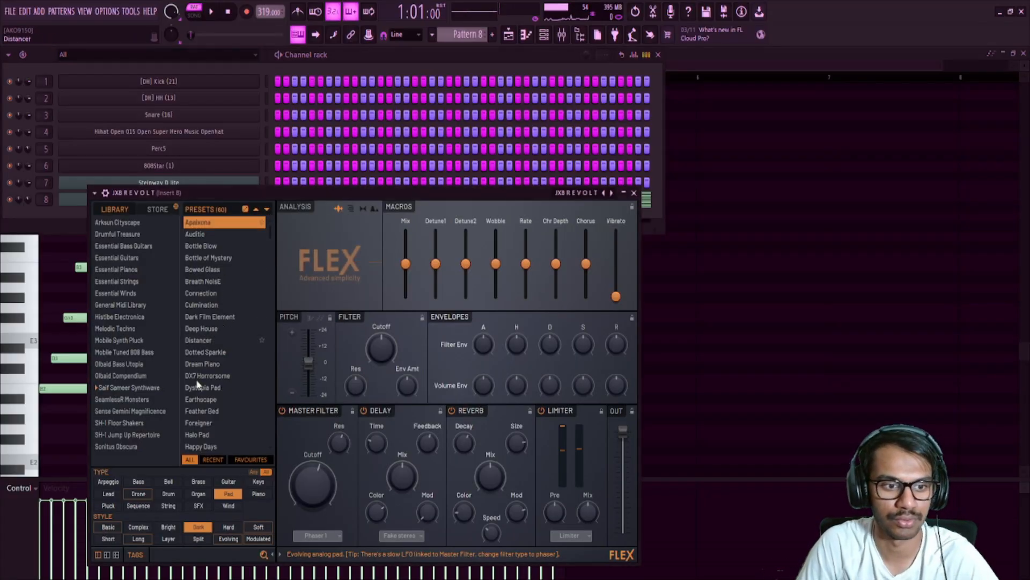
scroll(204, 363, down, 10)
click(209, 395)
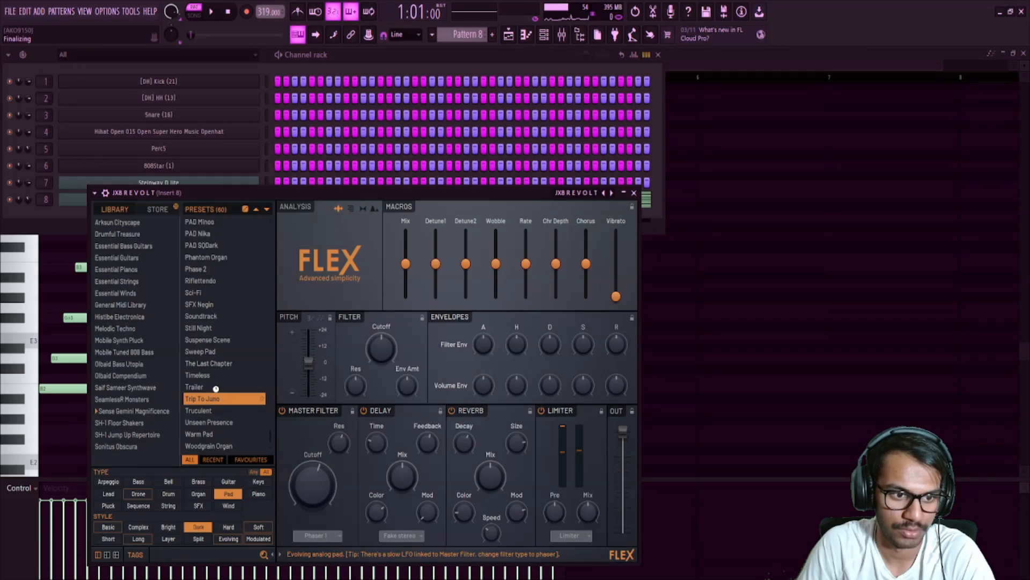
key(space)
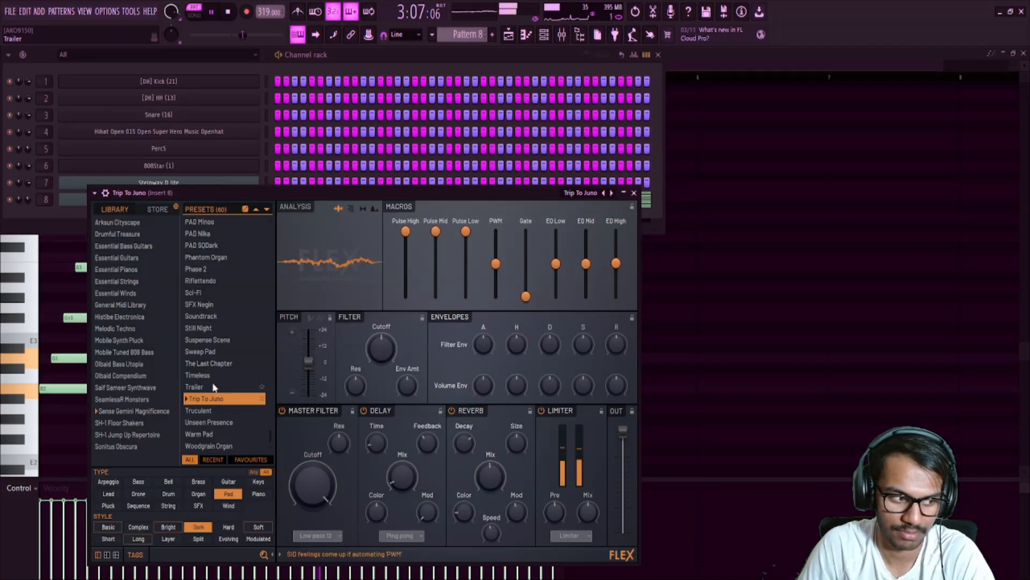
key(space)
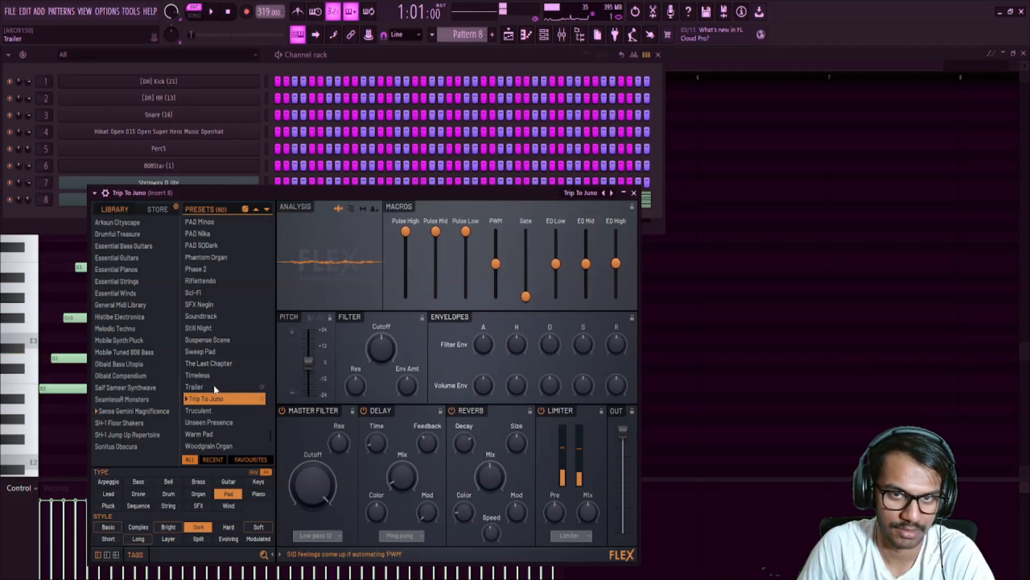
Replace the FLEX preset with Unseen Presence, audition the arpeggio with it and close the instrument window
click(214, 421)
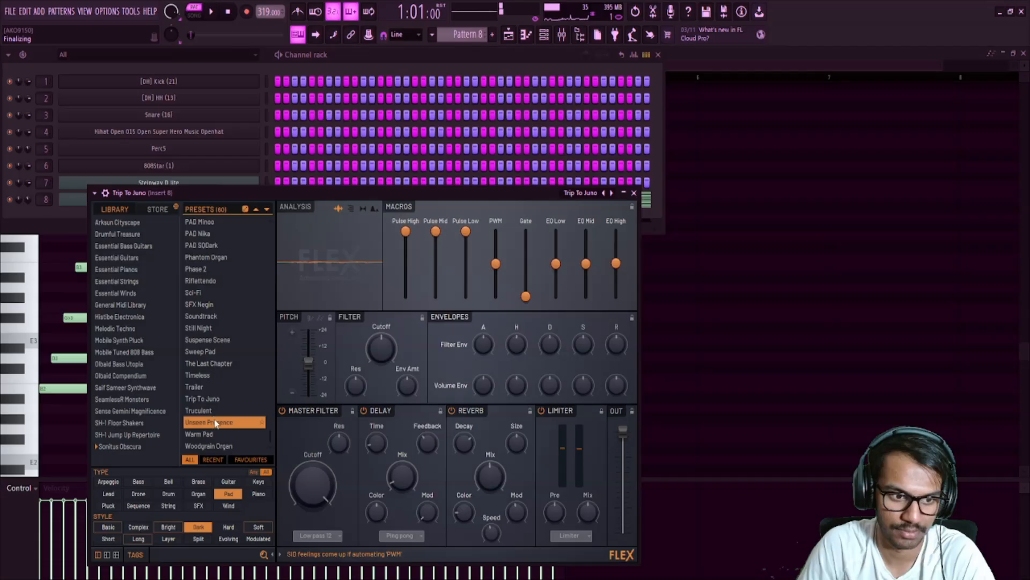
key(space)
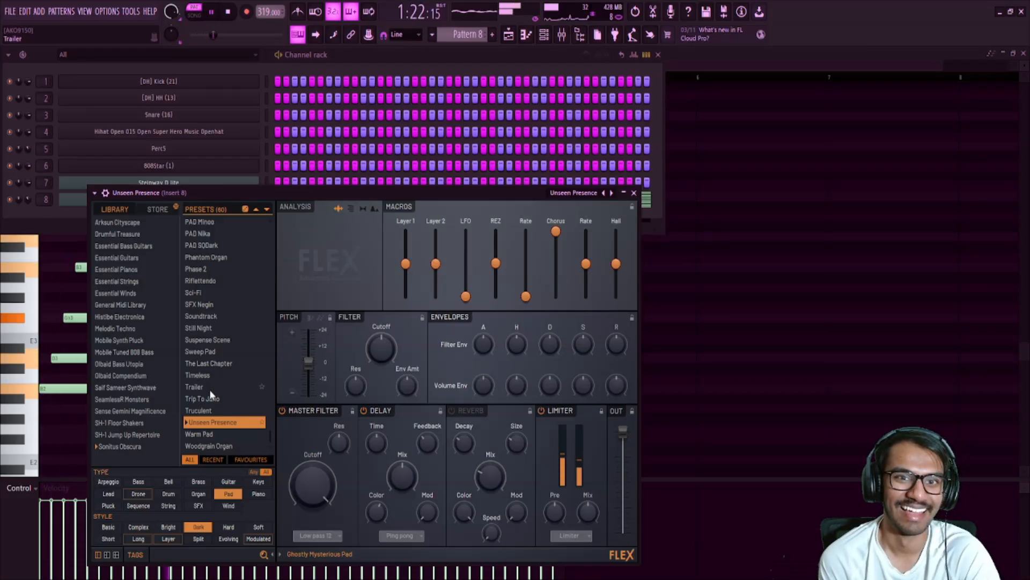
key(Escape)
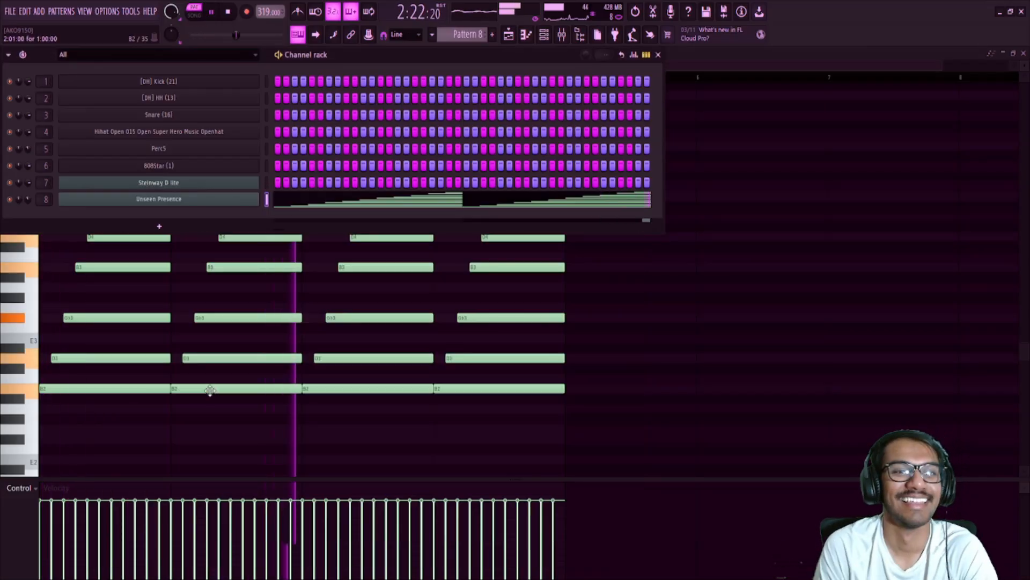
key(space)
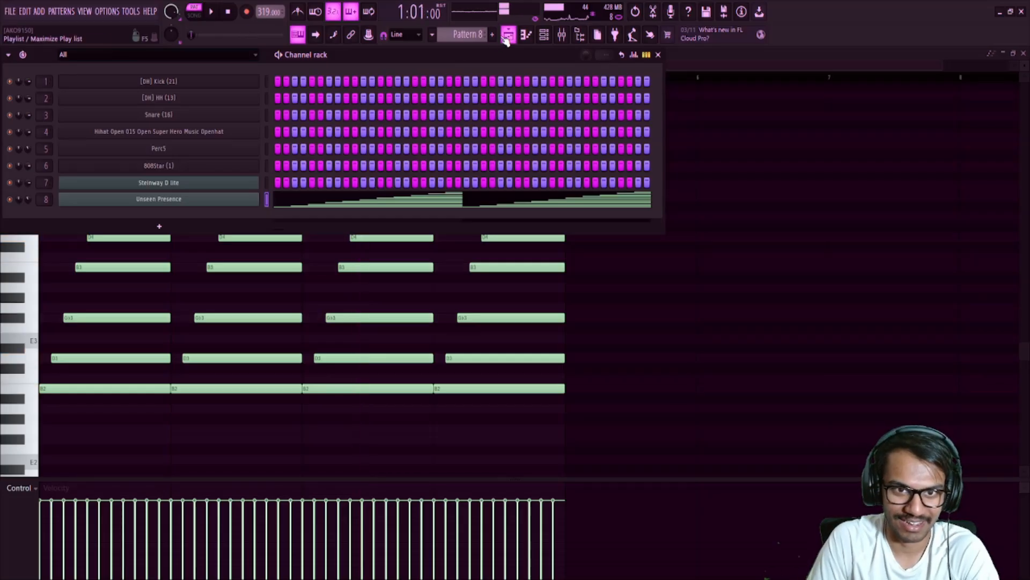
Show the Playlist, switch playback to song mode and listen to the full four-bar arrangement
click(507, 36)
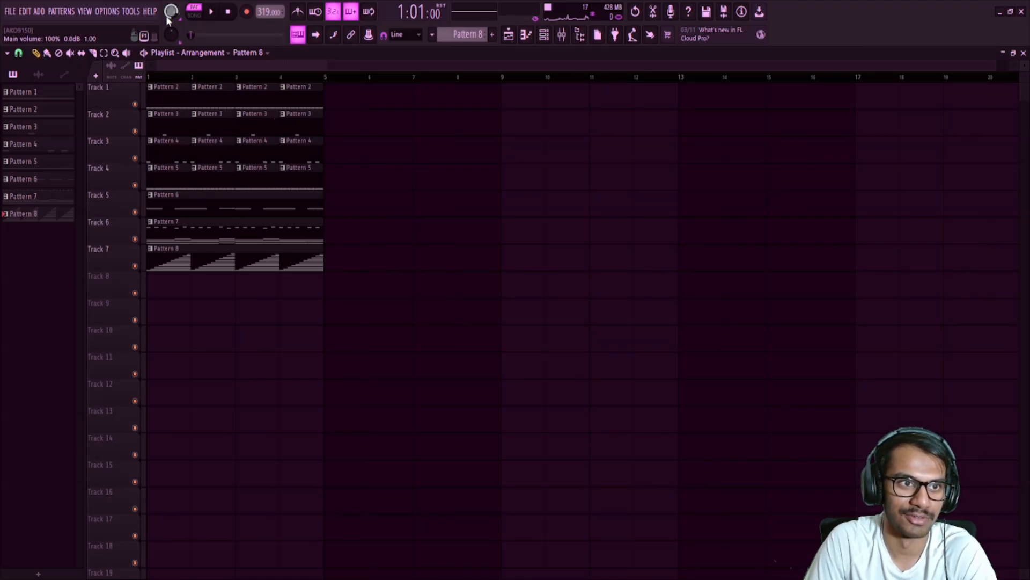
click(193, 15)
key(space)
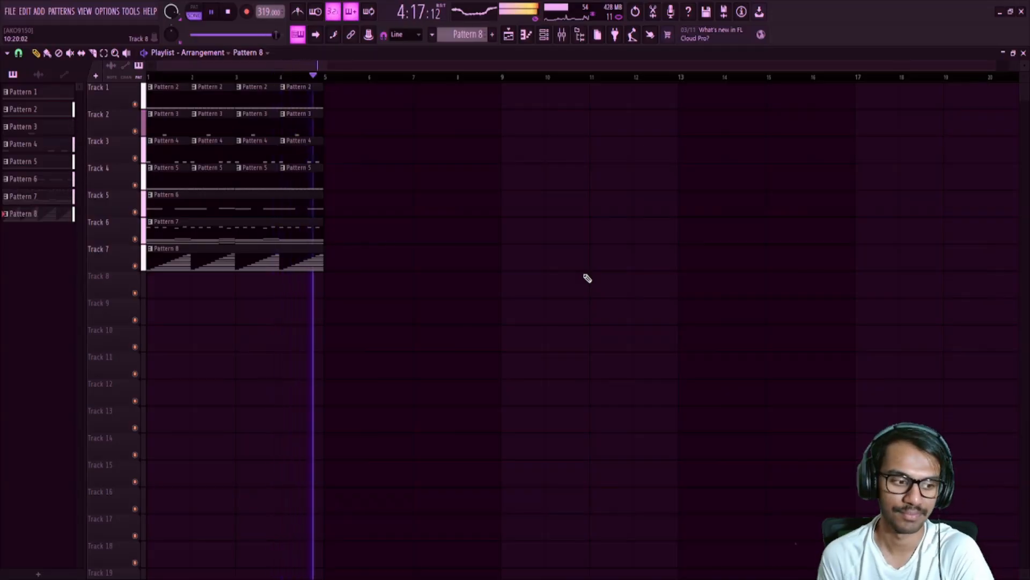
key(space)
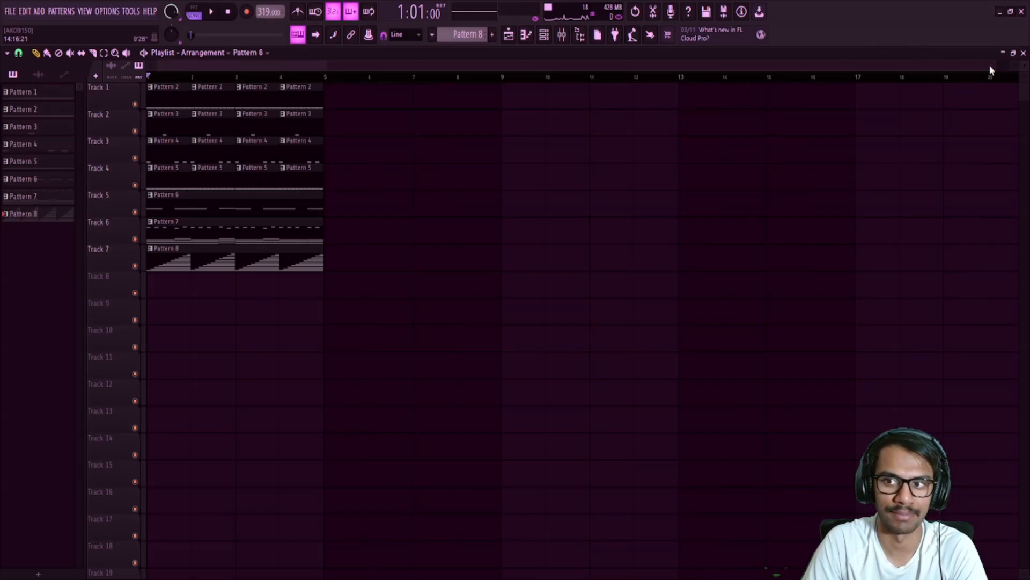
drag(996, 66, 1029, 65)
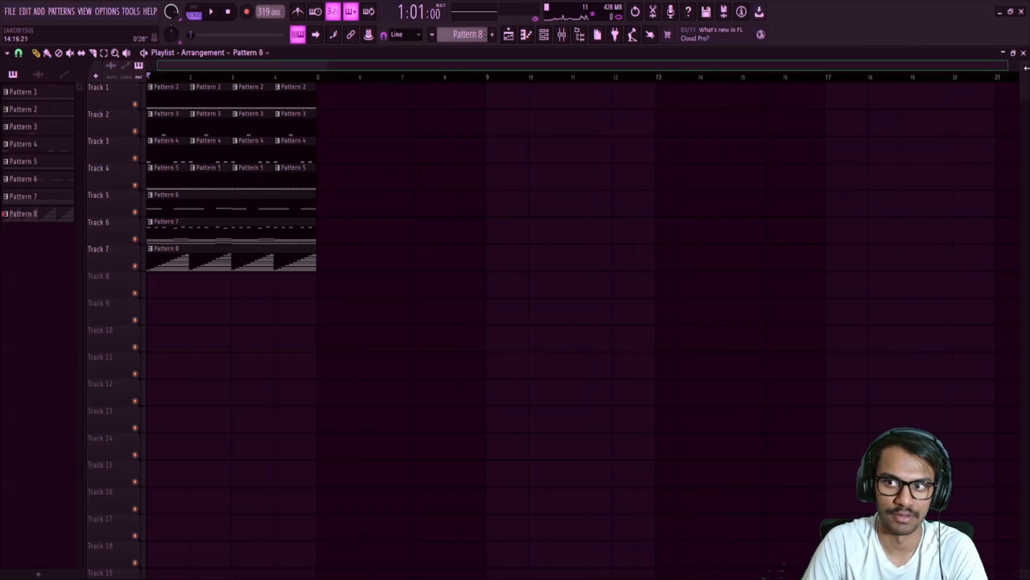